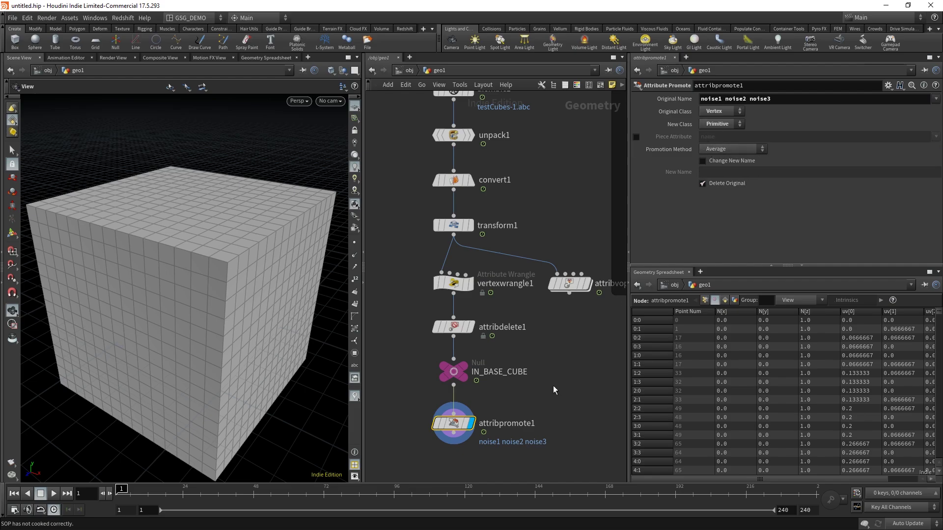
Step: Examine the primitive attributes of attribpromote1 in the Geometry Spreadsheet, including noise1, noise2 and noise3
click(573, 382)
scroll(569, 378, down, 2)
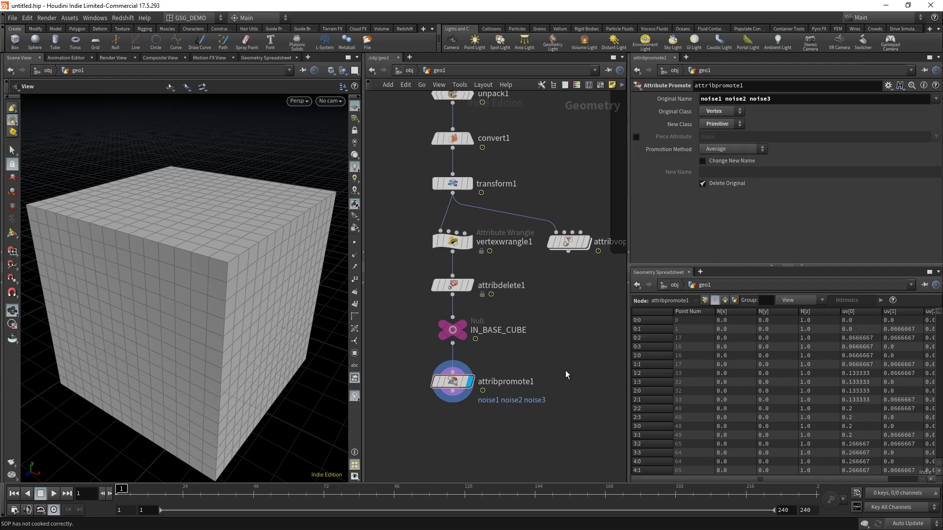
middle_click(454, 384)
mouse_move(769, 479)
mouse_down()
mouse_move(827, 482)
mouse_move(754, 482)
mouse_up()
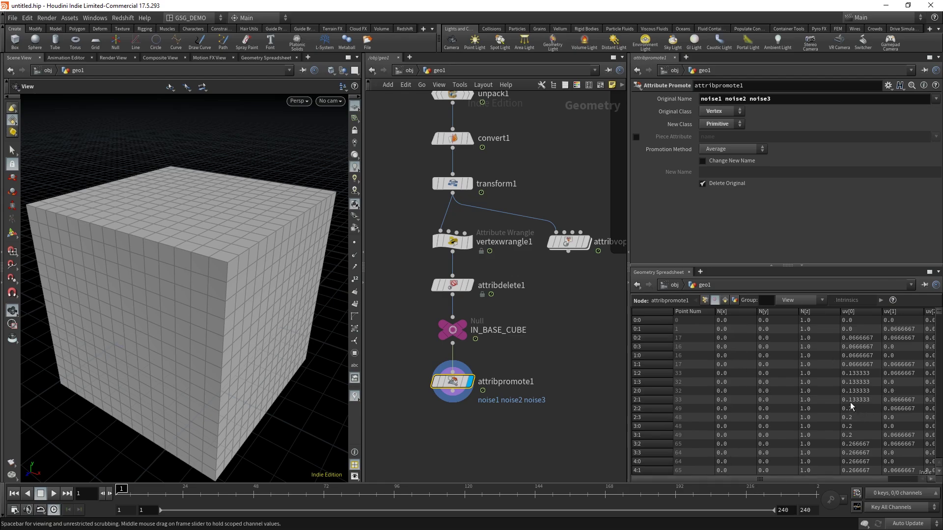
click(725, 300)
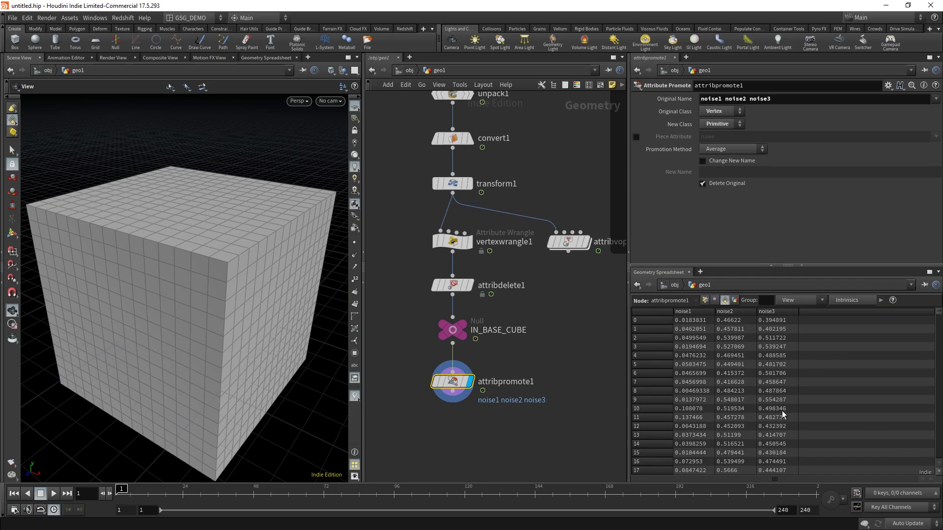
click(584, 416)
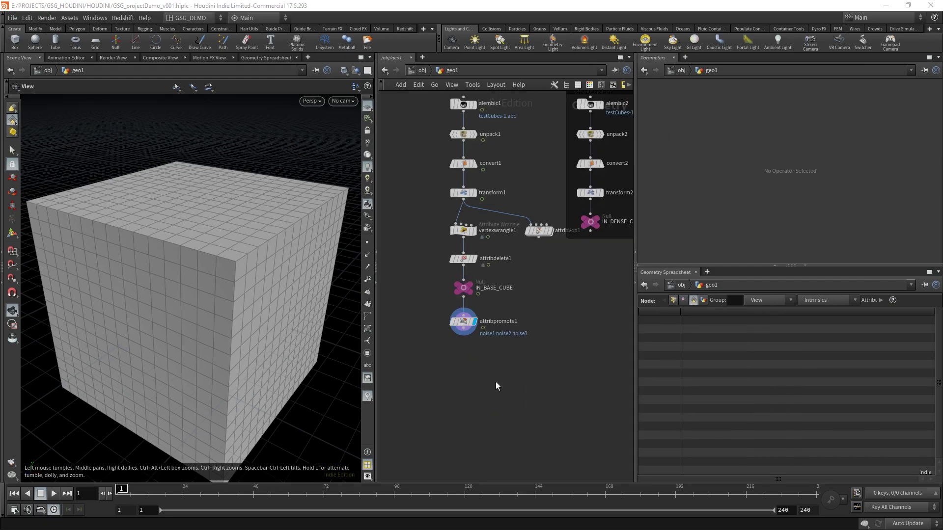
Step: Add a Color node below attribpromote1, wired to its output, and make it the displayed node
drag(502, 396, 514, 406)
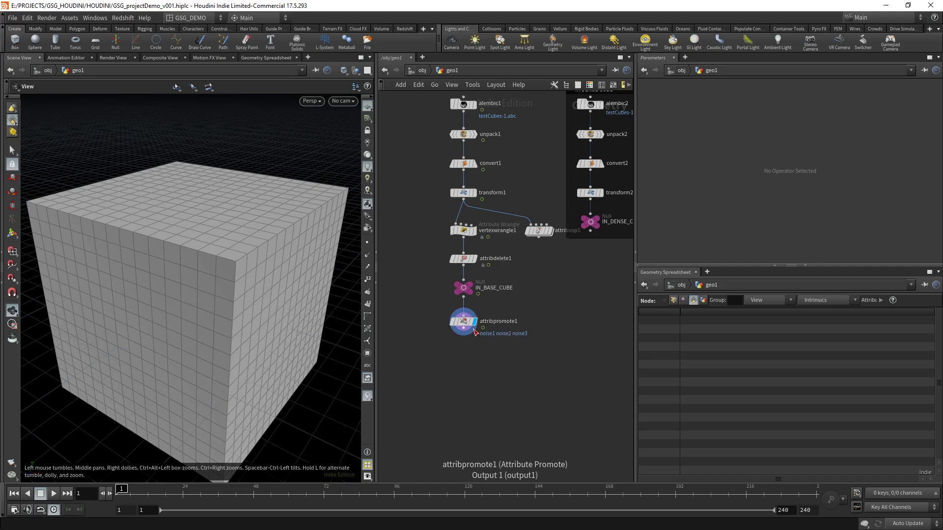
middle_drag(512, 381, 500, 361)
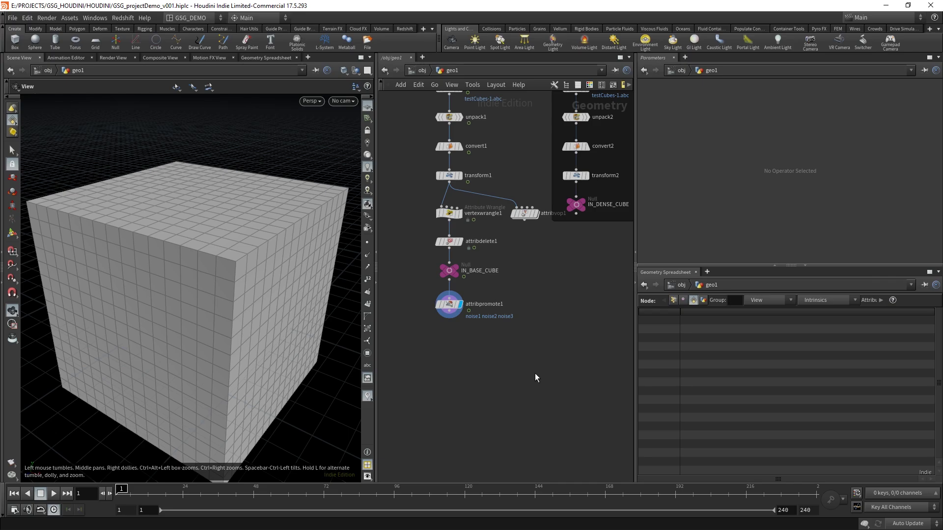
key(Tab)
text(colo)
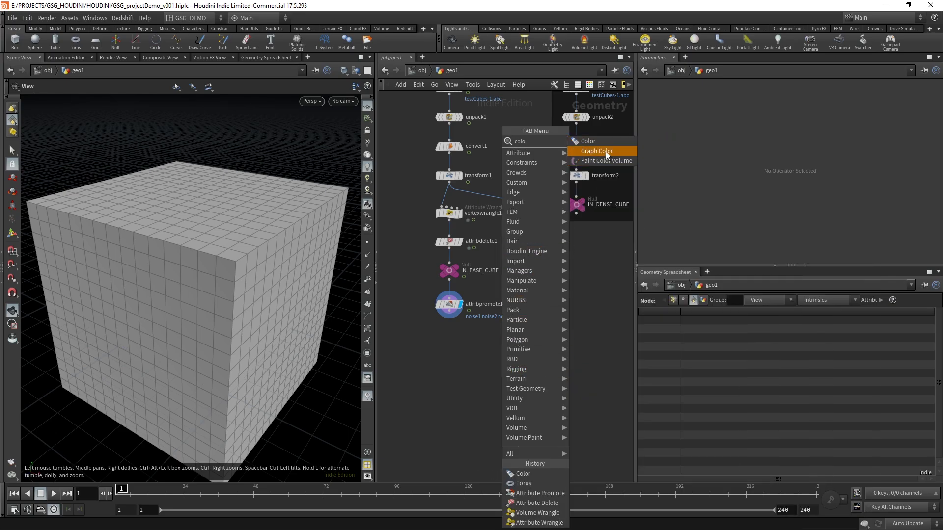
click(607, 155)
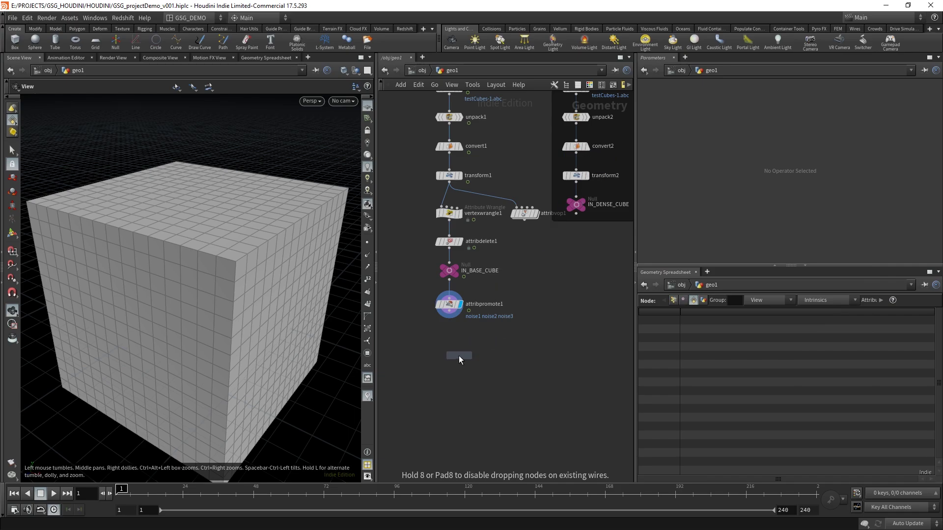
click(448, 355)
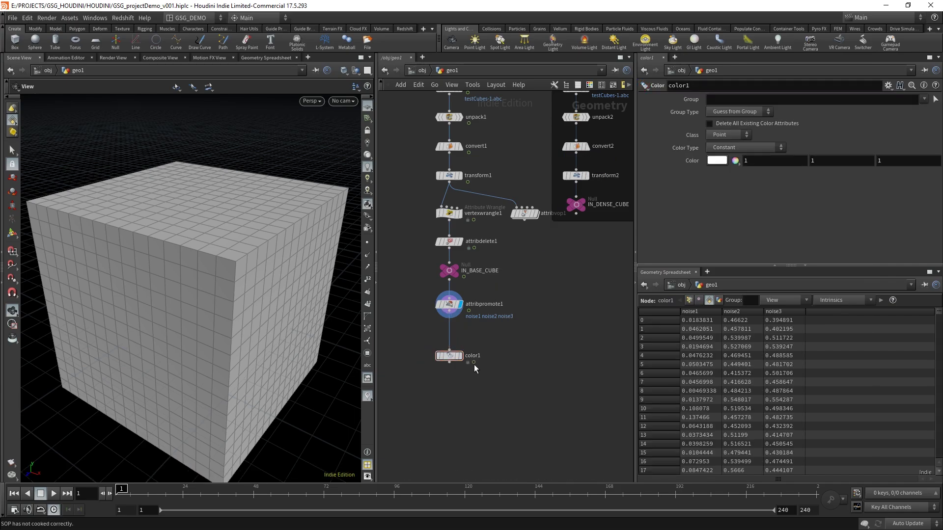
click(460, 355)
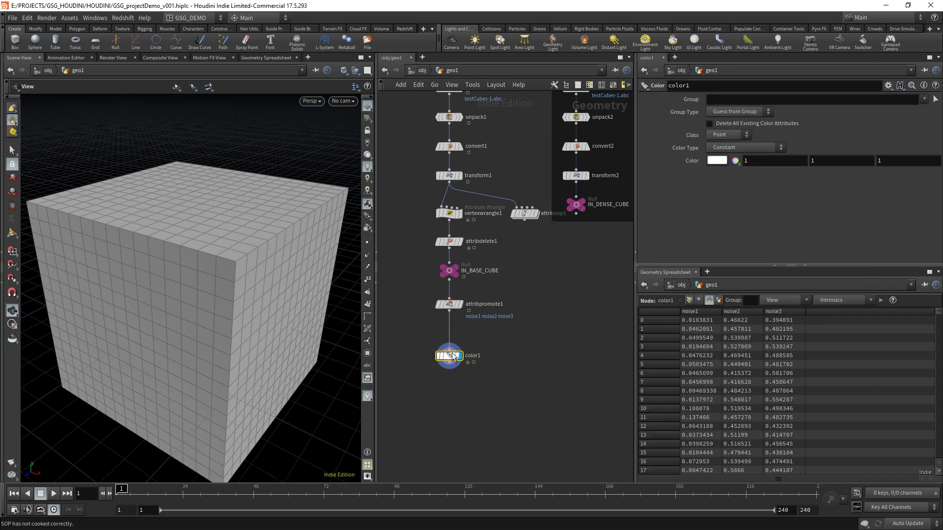
Step: Set the Color node's class to Primitive and widen the parameter area
click(726, 134)
click(729, 156)
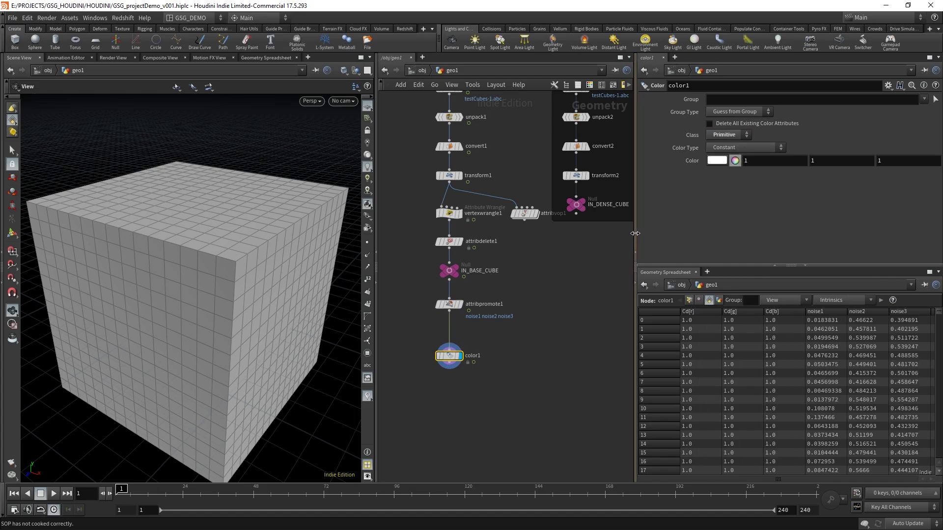
drag(636, 233, 566, 232)
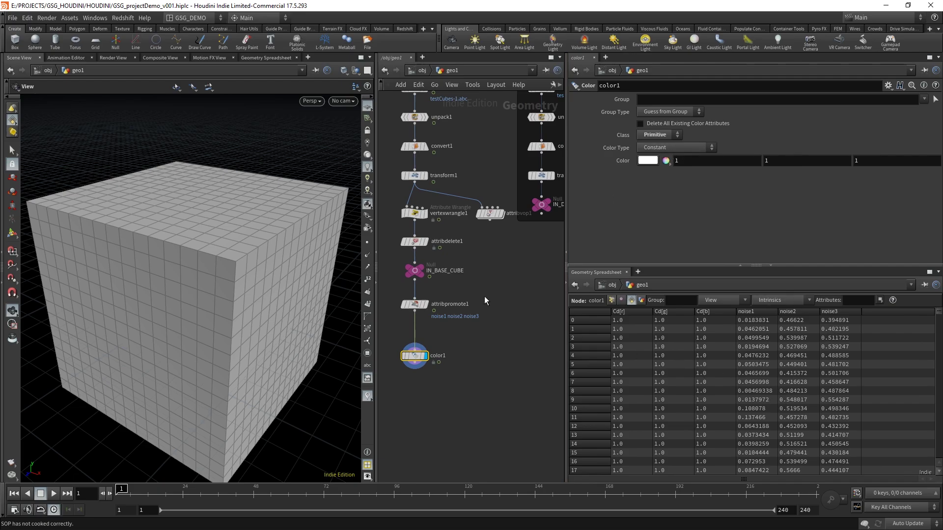
middle_drag(464, 298, 506, 294)
Step: Set color1's color type to Ramp from Attribute with the attribute noise1, and scrub the timeline to preview it
click(684, 147)
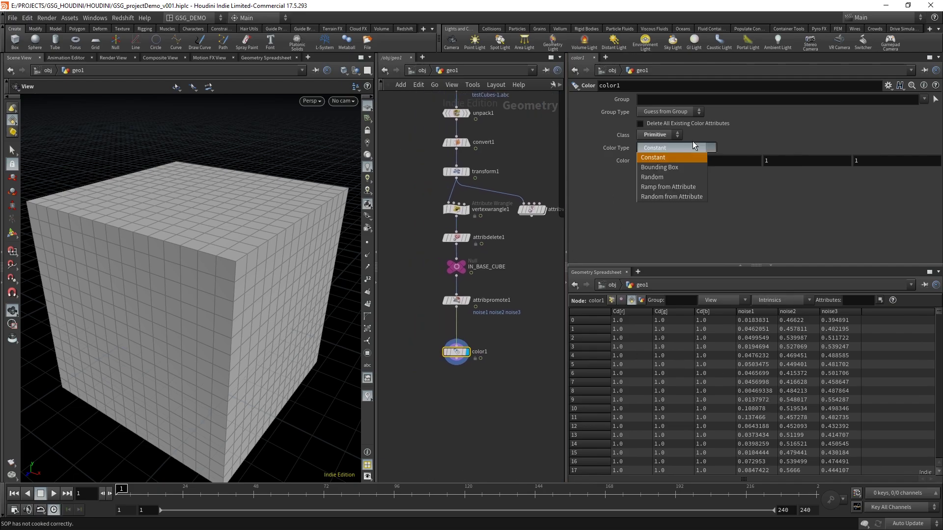
click(685, 188)
click(668, 160)
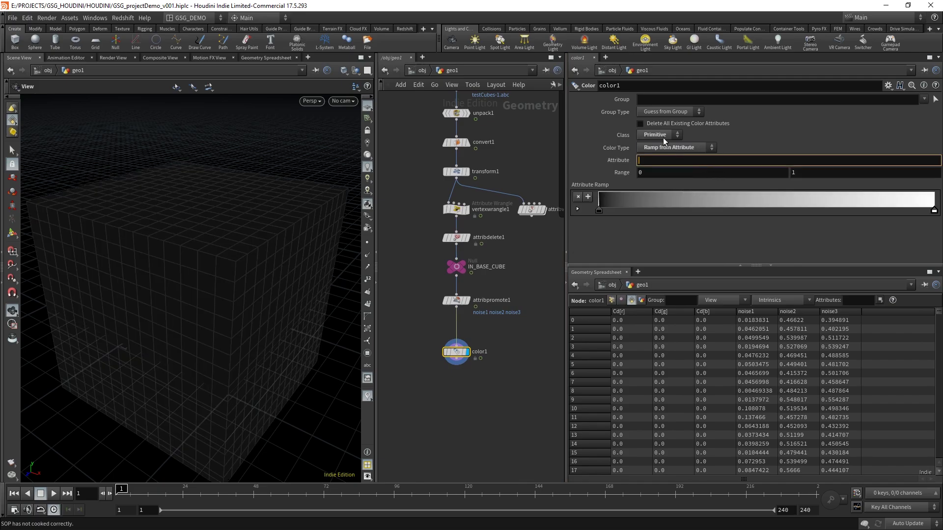
text(noise1)
key(Return)
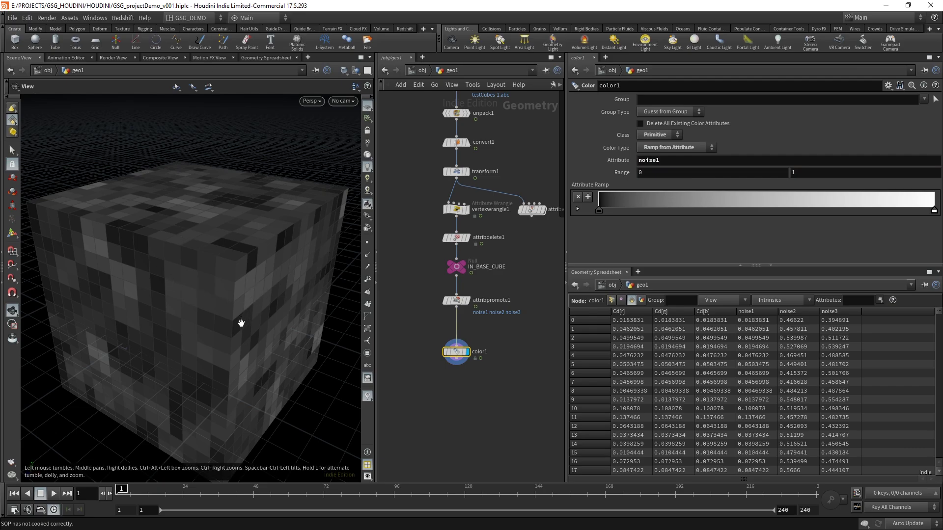
mouse_move(123, 490)
mouse_down()
mouse_move(216, 493)
mouse_move(122, 493)
mouse_move(119, 502)
mouse_up()
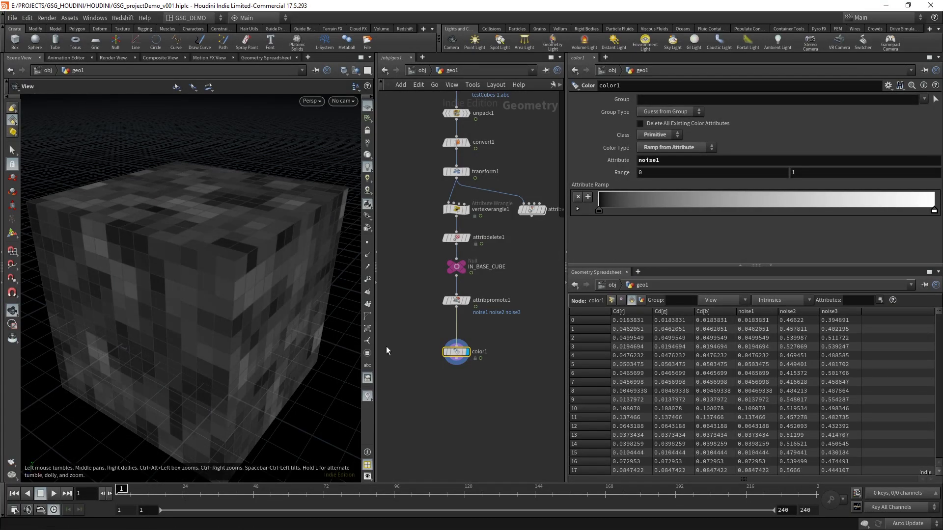
Step: Change color1's ramp attribute to noise2 and scrub the timeline to preview it on the cube
click(687, 160)
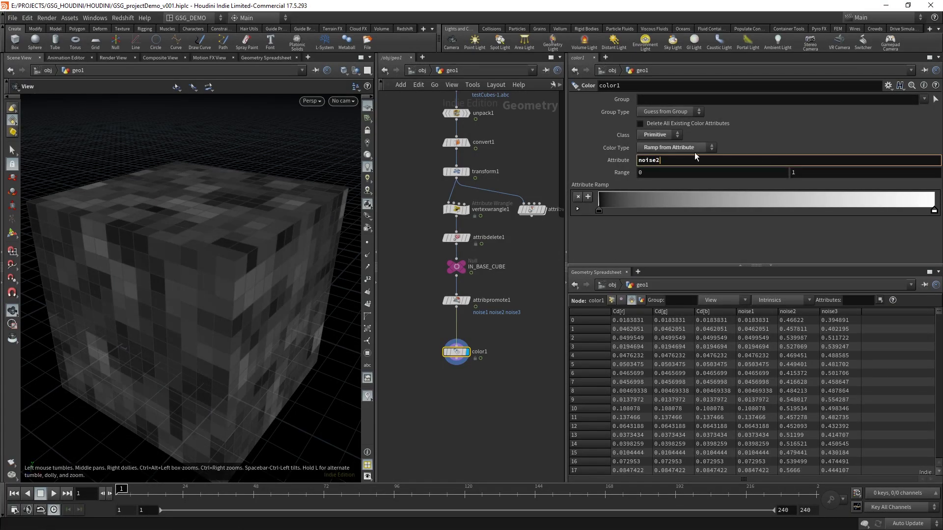
key(BackSpace)
text(2)
key(Return)
mouse_move(123, 488)
mouse_down()
mouse_move(396, 494)
mouse_move(122, 491)
mouse_up()
Step: Switch color1's ramp attribute to noise3 and scrub the timeline to preview it on the cube
click(703, 160)
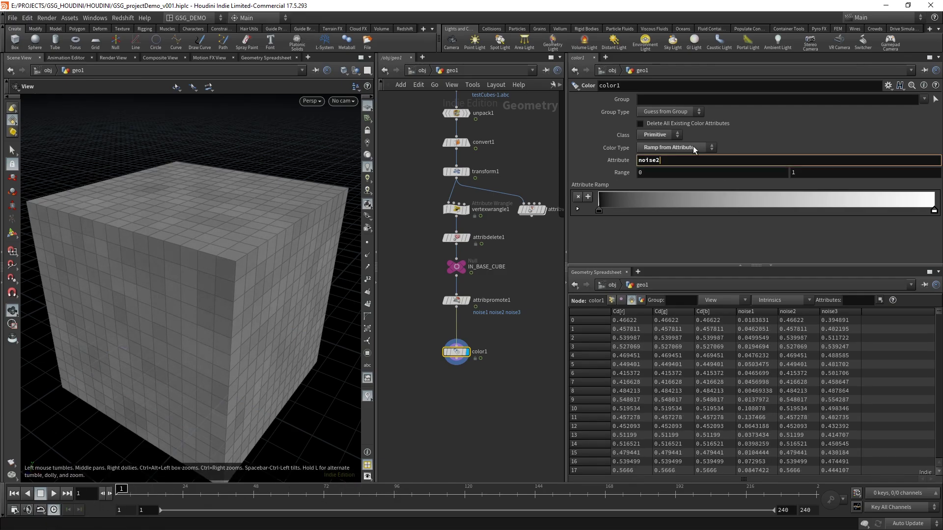
text(3)
key(Return)
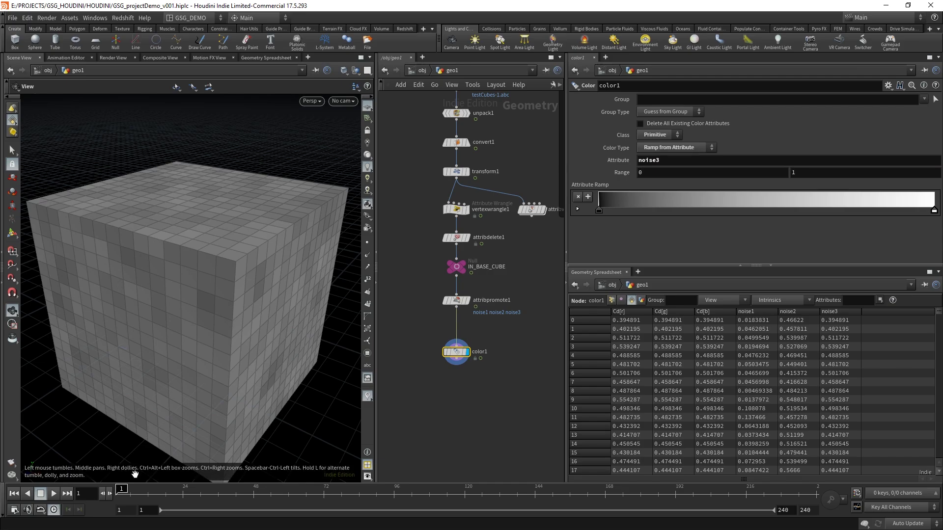
mouse_move(116, 491)
mouse_down()
mouse_move(388, 491)
mouse_move(118, 491)
mouse_up()
Step: Set color1's ramp attribute back to noise1
click(732, 161)
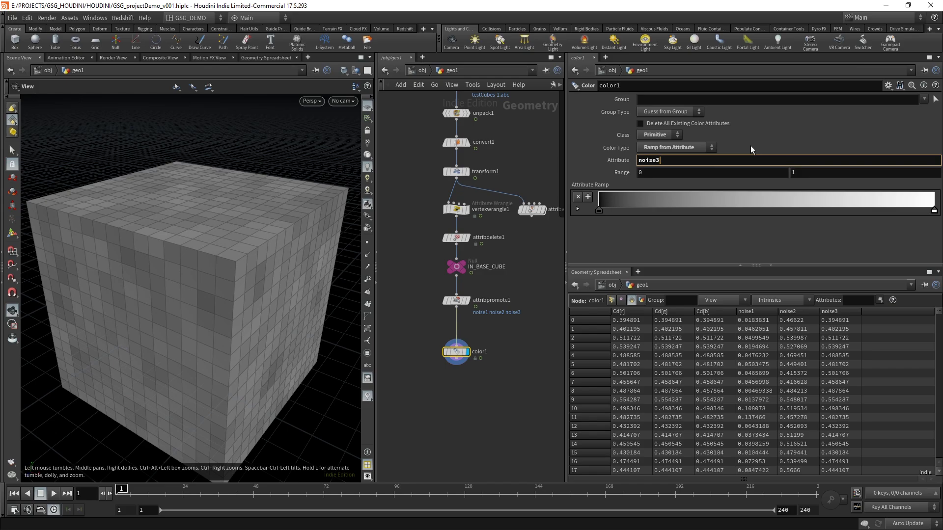
key(BackSpace)
text(1)
key(Return)
click(500, 403)
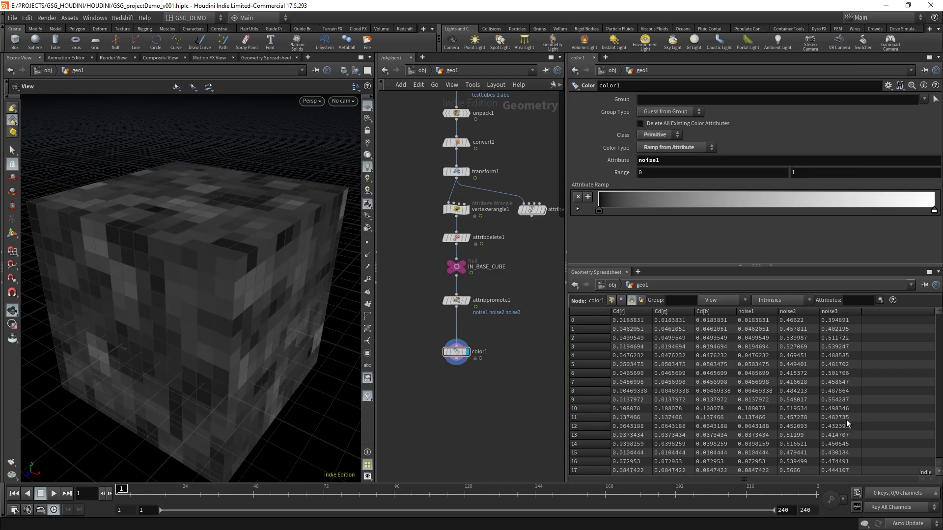
Step: Move the color1 node sideways to free the space directly below attribpromote1
drag(511, 395, 444, 347)
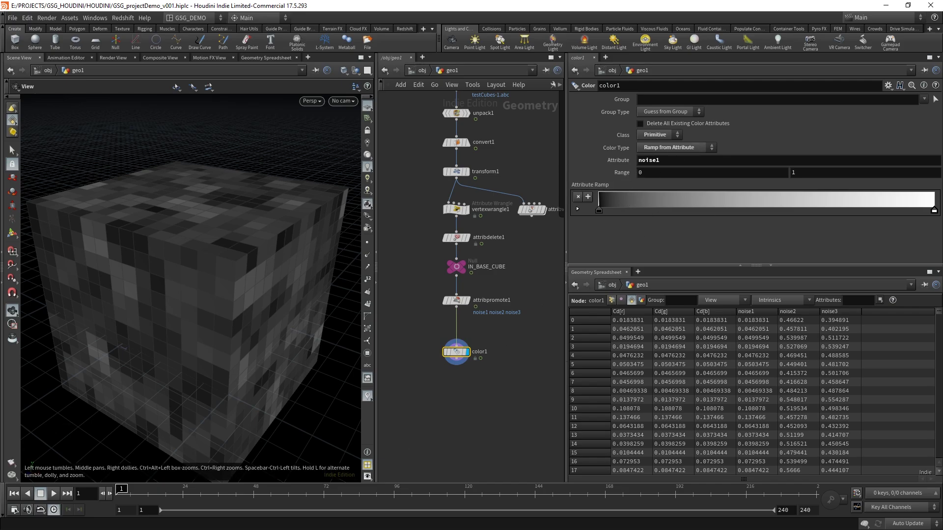
scroll(413, 152, down, 1)
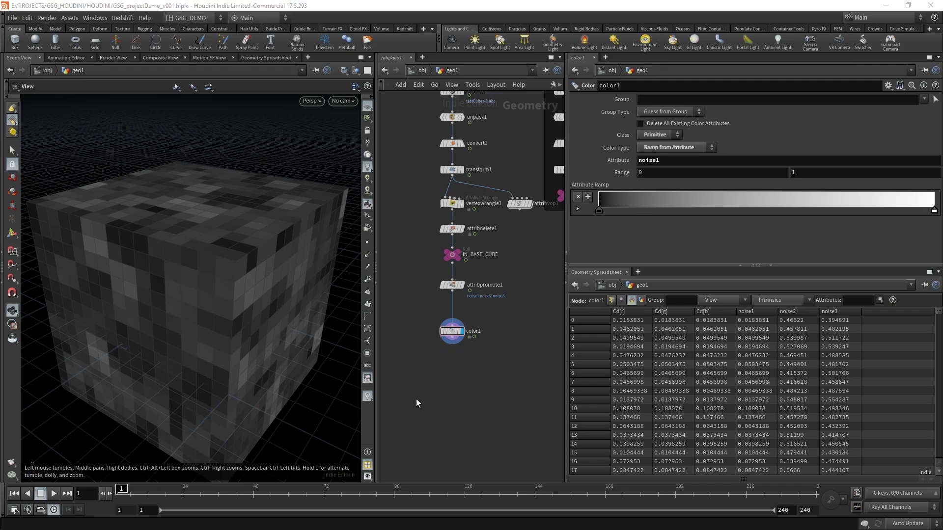
drag(481, 385, 510, 385)
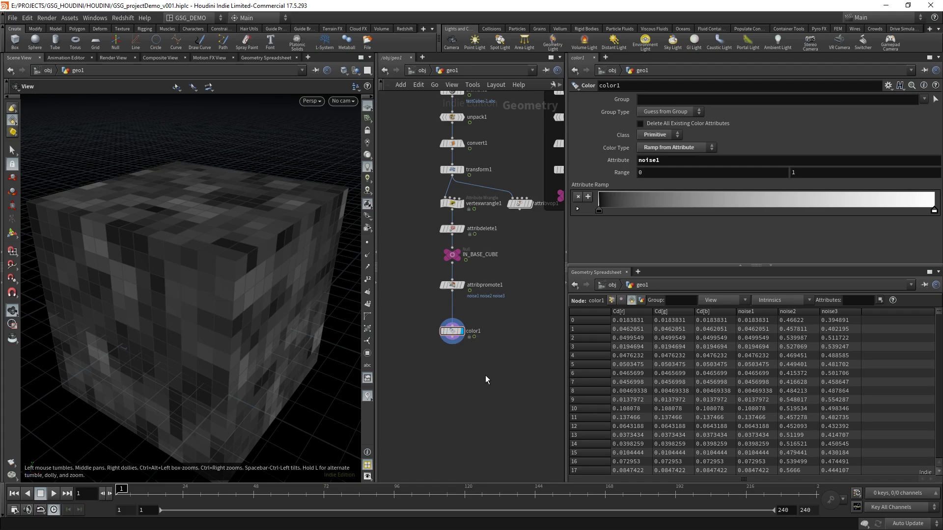
middle_drag(504, 385, 491, 352)
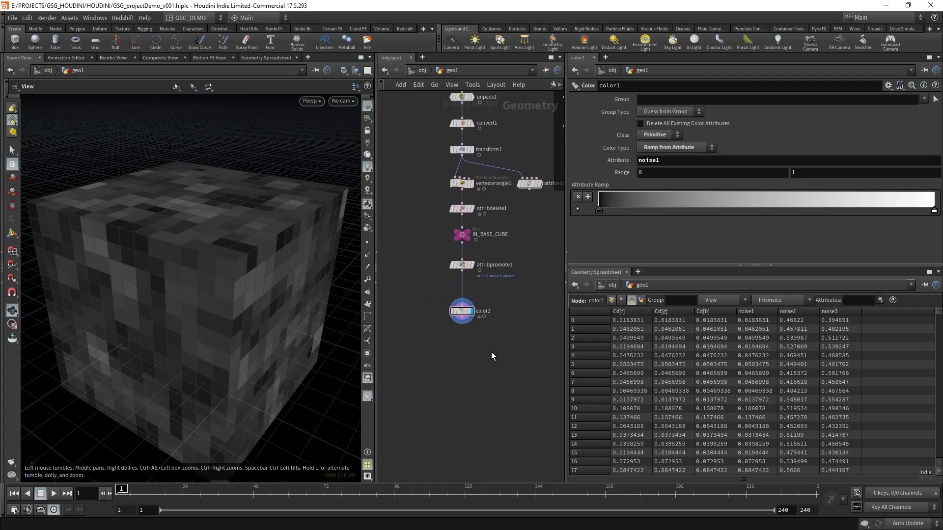
drag(461, 311, 512, 309)
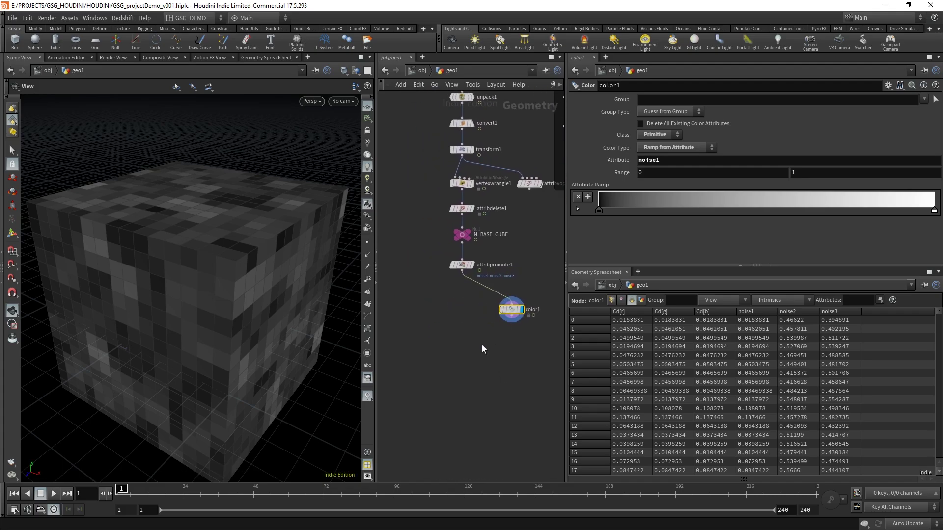
click(481, 348)
Step: Scrub the first frames of the timeline to view the animated noise colors, and return to frame 1
middle_drag(471, 370, 455, 328)
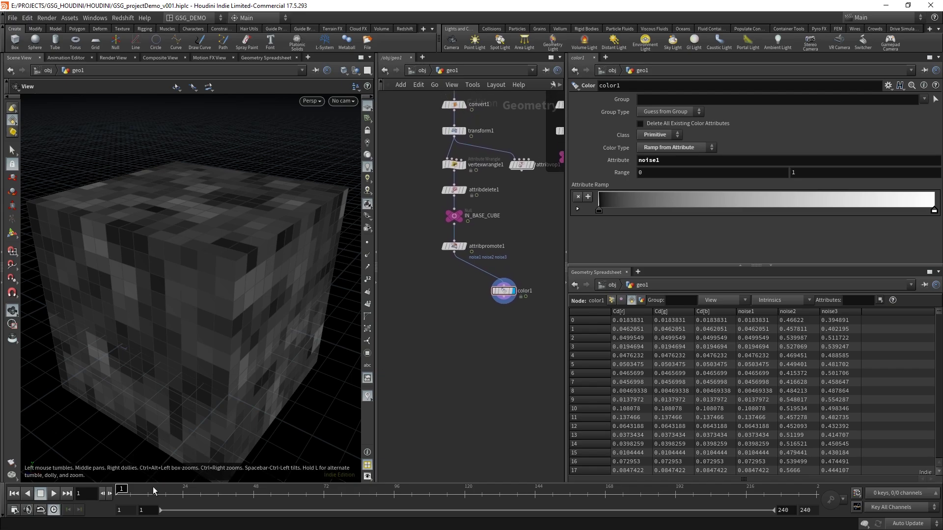
drag(153, 491, 117, 491)
mouse_move(128, 493)
mouse_down()
mouse_move(142, 492)
mouse_move(118, 491)
mouse_up()
Step: Add a Time Shift node and insert it on the wire between attribpromote1 and color1
middle_drag(477, 333, 472, 343)
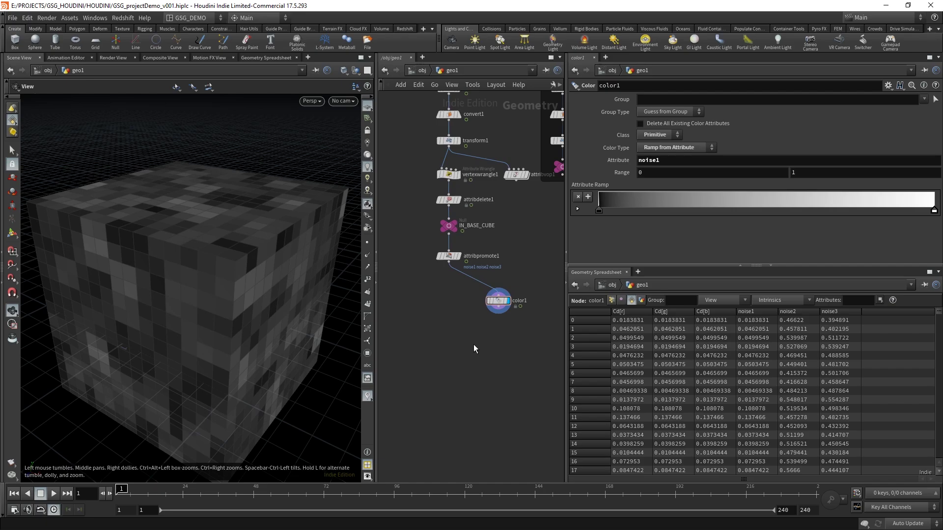
key(Tab)
text(times)
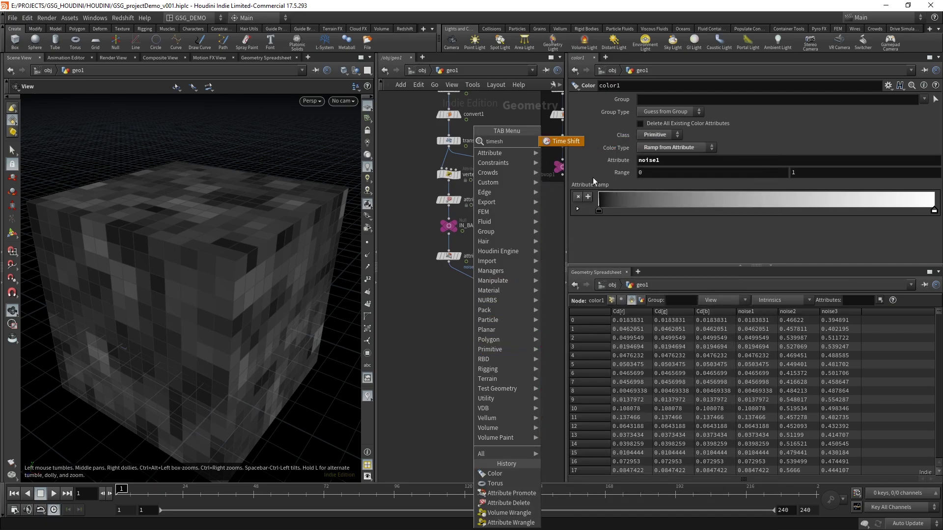
key(Return)
click(437, 319)
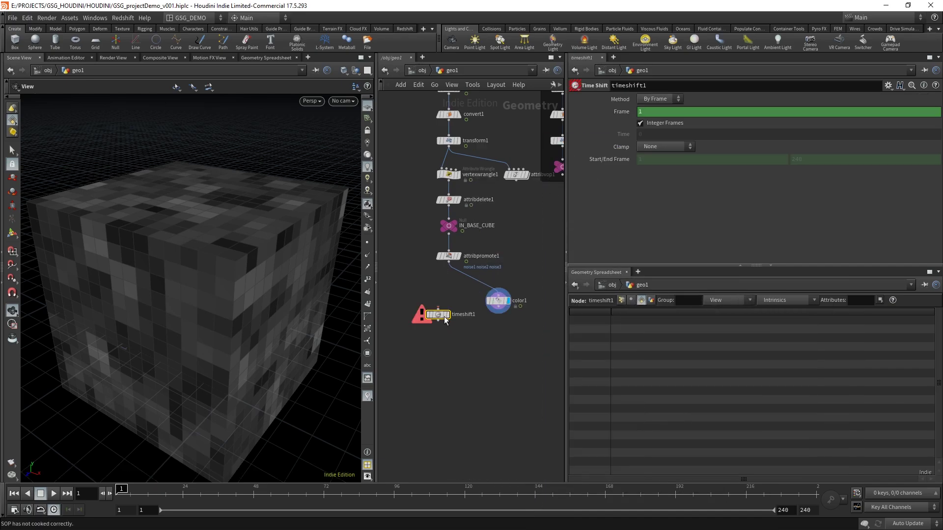
drag(437, 320, 449, 290)
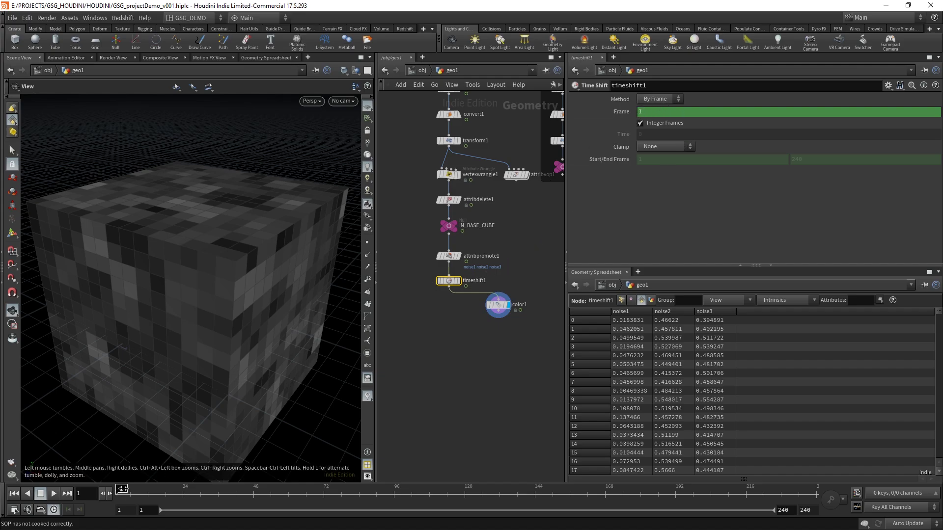
Step: Check timeshift1 at frames 10 and 1, and delete the channel on its Frame parameter to hold it at frame 1
click(142, 494)
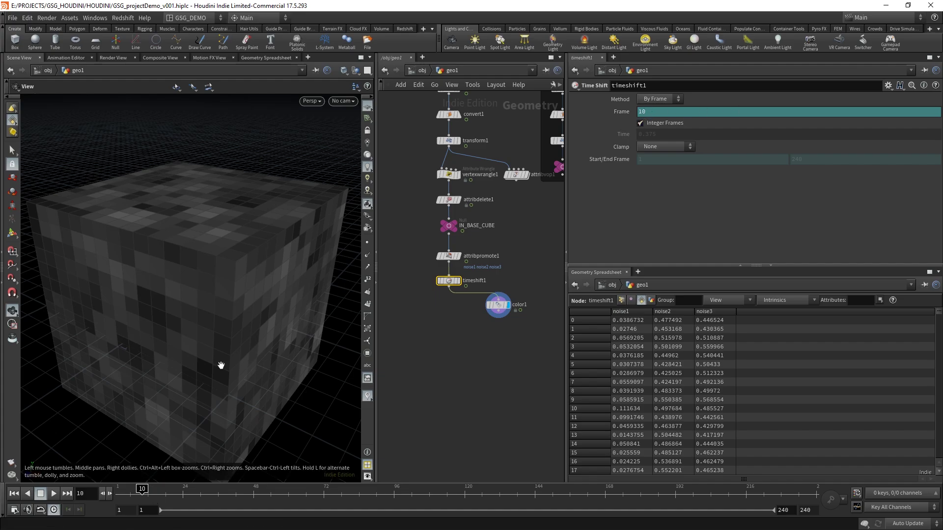
click(118, 494)
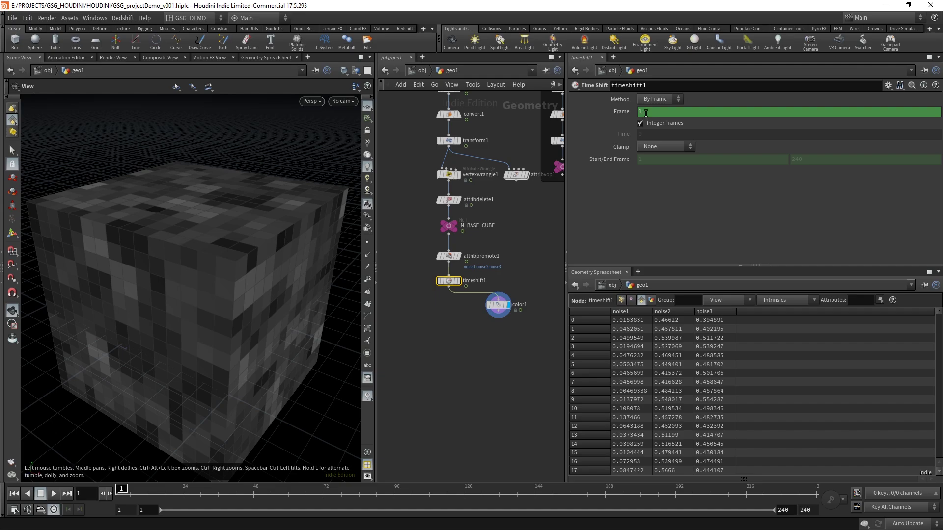
click(603, 111)
click(603, 111)
click(604, 112)
right_click(620, 111)
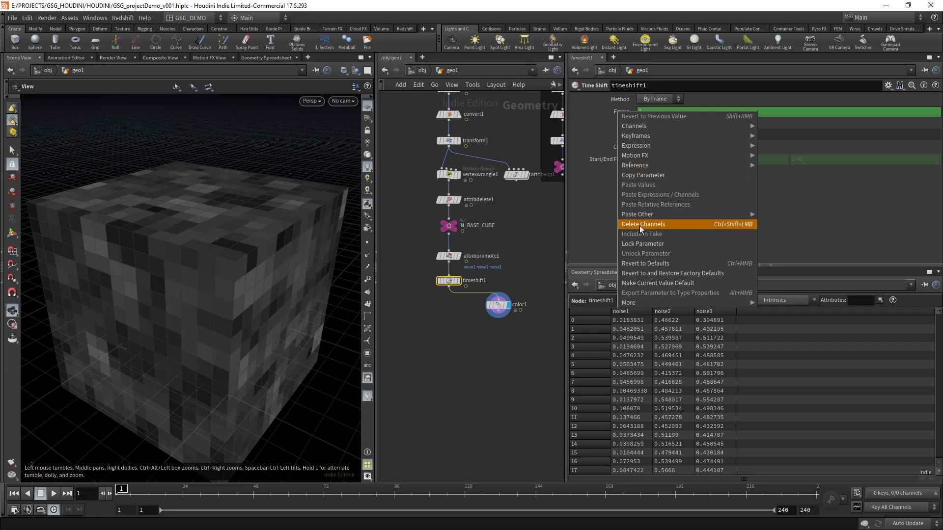
click(658, 225)
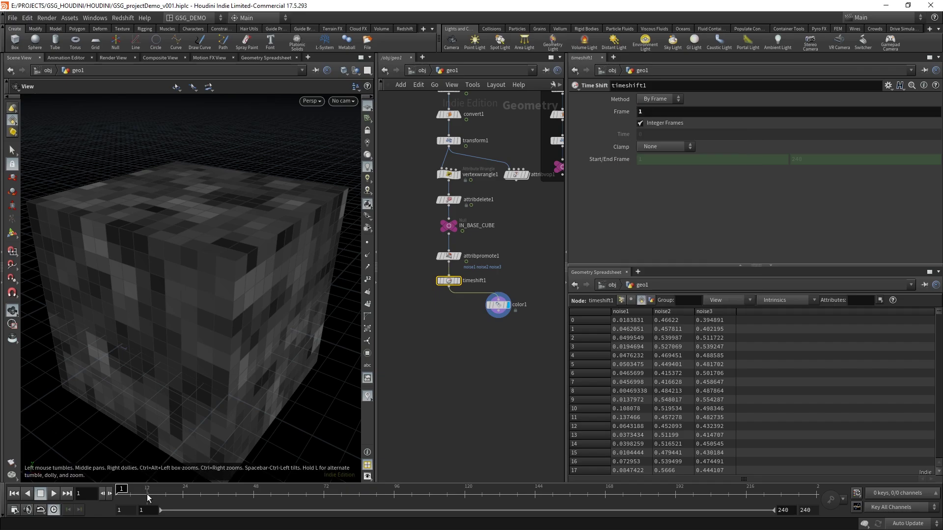
Step: Scrub the timeline to check the frozen noise, try timeshift1's Frame at 10 and 25, and restore it to 1
click(394, 488)
drag(394, 488, 90, 486)
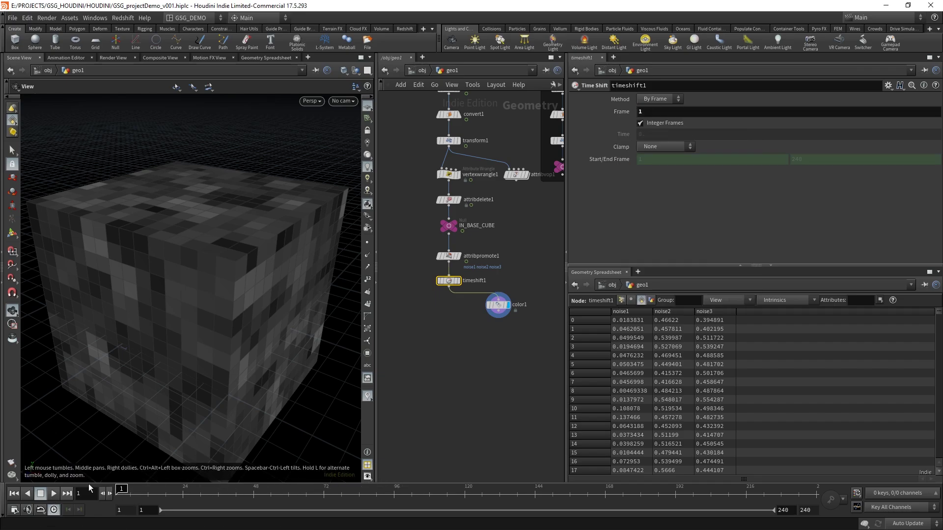
click(657, 112)
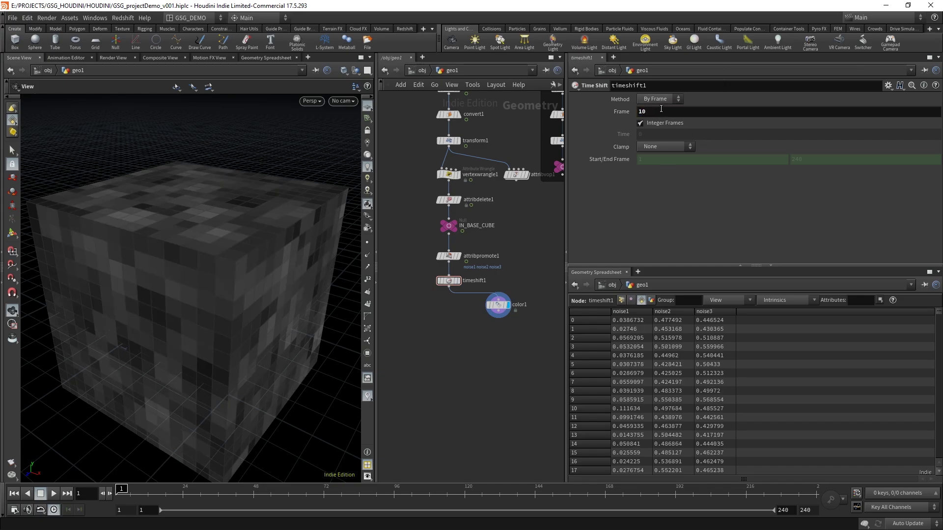
click(669, 111)
text(25)
key(Return)
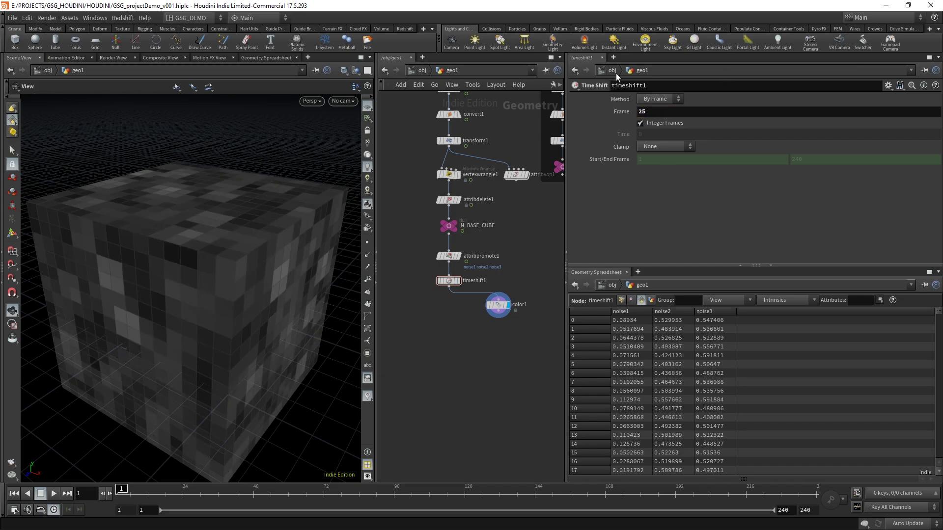
click(663, 112)
text(1)
key(Return)
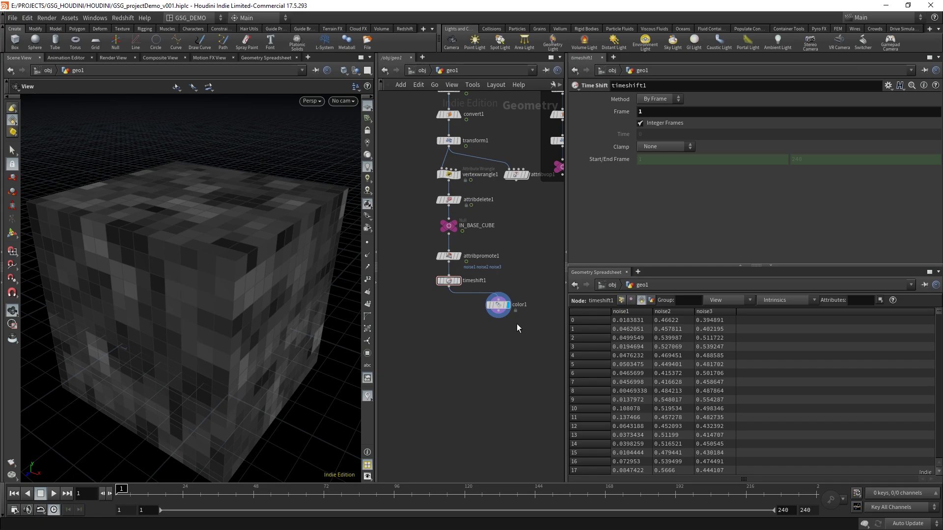
Step: Move color1 slightly farther away from timeshift1 and widen the network editor pane
drag(498, 305, 511, 308)
drag(239, 243, 196, 271)
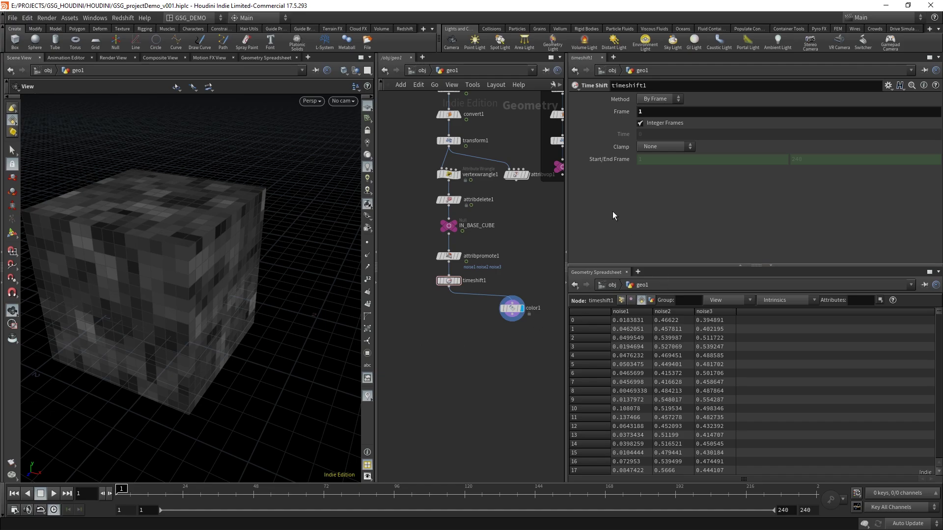
drag(568, 230, 761, 249)
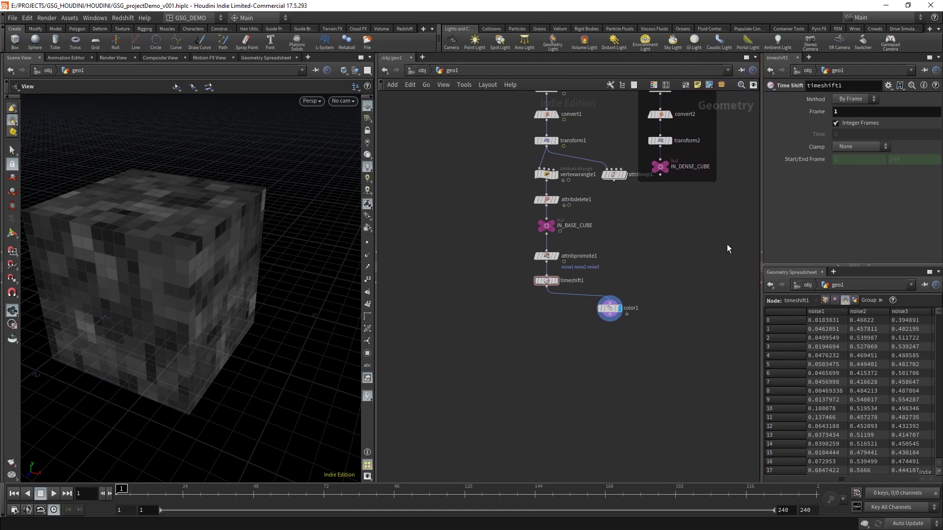
middle_drag(657, 252, 591, 291)
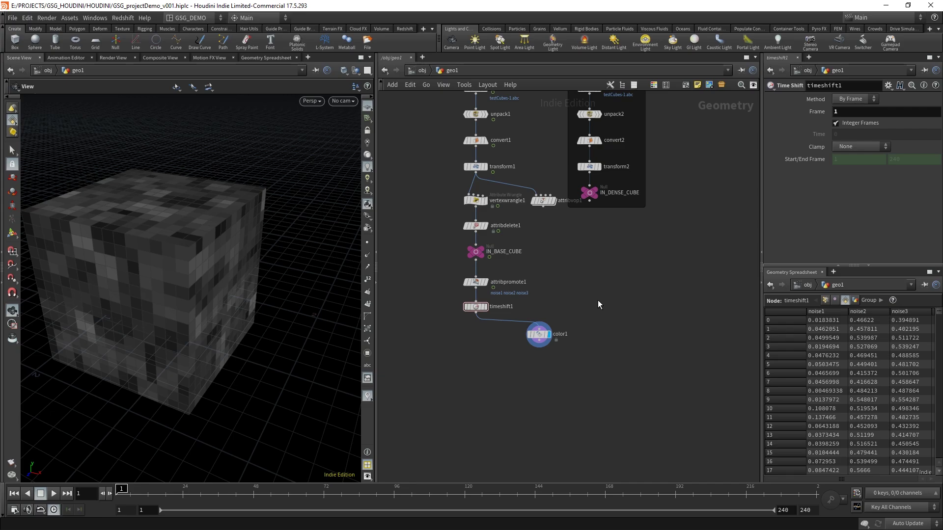
middle_drag(506, 372, 521, 355)
scroll(505, 357, up, 2)
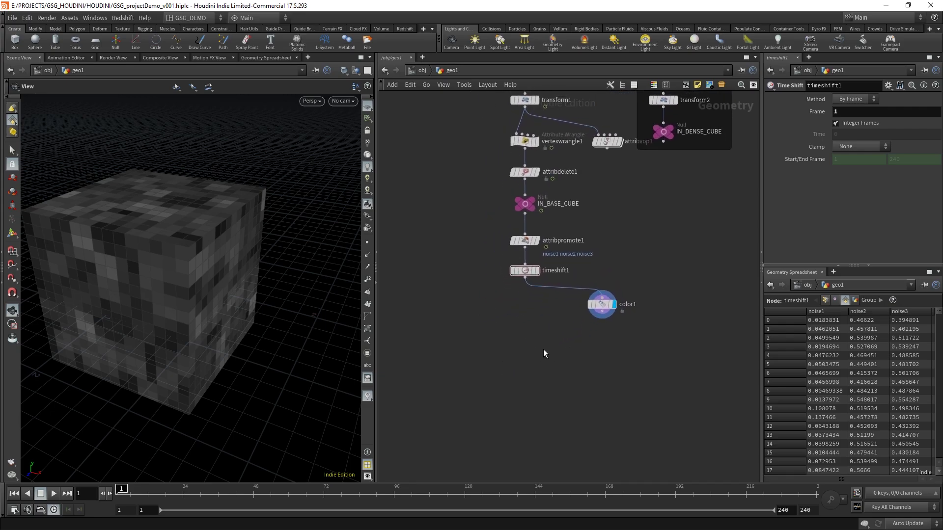
Step: Add a Delete node below timeshift1 and connect timeshift1's output to its input
key(Tab)
text(del)
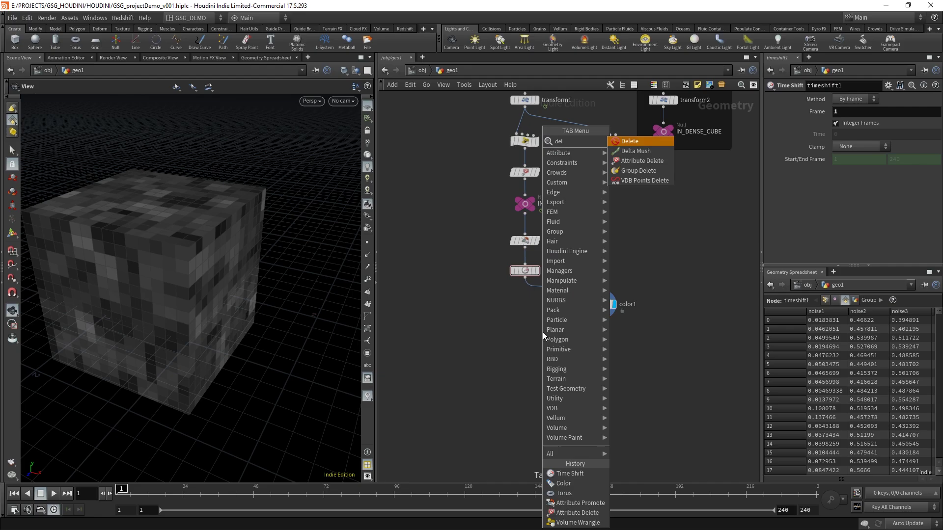
click(648, 142)
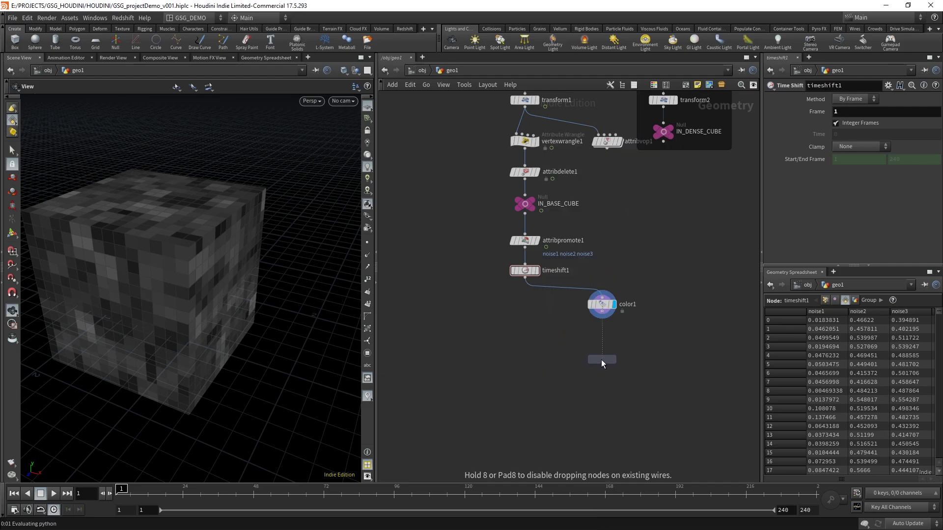
click(603, 361)
drag(602, 363, 525, 351)
click(632, 307)
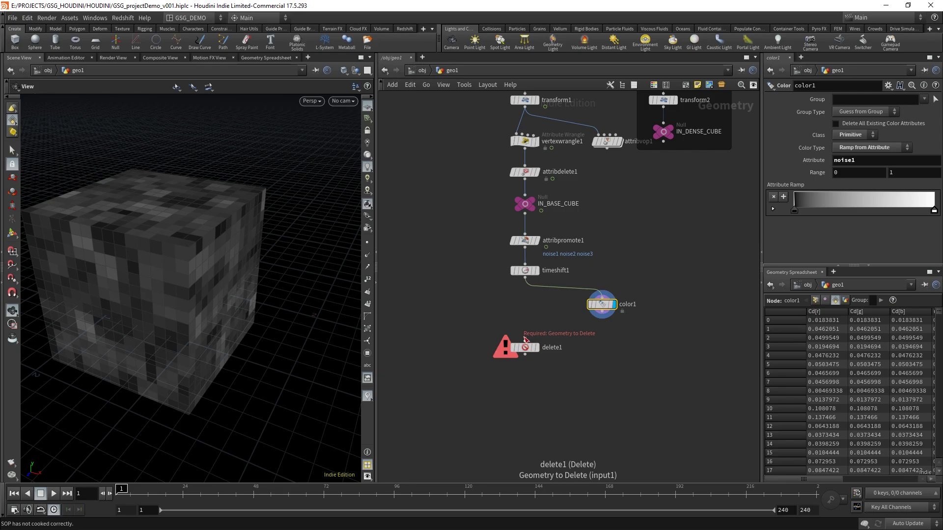
drag(608, 306, 608, 323)
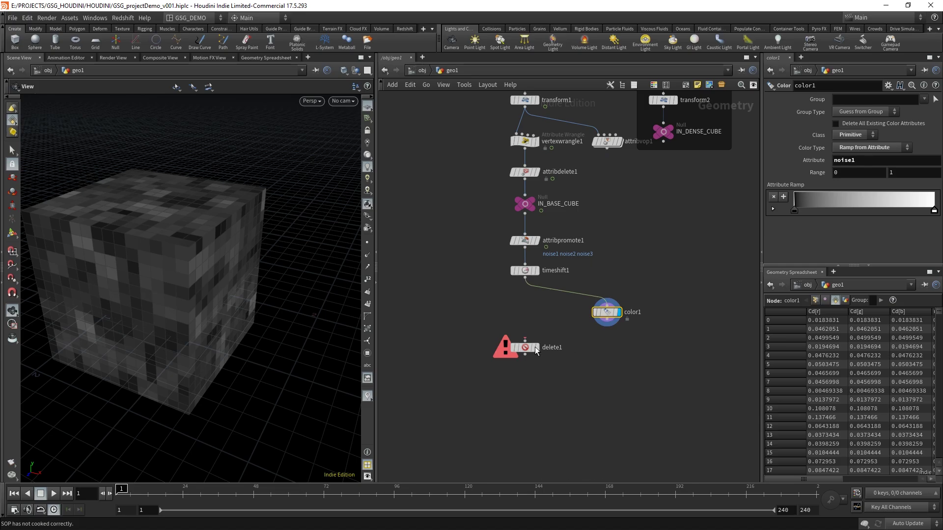
drag(525, 339, 523, 298)
click(535, 350)
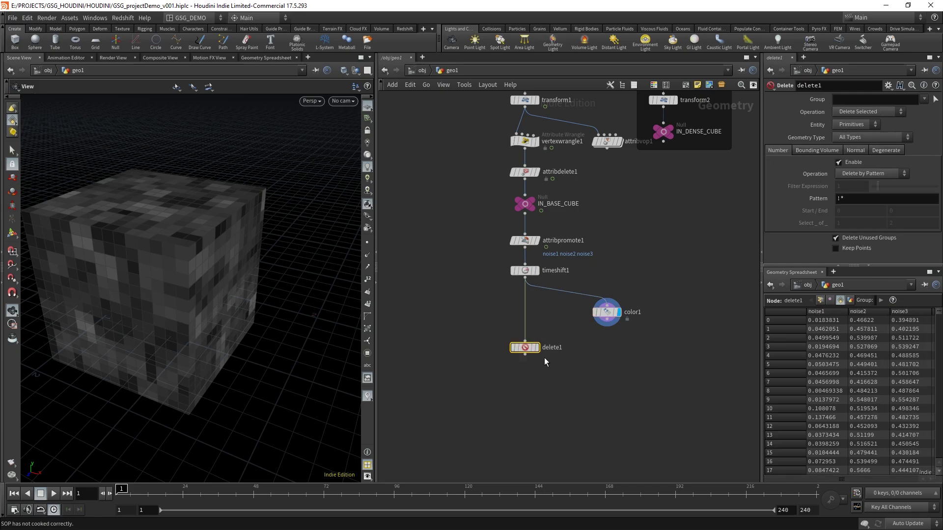
Step: Inspect color1's primitive attributes in the Geometry Spreadsheet and filter the displayed attributes to noise1
click(608, 312)
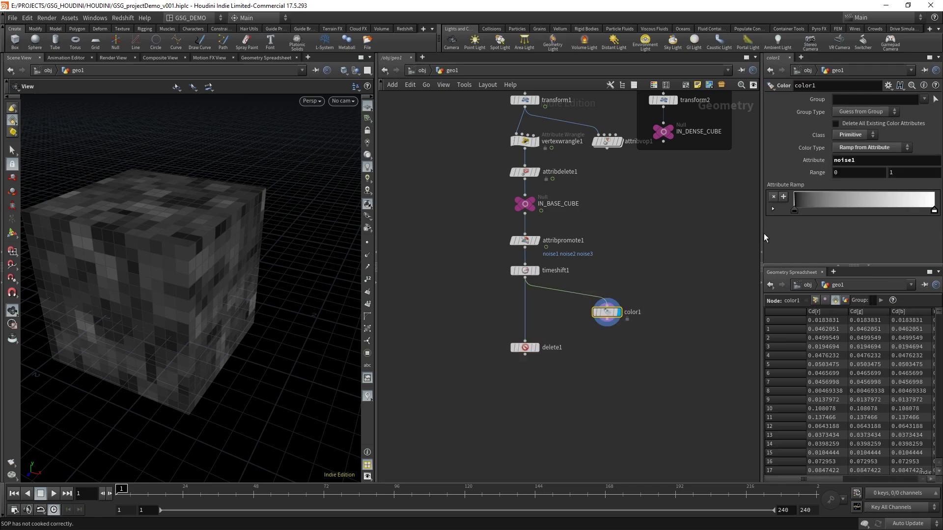
drag(762, 236, 601, 228)
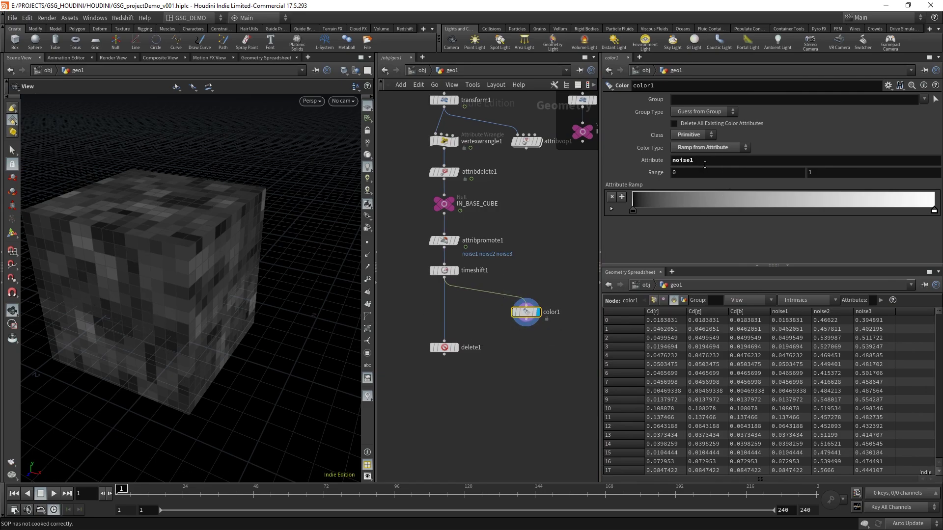
click(812, 313)
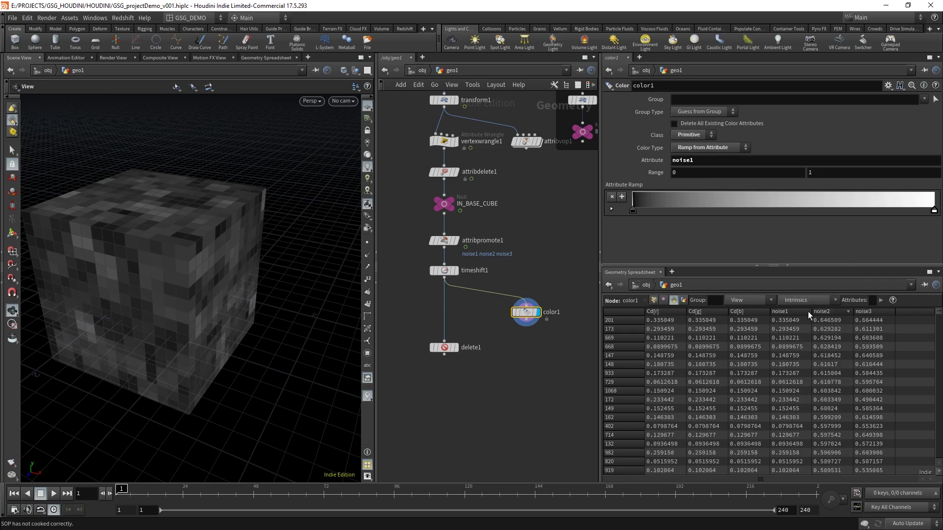
drag(811, 312, 868, 314)
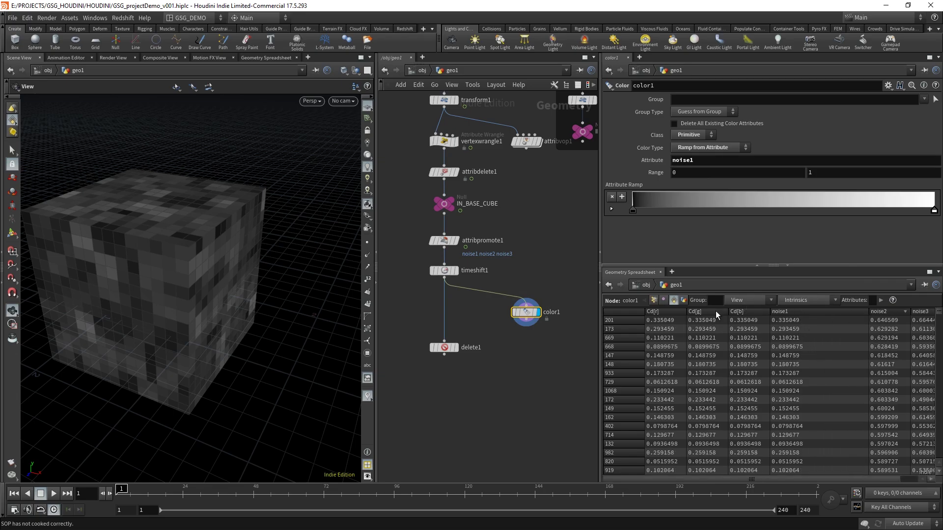
click(873, 300)
drag(598, 228, 516, 227)
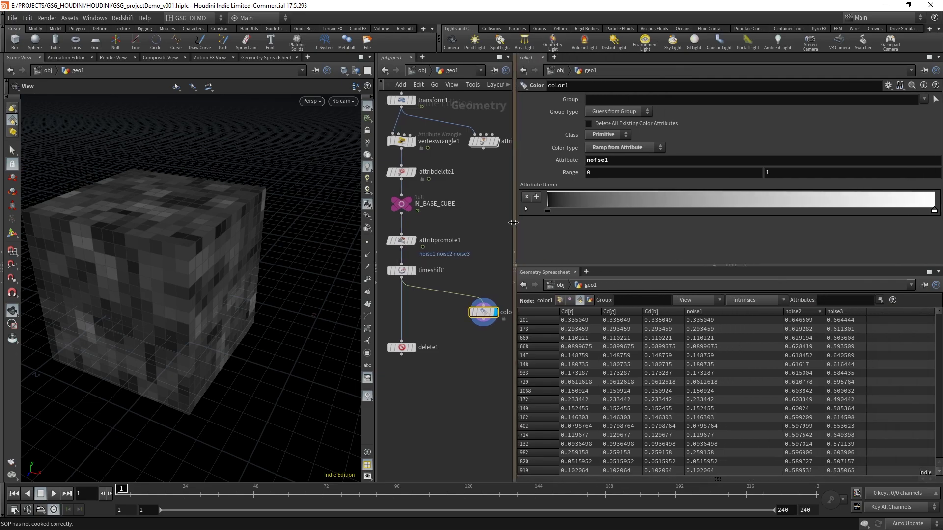
click(829, 299)
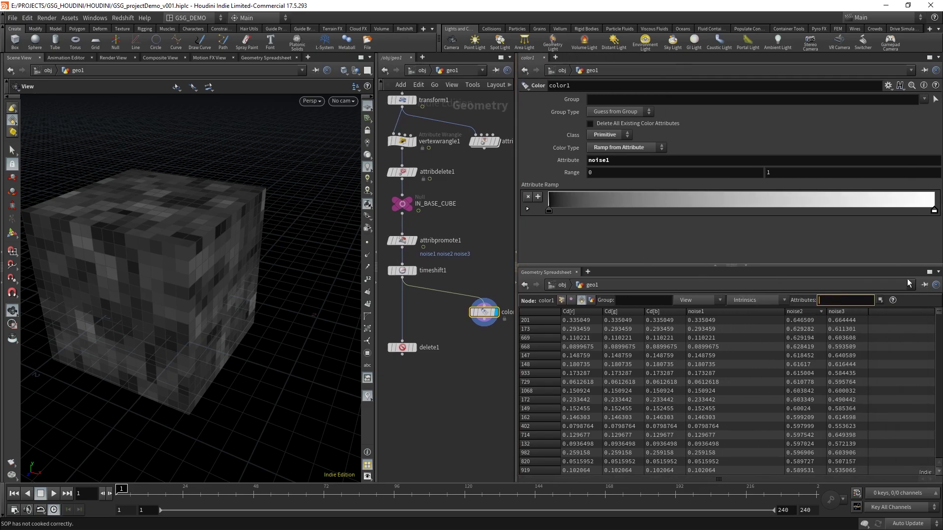
text(noise1)
key(Return)
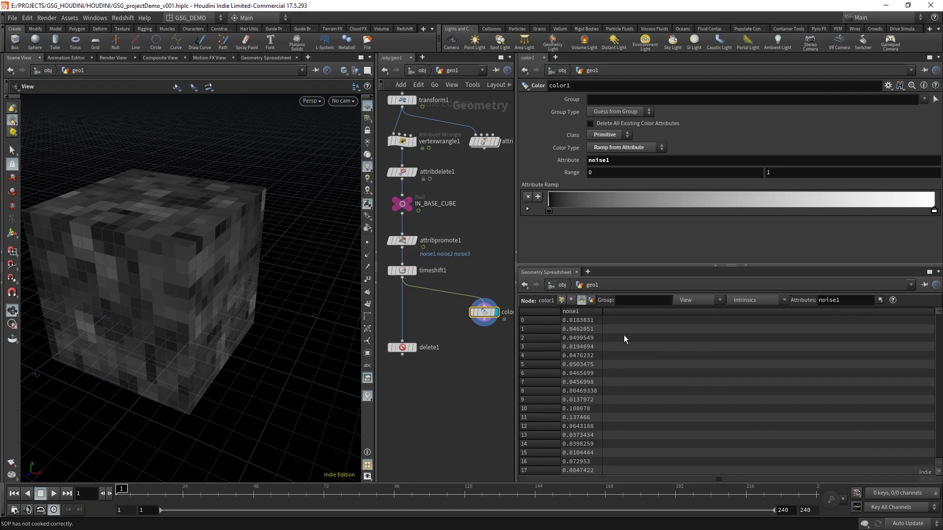
Step: Widen the noise1 column and sort it in descending and ascending order to examine the attribute's value range
drag(603, 313, 663, 318)
drag(516, 246, 622, 246)
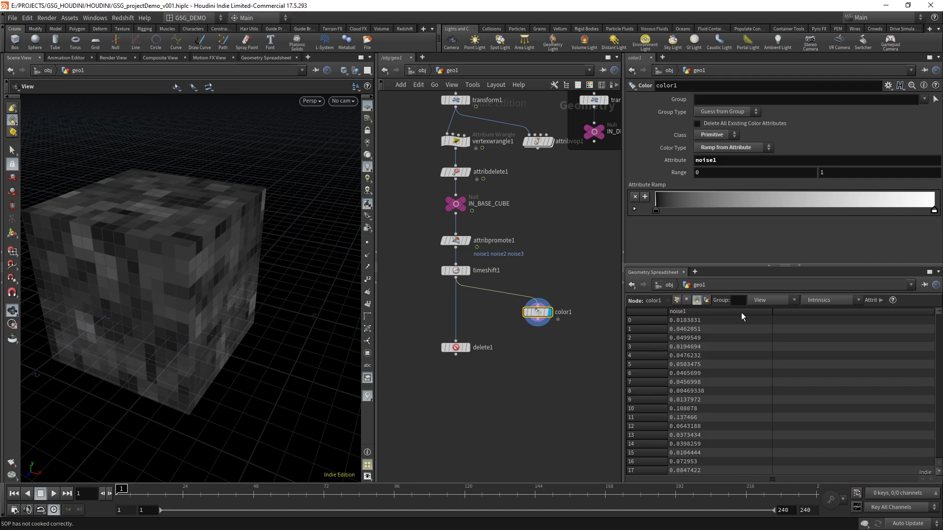
click(721, 312)
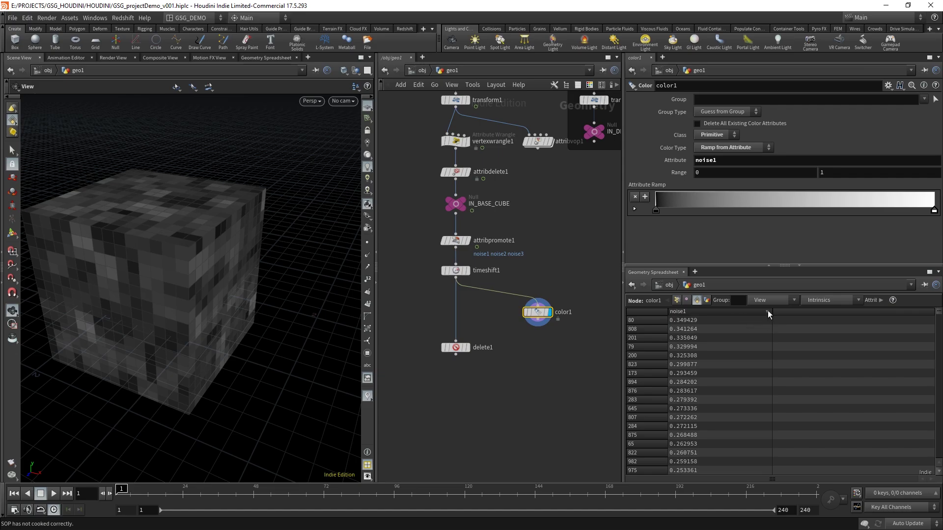
click(714, 312)
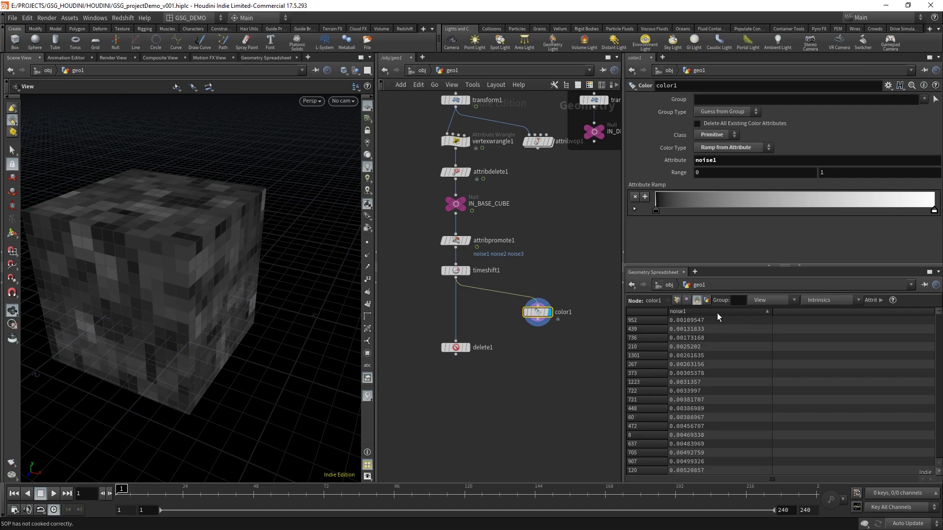
click(717, 312)
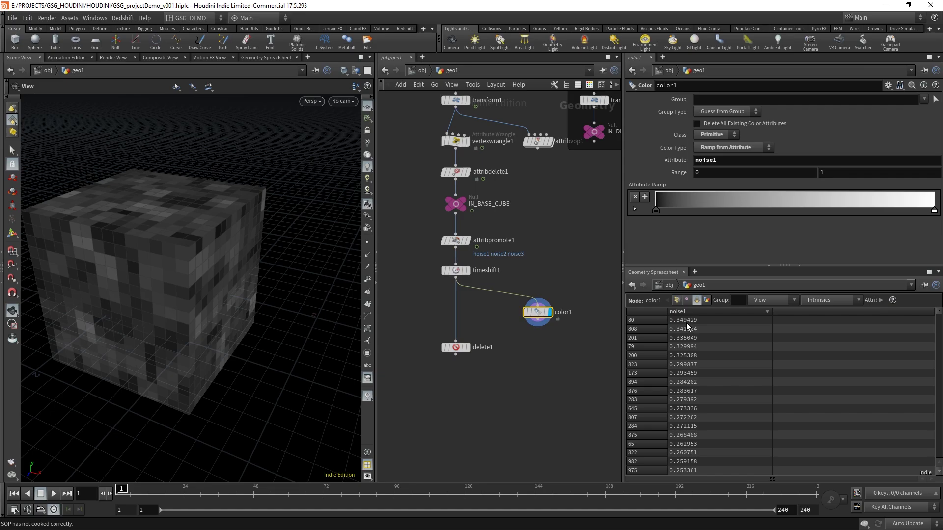
click(716, 312)
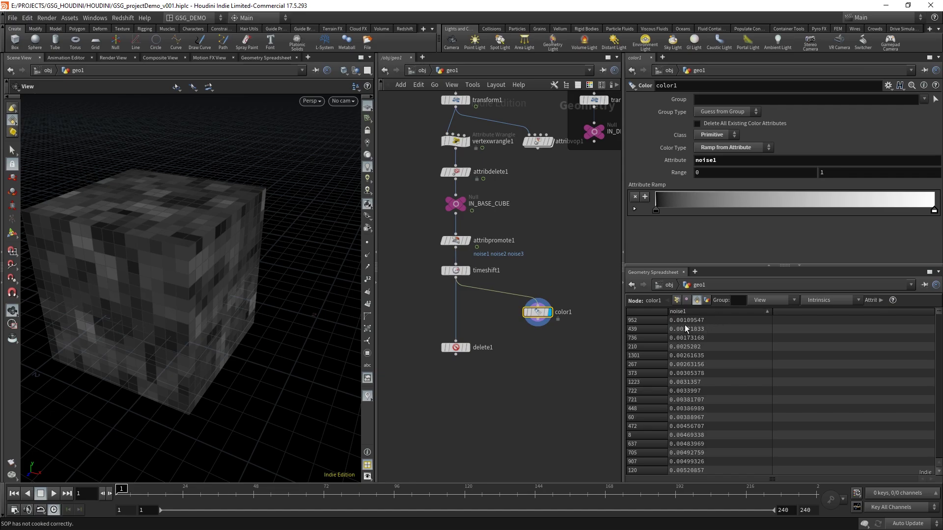
click(716, 312)
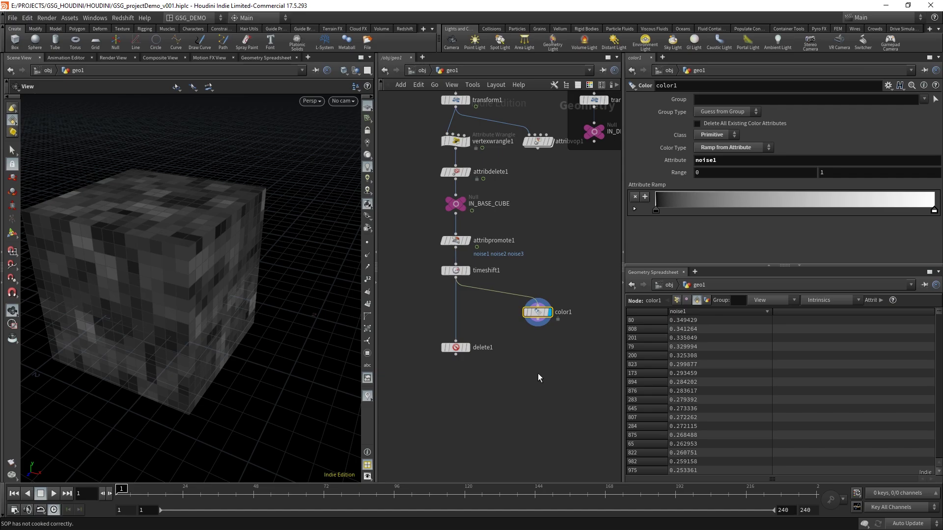
Step: Move color1 down level with delete1, and insert an Attribute VOP node between timeshift1 and both delete1 and color1
drag(542, 316, 542, 351)
mouse_move(548, 293)
middle_down()
mouse_move(532, 291)
mouse_move(552, 307)
middle_up()
key(Tab)
text(at v)
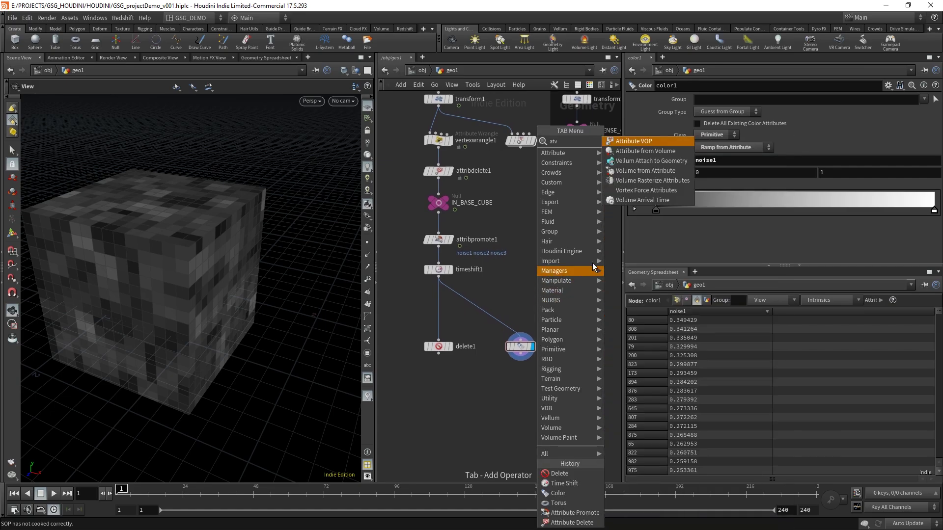
click(647, 142)
click(441, 306)
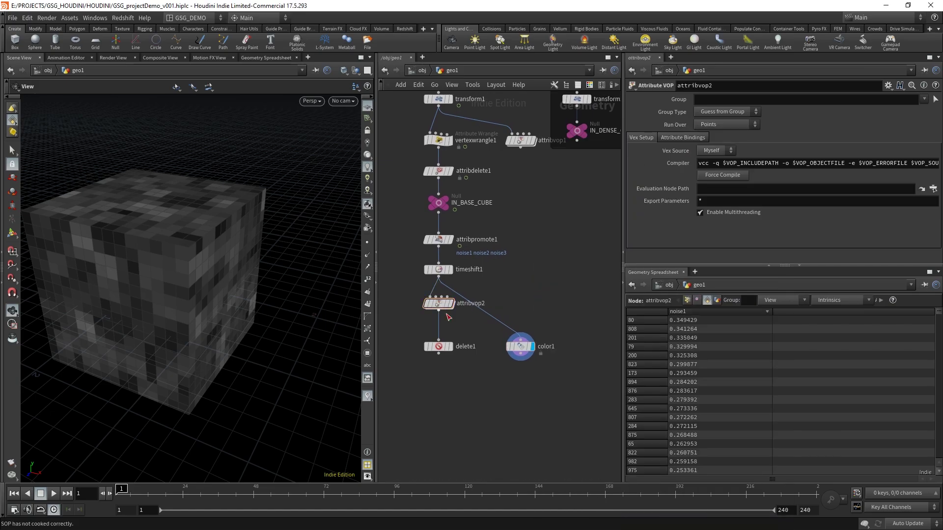
click(513, 340)
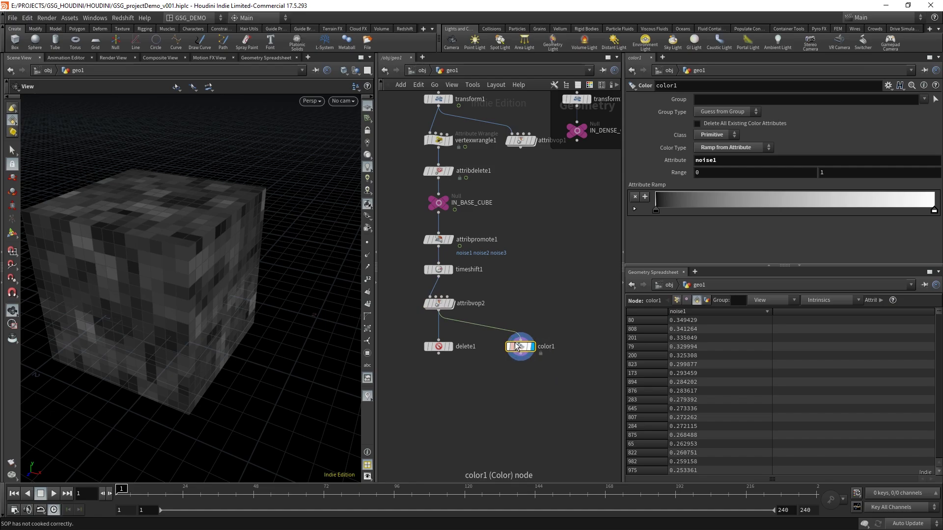
click(445, 306)
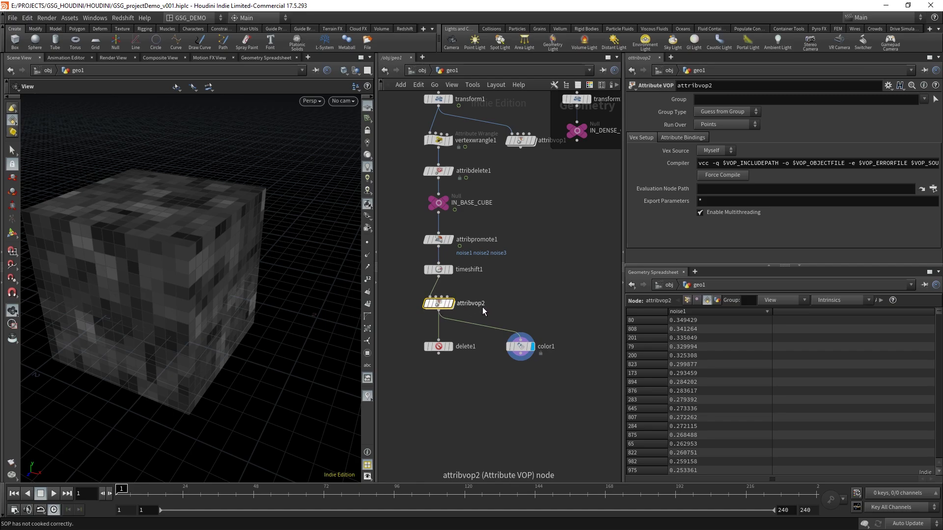
Step: Enter the attribvop2 network and delete its default geometry global and output nodes
double_click(439, 305)
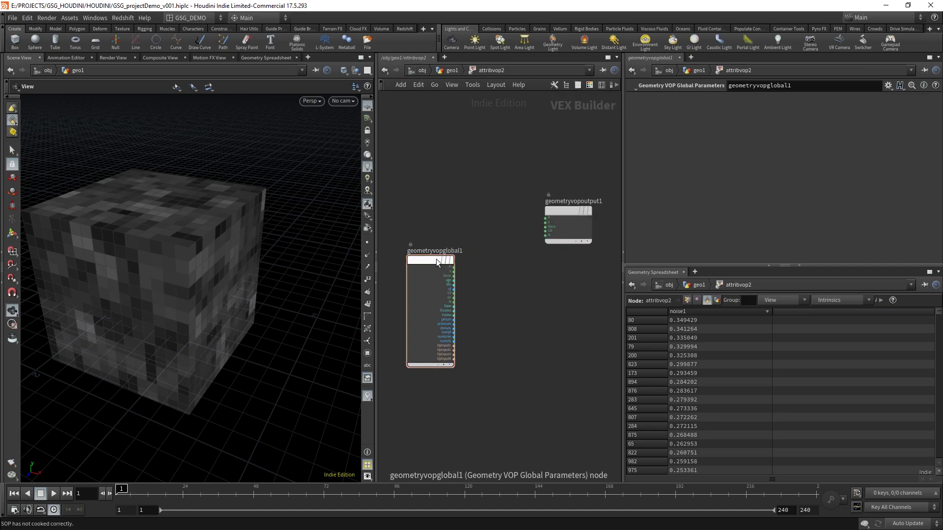
drag(436, 259, 411, 212)
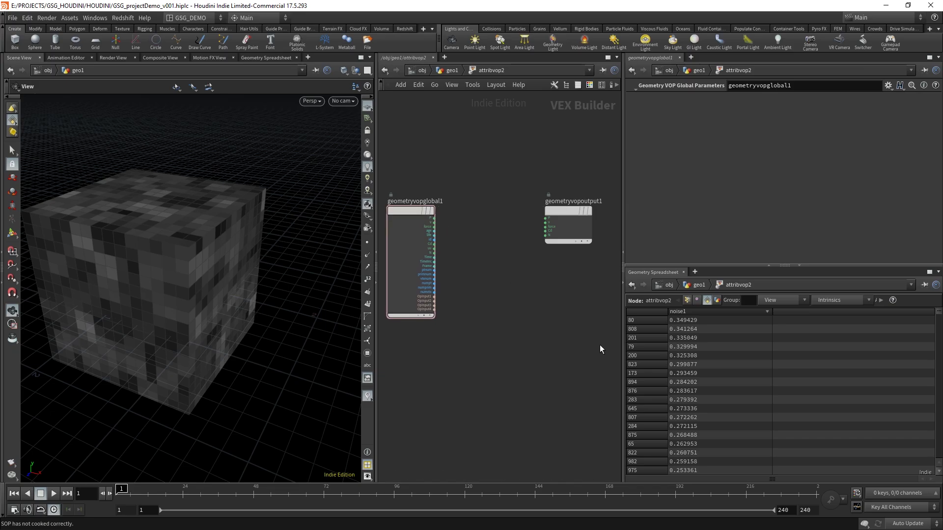
drag(570, 355, 420, 219)
key(Delete)
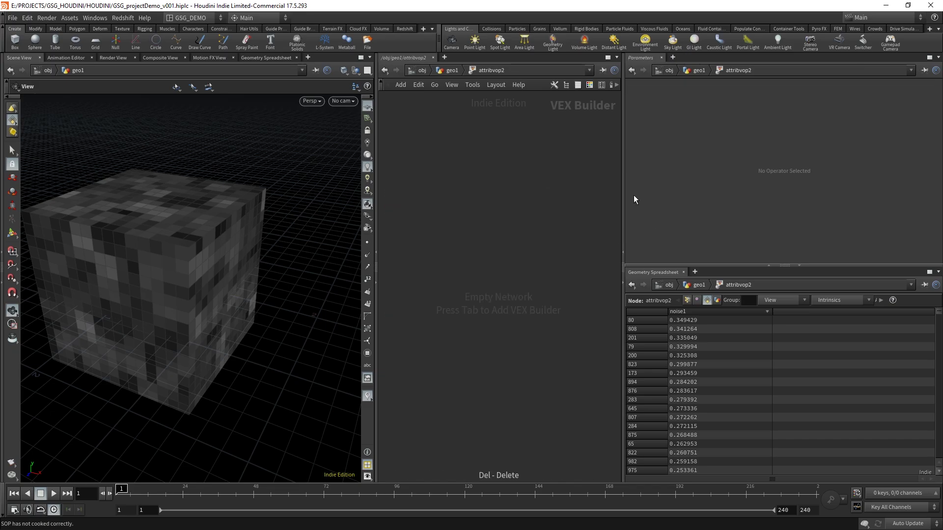
Step: Add a Bind node to the attribvop2 network and set its attribute name to noise1
drag(622, 196, 692, 196)
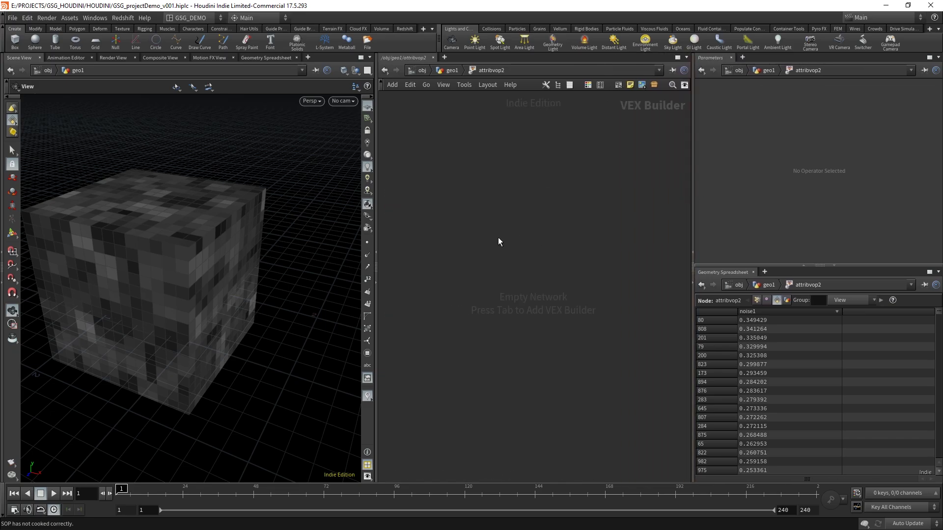
key(Tab)
text(bind)
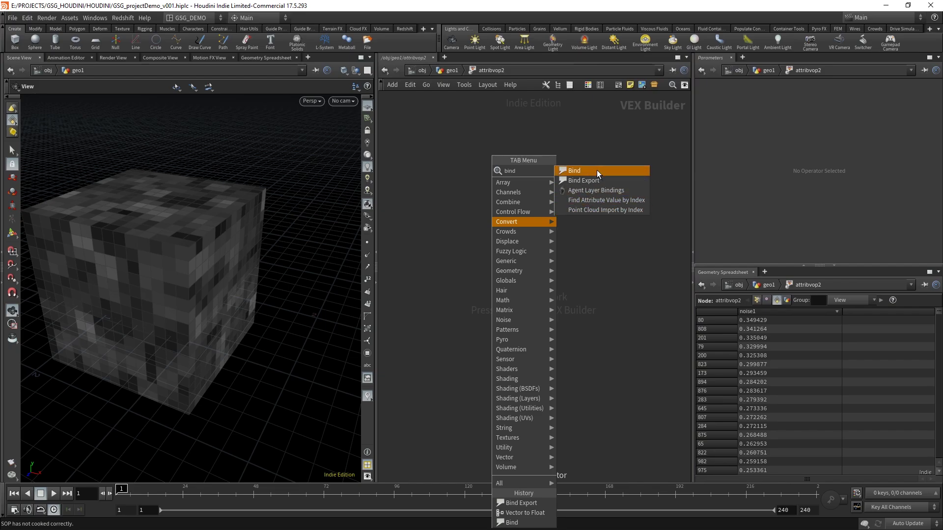
key(Escape)
click(439, 324)
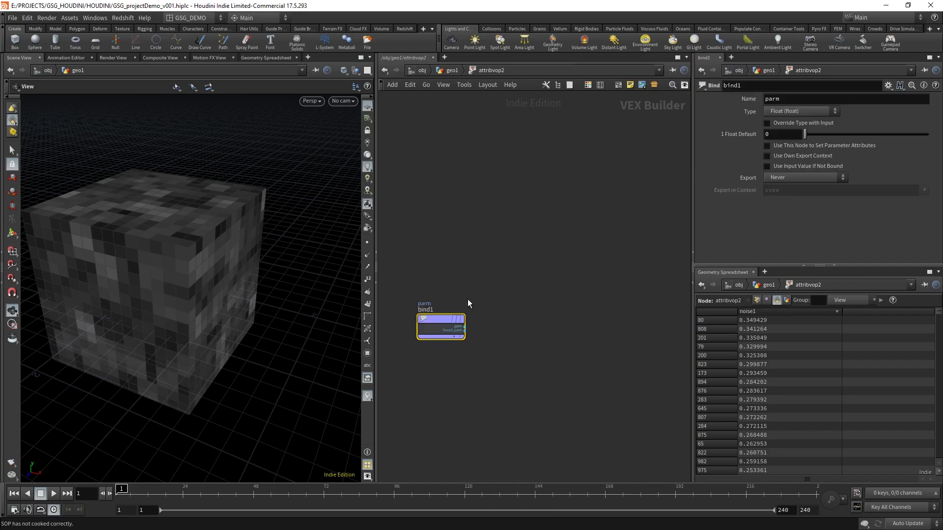
double_click(812, 98)
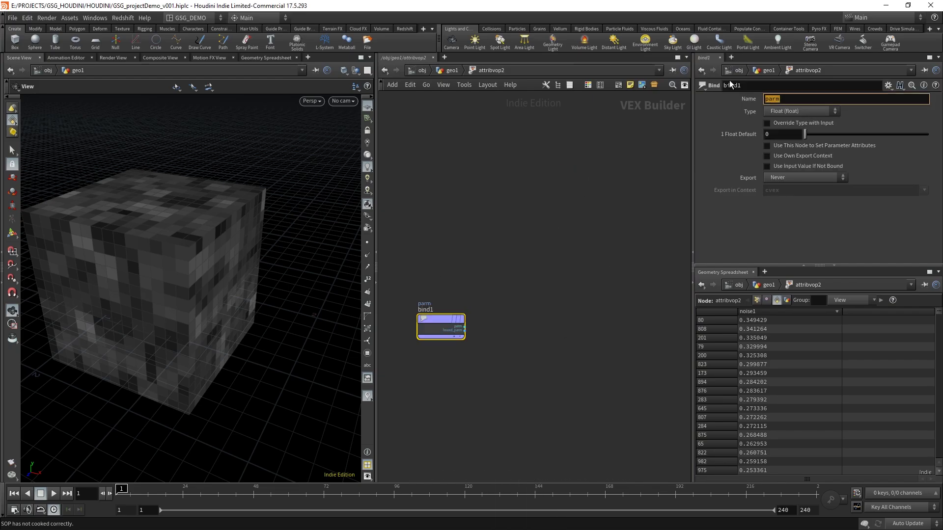
text(noise1)
key(Return)
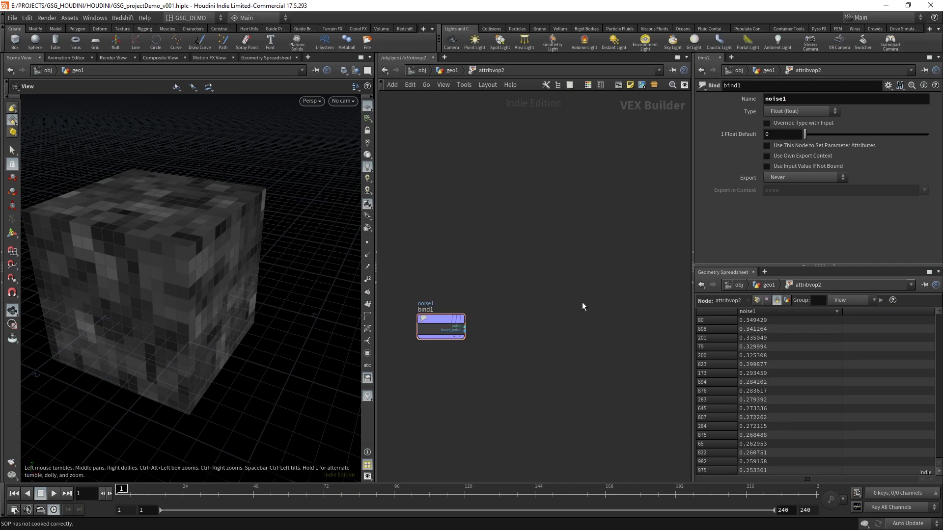
Step: Add a Bind Export node beside the existing Bind node and set its attribute name to noise1
key(Tab)
text(binde)
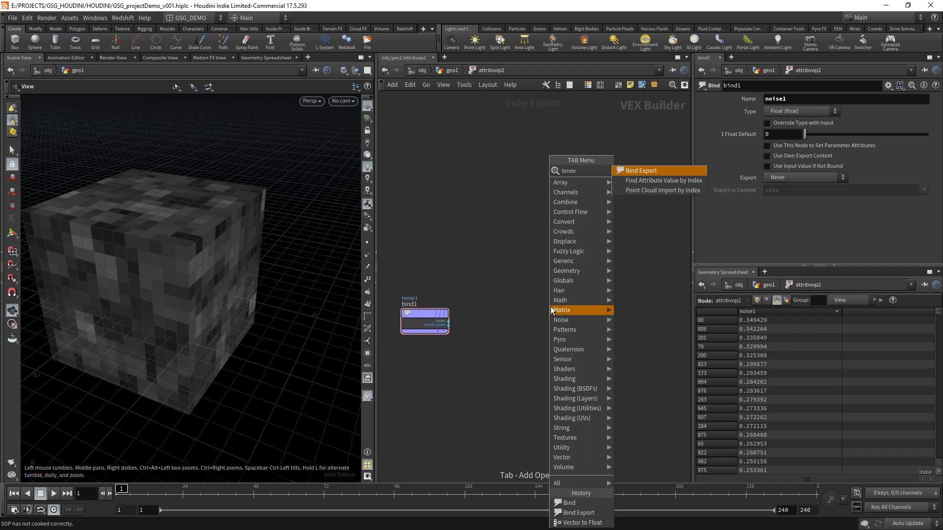
click(664, 172)
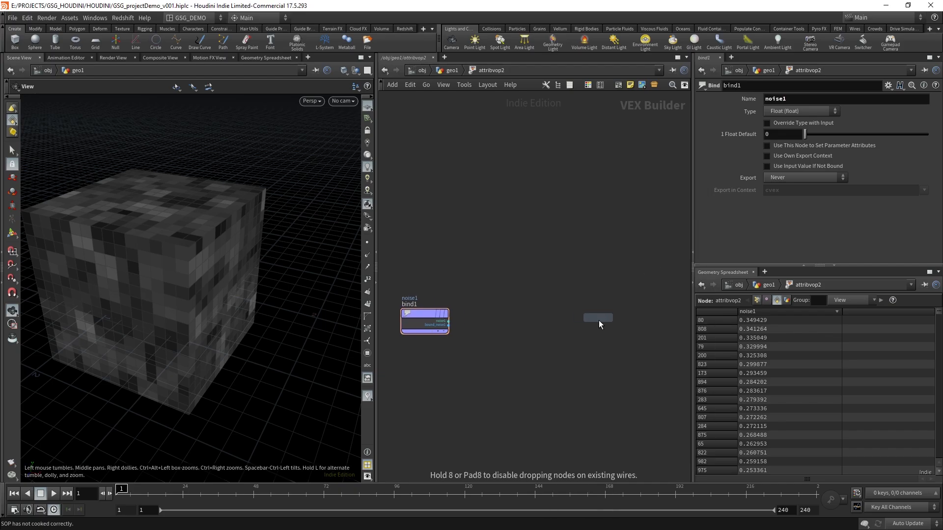
click(600, 316)
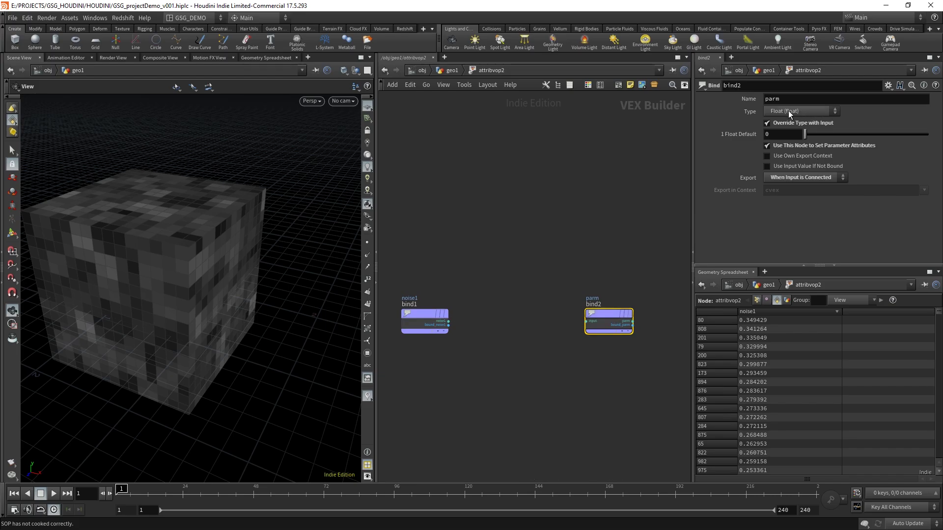
double_click(774, 99)
text(noise1)
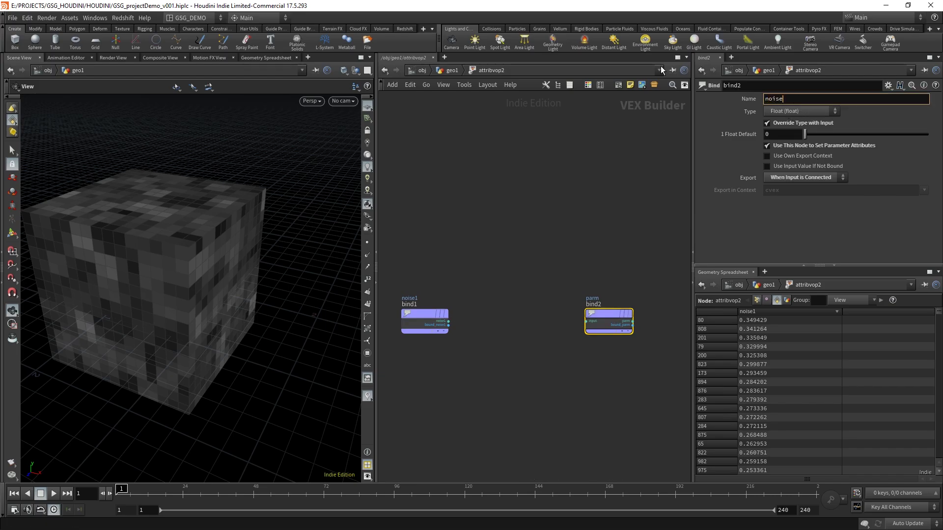
key(Return)
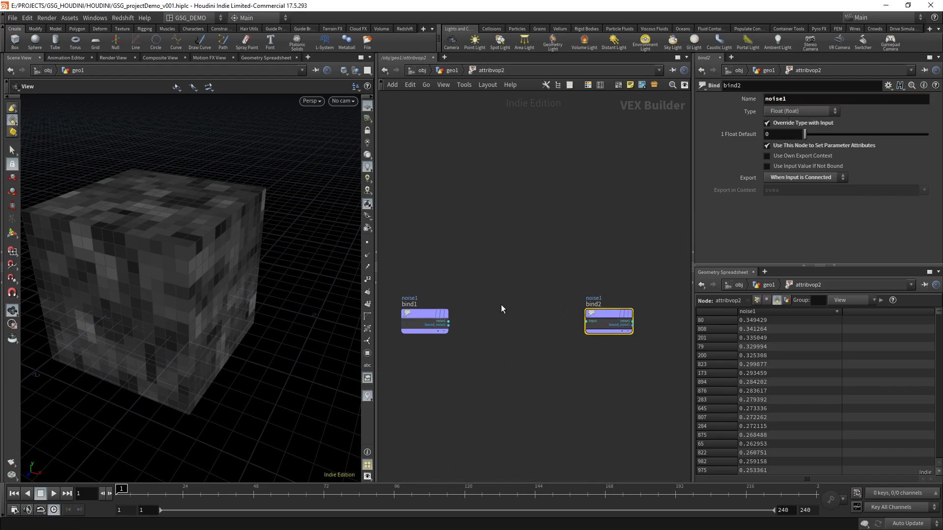
Step: Add a Fit Range node and wire it between the noise1 output of bind1 and the input of bind2
scroll(503, 370, up, 2)
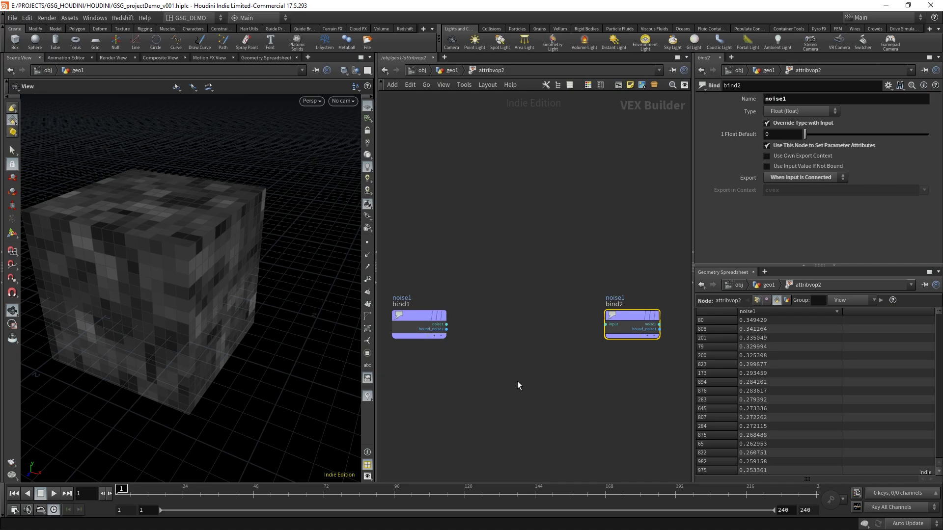
click(527, 368)
key(Tab)
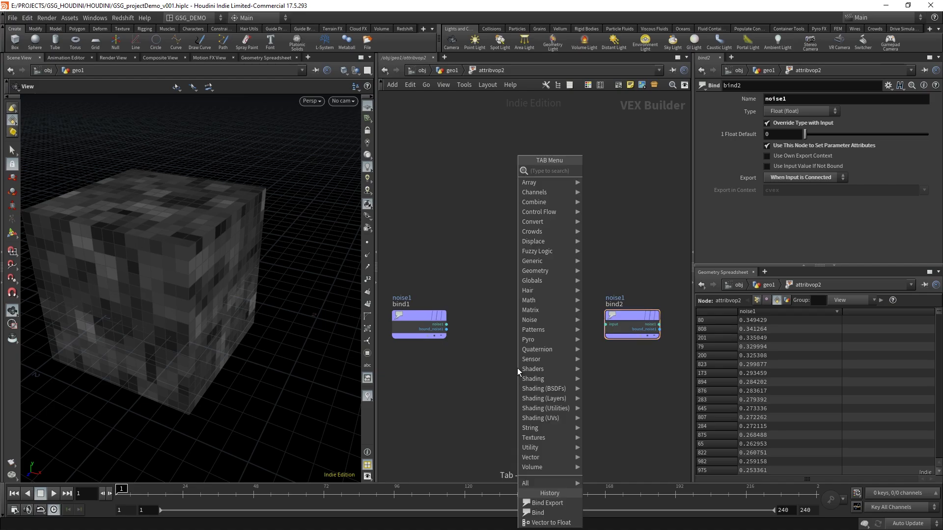
text(fit)
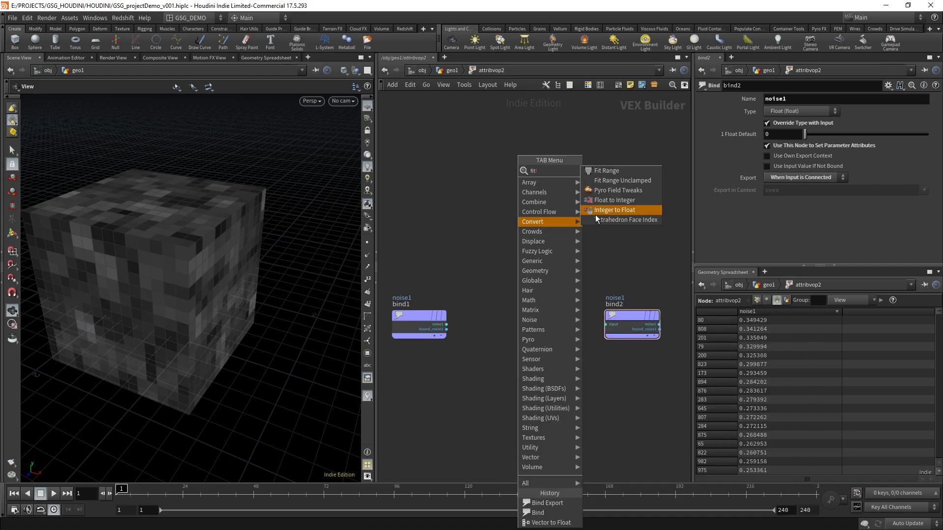
click(633, 170)
click(514, 315)
drag(520, 329, 532, 325)
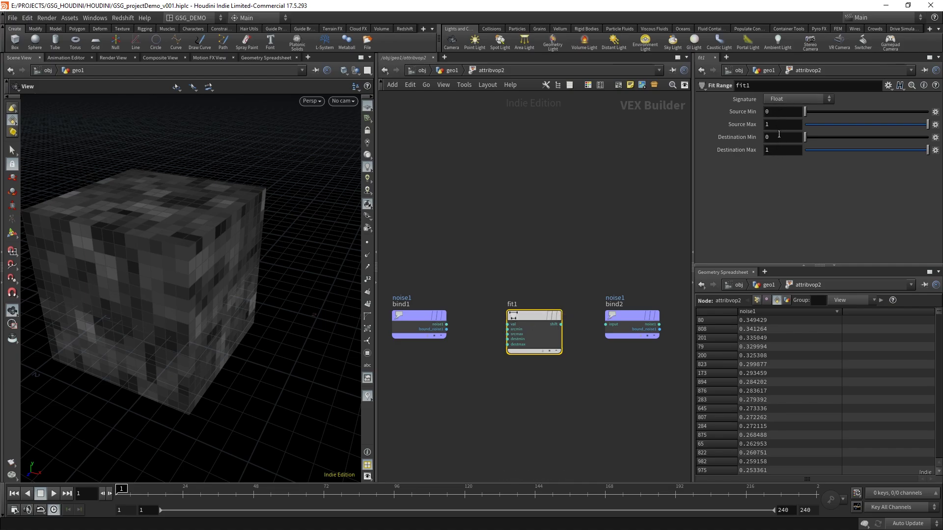
drag(446, 324, 606, 324)
drag(562, 402, 497, 269)
drag(537, 316, 527, 316)
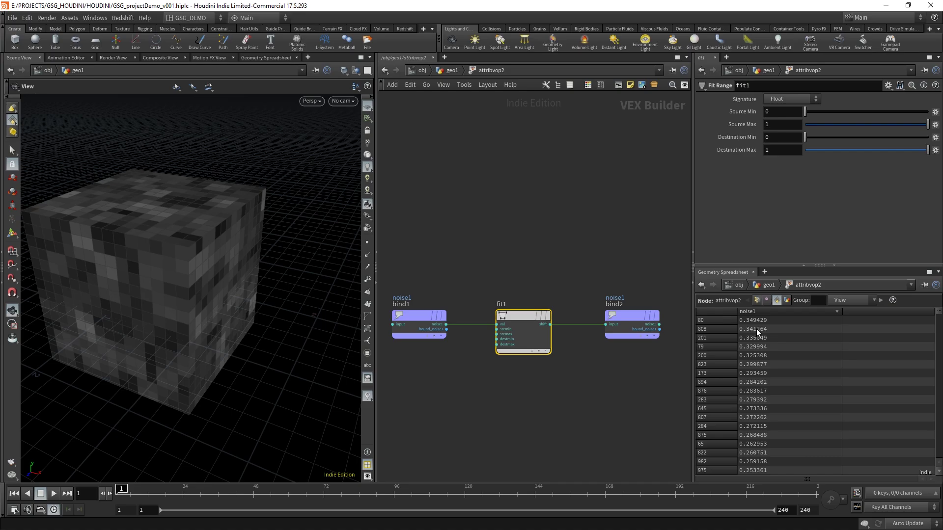
Step: Set the Source Max of fit1 to .35
click(781, 122)
key(Return)
click(493, 278)
mouse_move(538, 319)
mouse_down()
mouse_move(536, 355)
mouse_move(535, 314)
mouse_up()
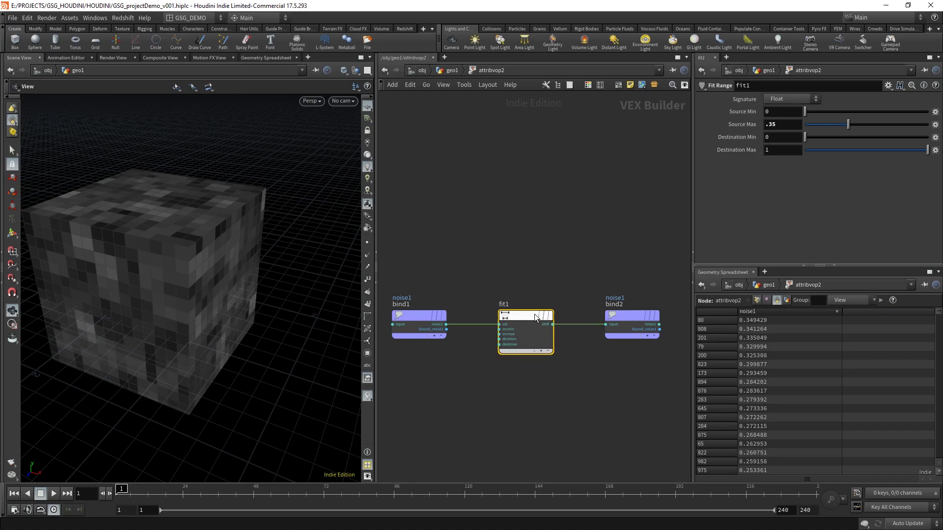
Step: Go up to geo1, re-enter attribvop2, try a Source Max of 1 on fit1 and restore it to .35
click(456, 71)
click(579, 283)
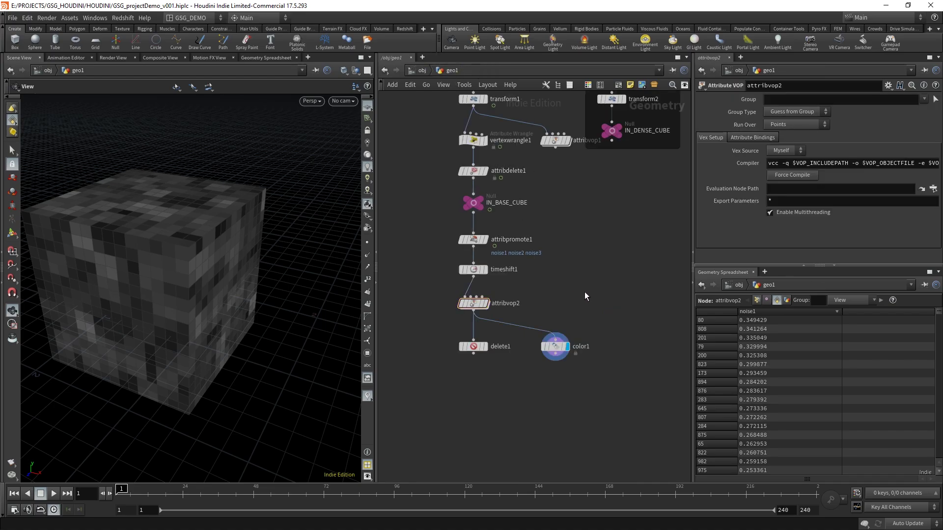
double_click(473, 303)
click(782, 124)
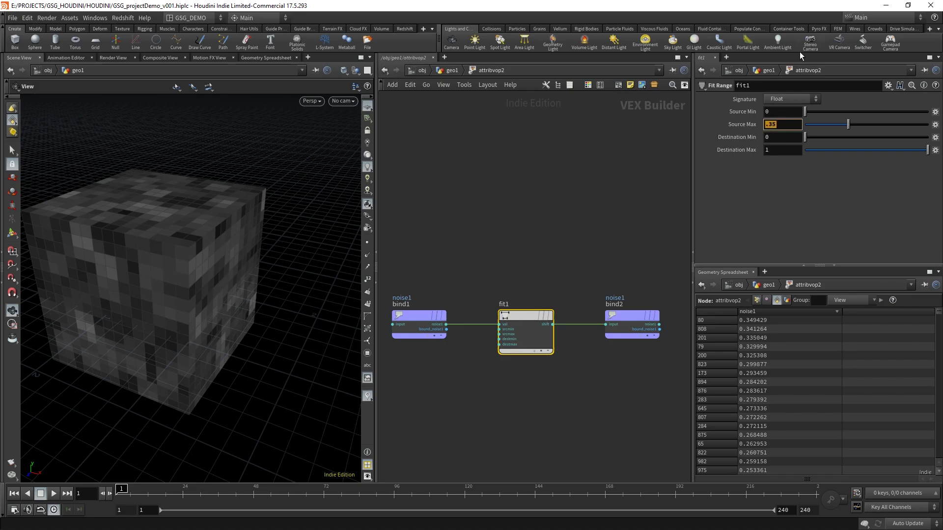
text(1)
key(Return)
drag(549, 269, 494, 378)
click(783, 123)
text(.35)
key(Return)
Step: Set attribvop2 to run over Primitives and sort noise1 in ascending and descending order to check its remapped range
click(452, 70)
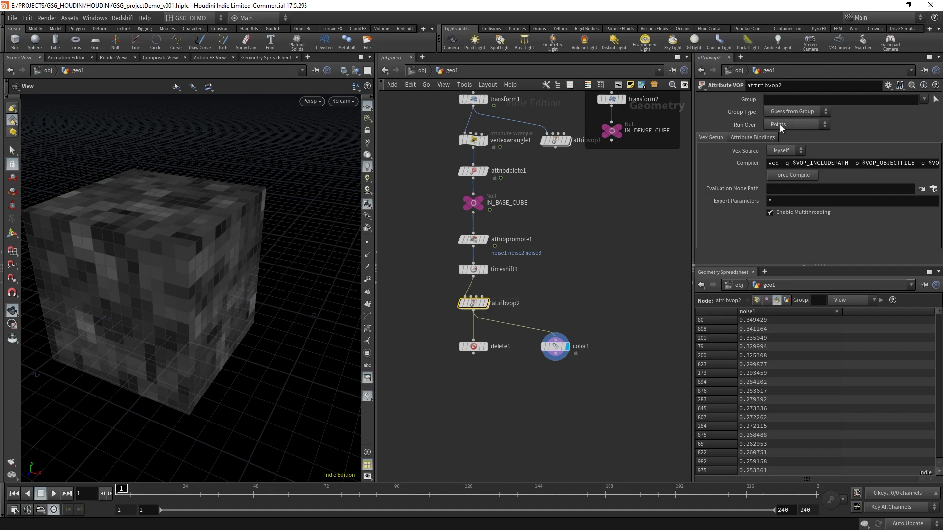
click(816, 124)
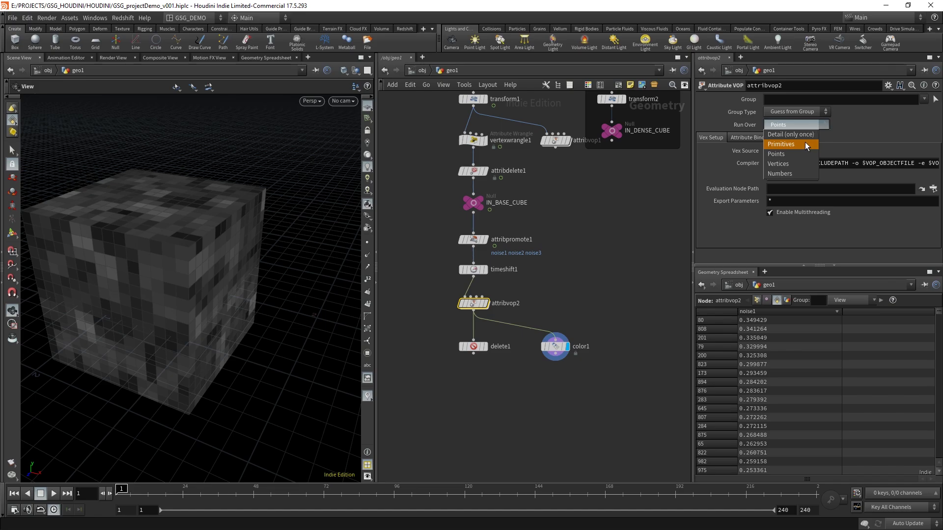
click(805, 142)
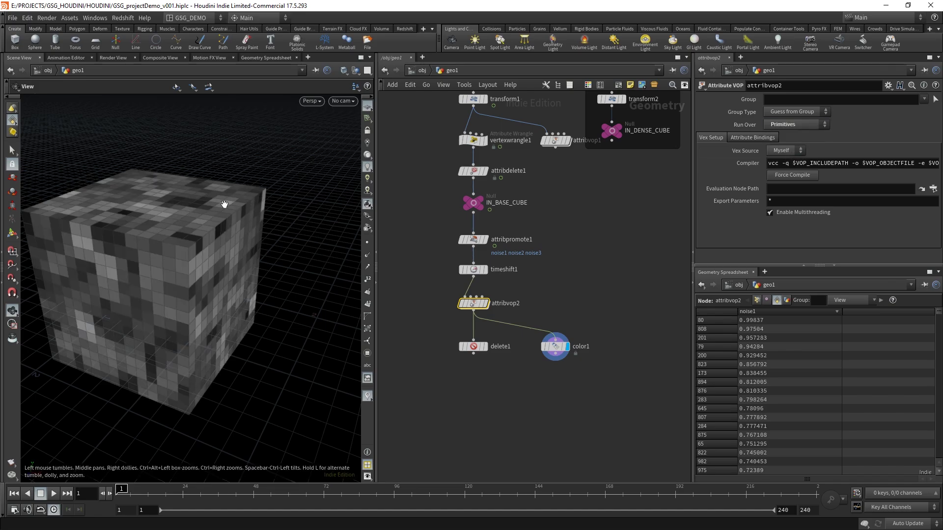
click(800, 311)
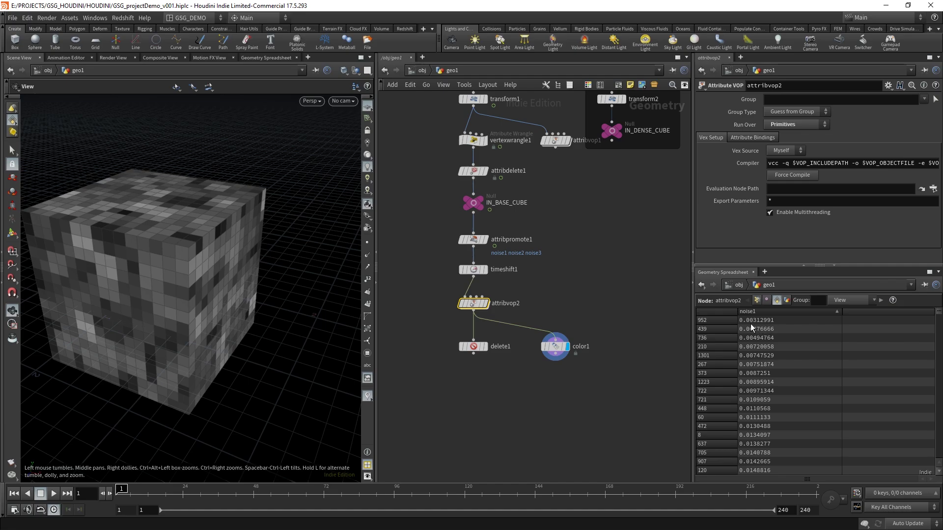
click(793, 314)
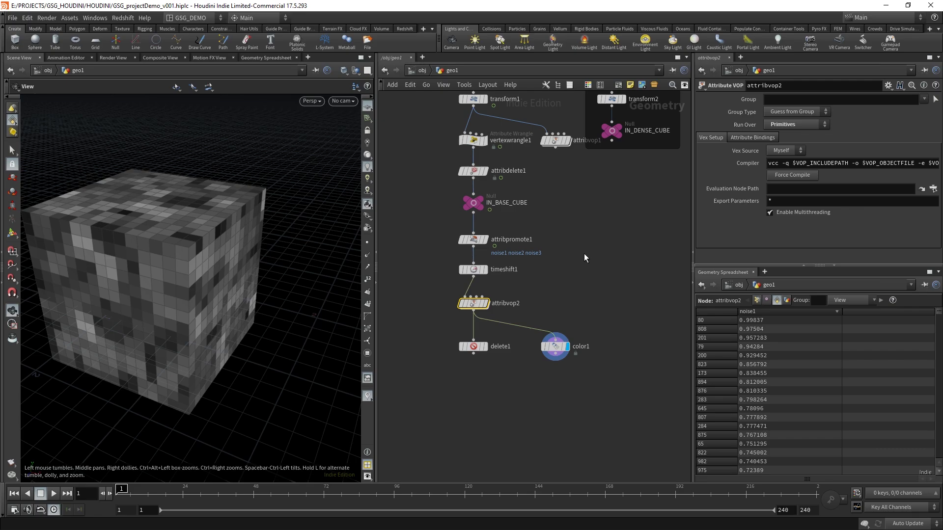
Step: Display delete1 and clear the noise1 attribute filter in the Geometry Spreadsheet, narrowing the noise1 column
drag(593, 333, 447, 332)
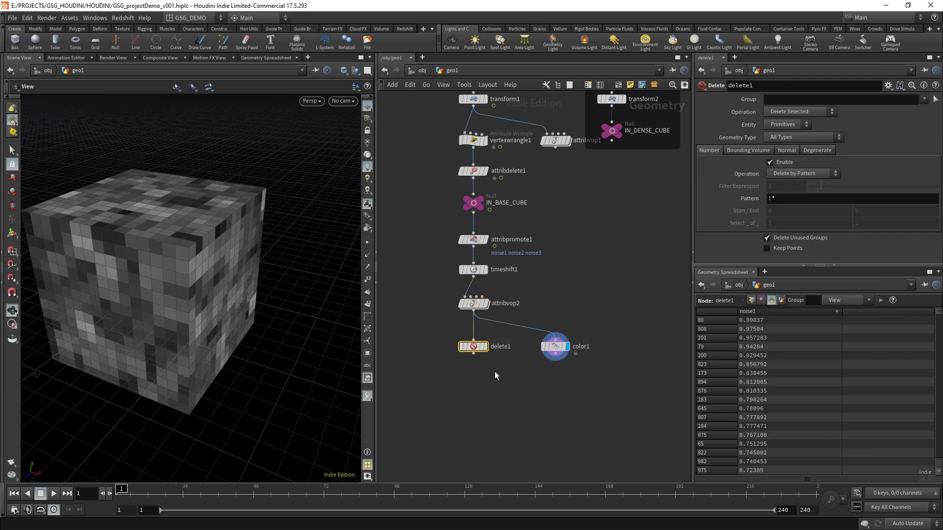
click(485, 348)
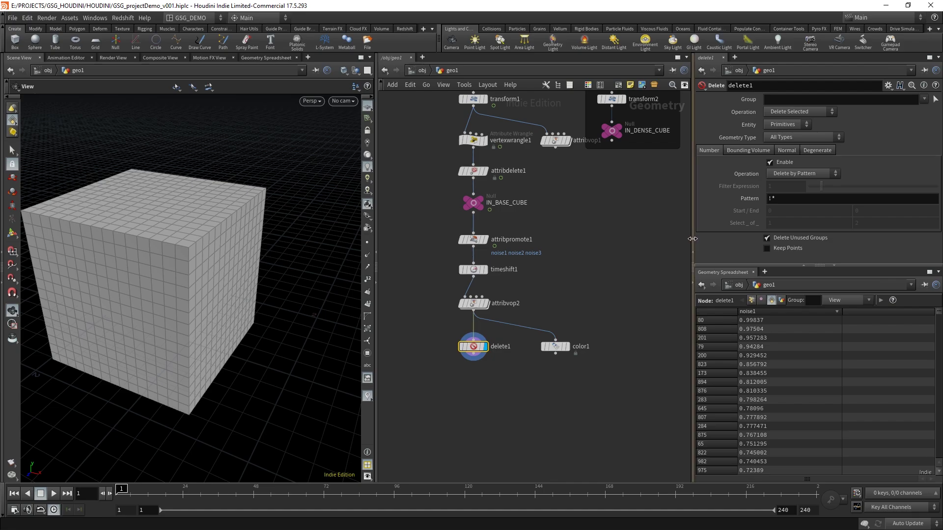
drag(693, 242, 554, 242)
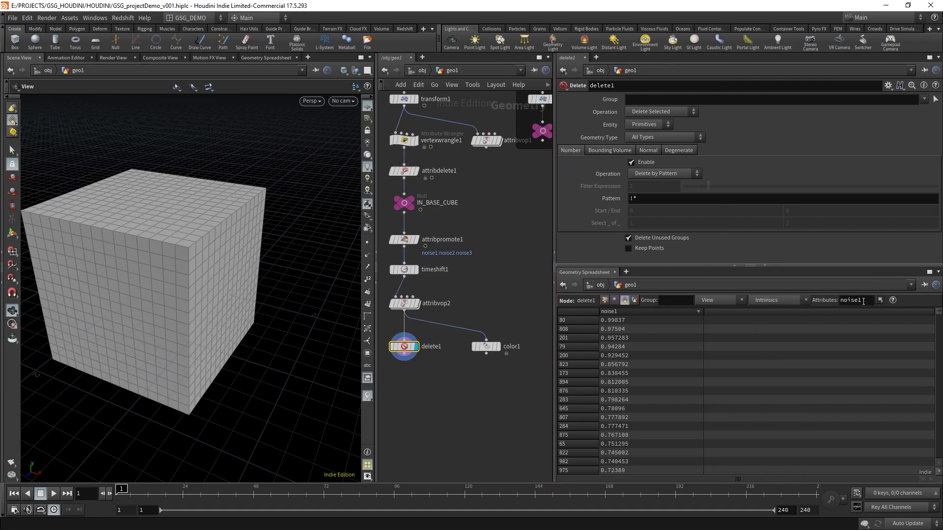
double_click(841, 300)
key(BackSpace)
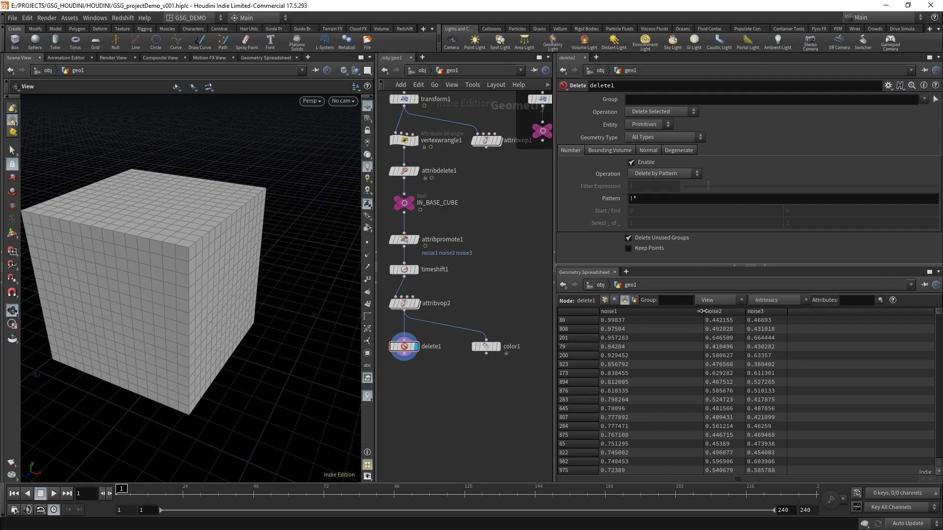
drag(703, 312, 651, 311)
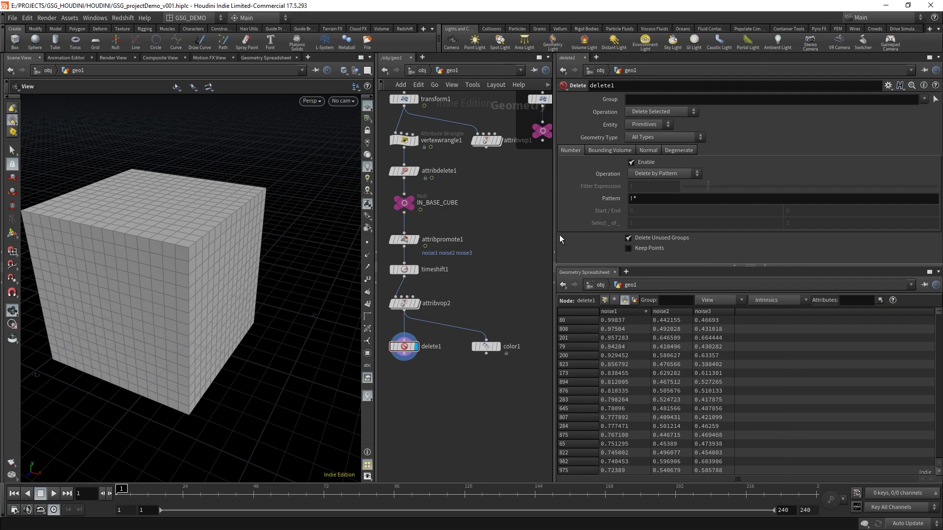
drag(554, 157, 718, 157)
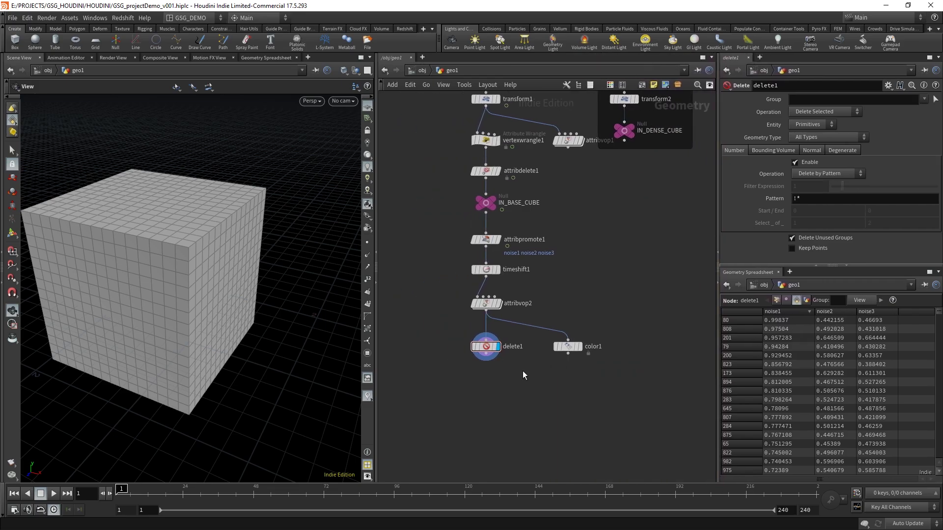
Step: Set delete1's primitive number Pattern to 5, extend it with 15, and add 23
click(489, 347)
double_click(807, 200)
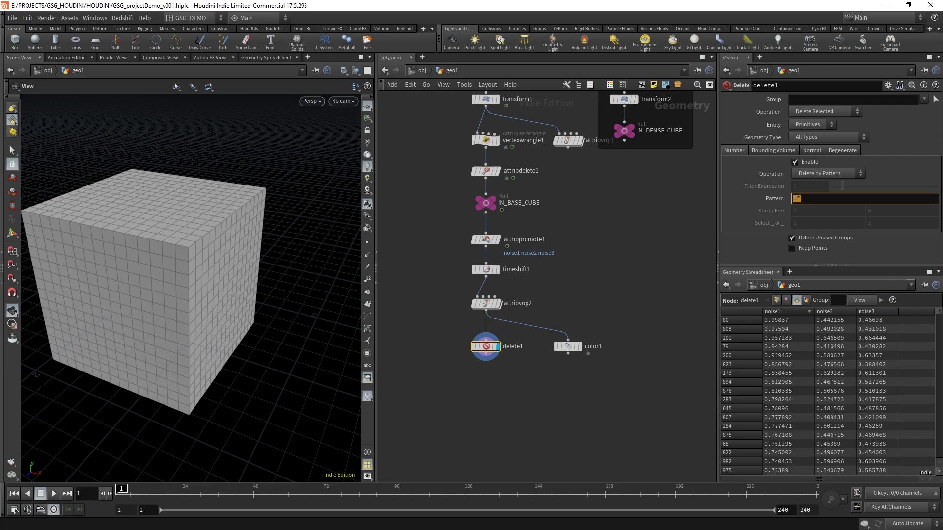
text(5)
key(Return)
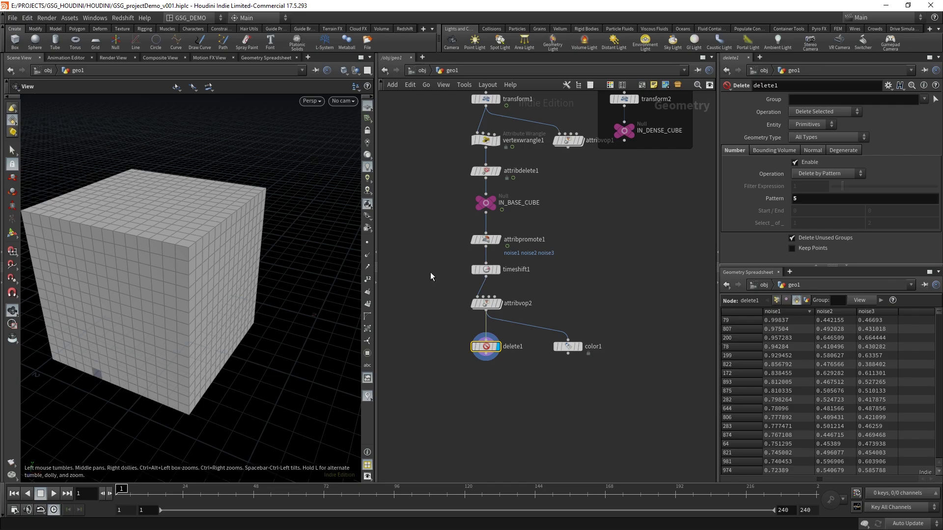
click(872, 199)
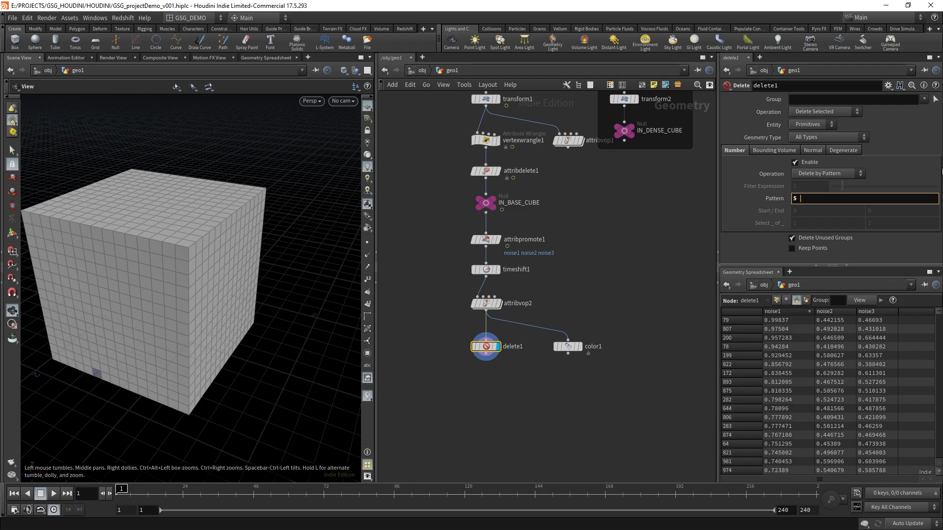
text(15)
key(Return)
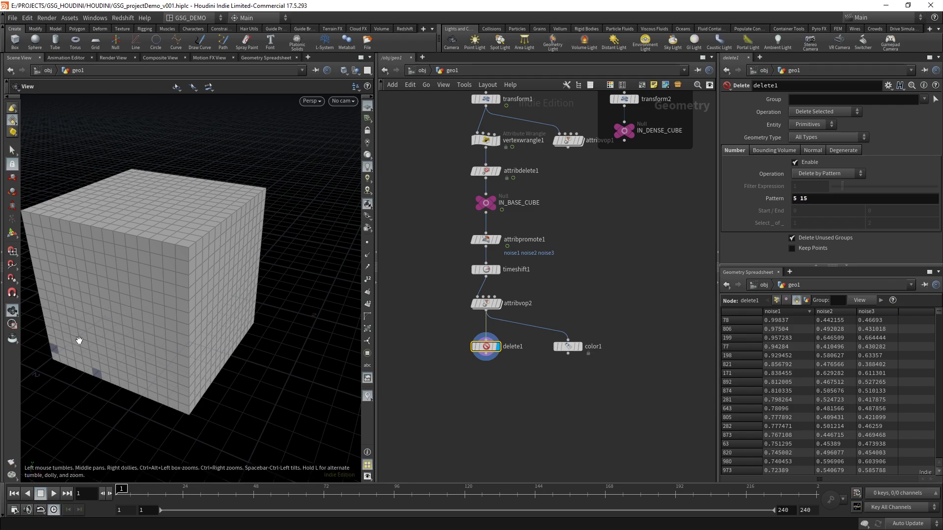
click(908, 199)
text(23)
key(Return)
Step: Switch delete1's number operation to Delete by Expression and set the Filter Expression to 0
click(500, 303)
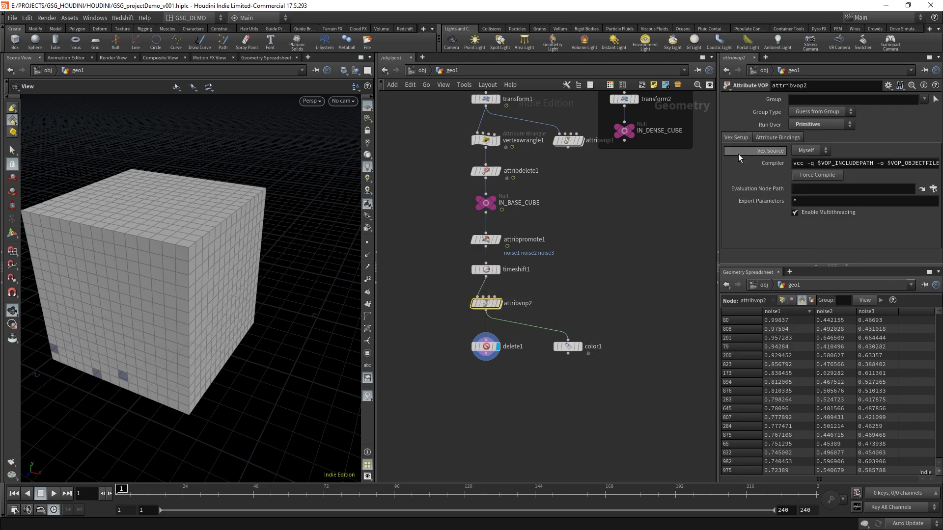
click(498, 344)
click(837, 174)
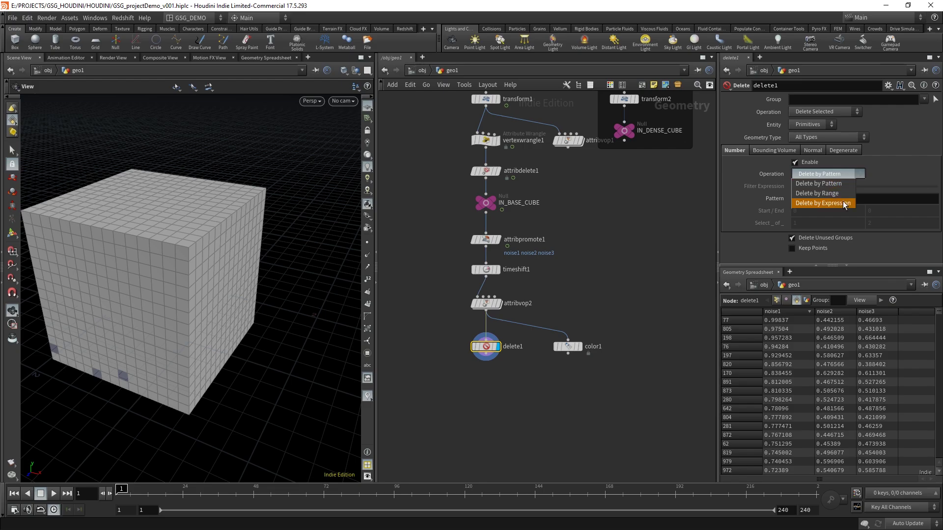
click(834, 202)
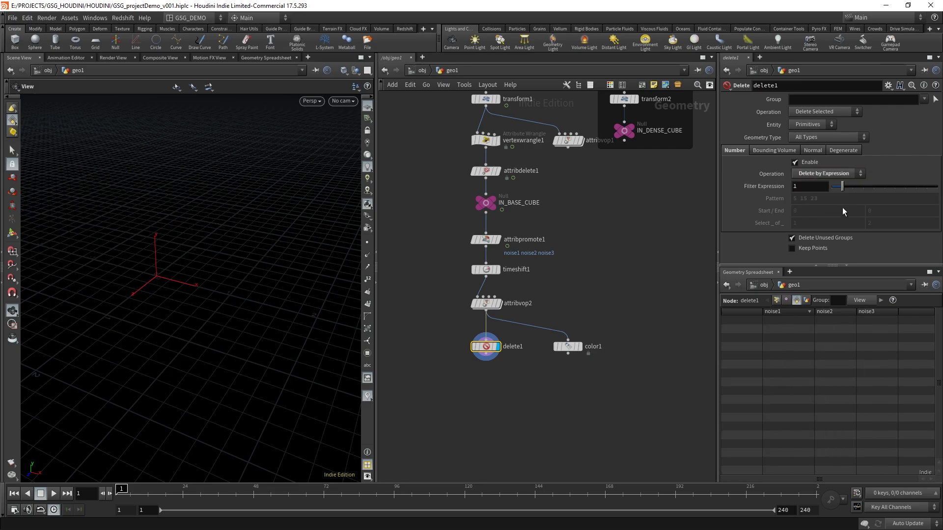
click(803, 189)
text(0)
key(Return)
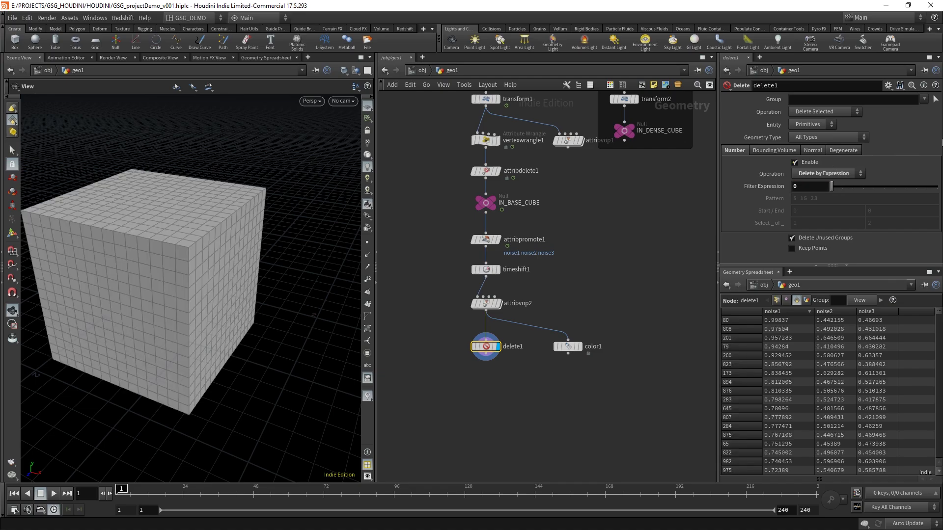
click(797, 186)
text(@noise1 < .8)
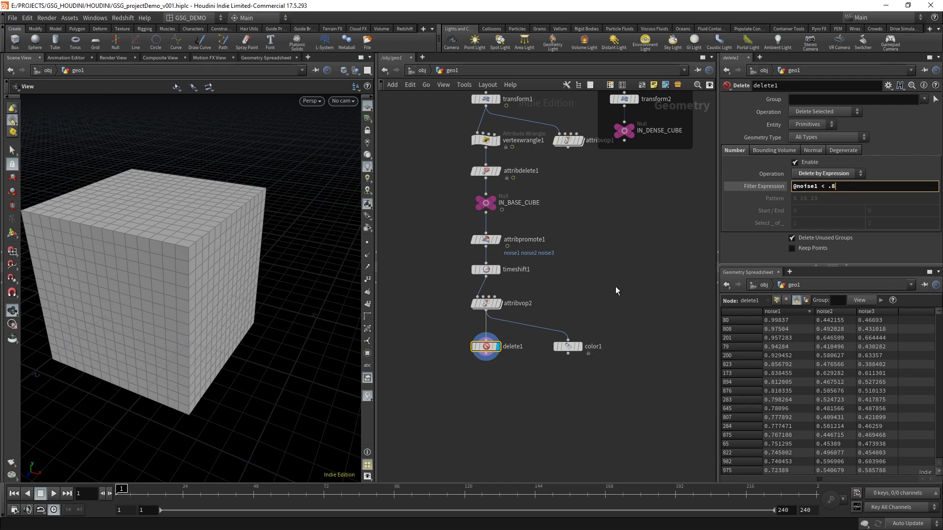
key(Return)
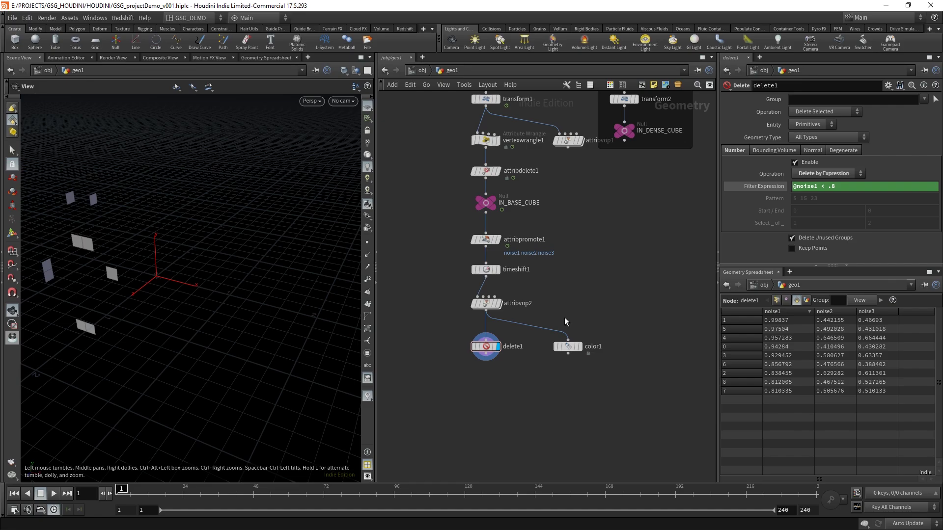
drag(84, 273, 135, 285)
drag(196, 277, 221, 267)
Step: Change the threshold in delete1's Filter Expression to .75 and look over the remaining faces
click(853, 183)
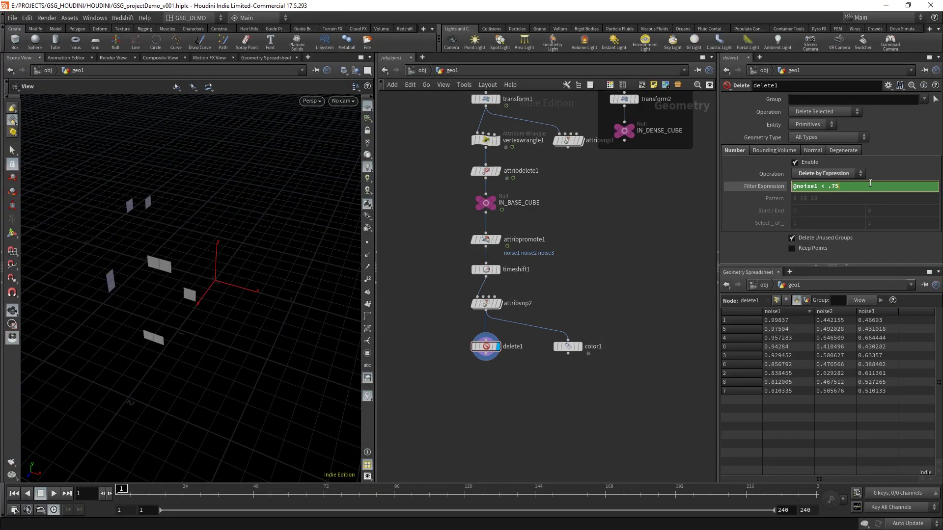
key(Return)
drag(251, 259, 203, 246)
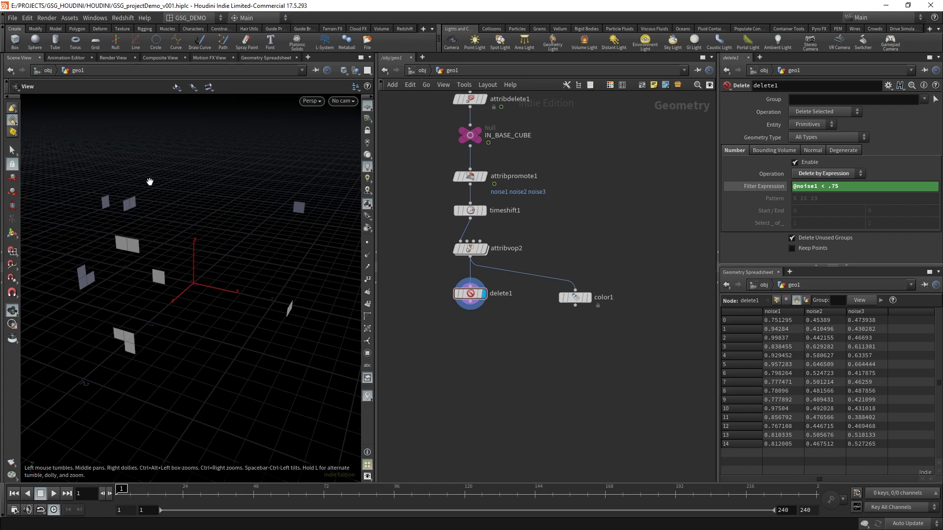
Step: Duplicate delete1 as another displayed branch from attribvop2 and set the copy's Operation to Delete Non-Selected
middle_drag(508, 344, 534, 340)
drag(543, 326, 443, 292)
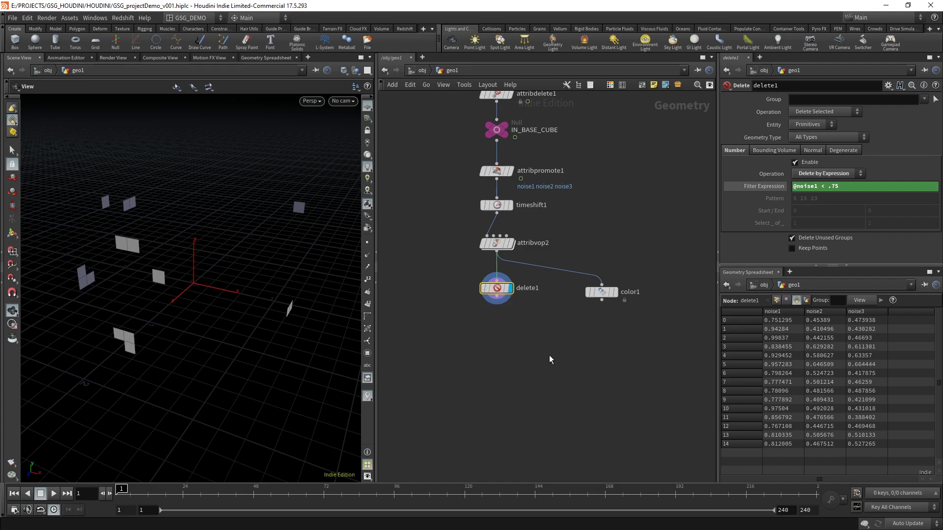
key(f)
drag(559, 297, 527, 295)
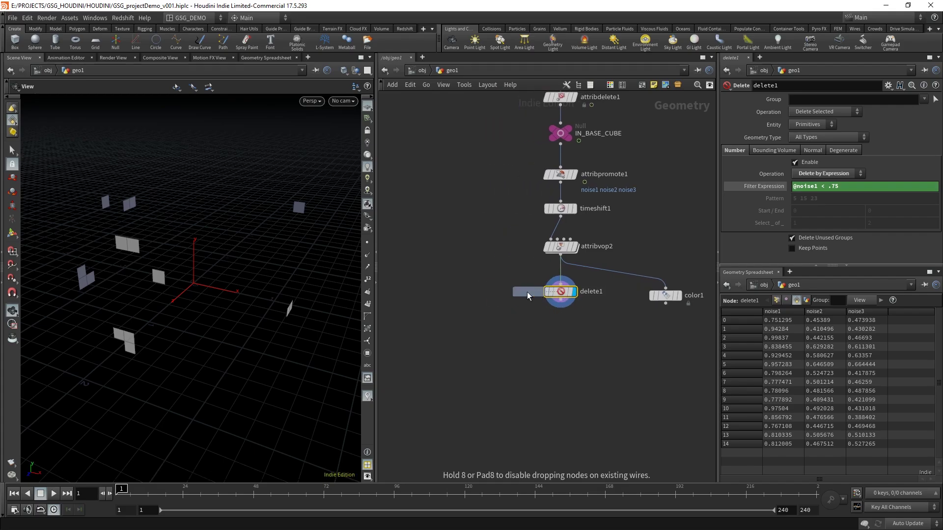
alt+drag(428, 291, 420, 290)
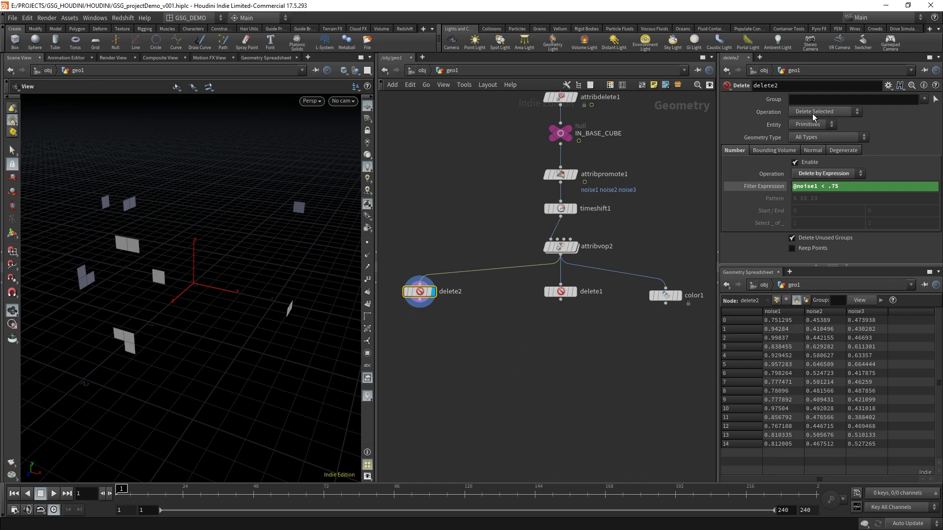
click(839, 112)
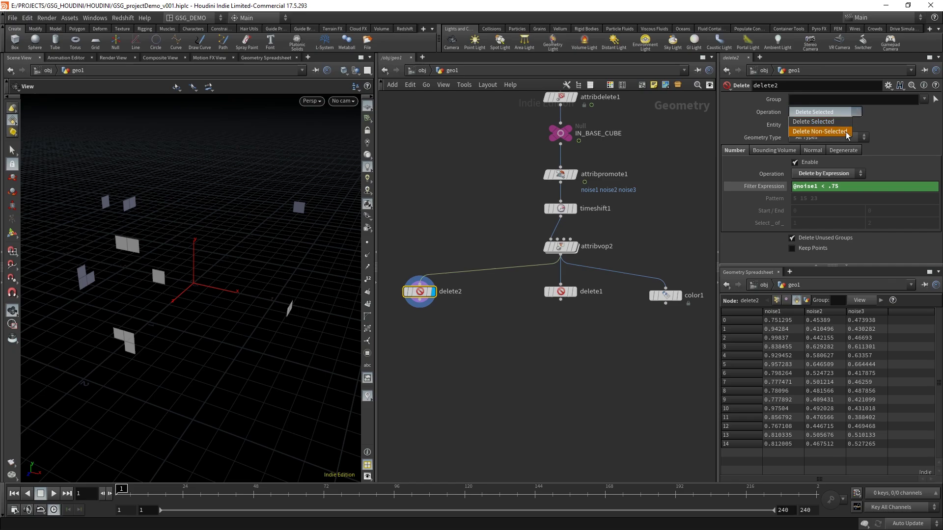
click(841, 132)
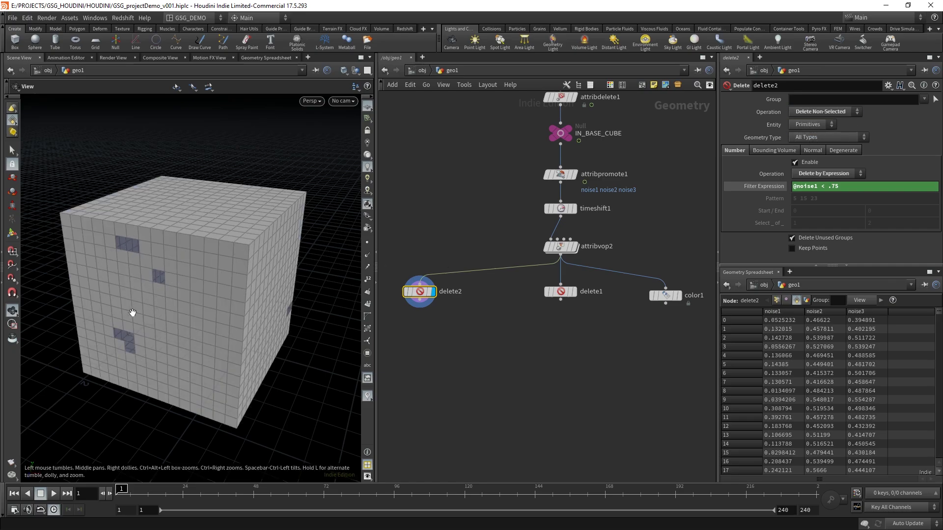
Step: Rearrange the branches below attribvop2, placing color1 to the left of delete1 and delete2 far to its right
middle_drag(544, 350, 544, 347)
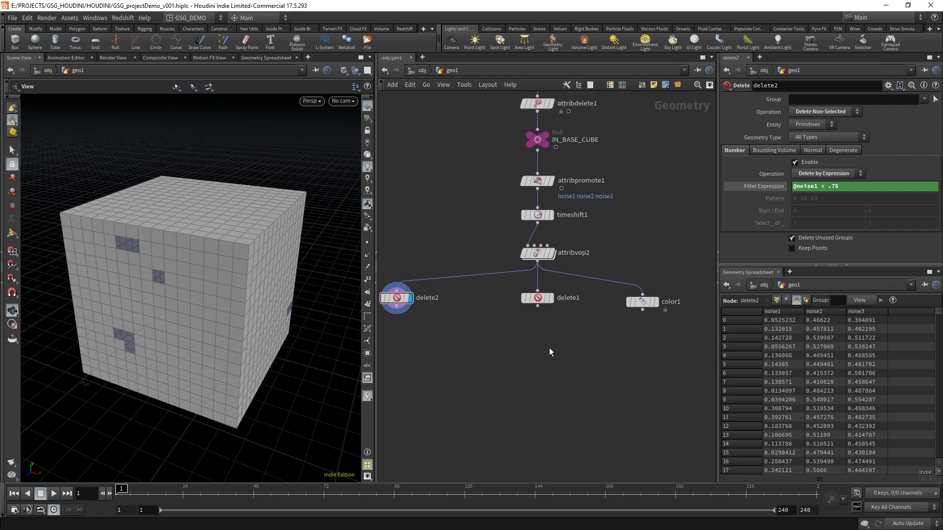
mouse_move(639, 304)
mouse_down()
mouse_move(652, 298)
mouse_move(644, 300)
mouse_up()
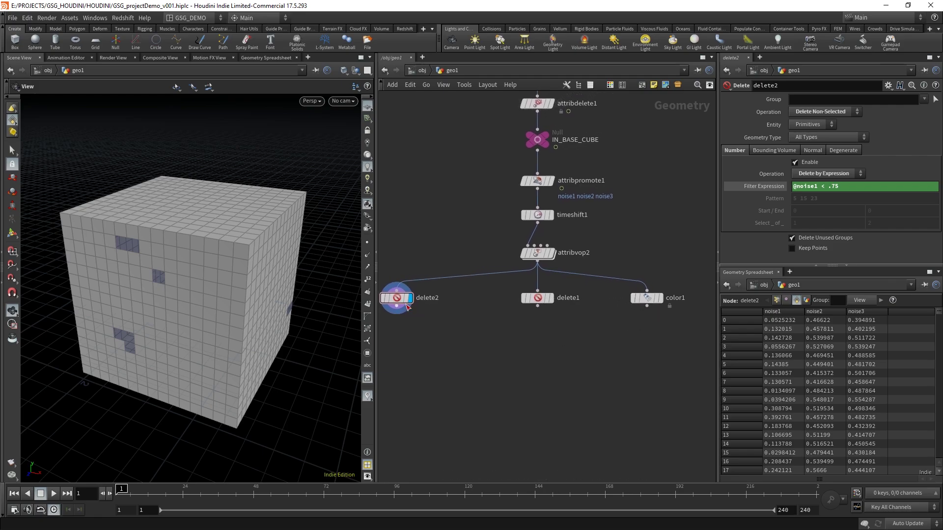
middle_drag(432, 337, 437, 348)
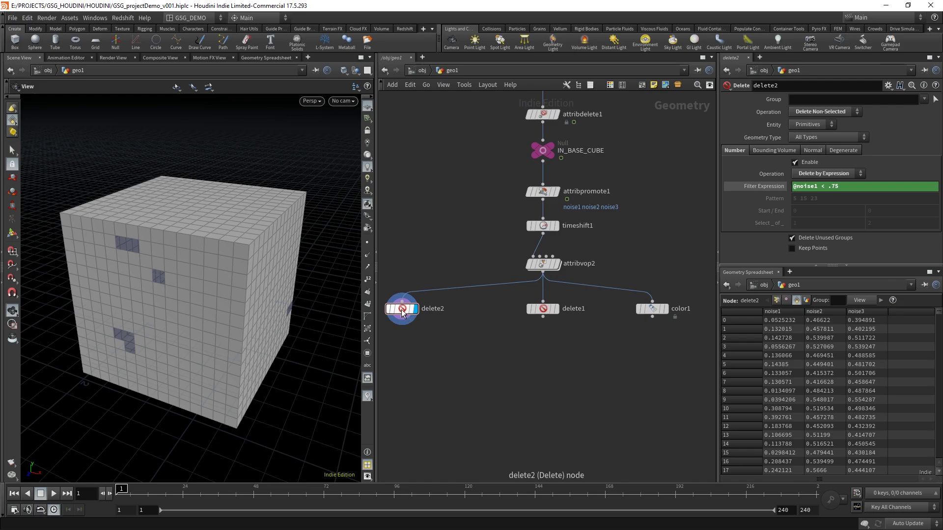
drag(402, 310, 693, 282)
drag(653, 308, 438, 309)
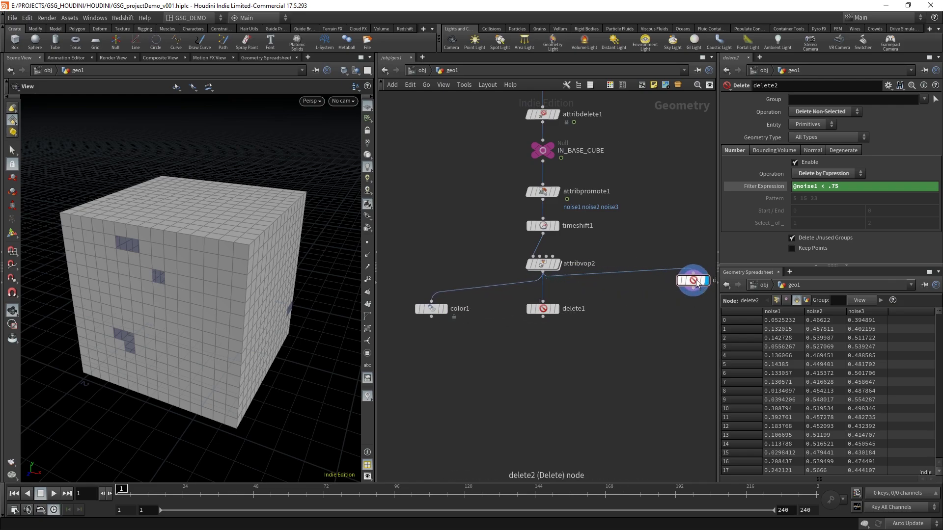
drag(697, 284, 667, 312)
middle_drag(671, 344, 505, 350)
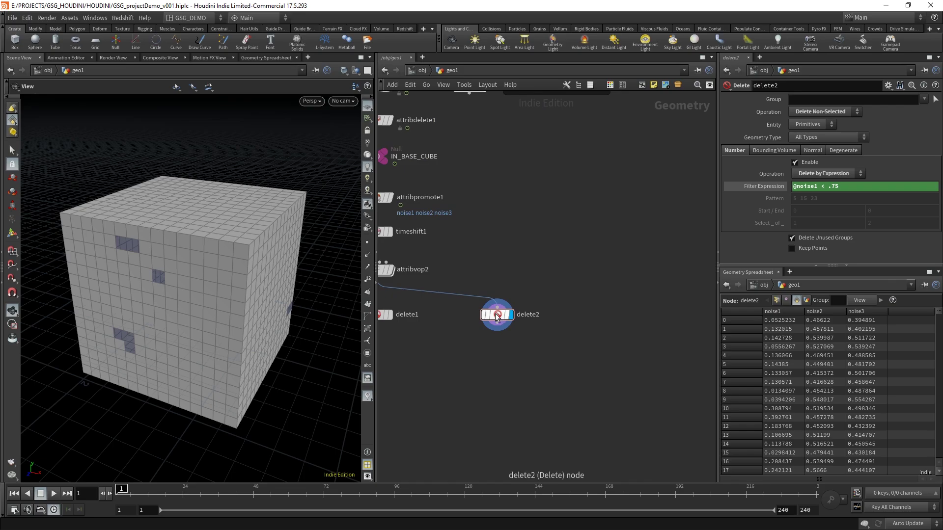
drag(503, 318, 680, 318)
middle_drag(403, 318, 537, 322)
Step: Display delete1 and turn on points, point numbers and primitive numbers around a cluster of three adjoining faces
click(534, 320)
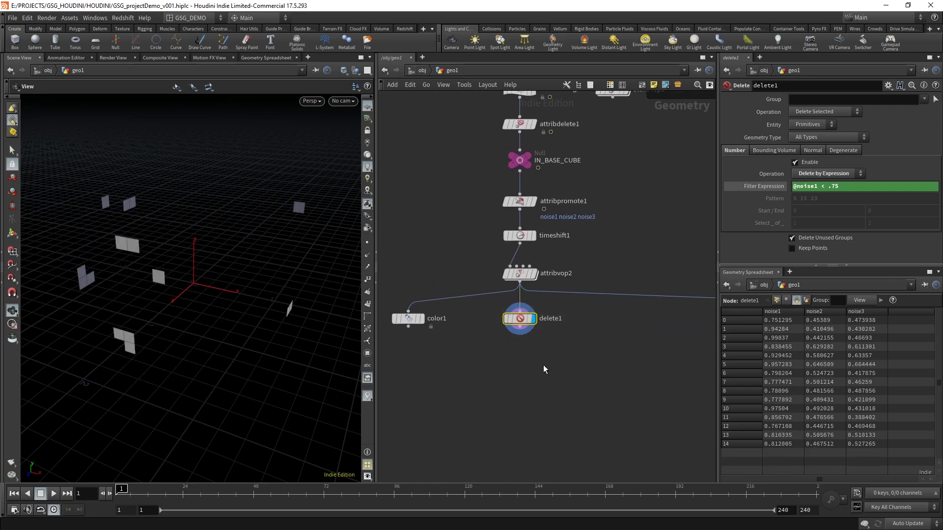
mouse_move(543, 364)
middle_down()
mouse_move(528, 355)
mouse_move(538, 370)
middle_up()
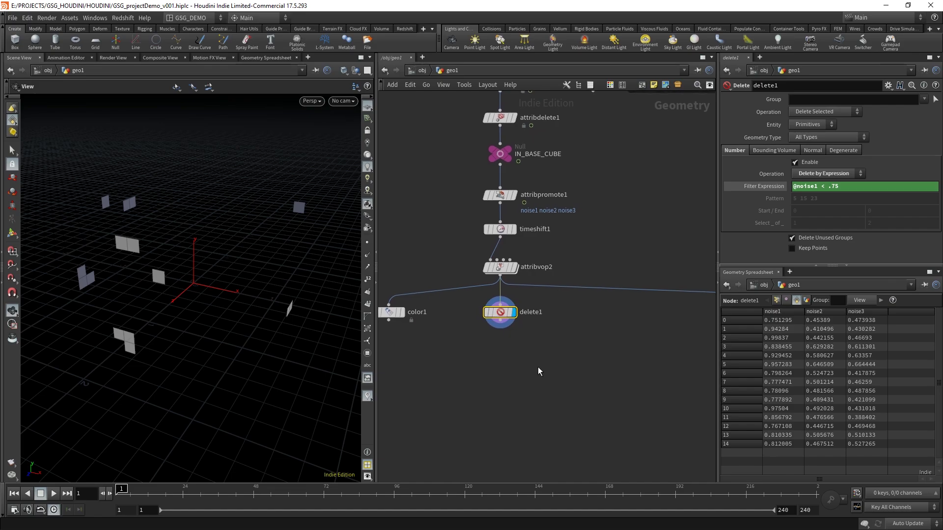
drag(181, 267, 249, 263)
right_drag(210, 269, 274, 231)
drag(274, 231, 316, 274)
middle_drag(315, 274, 315, 269)
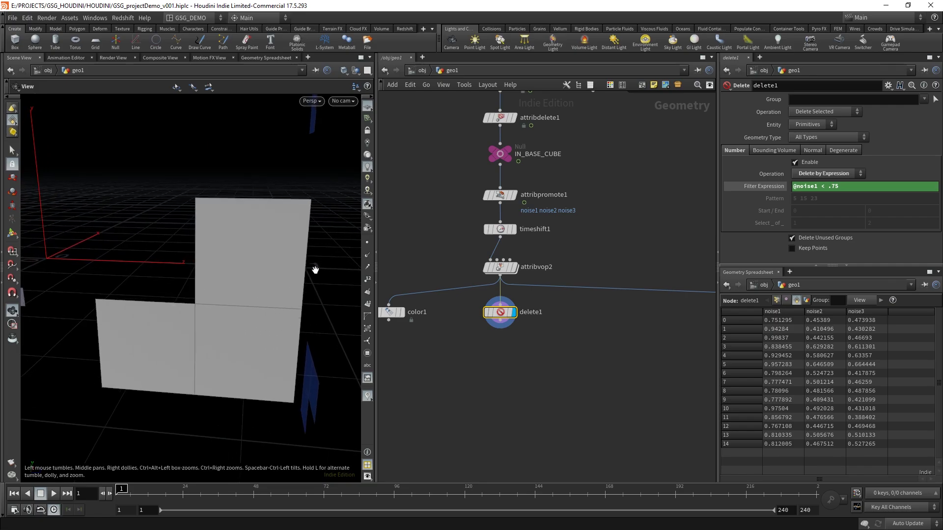
drag(270, 275, 265, 258)
click(367, 243)
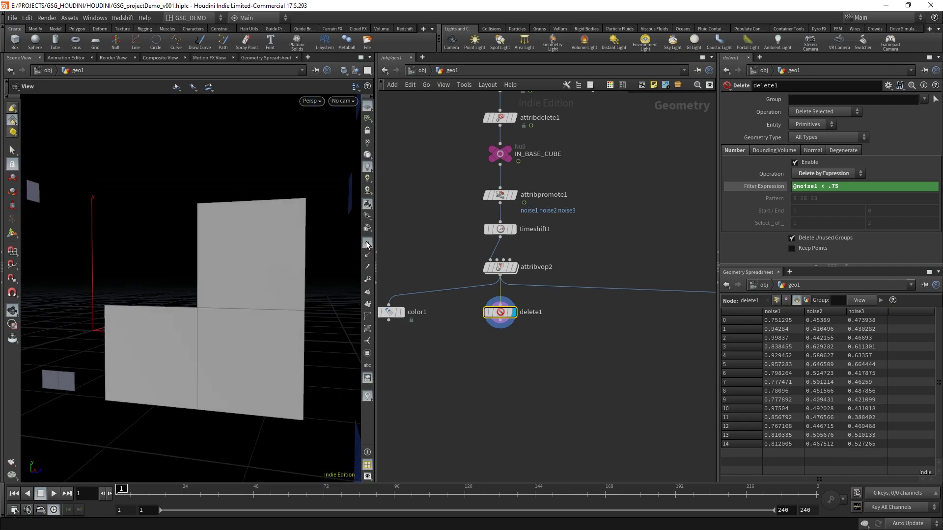
click(367, 279)
middle_drag(269, 311, 259, 260)
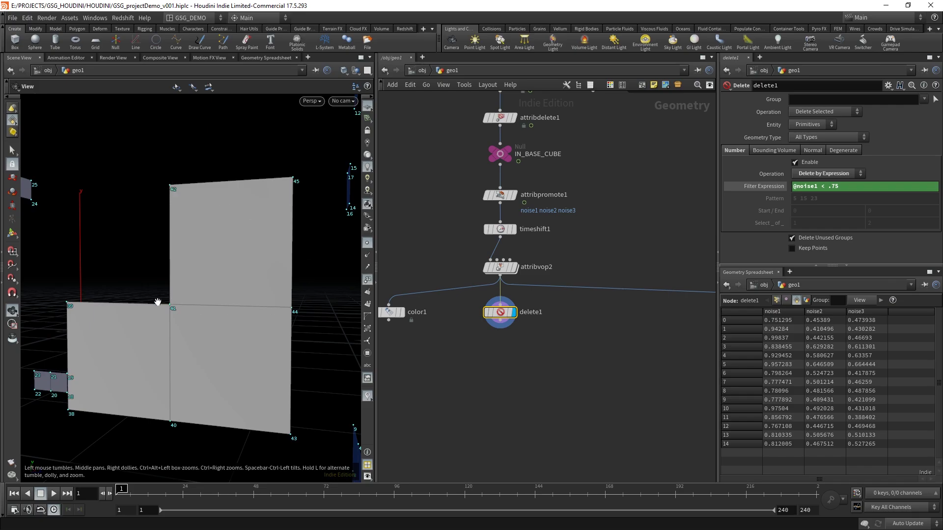
middle_drag(157, 279, 189, 274)
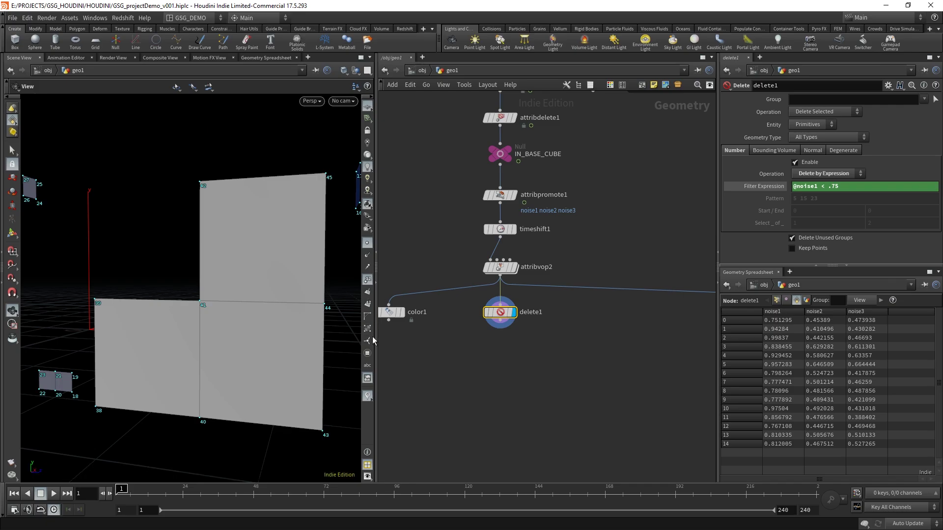
click(367, 304)
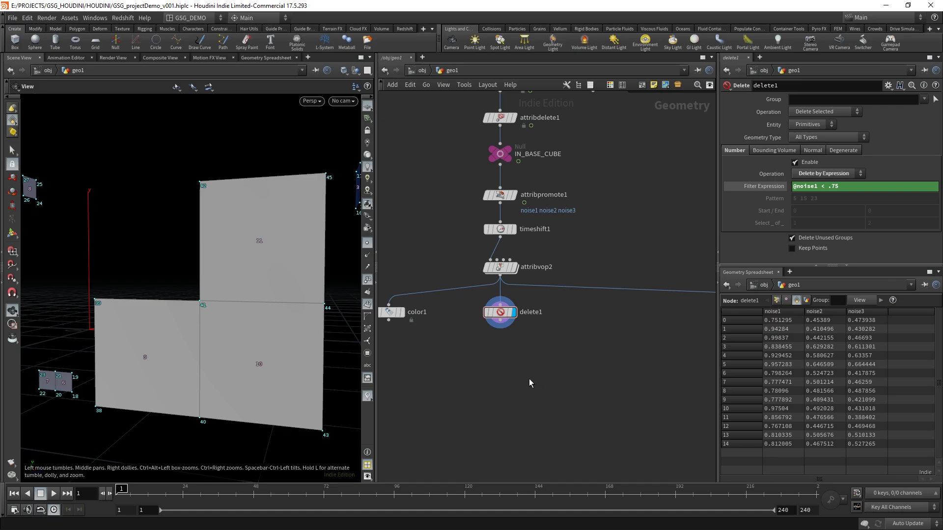
Step: Add a Facet node after delete1, display it and enable Unique Points
key(Tab)
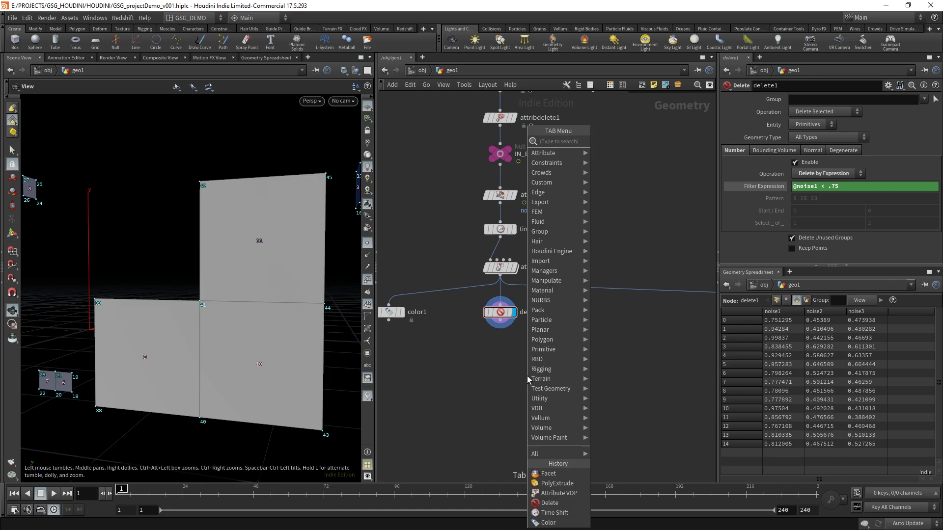
text(facet)
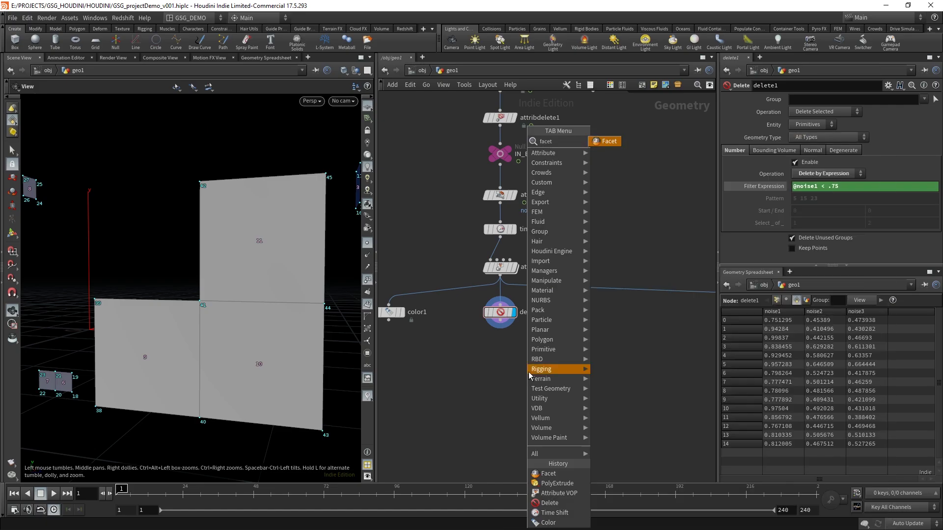
click(609, 142)
click(499, 355)
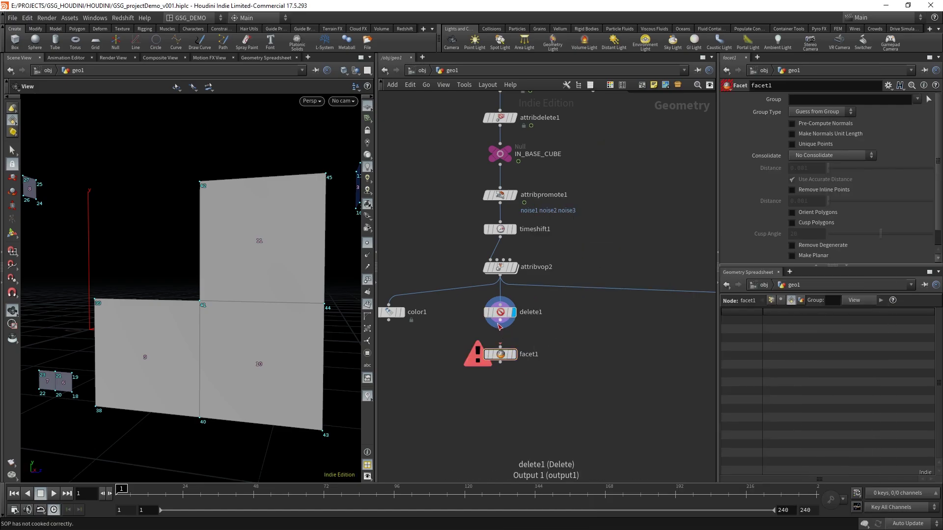
key(r)
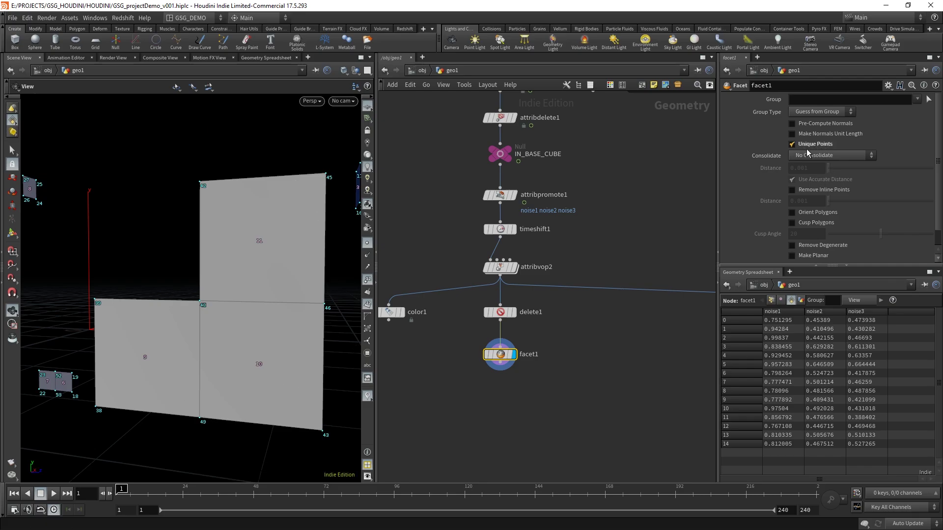
click(792, 144)
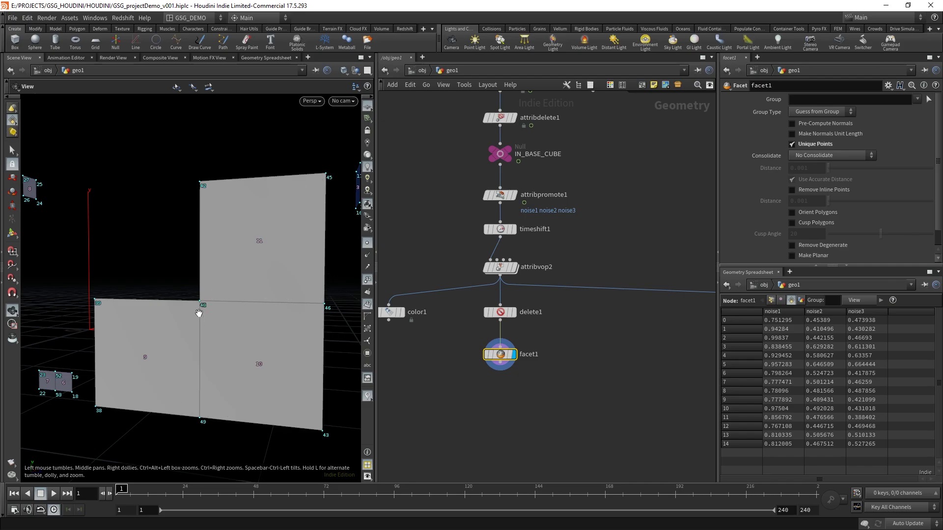
Step: Examine the point numbering at the shared face corners and compare the point counts of delete1 and facet1
mouse_move(198, 314)
right_down()
mouse_move(278, 276)
mouse_move(199, 301)
right_up()
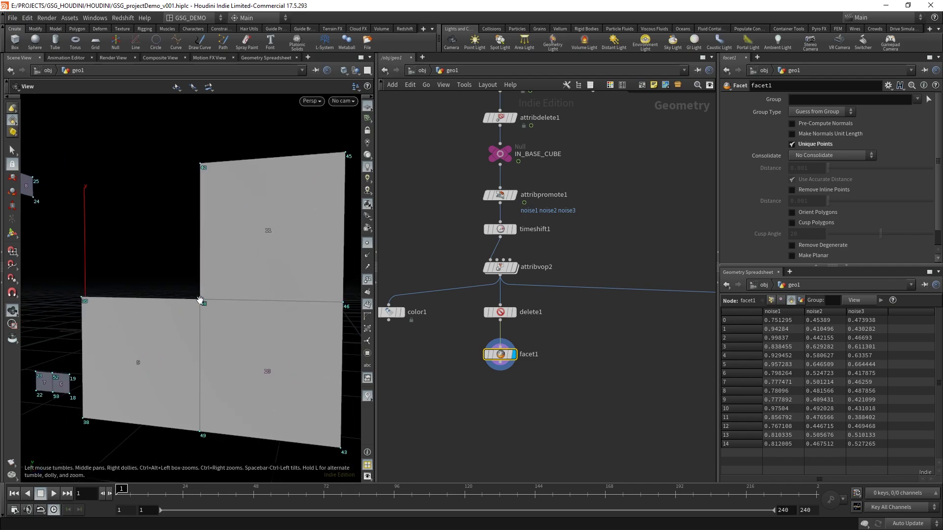
right_drag(264, 354, 284, 337)
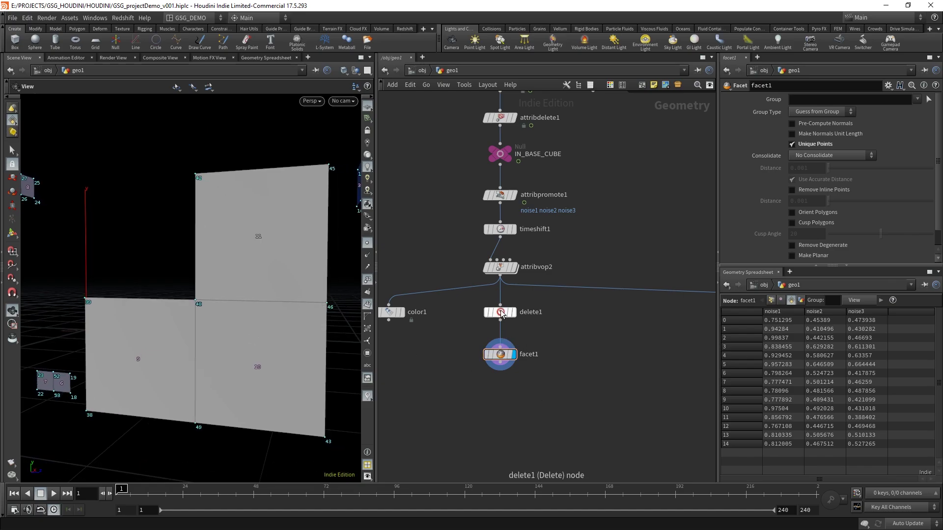
middle_click(501, 314)
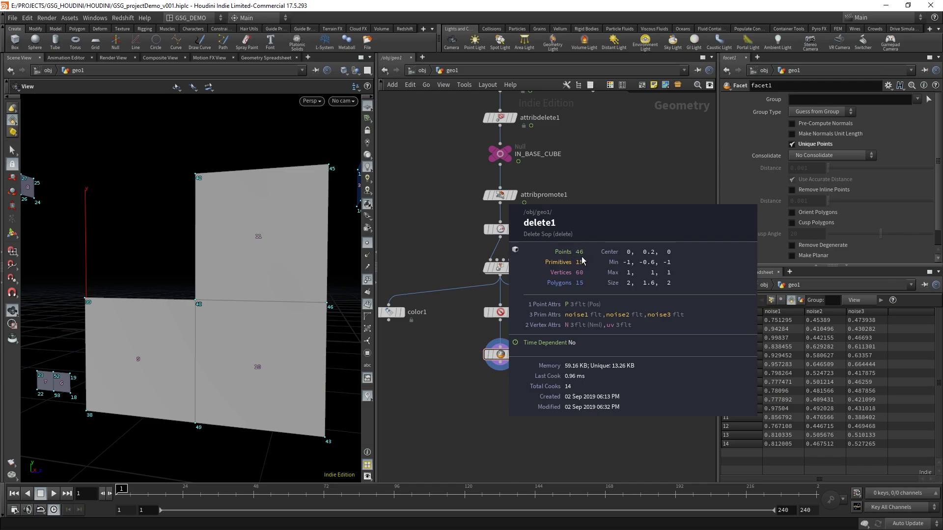
middle_click(500, 353)
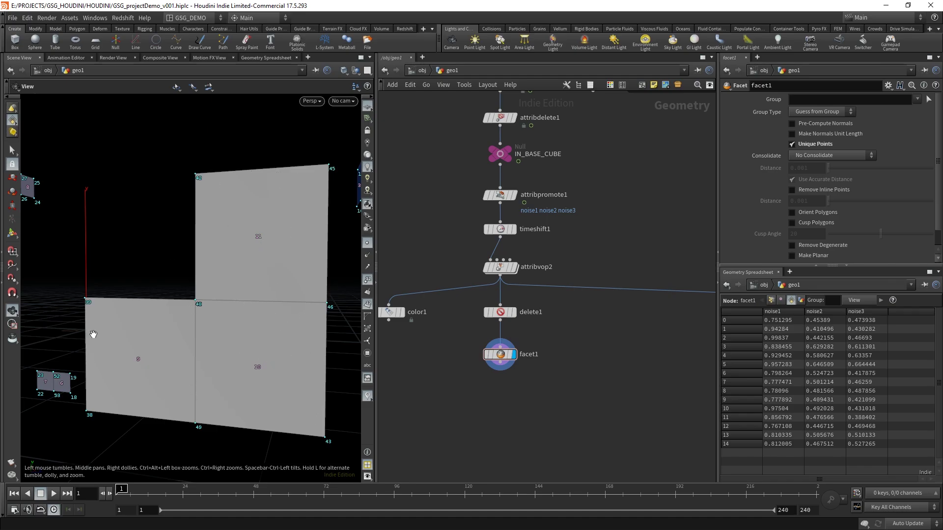
scroll(172, 297, down, 6)
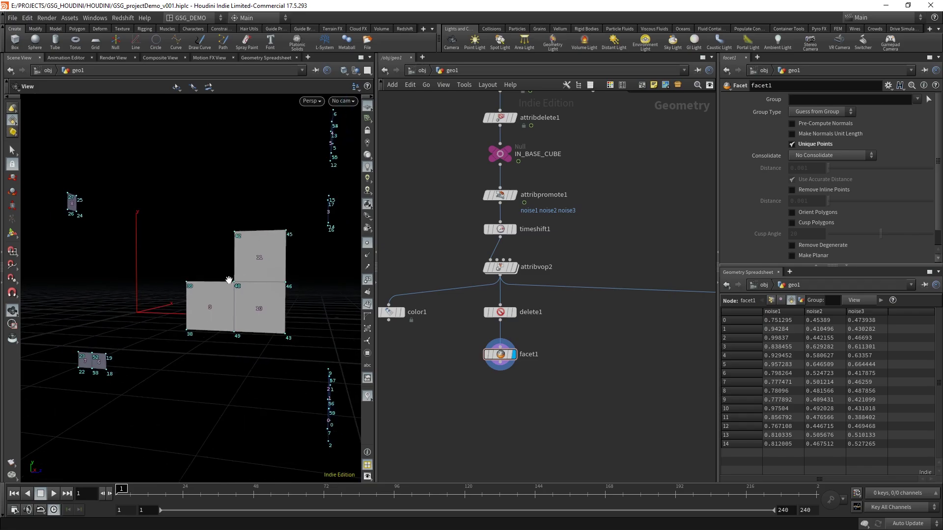
Step: Turn off the points, point numbers and primitive numbers in the viewport
drag(216, 310, 366, 302)
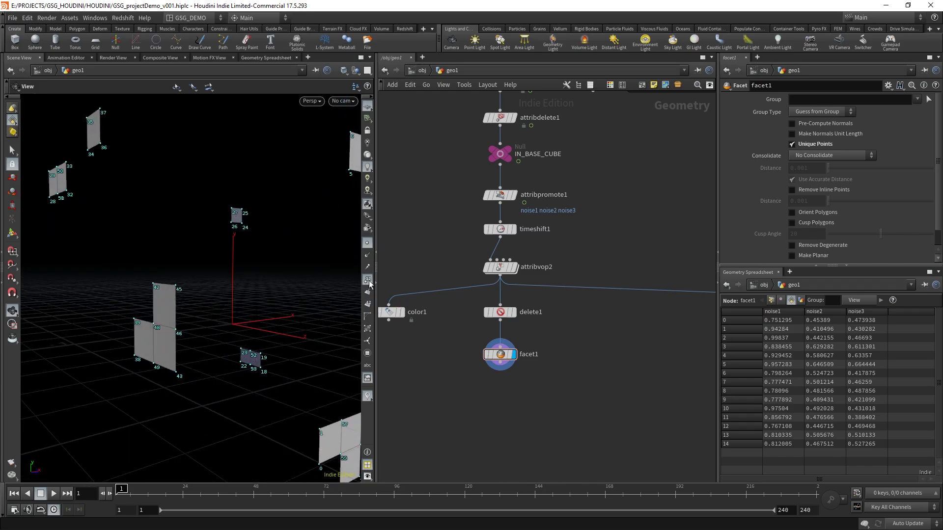
click(368, 304)
drag(305, 291, 312, 353)
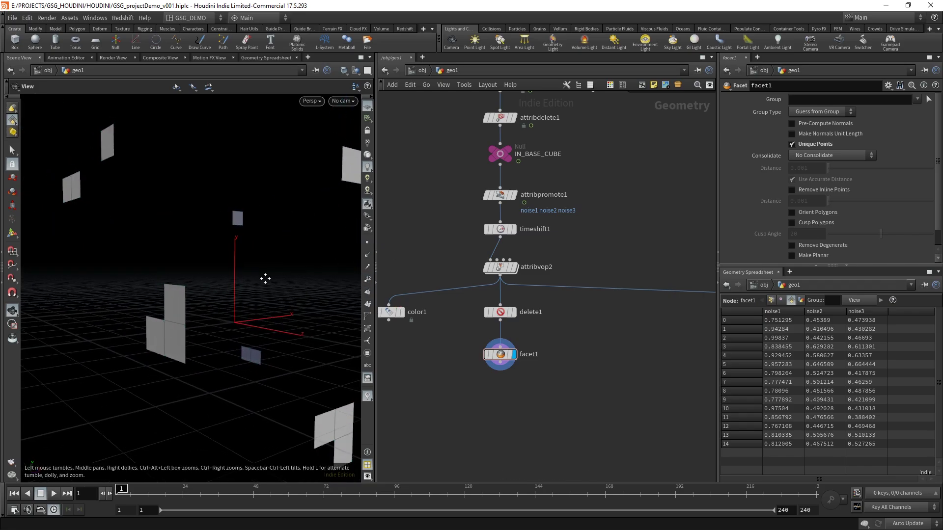
drag(265, 278, 212, 207)
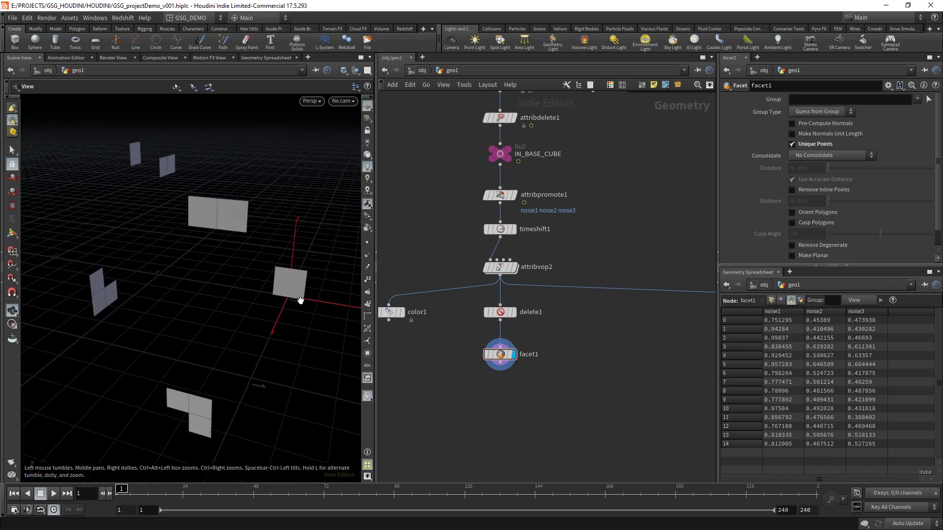
Step: Add a PolyExtrude node below facet1, connect it to facet1's output and display it
middle_drag(526, 396, 532, 382)
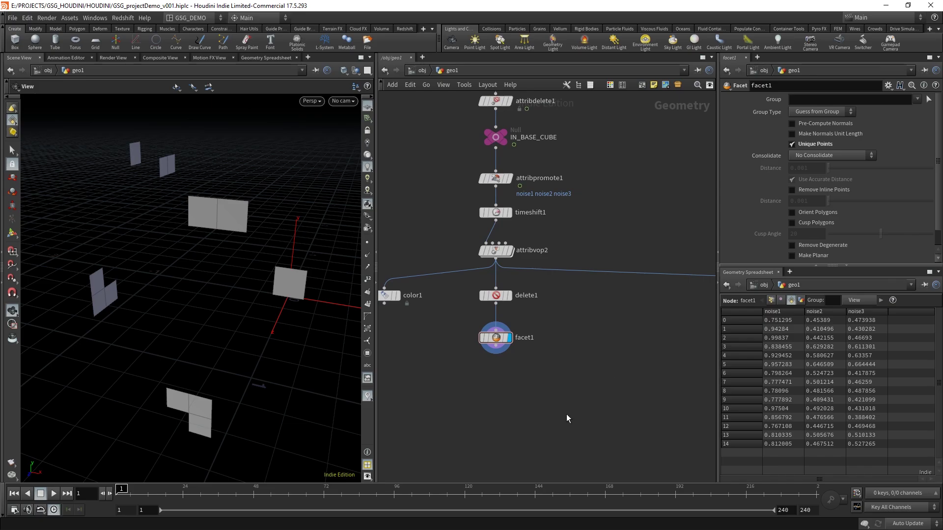
scroll(522, 381, down, 2)
key(Tab)
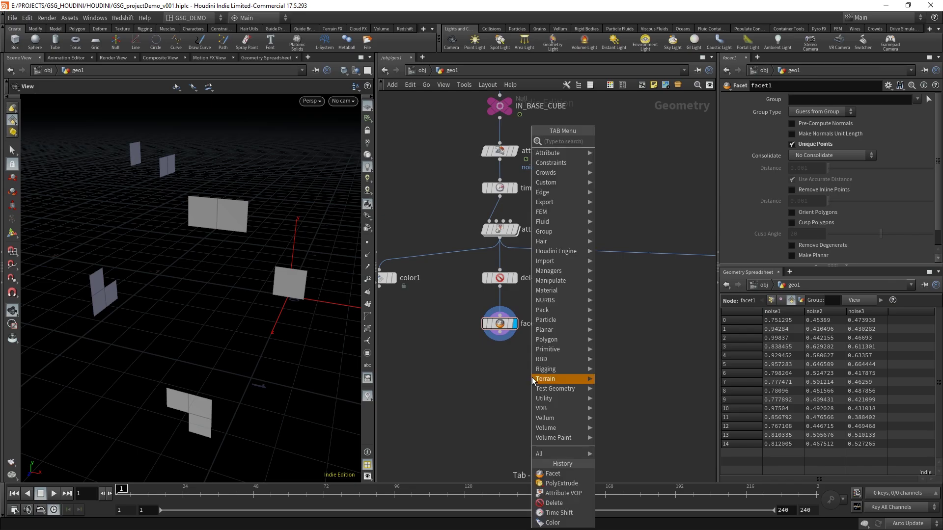
text(polextr)
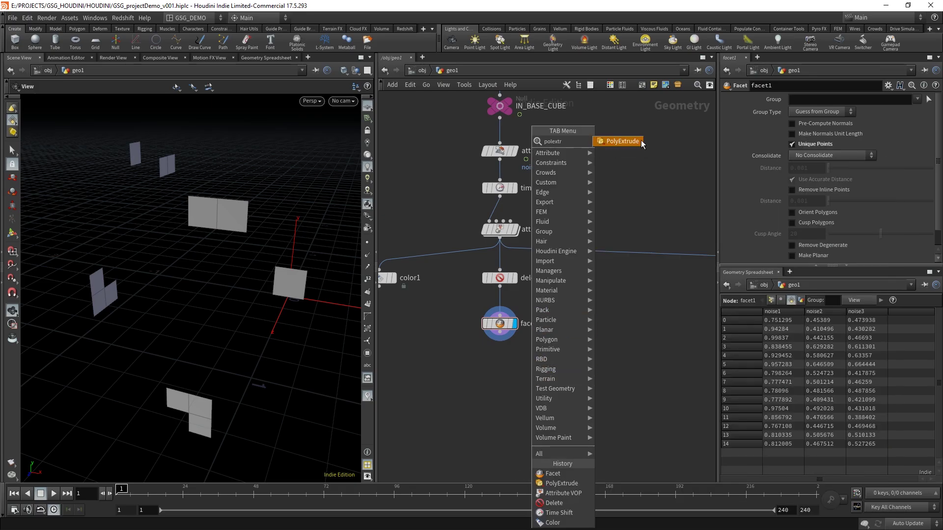
click(622, 142)
click(506, 361)
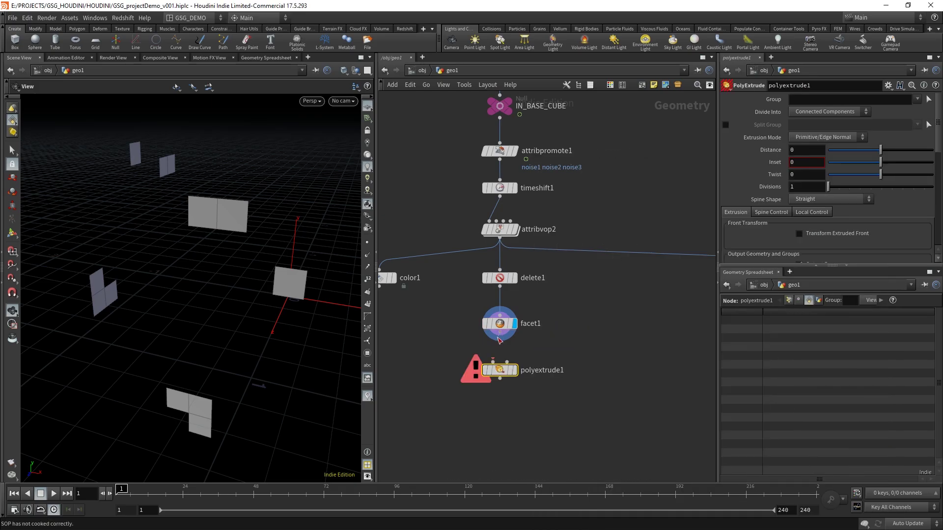
drag(499, 339, 500, 363)
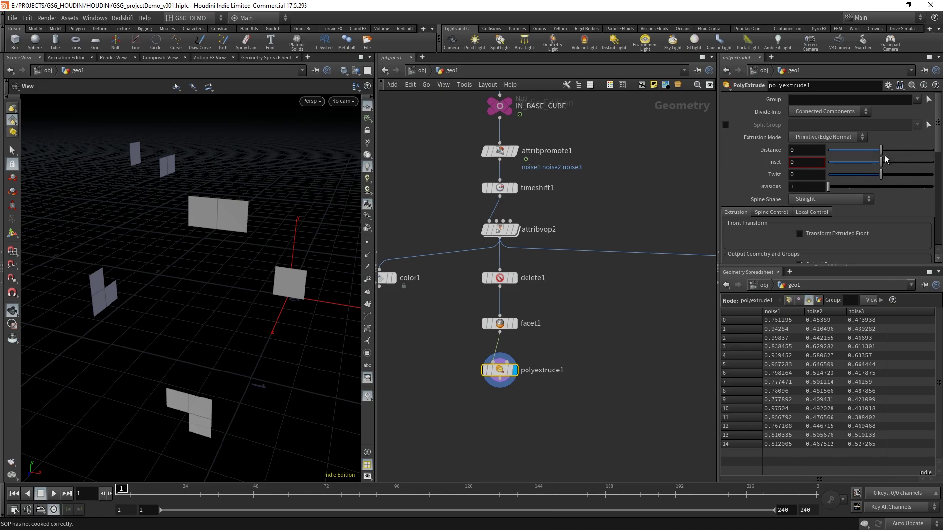
Step: Try a small extrusion distance on polyextrude1, reset it to default and set the Inset to 0.01
mouse_move(886, 152)
mouse_down()
mouse_move(896, 152)
mouse_move(865, 154)
mouse_move(879, 155)
mouse_up()
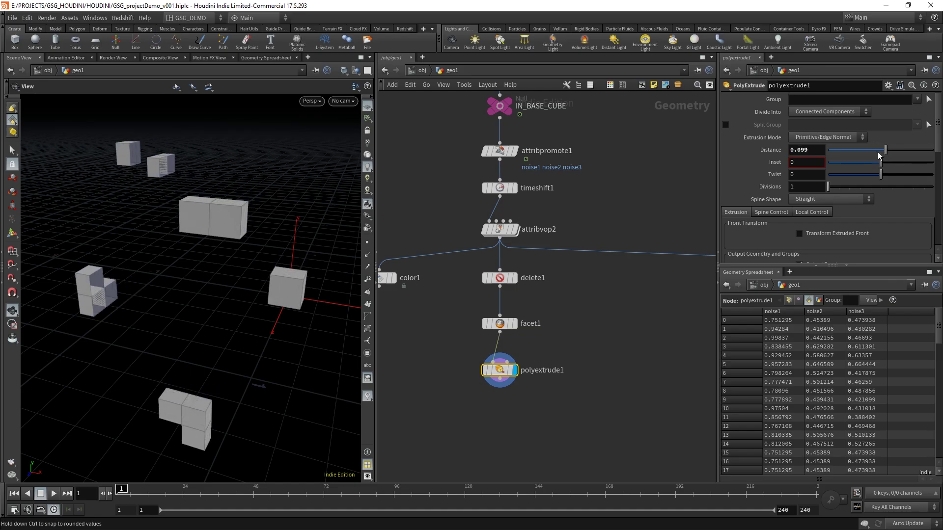
ctrl+middle_click(805, 151)
right_drag(224, 245, 290, 189)
middle_drag(290, 188, 247, 241)
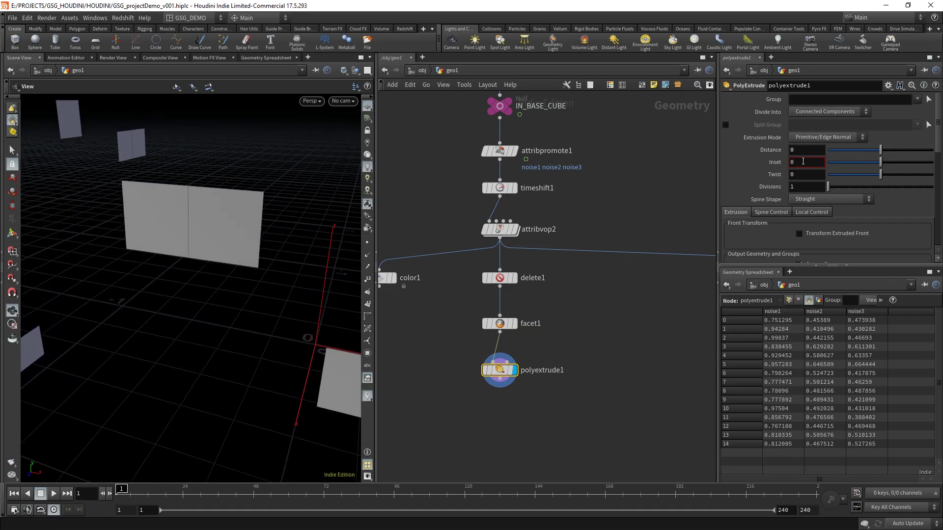
middle_drag(805, 176, 818, 179)
right_drag(281, 218, 276, 253)
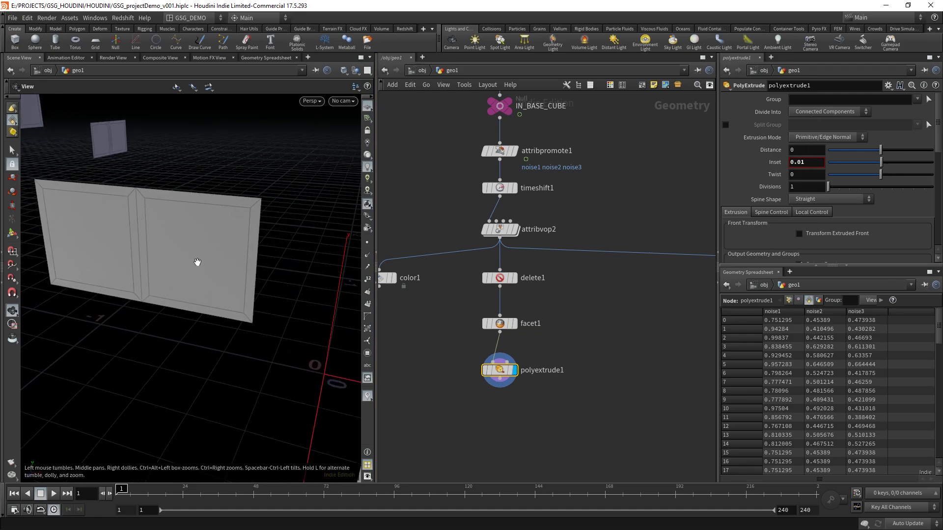
scroll(228, 263, down, 5)
middle_drag(228, 263, 174, 294)
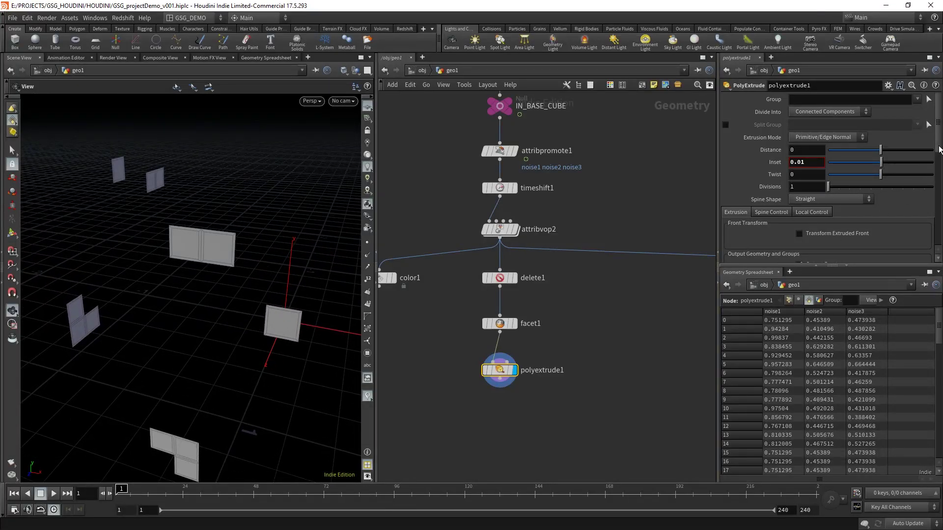
Step: Enable polyextrude1's front and side output groups and name them extrudeFront1 and extrudeSide1
scroll(180, 268, up, 5)
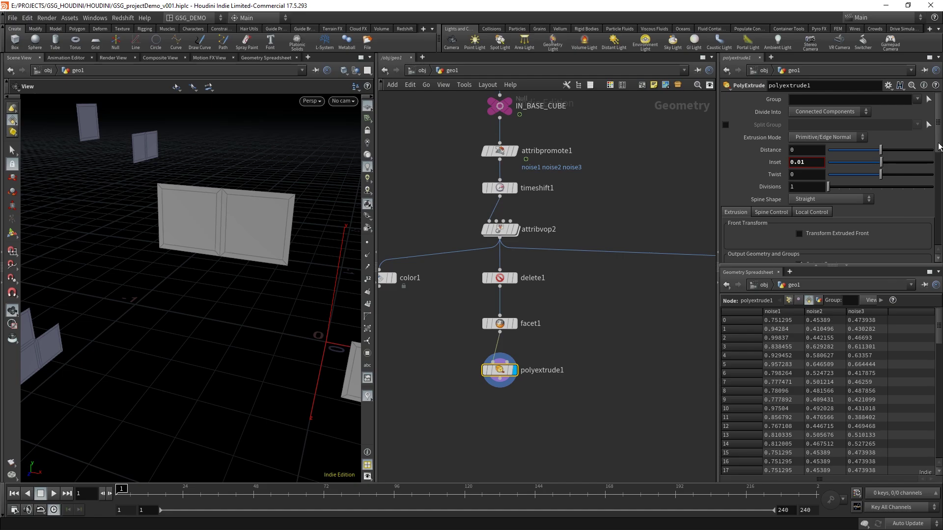
drag(939, 146, 936, 190)
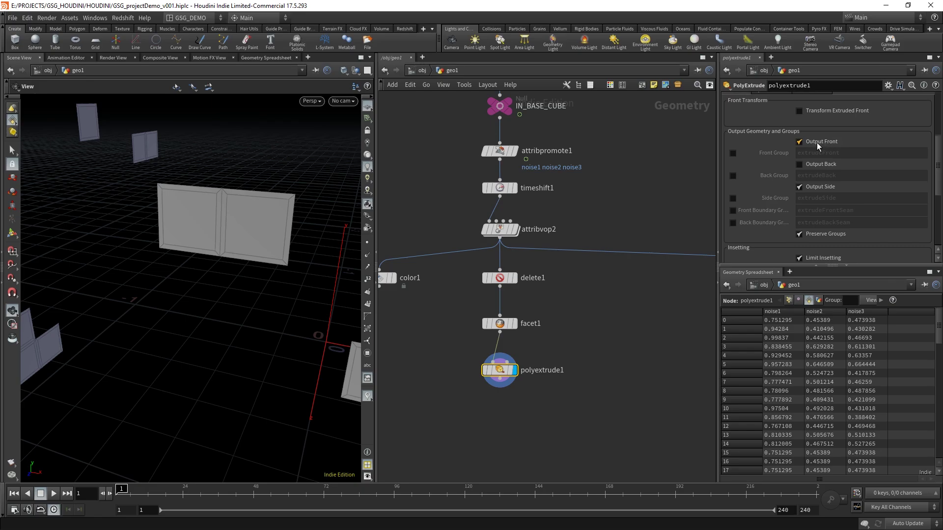
click(732, 154)
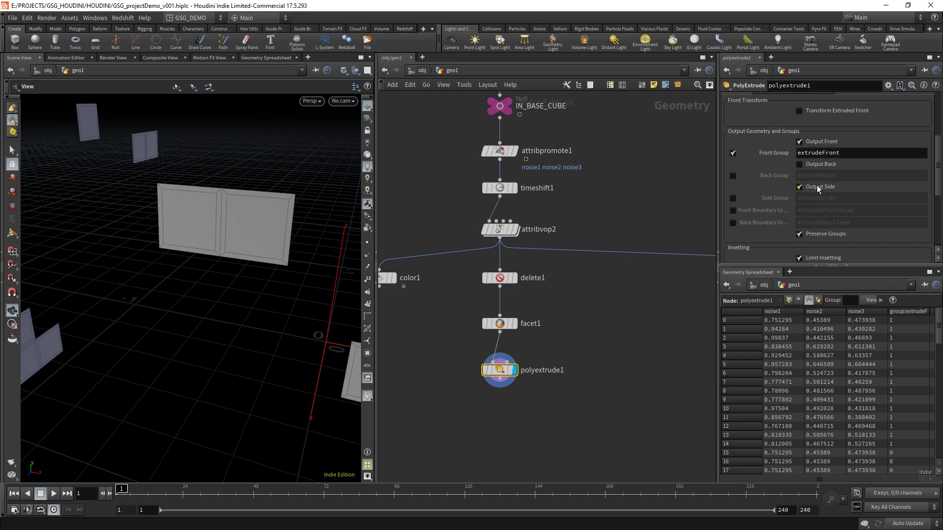
click(732, 198)
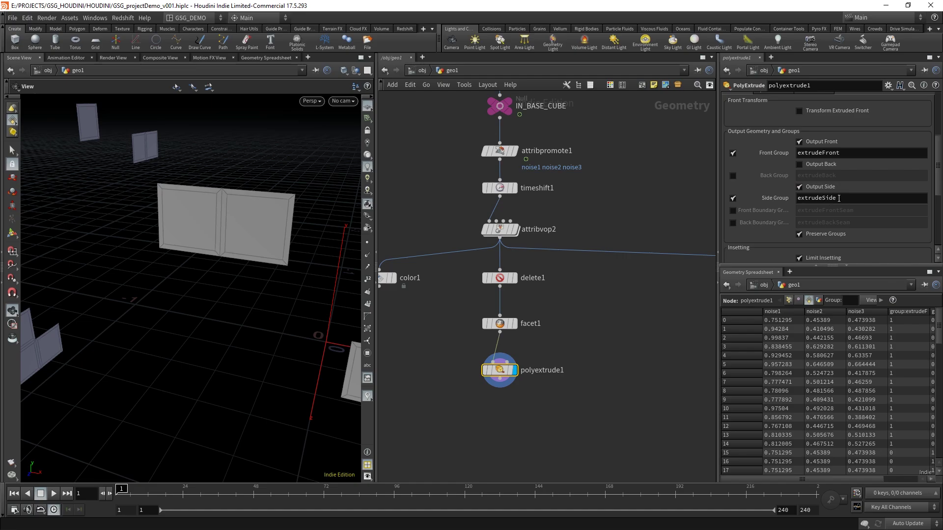
middle_click(501, 370)
click(852, 155)
click(853, 198)
text(1)
click(589, 343)
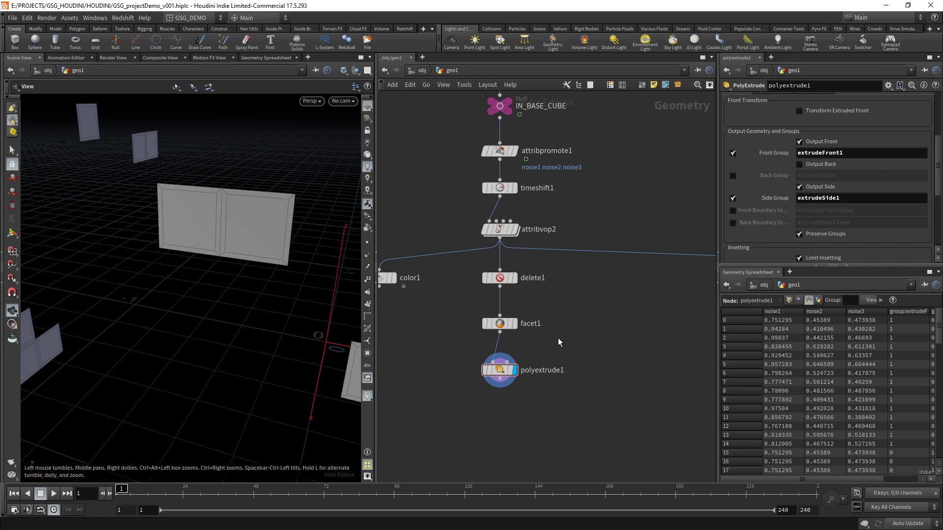
Step: Add a second PolyExtrude node below polyextrude1, connect it to polyextrude1's output and display it
middle_drag(570, 349, 569, 249)
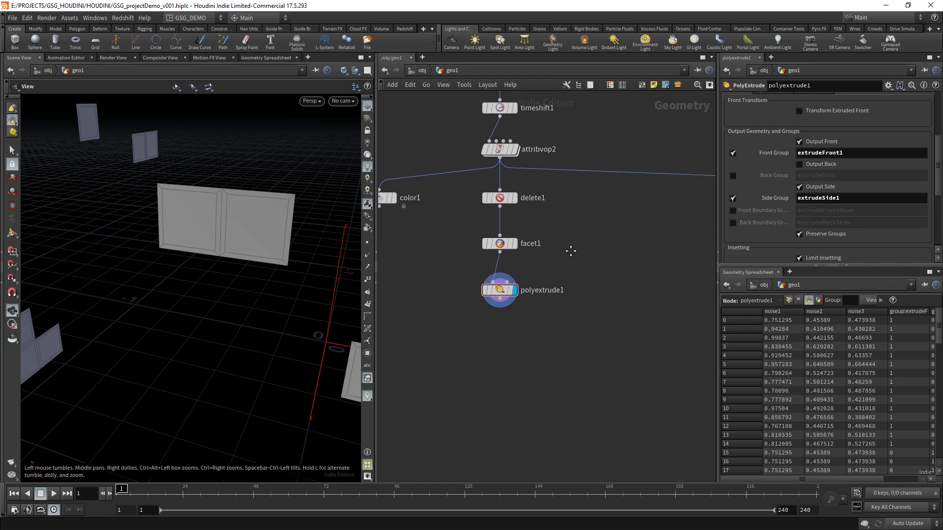
scroll(564, 324, down, 2)
right_drag(256, 256, 179, 293)
drag(180, 293, 210, 229)
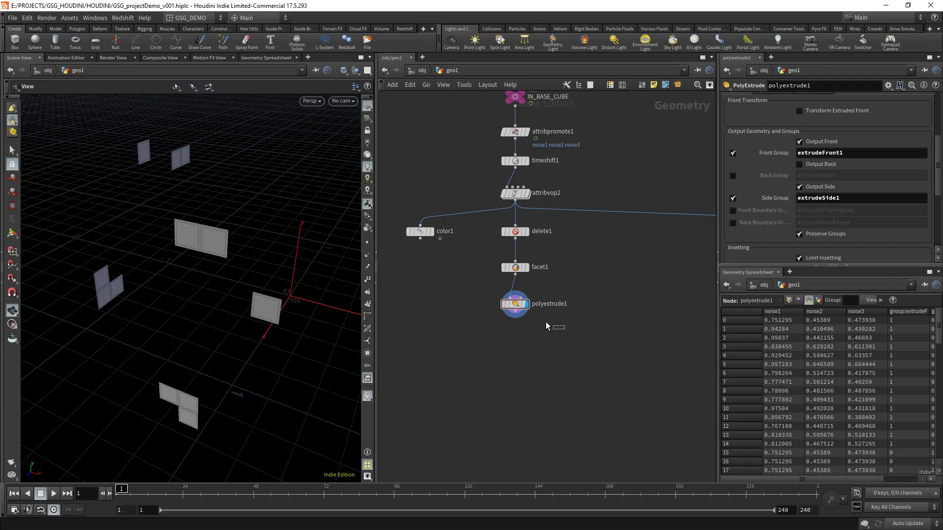
scroll(540, 352, up, 2)
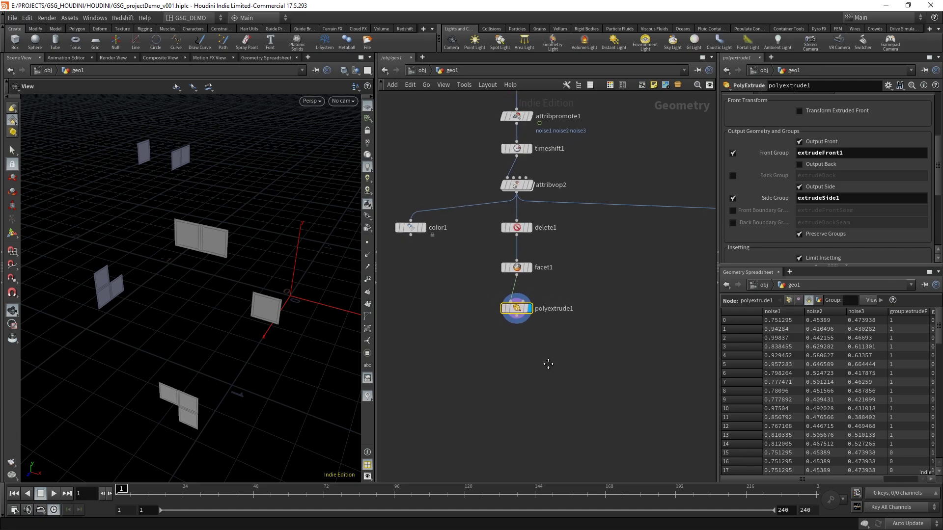
scroll(531, 362, up, 1)
key(Tab)
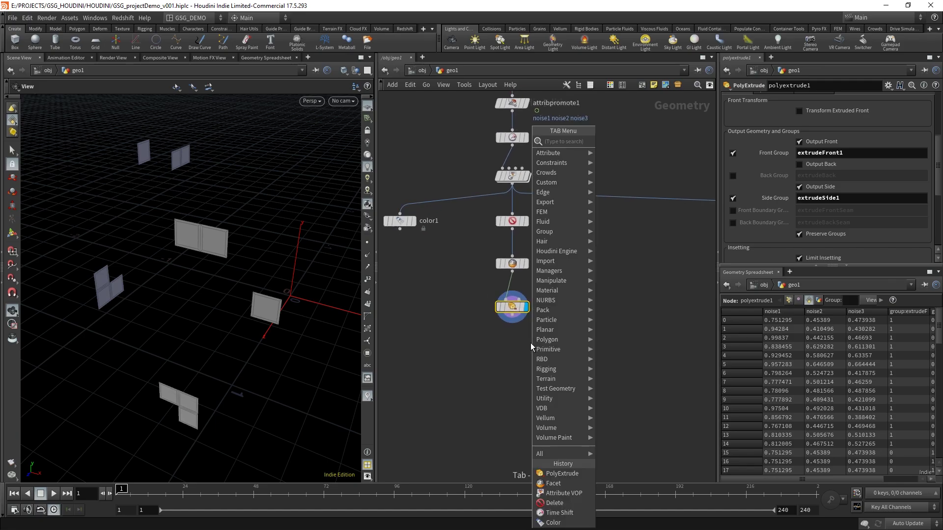
text(polyextr)
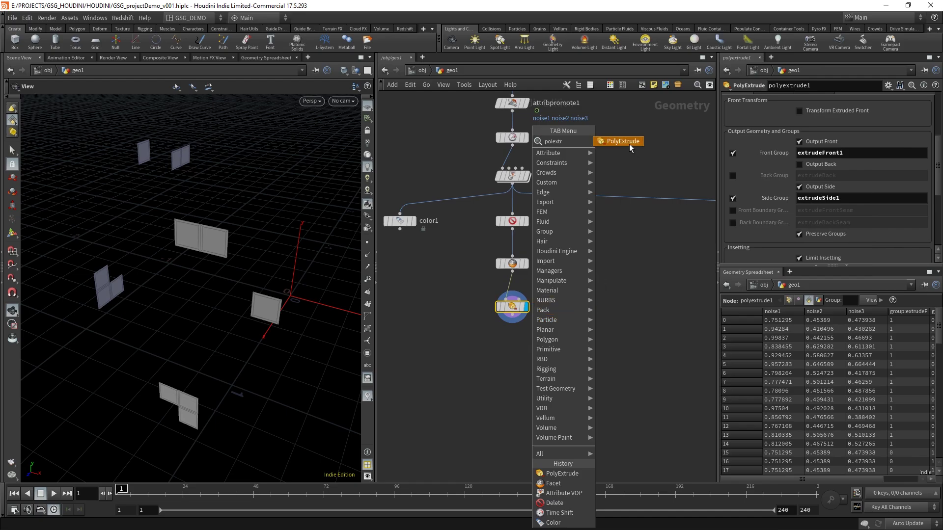
click(629, 143)
click(514, 352)
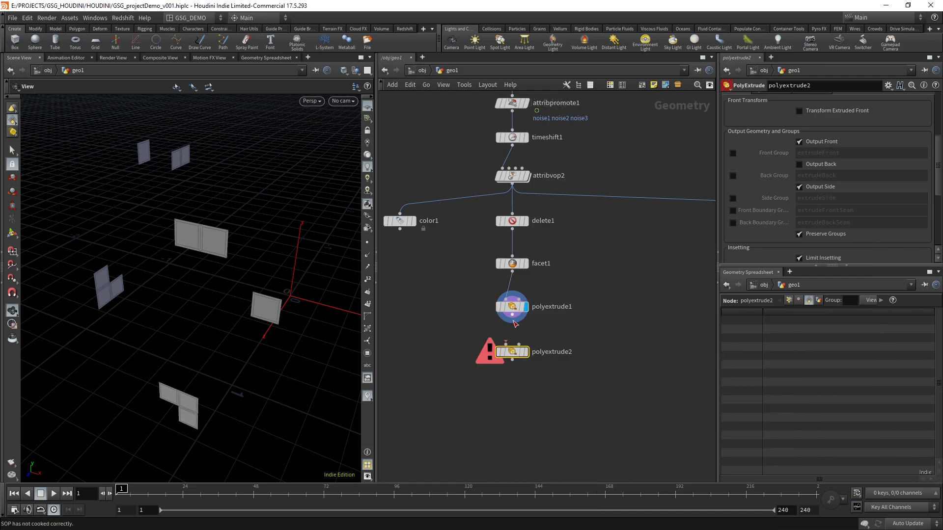
click(525, 353)
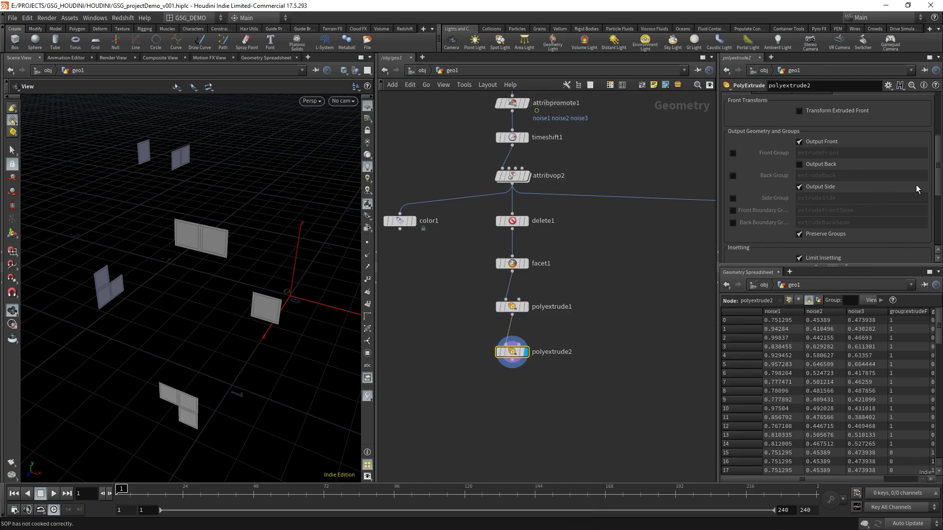
Step: Restrict polyextrude2 to the extrudeSide1 group and set its Distance to 0.305
drag(939, 178, 890, 152)
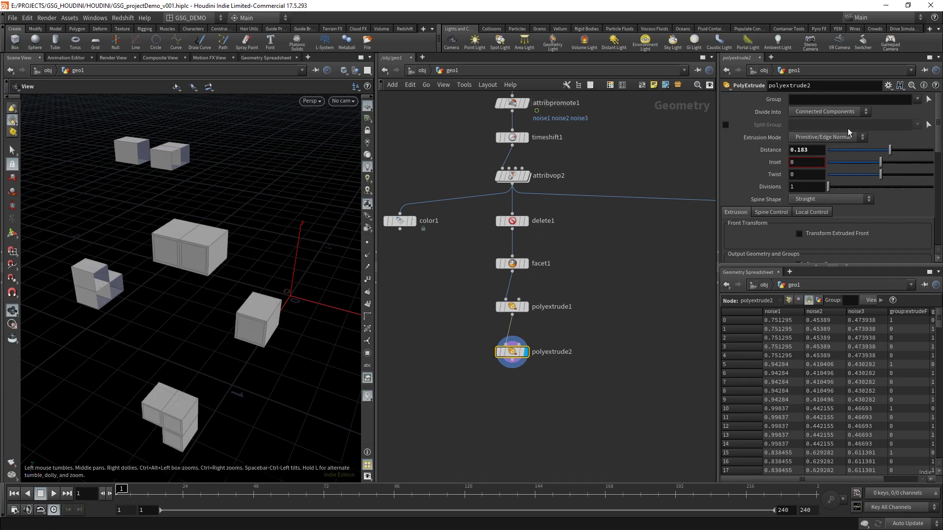
click(917, 100)
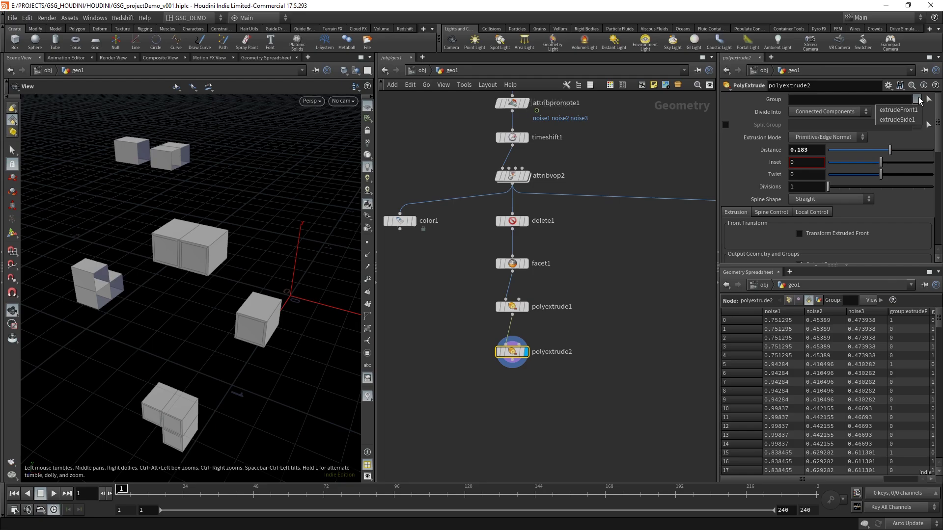
click(900, 120)
drag(169, 238, 332, 202)
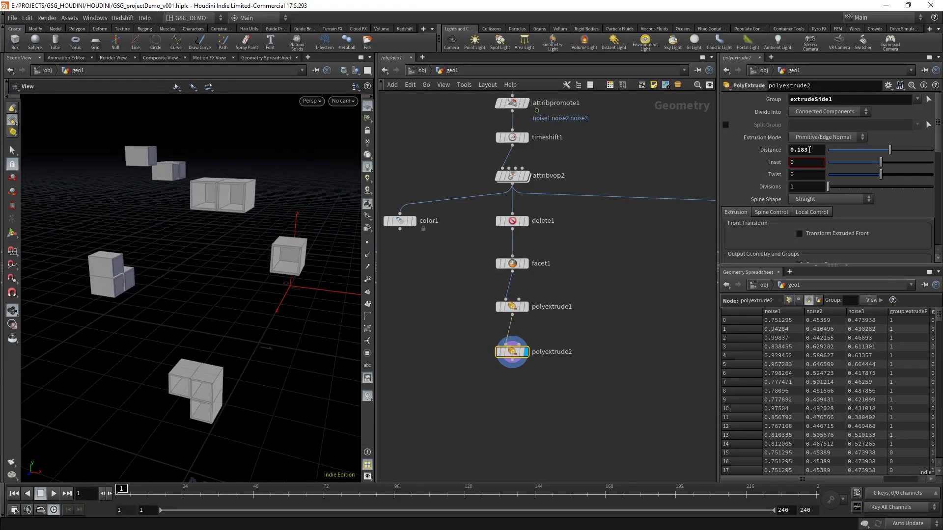
drag(890, 153, 896, 152)
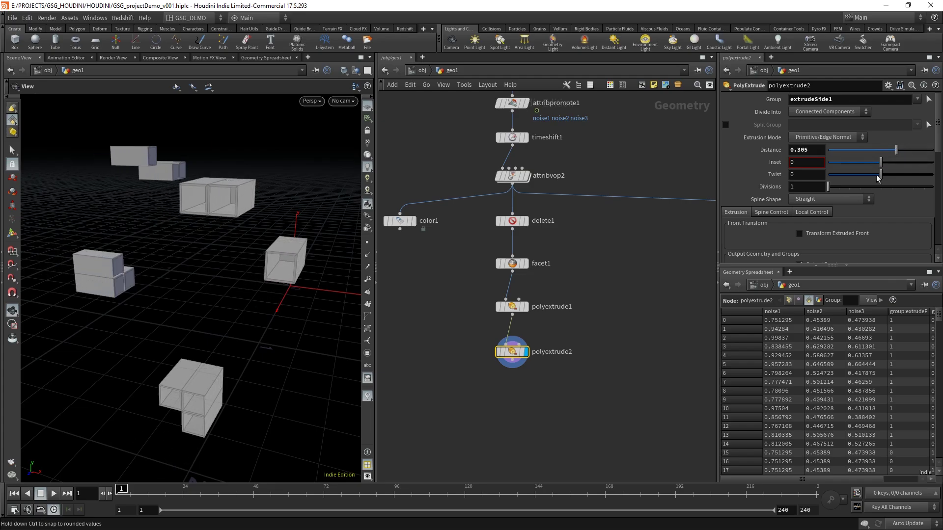
Step: Enable the local Distance Scale on polyextrude2 and drive it with the noise1 attribute
click(815, 212)
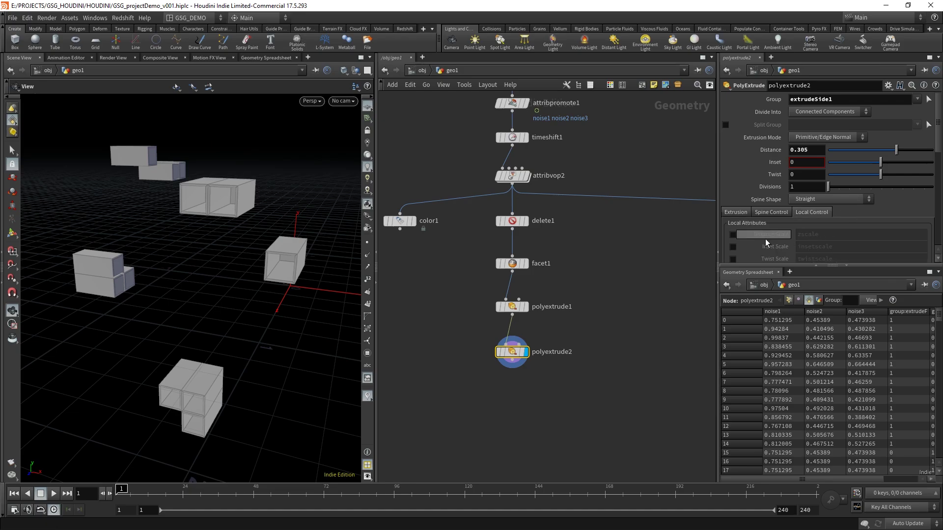
click(733, 233)
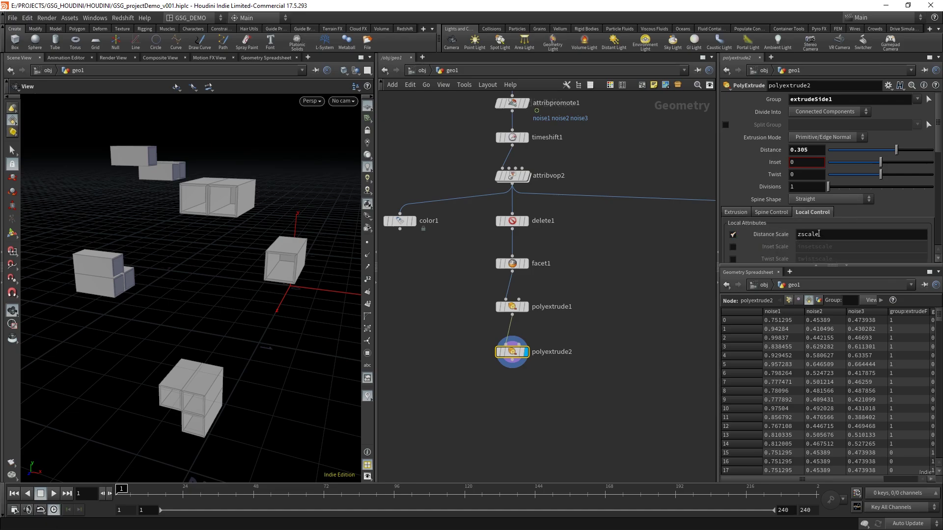
click(831, 235)
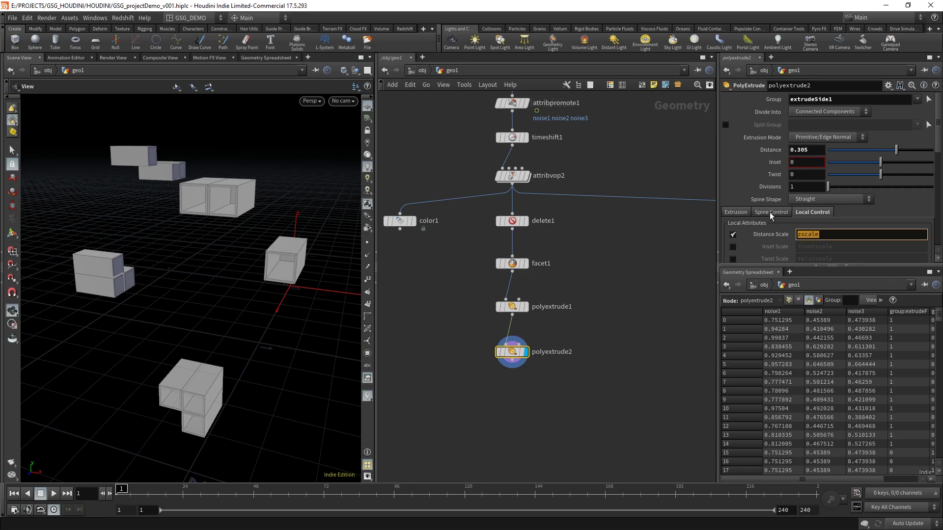
text(noise1)
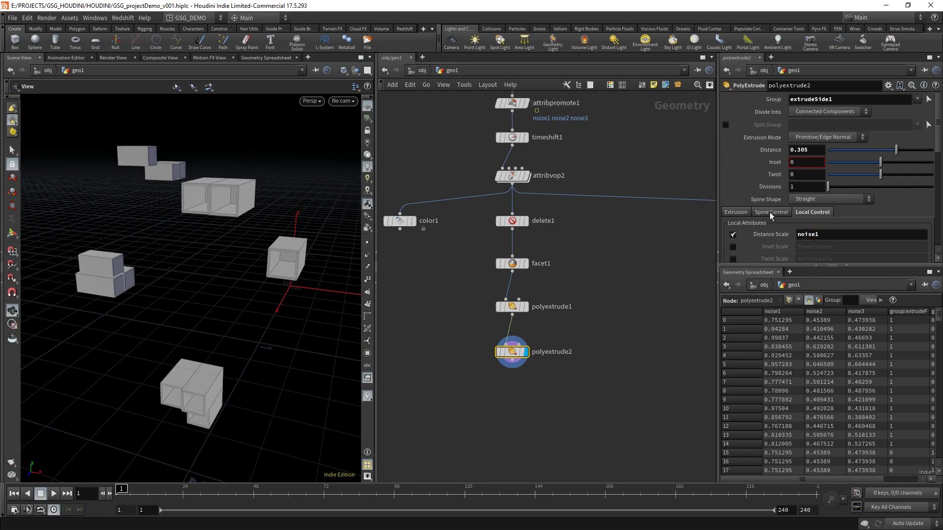
drag(185, 242, 239, 278)
scroll(240, 278, up, 5)
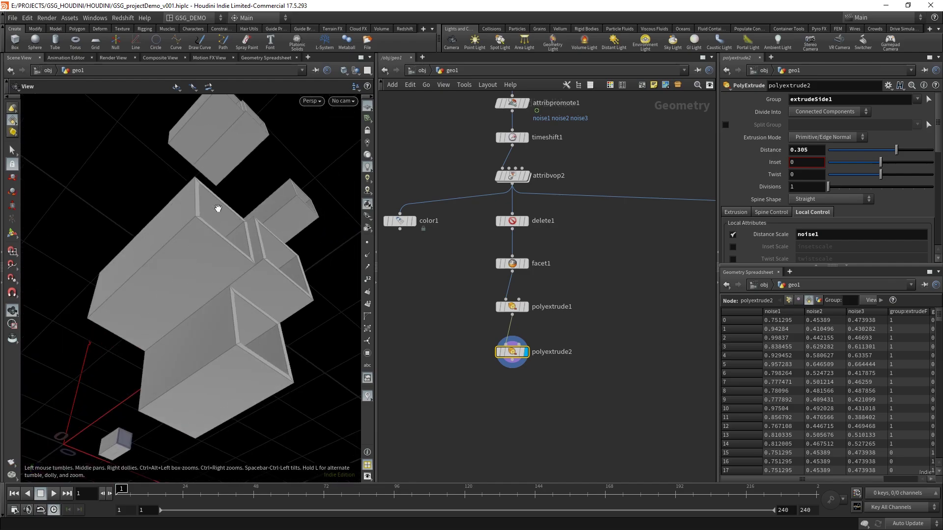
scroll(183, 193, down, 3)
drag(183, 193, 137, 259)
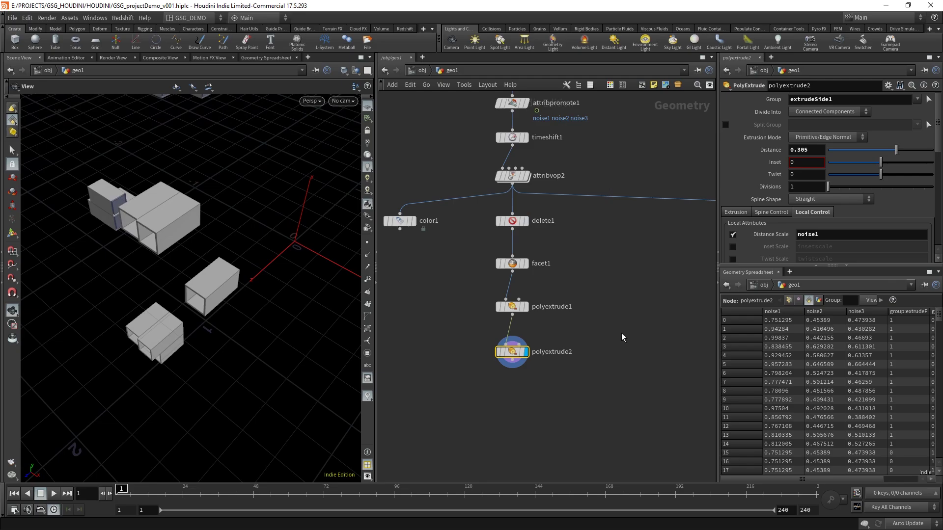
Step: Move polyextrude2 further down to make room below polyextrude1, and rename attribvop2 as attribvop_fit_range
drag(593, 390, 517, 392)
middle_drag(580, 327, 575, 336)
drag(557, 172, 480, 203)
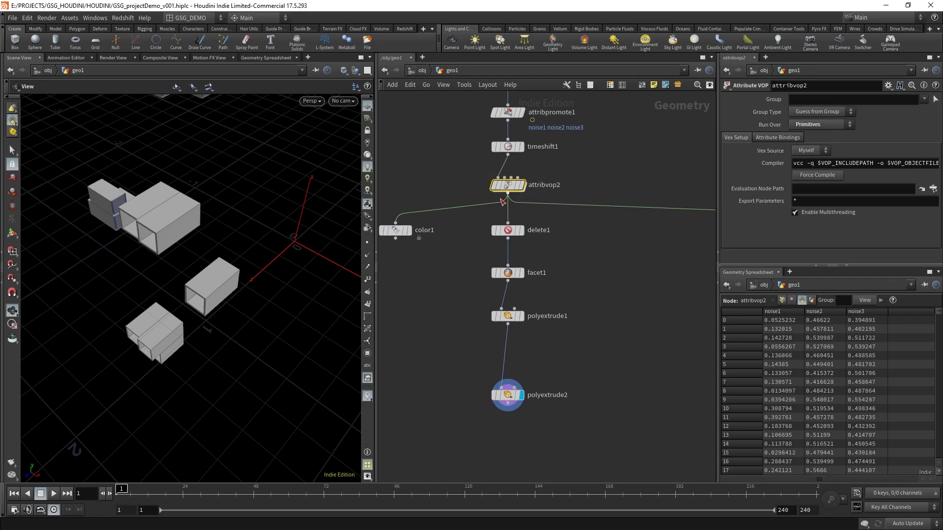
double_click(556, 187)
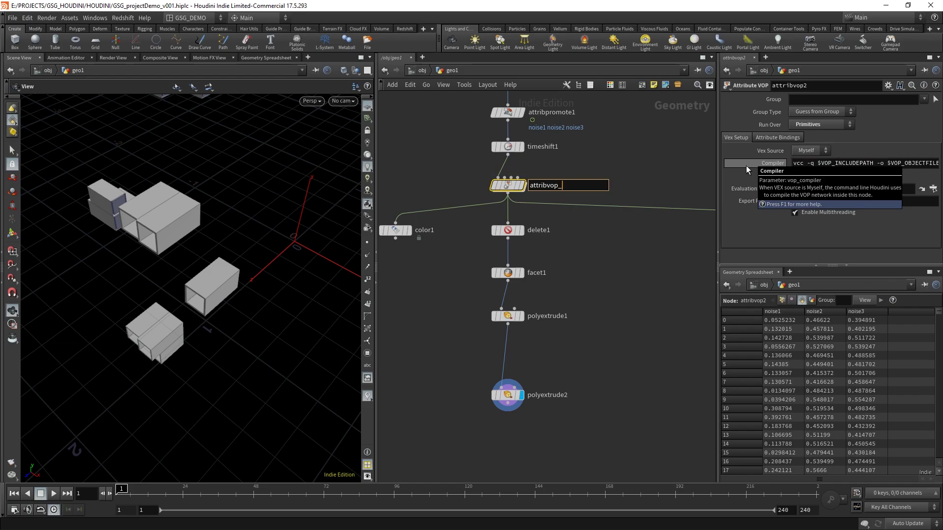
text(_fit_range)
key(Return)
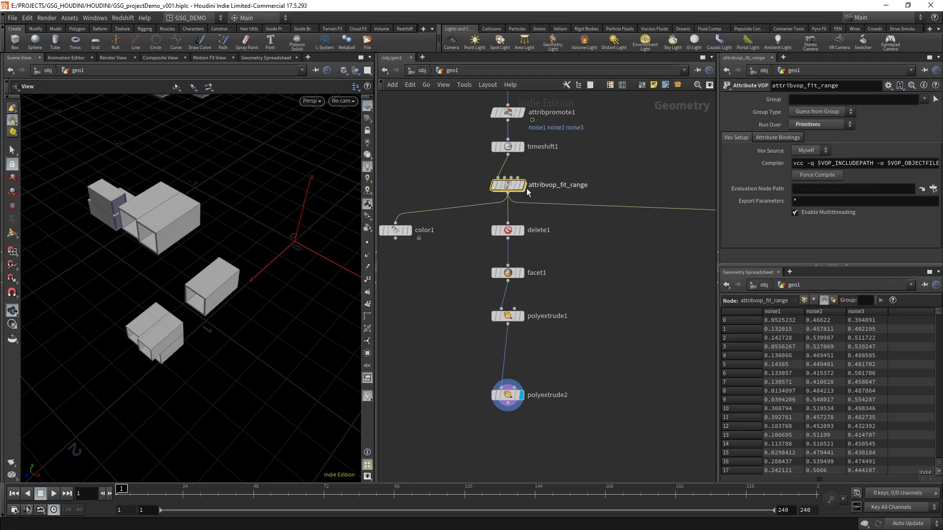
Step: Insert a copy of attribvop_fit_range between polyextrude1 and polyextrude2 and rename it attribvop_increase_range
alt+drag(508, 187, 509, 363)
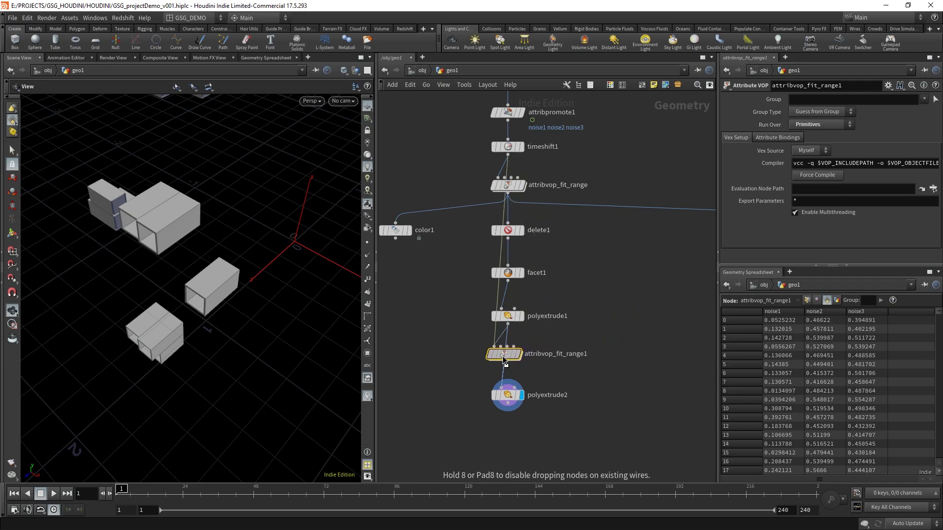
double_click(562, 359)
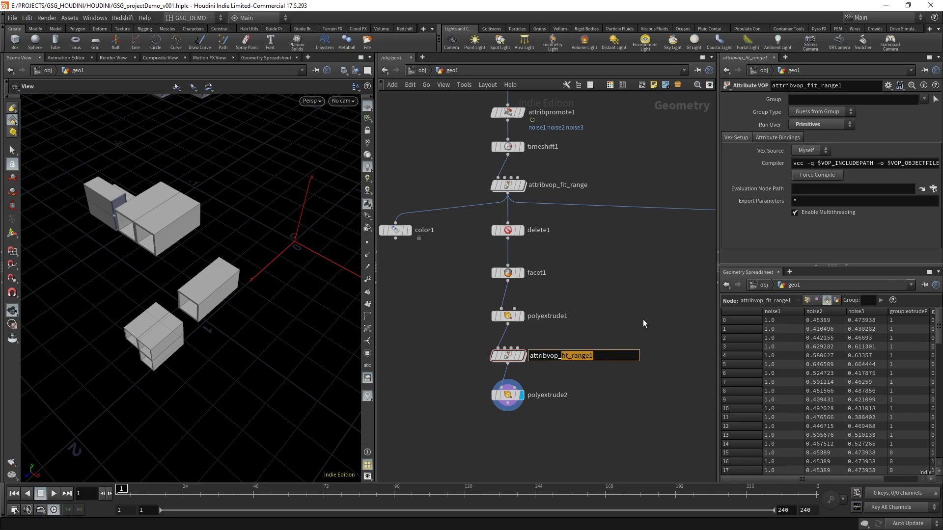
text(increa)
text(se_range)
key(Return)
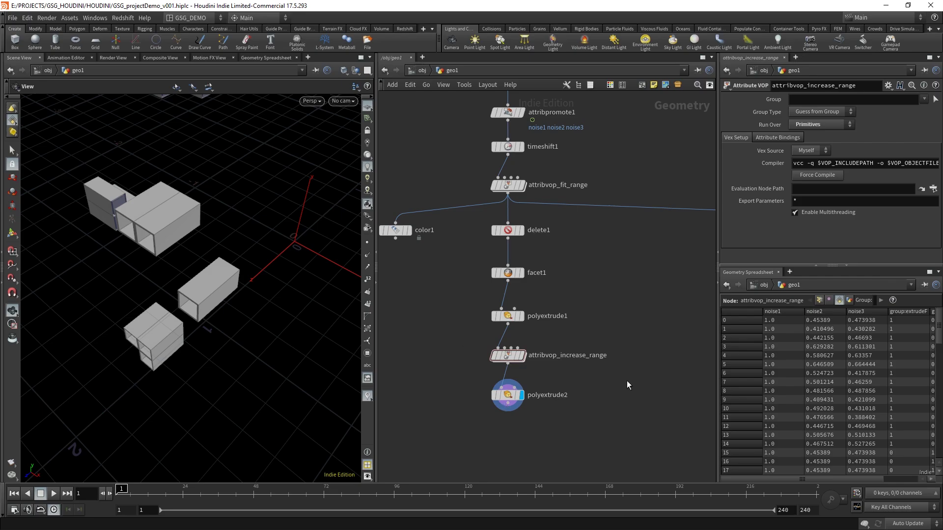
Step: Inside attribvop_increase_range, set fit1's Source Min to 0.75 and Source Max to 1
double_click(516, 364)
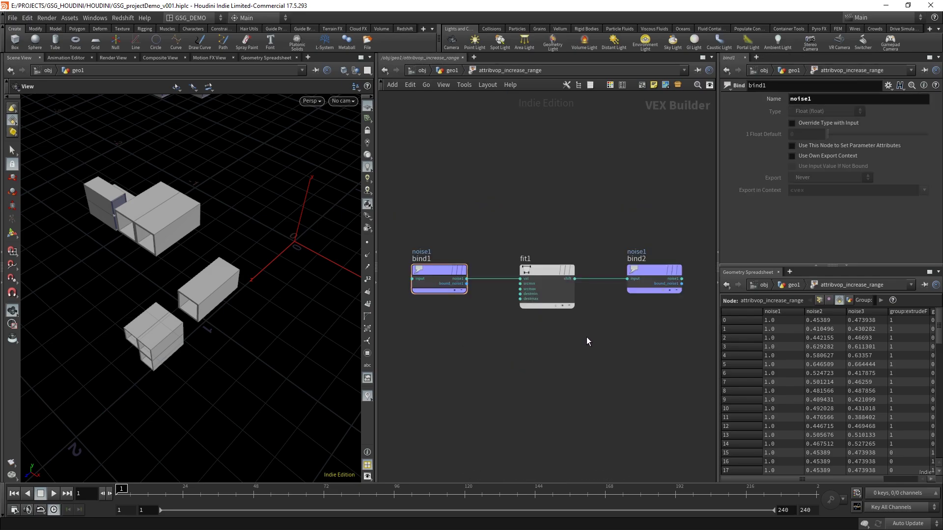
click(544, 269)
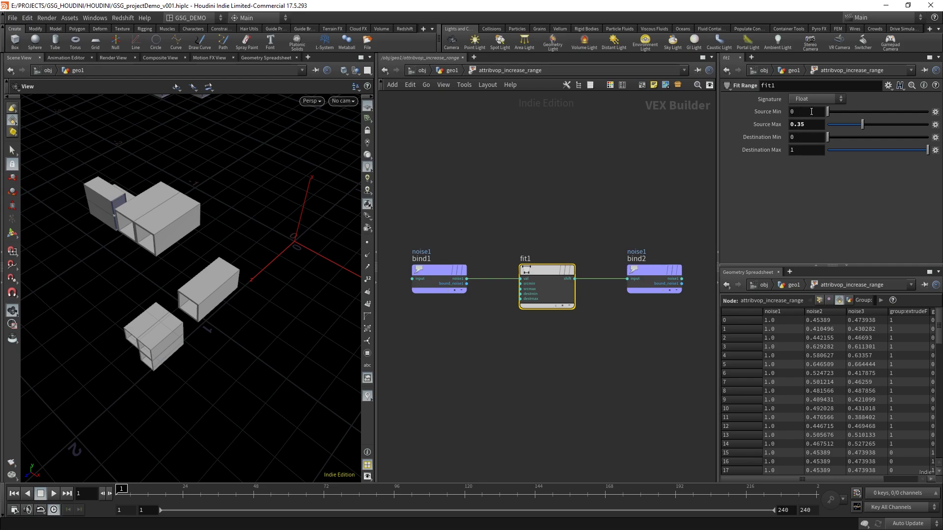
click(812, 111)
text(.75)
key(Tab)
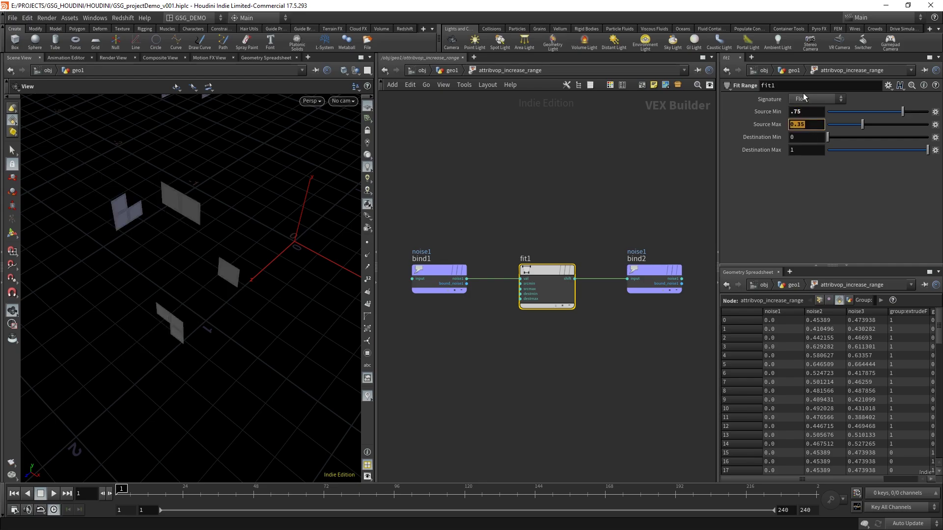
text(1)
key(Return)
drag(216, 162, 179, 296)
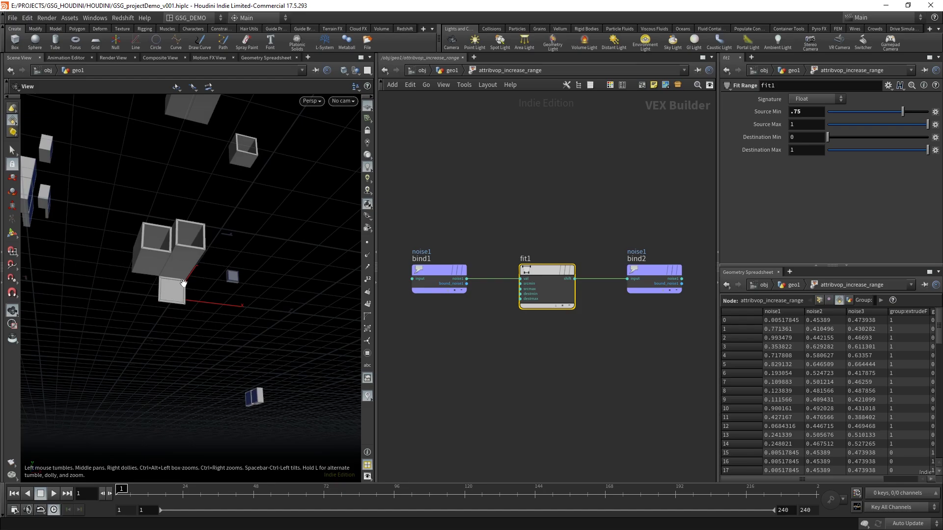
mouse_move(182, 294)
middle_down()
mouse_move(290, 305)
mouse_move(177, 289)
middle_up()
drag(177, 289, 209, 284)
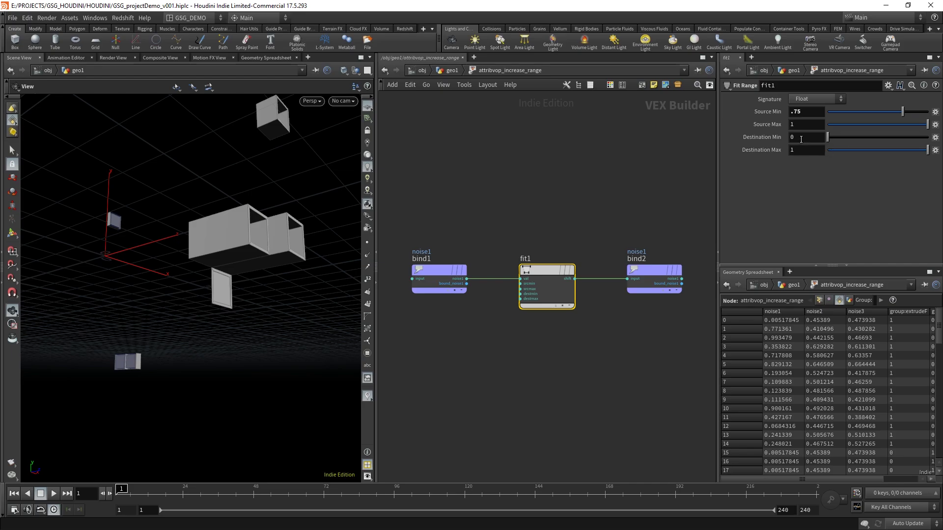
Step: Set fit1's Destination Min to 0.3 and Destination Max to 1.3
middle_drag(802, 138, 823, 145)
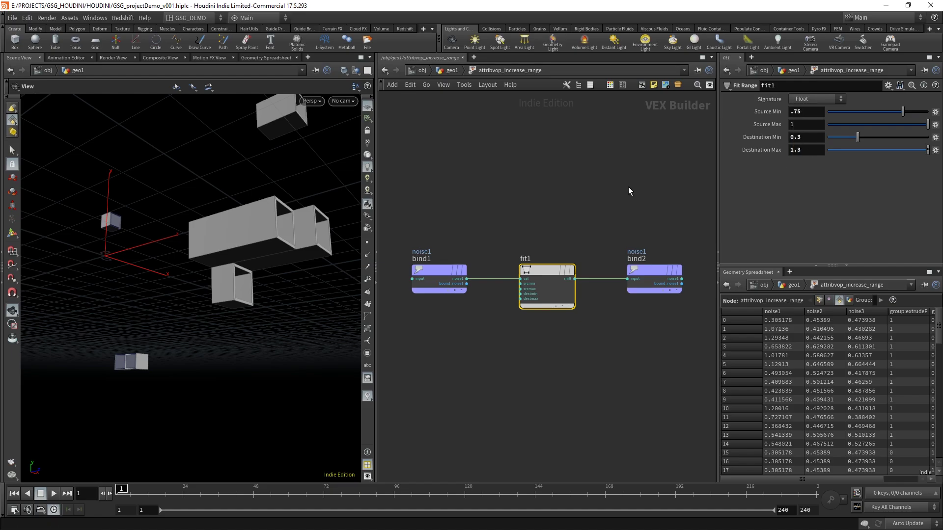
drag(141, 219, 258, 259)
drag(242, 220, 385, 222)
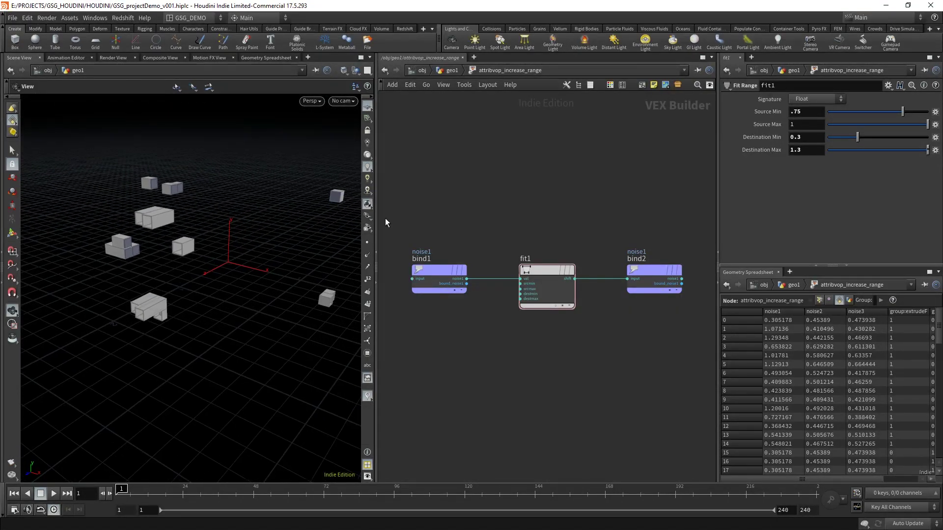
Step: Return to the geo1 network, save the scene file and inspect the extruded blocks
click(450, 71)
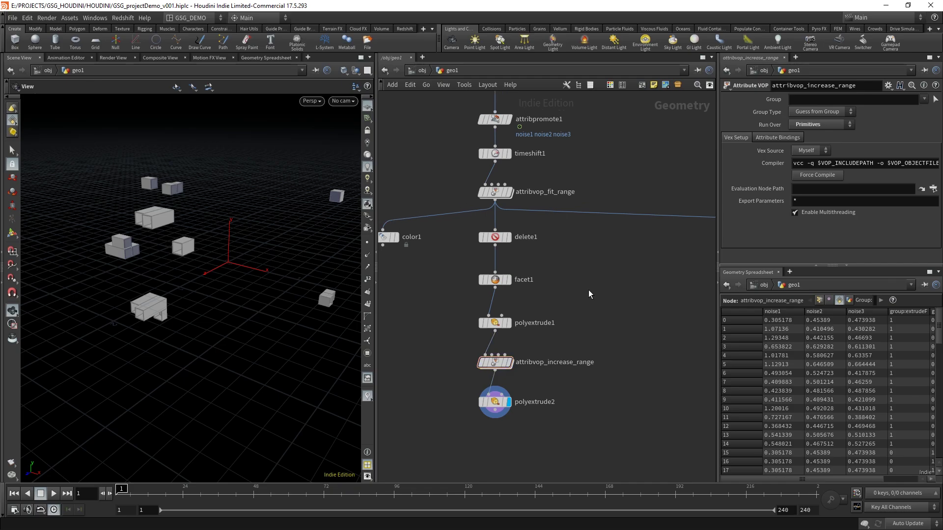
key(ctrl+s)
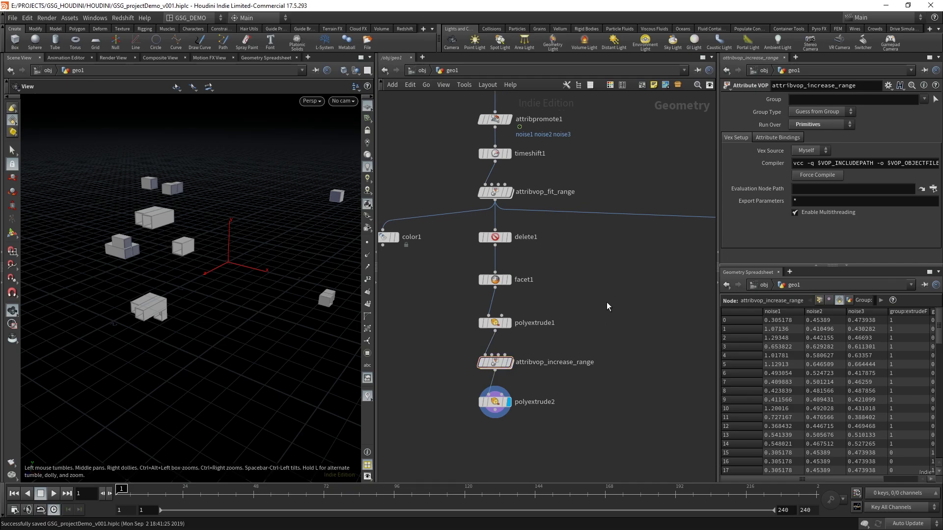
drag(246, 227, 206, 281)
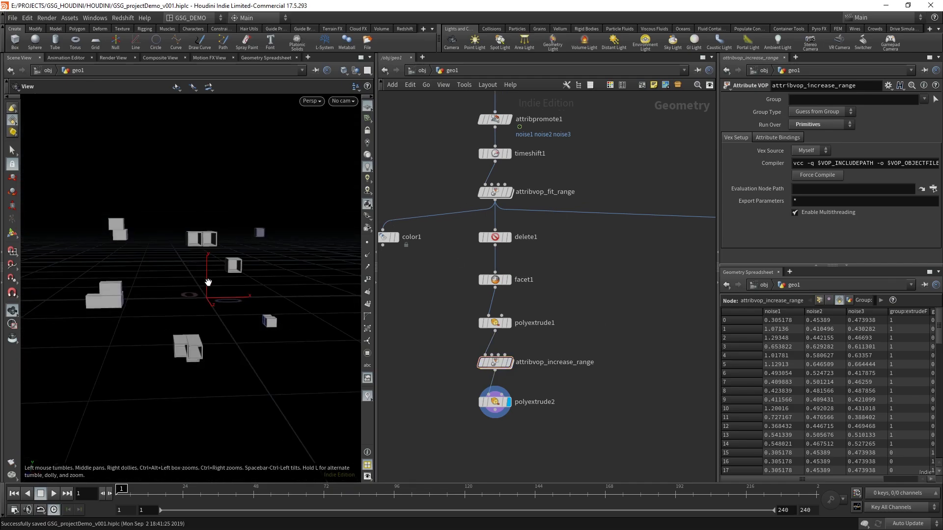
right_drag(207, 280, 274, 242)
drag(274, 242, 305, 266)
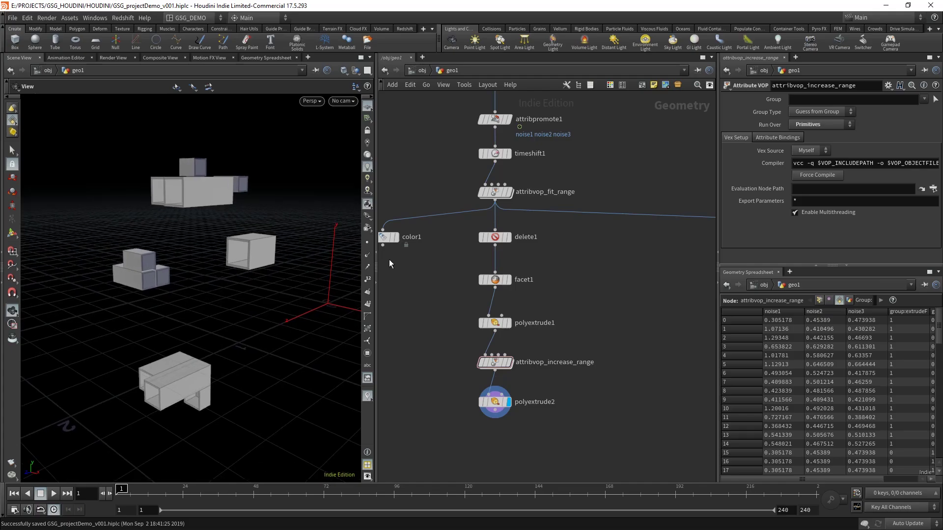
Step: Set polyextrude2's Distance to 0.2 and inspect the extrusions from another angle
click(495, 404)
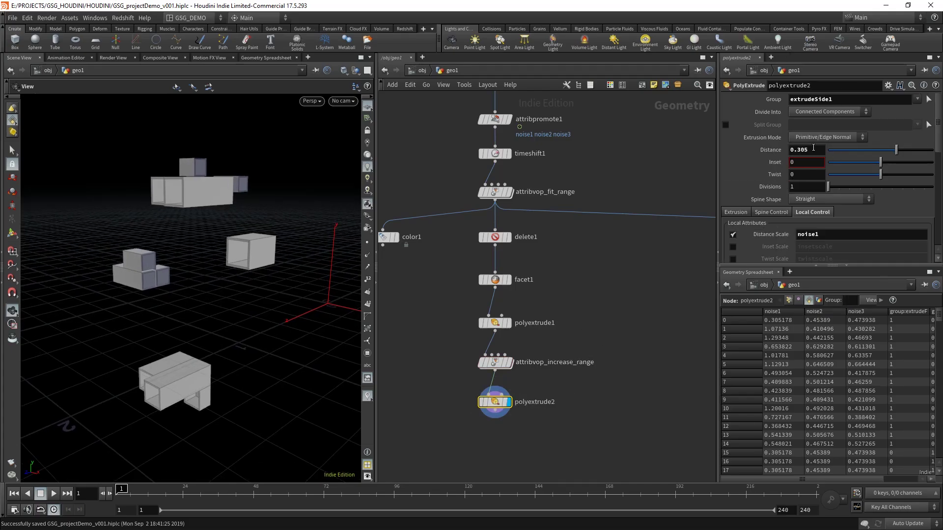
mouse_move(816, 162)
middle_down()
mouse_move(756, 181)
mouse_move(822, 152)
middle_up()
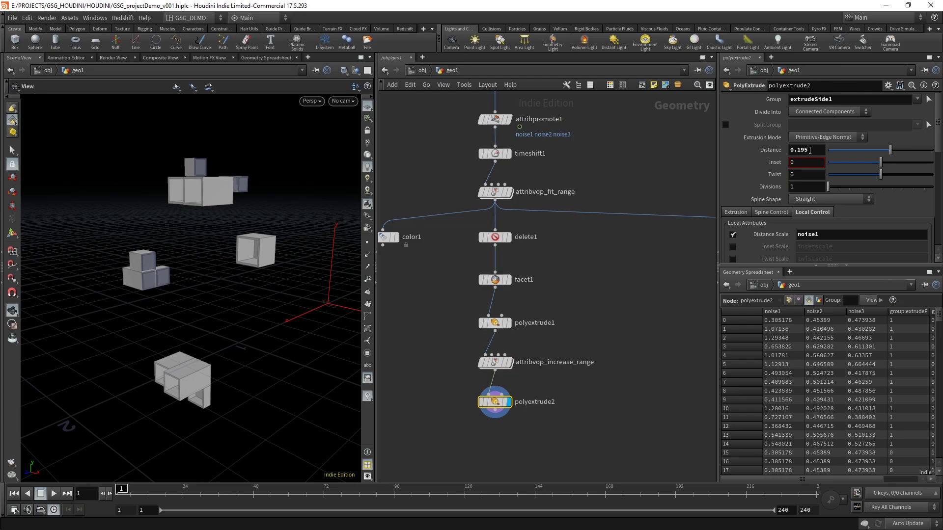
click(817, 149)
text(.2)
key(Return)
drag(200, 256, 161, 244)
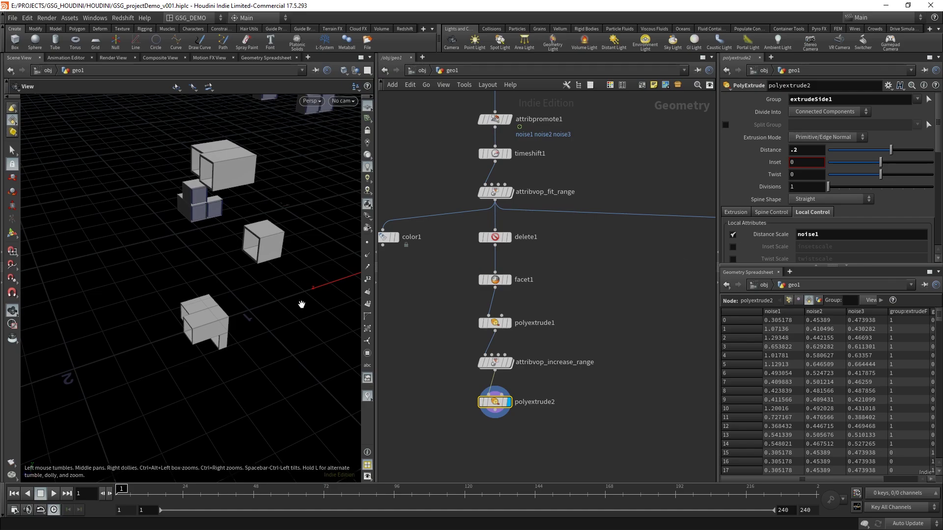
drag(299, 304, 211, 285)
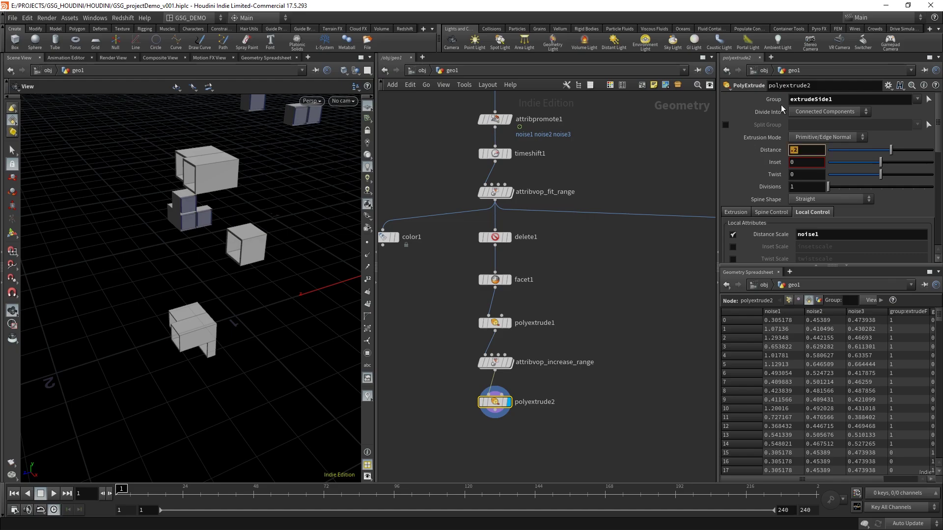
Step: Try Distance values of 0 and 1 on polyextrude2 to compare the extrusion lengths
text(0)
key(Return)
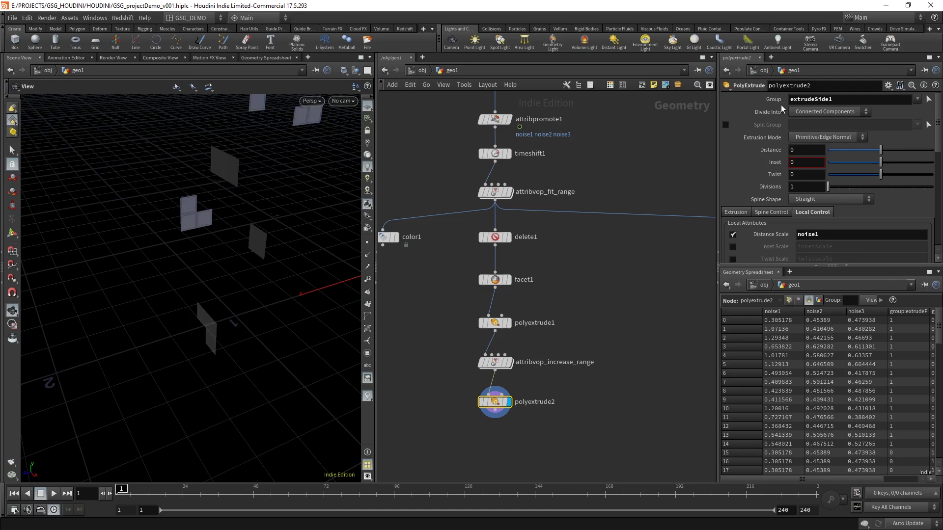
double_click(807, 150)
text(1)
key(Return)
mouse_move(279, 192)
right_down()
mouse_move(151, 217)
mouse_move(283, 180)
right_up()
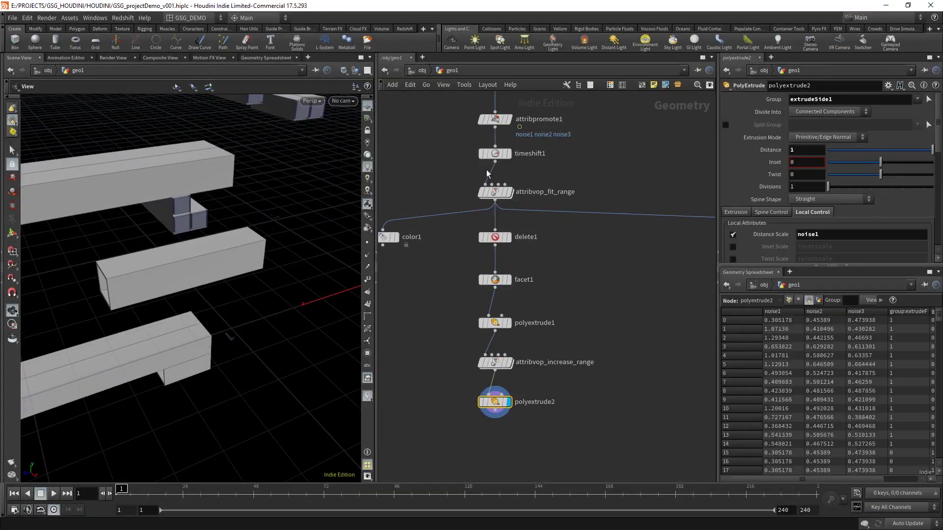
Step: Try a Distance of 0.15 on polyextrude2 and reduce it to 0.1 for shallower boxes
double_click(793, 150)
text(.15)
key(Return)
drag(154, 153, 343, 231)
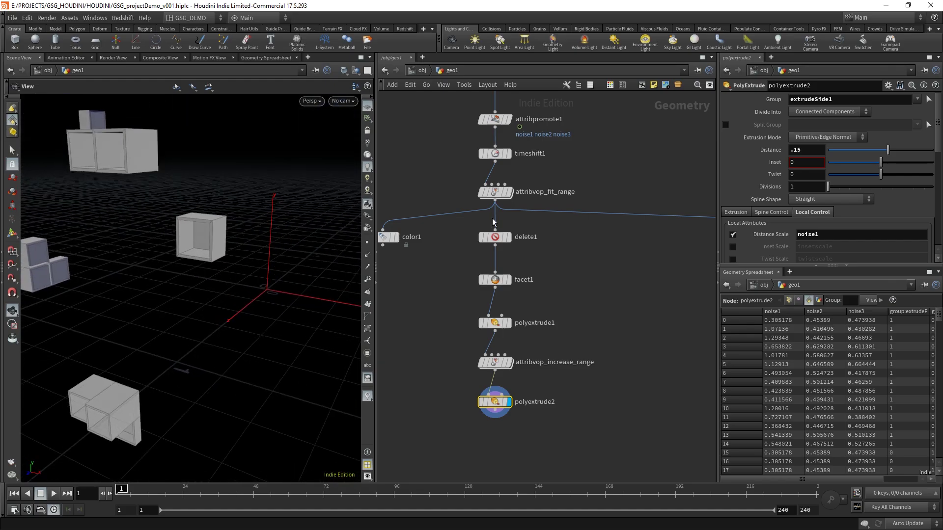
text(.1)
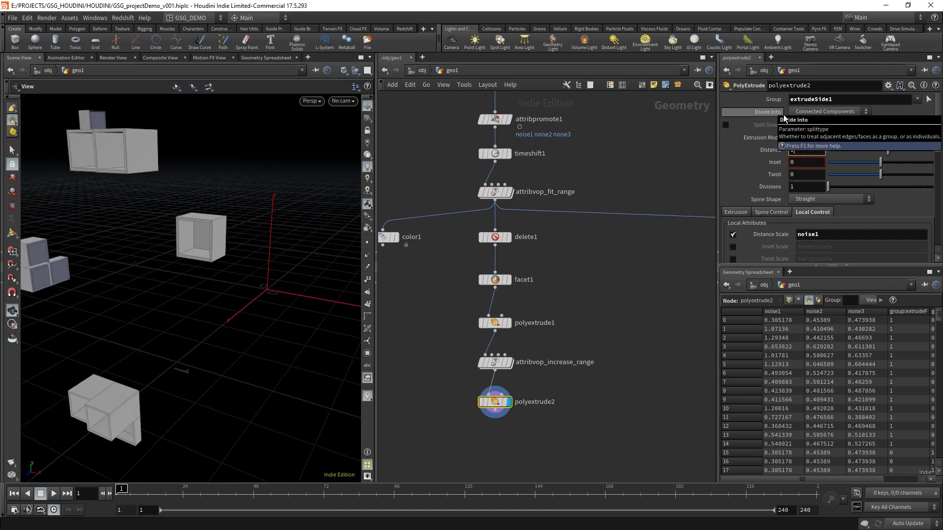
key(Return)
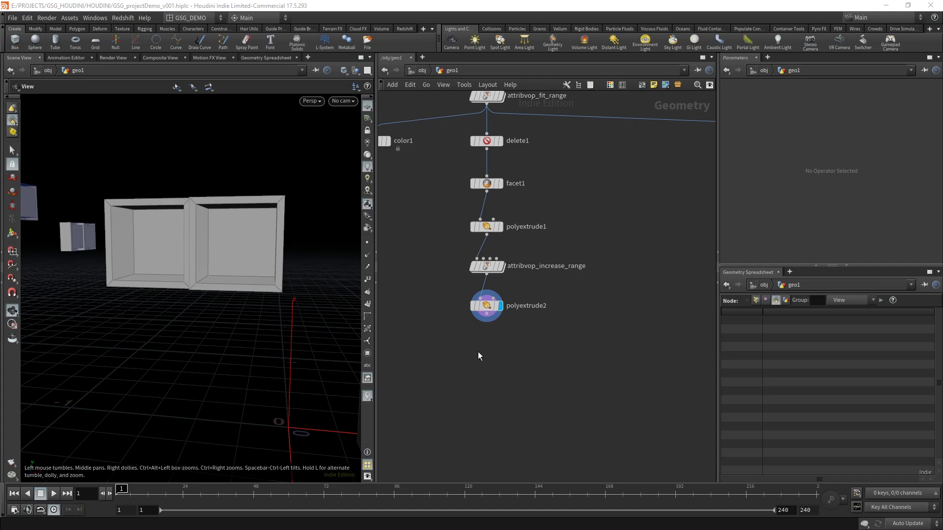
drag(293, 324, 249, 286)
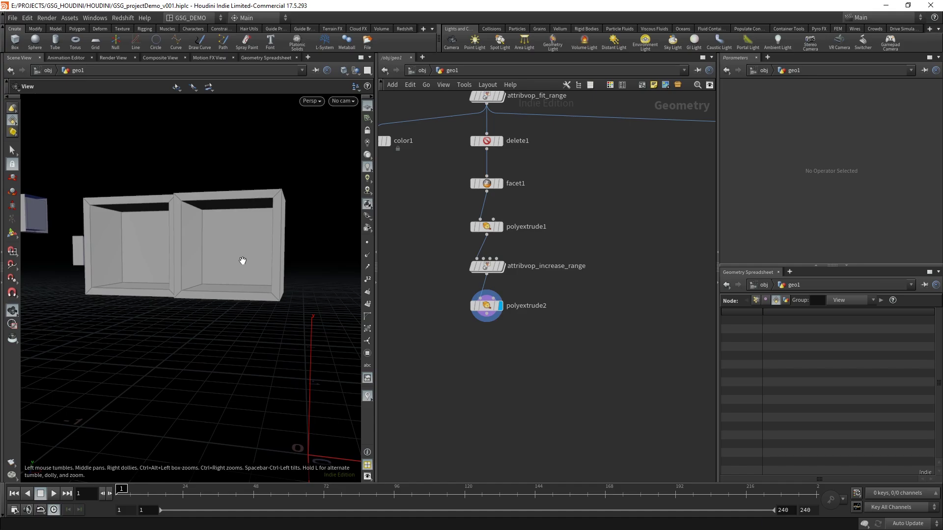
Step: Add a third PolyExtrude node below polyextrude2, connect it to polyextrude2's output and display it
middle_drag(523, 354, 526, 358)
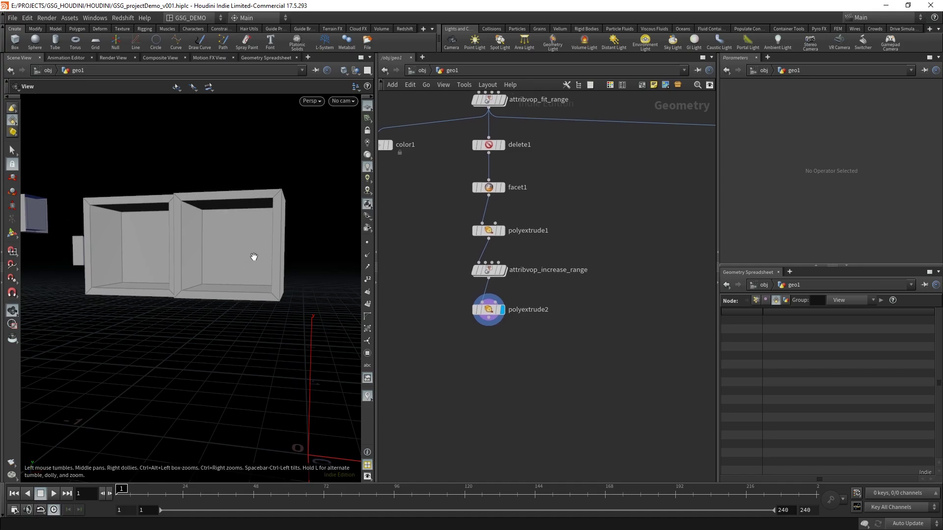
key(Tab)
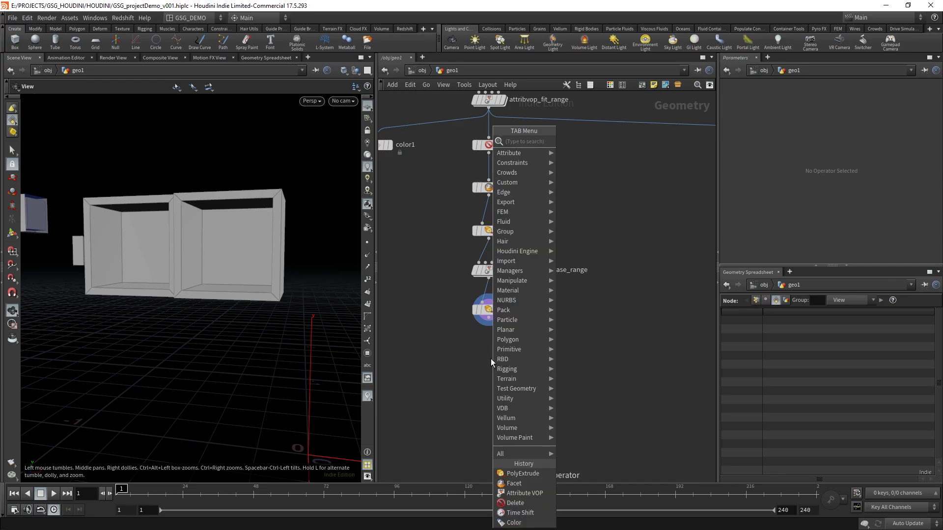
text(polextr)
key(Return)
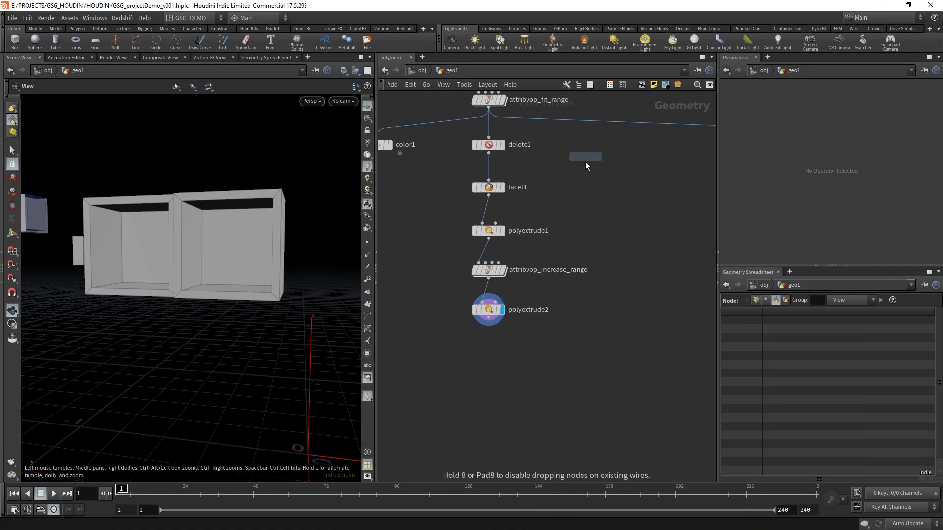
click(490, 357)
drag(489, 318, 454, 343)
click(503, 355)
Step: Restrict polyextrude3 to the extrudeFront1 group and set its Inset to 0.013
click(917, 100)
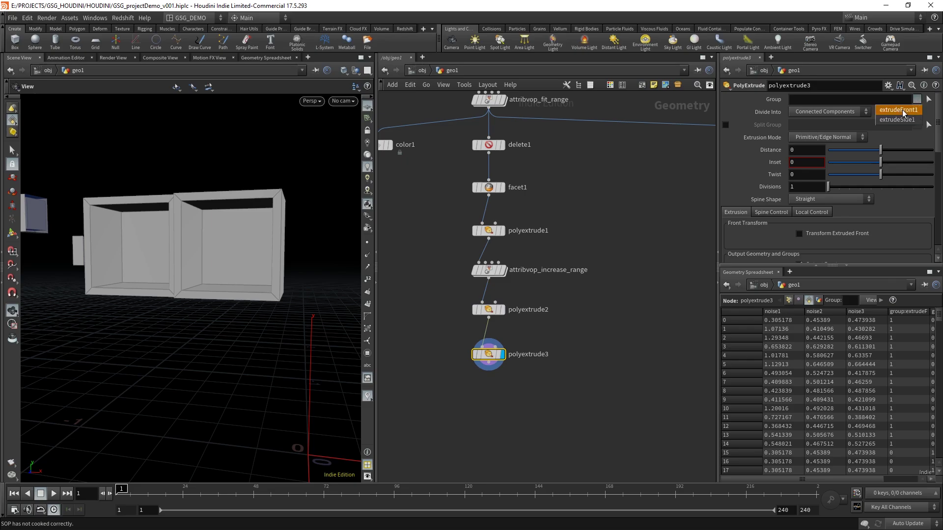
click(903, 111)
middle_drag(806, 166, 772, 200)
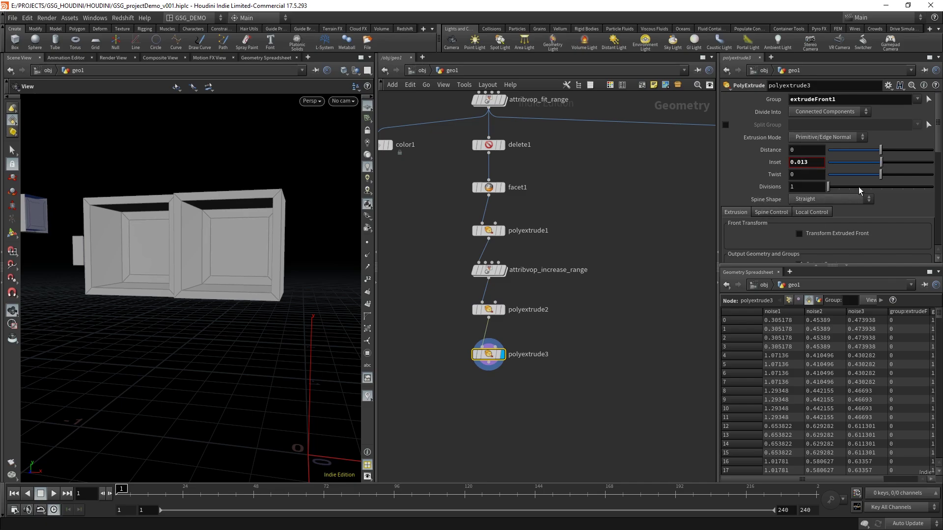
Step: Disable Output Side on polyextrude3 so the inset panels separate from the surrounding boxes
scroll(937, 145, down, 5)
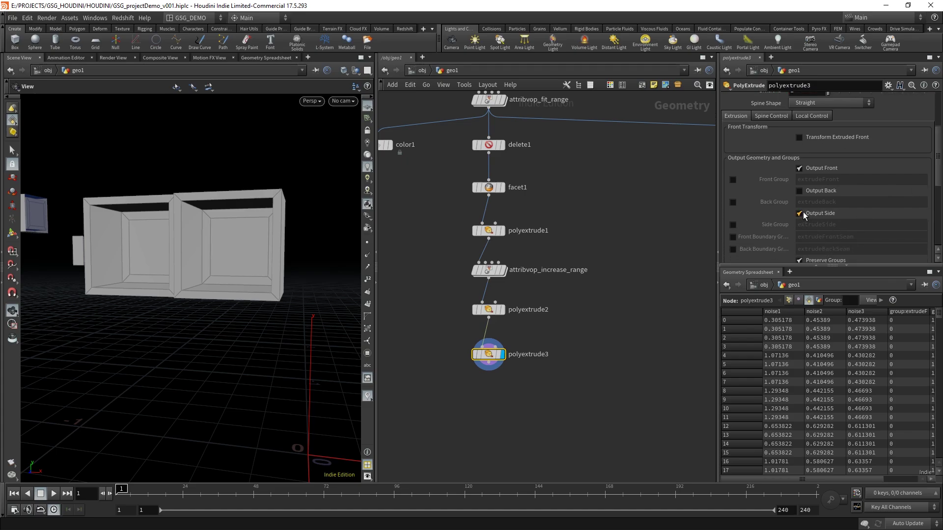
click(799, 214)
drag(242, 261, 229, 278)
Step: Add a fourth PolyExtrude node below polyextrude3, connect it to polyextrude3's output and display it
click(533, 393)
middle_drag(527, 383, 523, 373)
key(Tab)
text(polext)
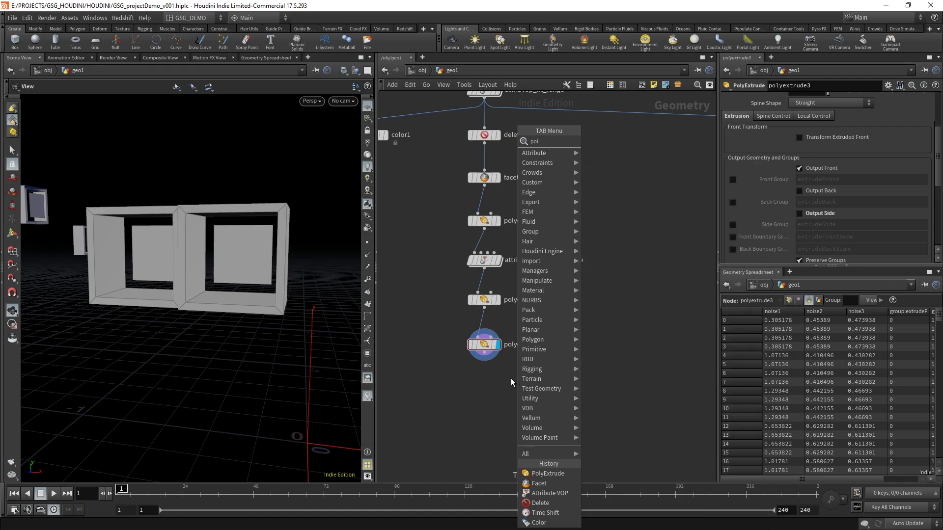
click(607, 142)
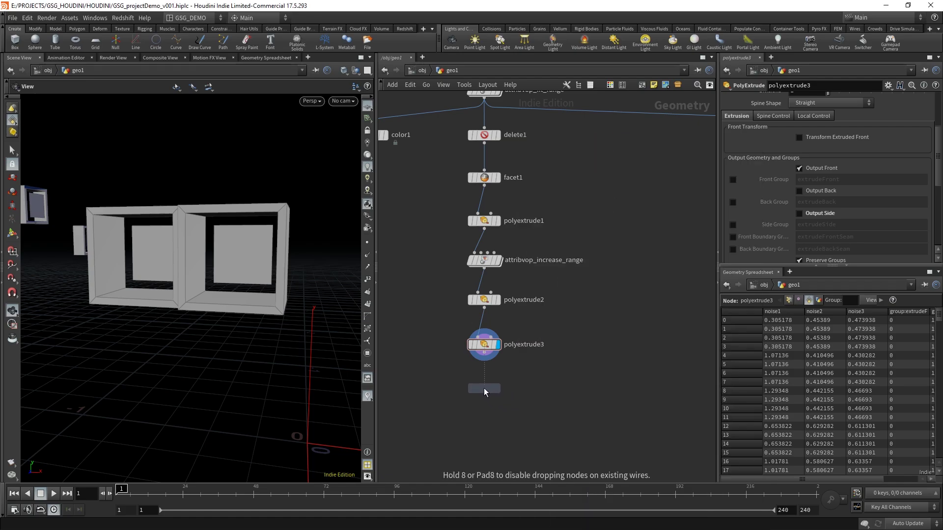
click(484, 388)
click(499, 392)
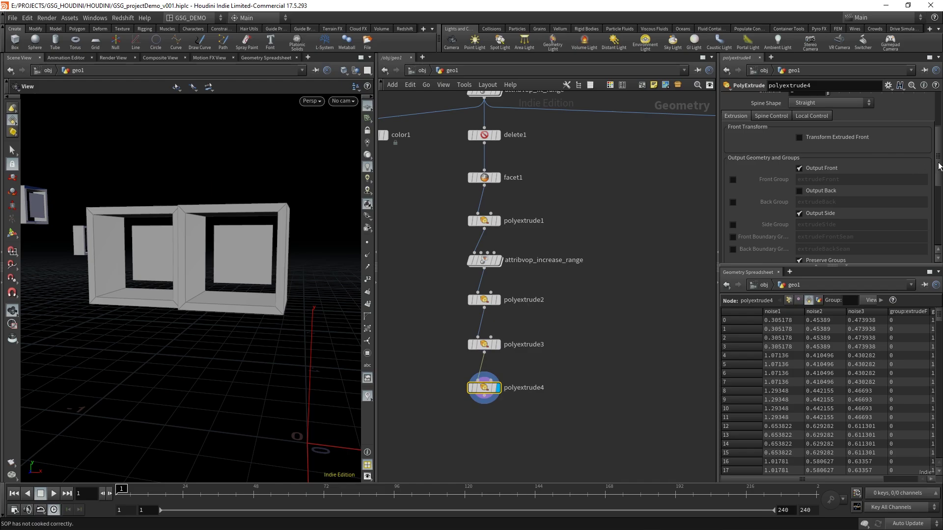
Step: Restrict polyextrude4 to the extrudeFront1 group and raise its Inset slightly to form a narrow border on each front panel
scroll(938, 166, up, 3)
click(917, 99)
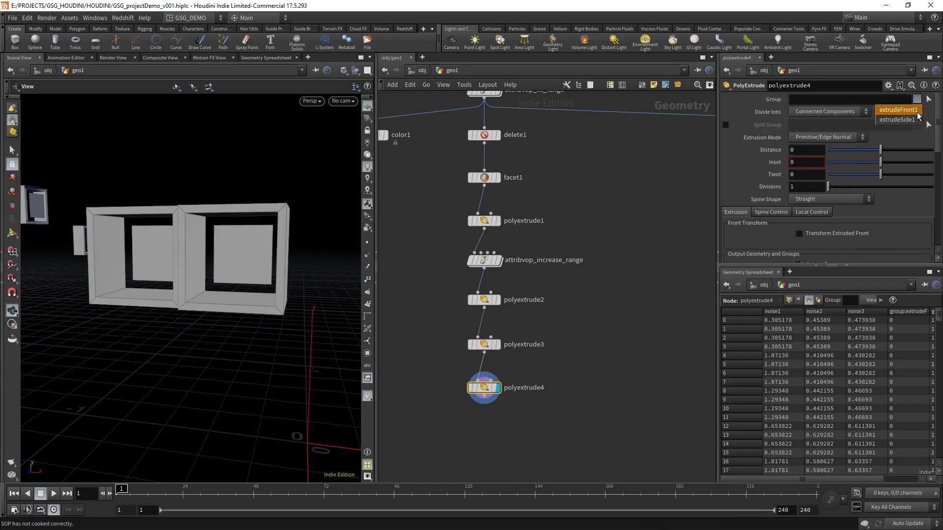
click(905, 111)
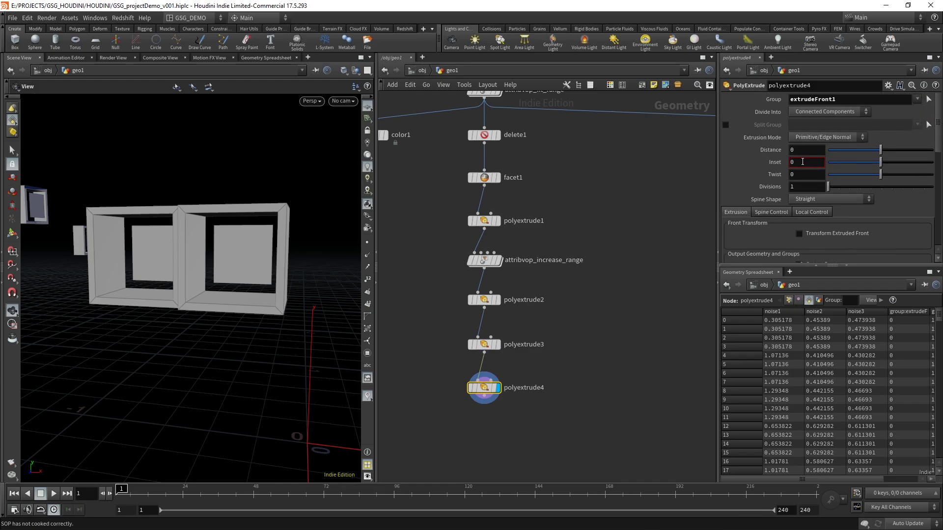
middle_drag(802, 161, 854, 184)
Step: Enable the Side Group output on polyextrude4 and name the group extrudeSide2
drag(938, 144, 941, 178)
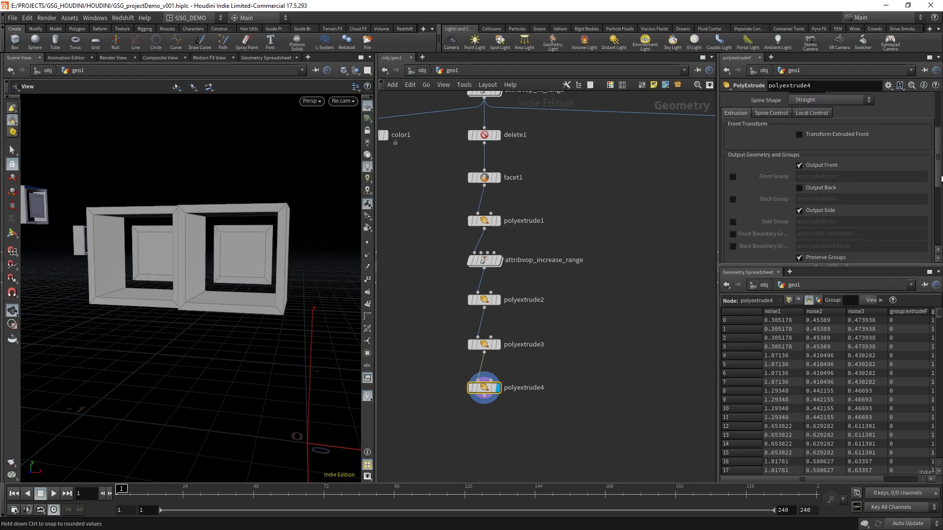
click(733, 221)
click(846, 222)
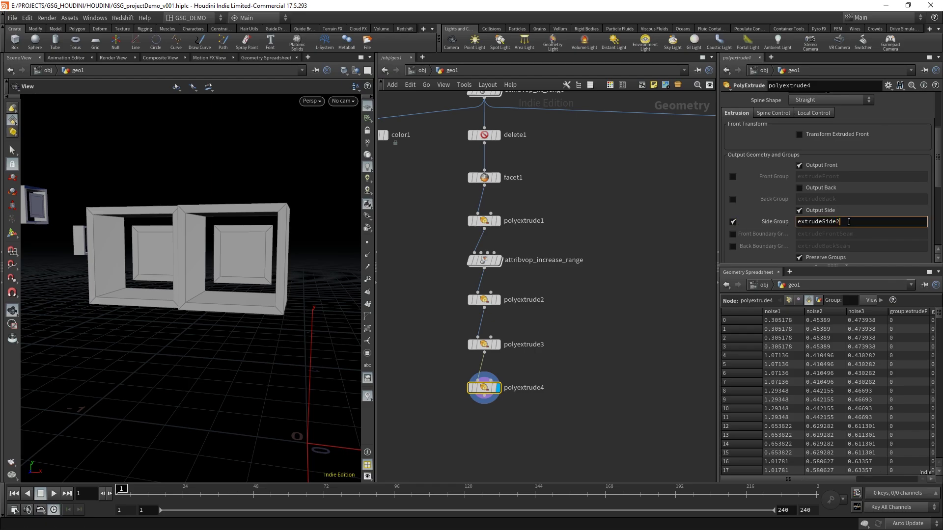
text(2)
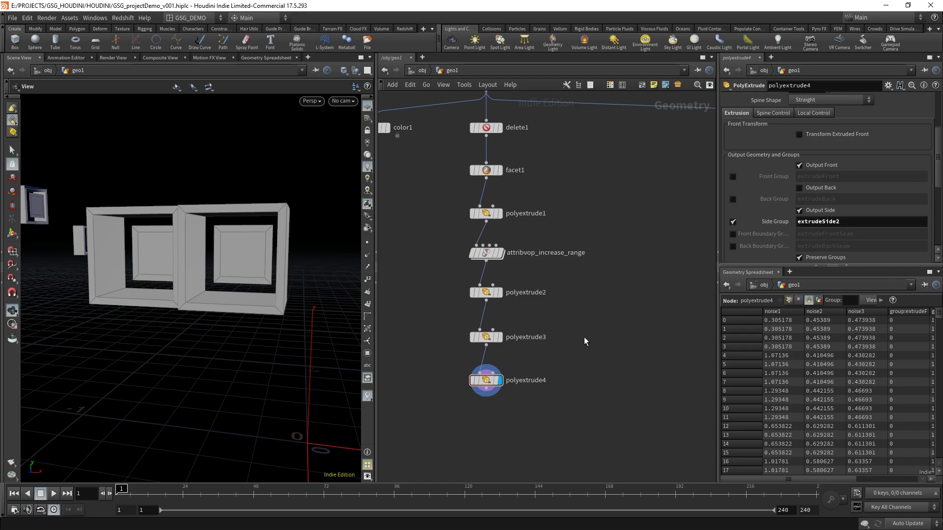
Step: Add a fifth PolyExtrude node below polyextrude4, connect it to polyextrude4's output and display it
key(Tab)
text(polextr)
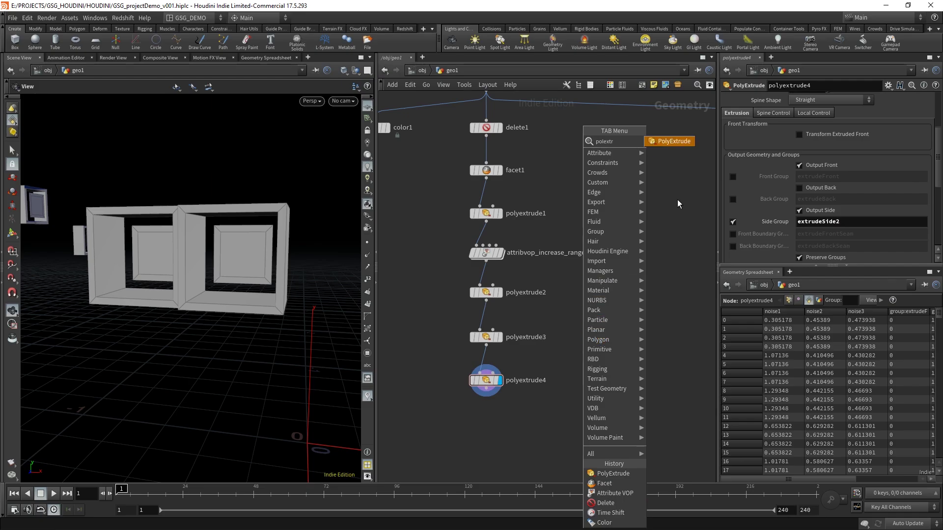
click(676, 141)
click(487, 425)
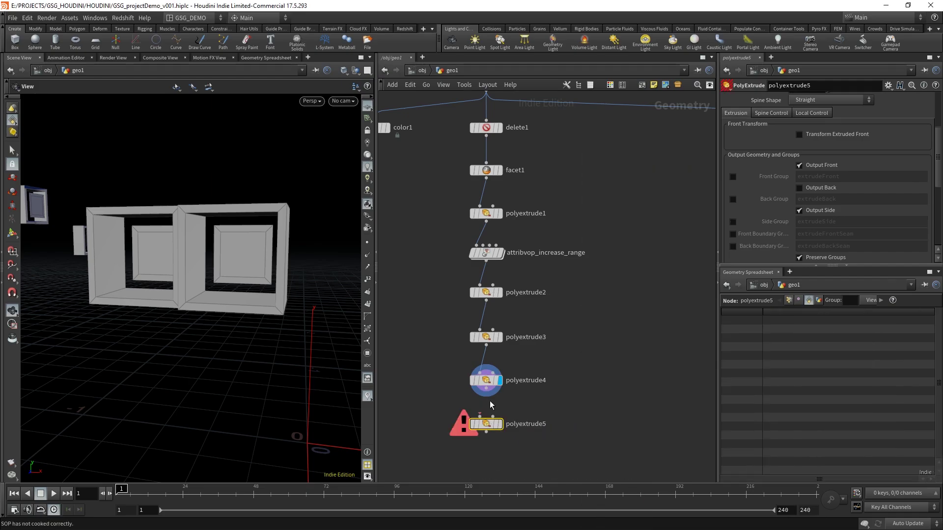
click(500, 424)
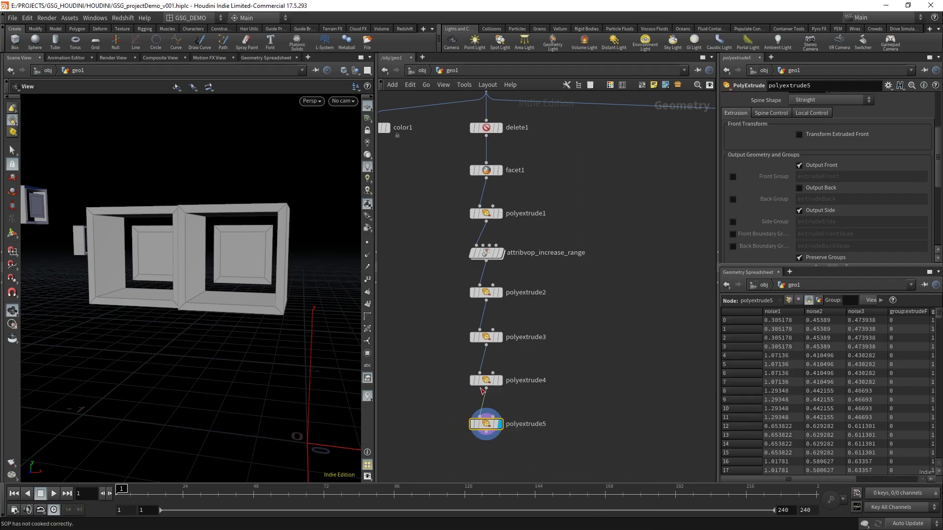
Step: Limit polyextrude5 to the extrudeSide2 group and set its extrusion distance to about 0.192
scroll(936, 169, up, 4)
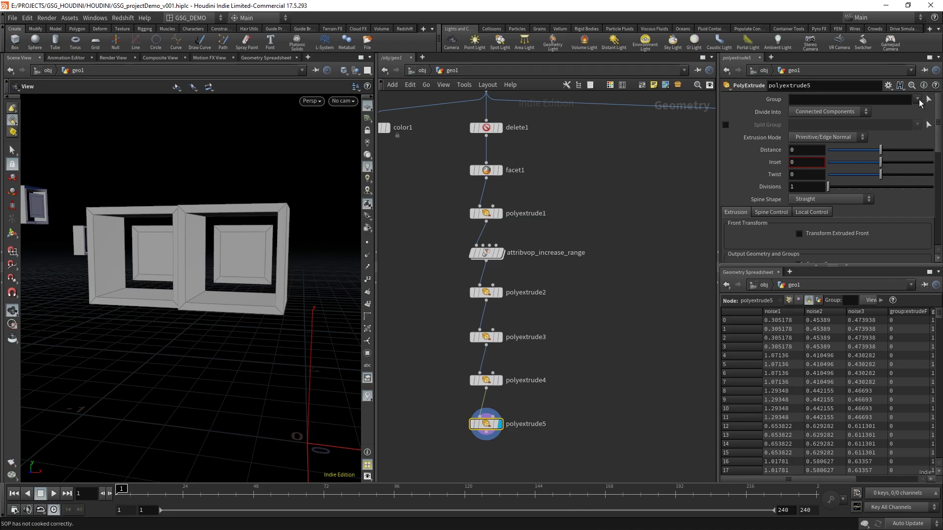
click(916, 100)
click(897, 129)
middle_drag(488, 425, 574, 434)
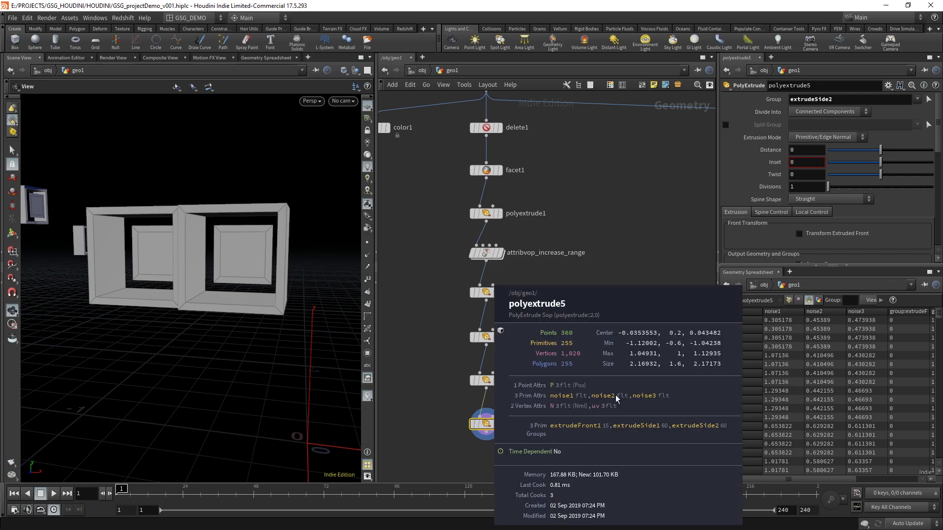
middle_drag(573, 399, 569, 397)
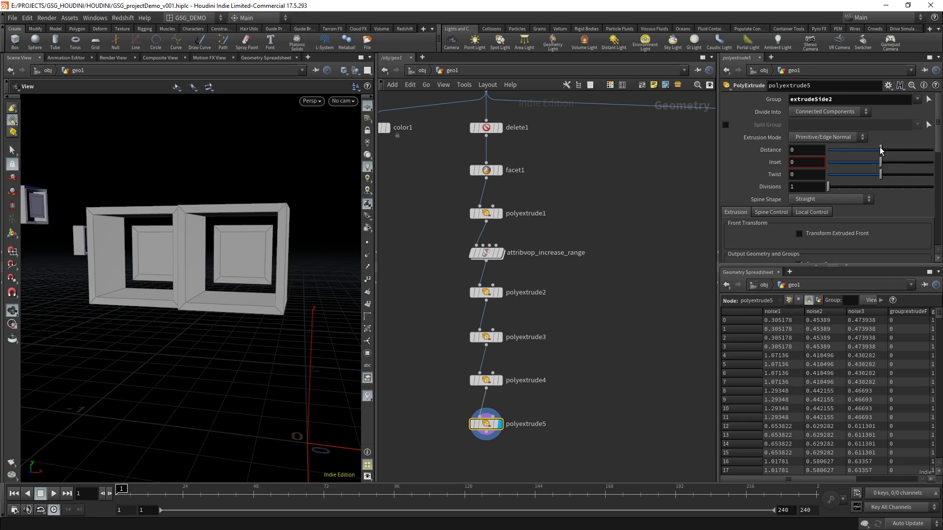
drag(881, 149, 889, 149)
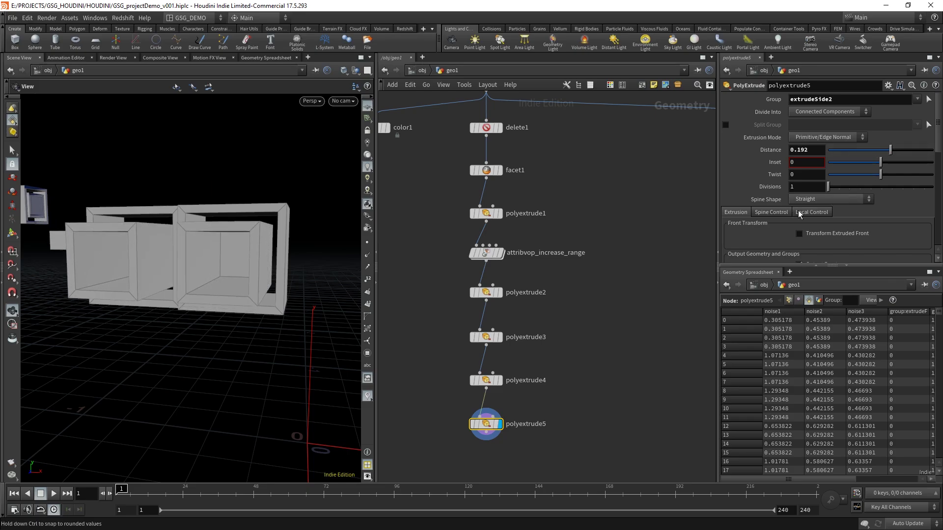
Step: Enable the local Distance Scale on polyextrude5 and drive it with the noise1 attribute
click(800, 212)
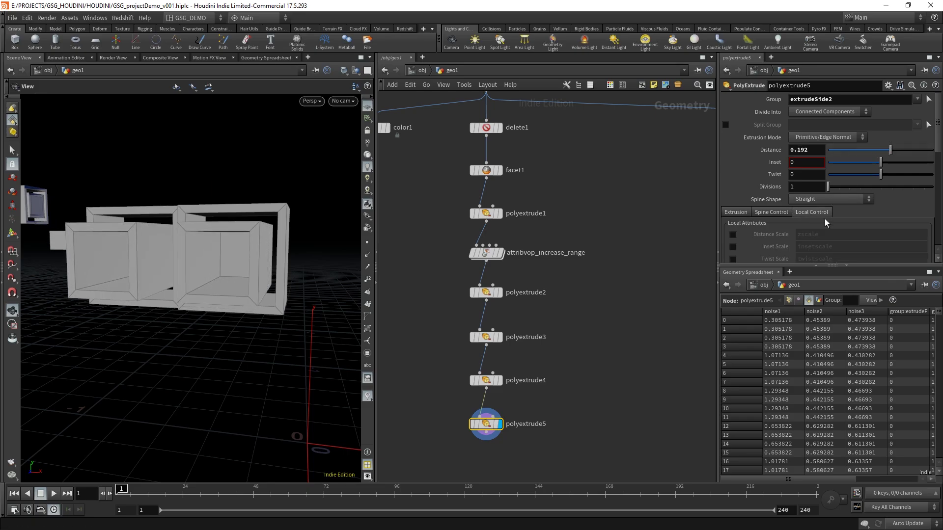
click(733, 234)
drag(819, 234, 746, 207)
text(noise1)
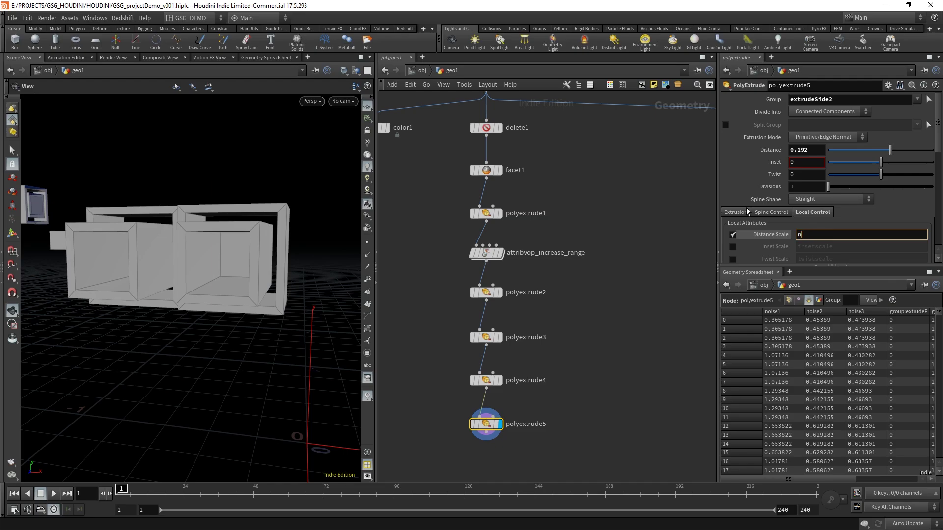
key(Return)
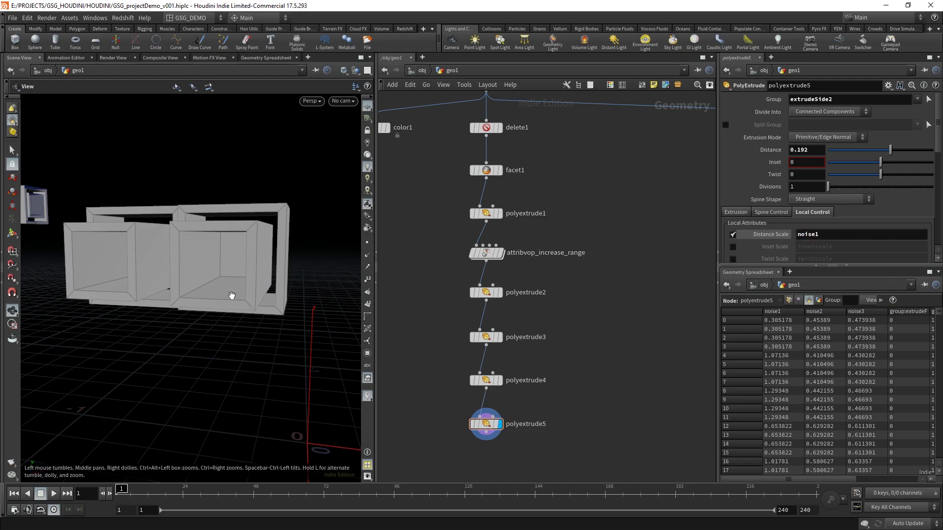
drag(217, 297, 233, 275)
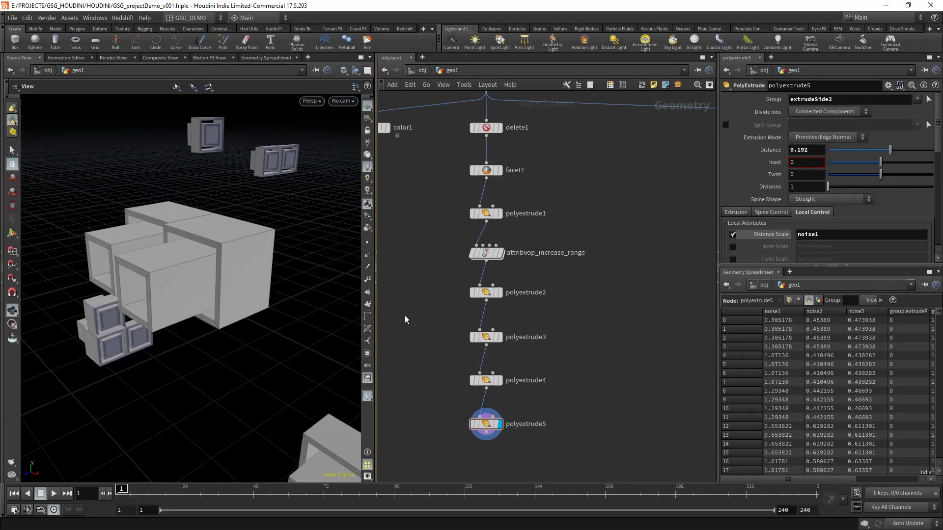
Step: Try an extrusion distance of .15 on polyextrude5 and settle on .18
double_click(816, 150)
text(.15)
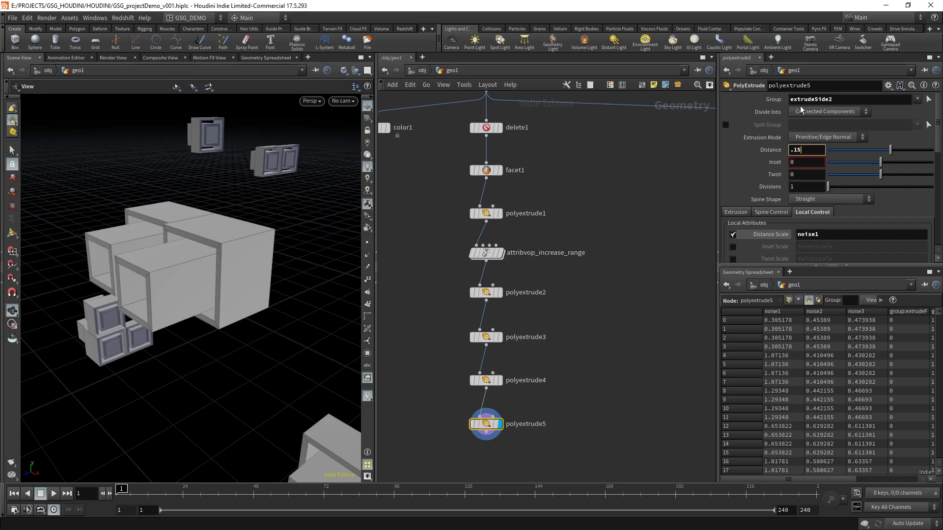
key(Return)
double_click(797, 150)
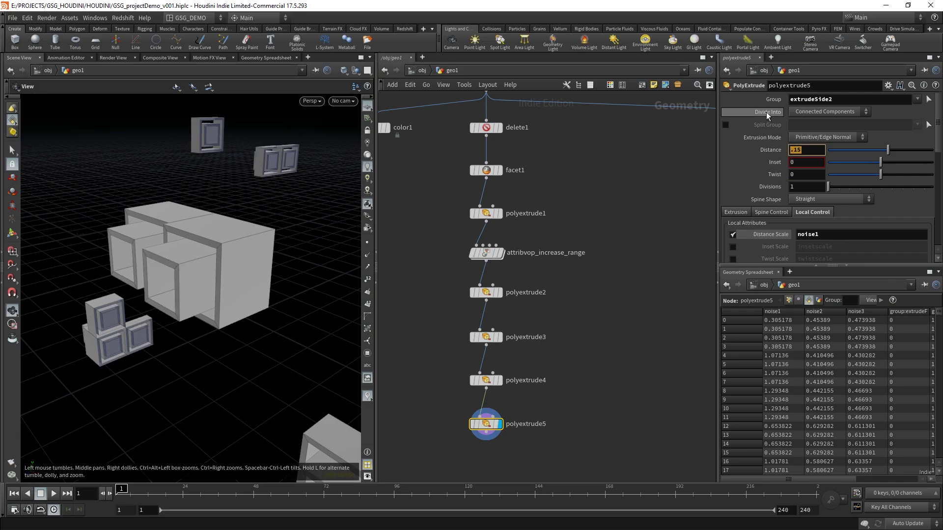
text(.18)
key(Return)
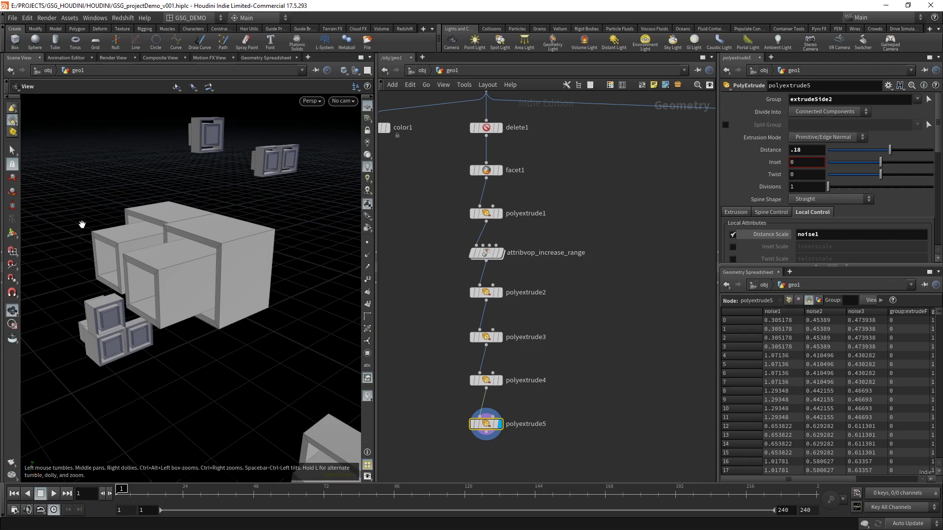
drag(82, 225, 183, 221)
right_drag(183, 221, 146, 236)
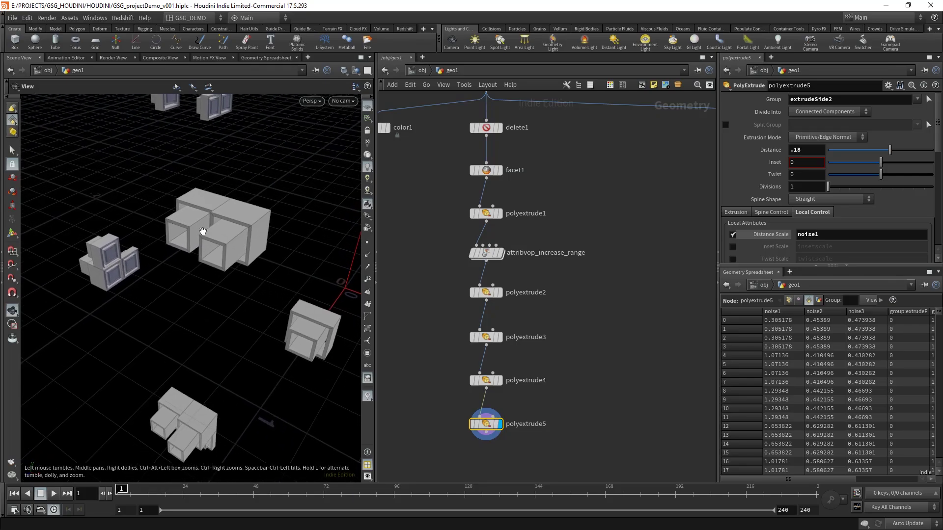
Step: Check the source and destination range of the fit node inside attribvop_increase_range and return to the geometry network
drag(556, 277, 430, 242)
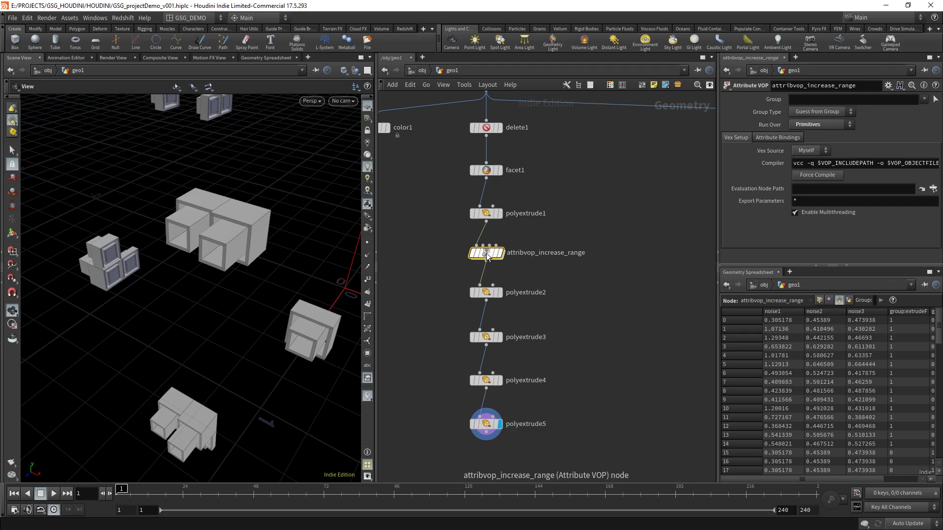
double_click(486, 255)
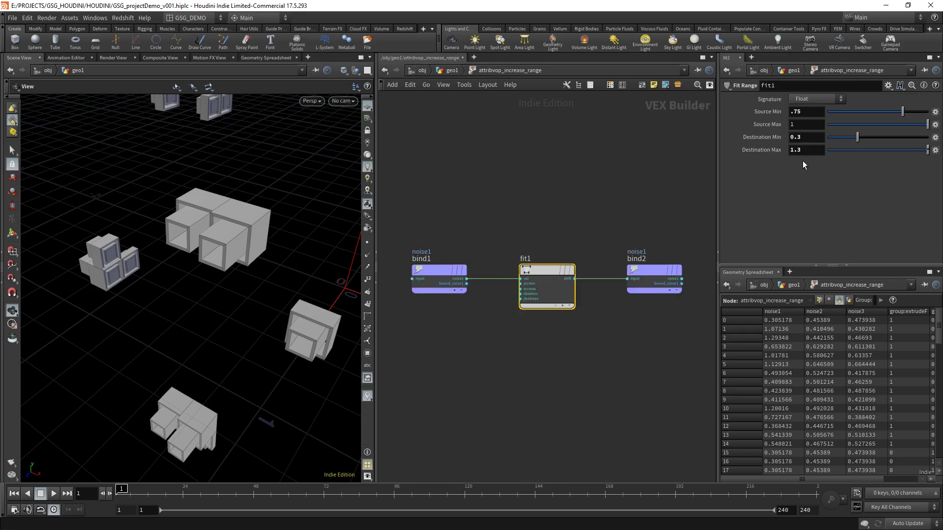
mouse_move(807, 153)
middle_down()
mouse_move(854, 150)
mouse_move(806, 166)
middle_up()
click(453, 71)
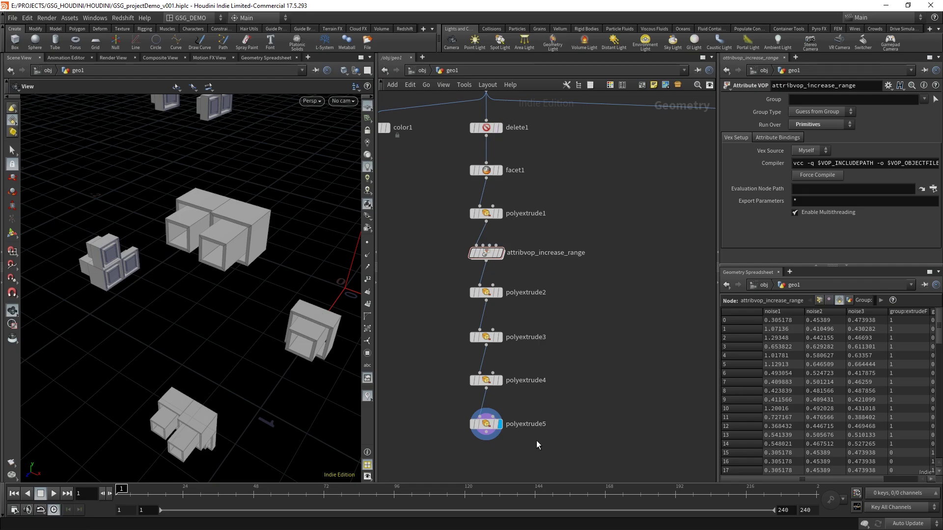
Step: Examine the extruded side frames of the boxes from several angles and review the polyextrude5 settings
middle_drag(580, 357, 605, 285)
drag(245, 285, 270, 238)
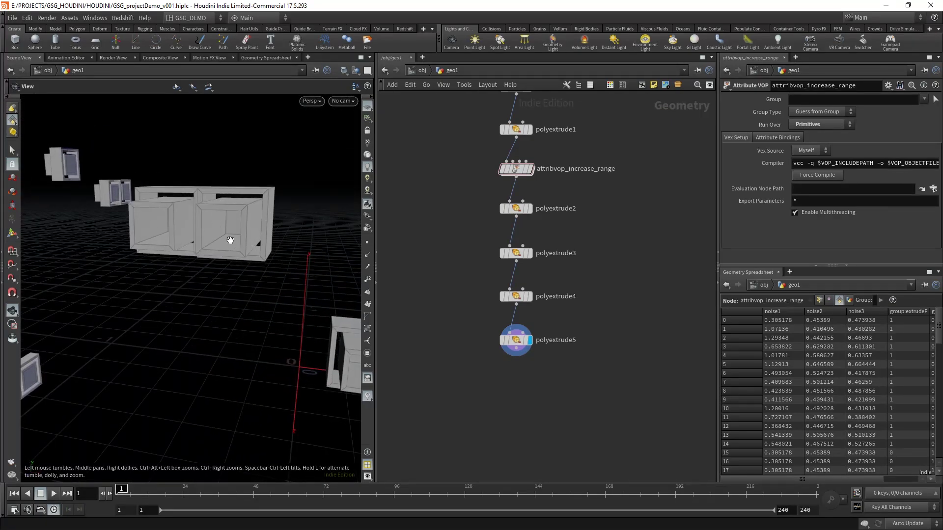
right_drag(246, 258, 228, 299)
drag(228, 298, 213, 298)
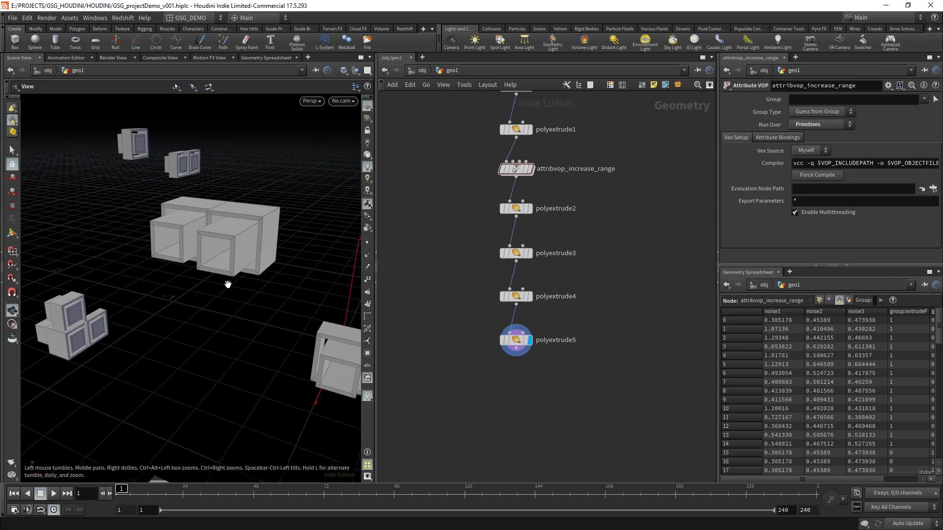
drag(237, 249, 351, 267)
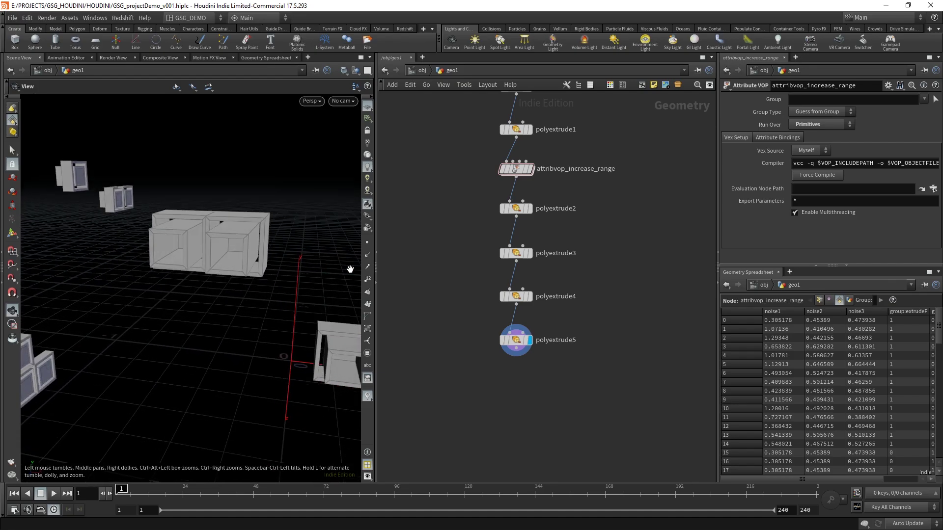
click(570, 340)
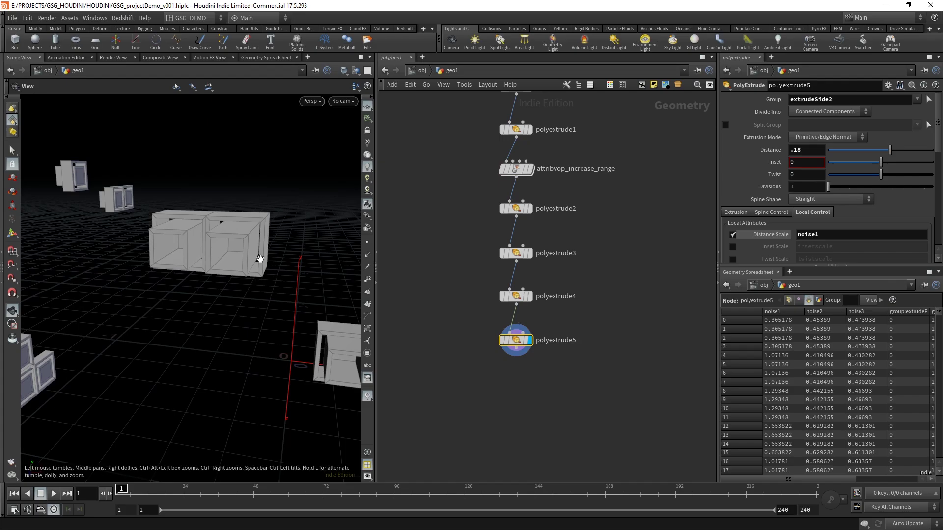
drag(254, 236, 261, 243)
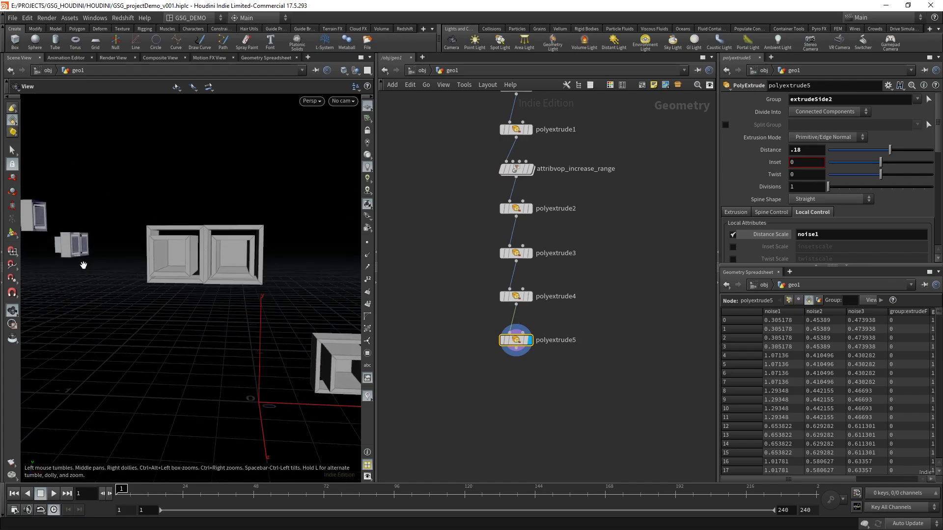
middle_drag(84, 265, 199, 271)
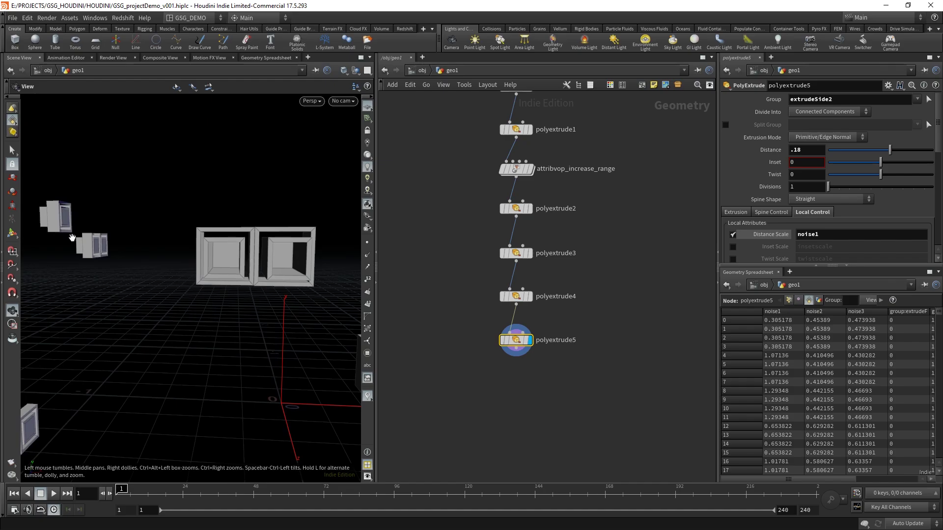
middle_drag(117, 249, 231, 290)
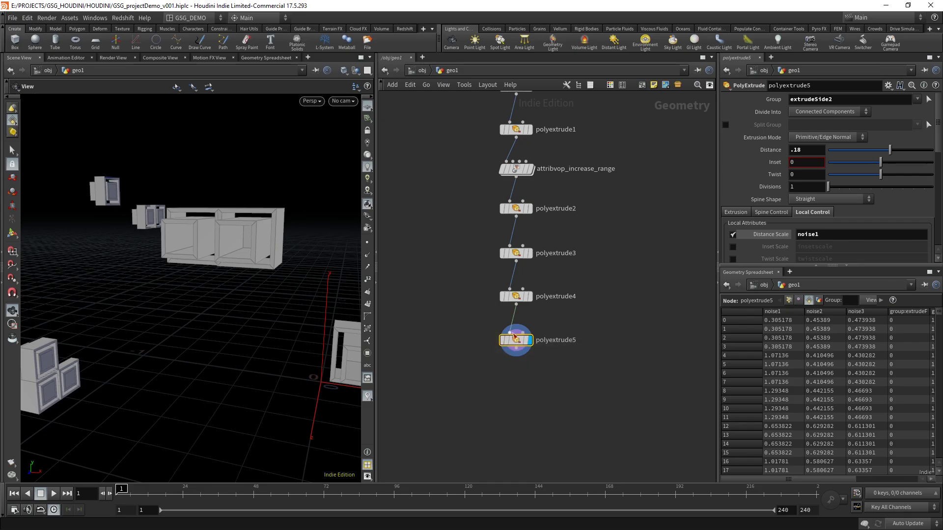
Step: Add a Delete node after polyextrude5 and display its output
middle_drag(578, 301, 586, 300)
key(Tab)
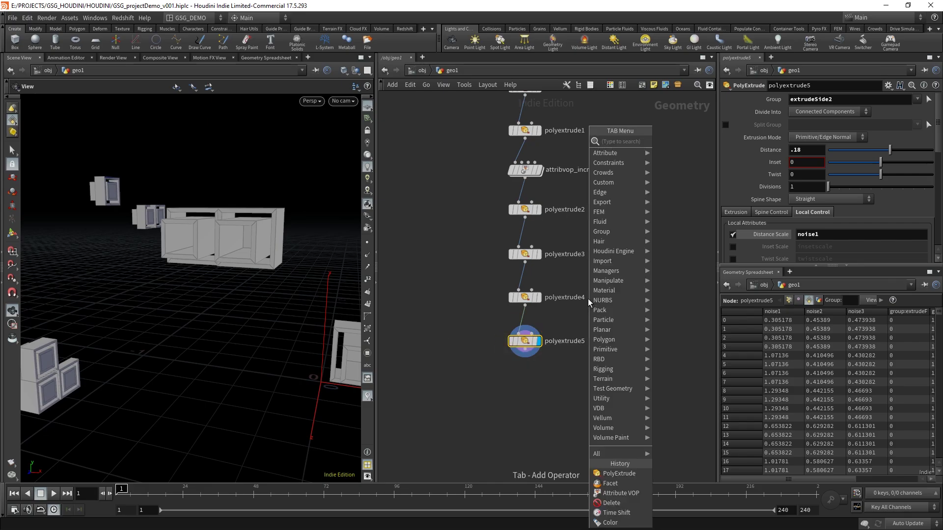
text(del)
click(681, 143)
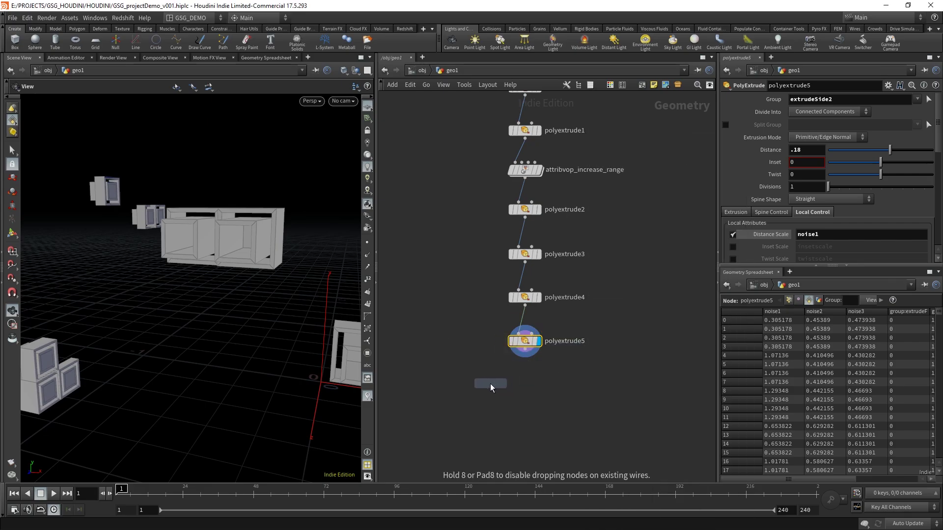
click(490, 384)
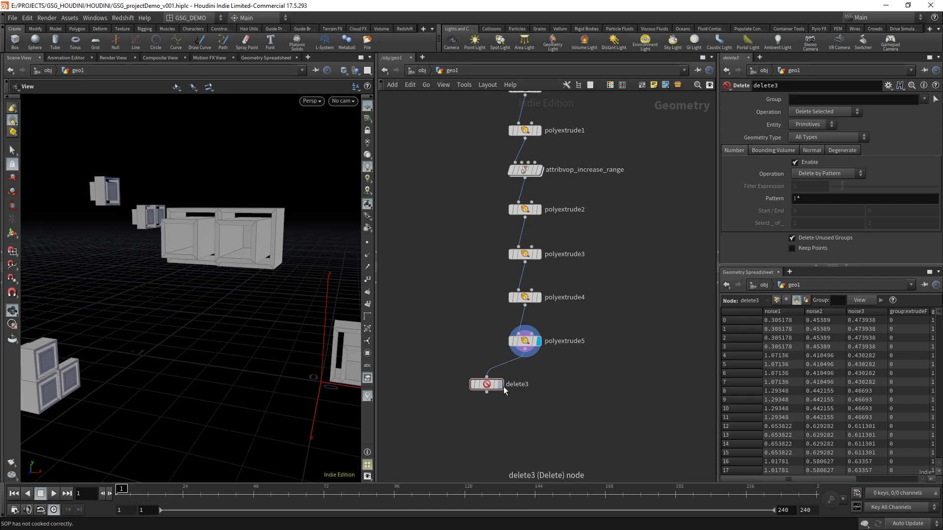
click(500, 384)
Step: Set the Delete node's group to extrudeFront1 with Delete Non-Selected so only the front faces are kept
drag(315, 277, 246, 221)
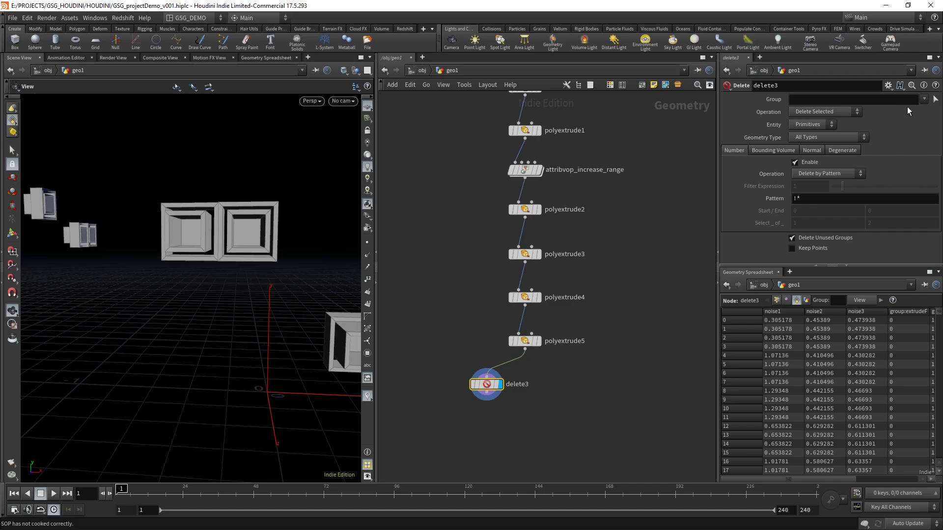
click(924, 100)
click(905, 110)
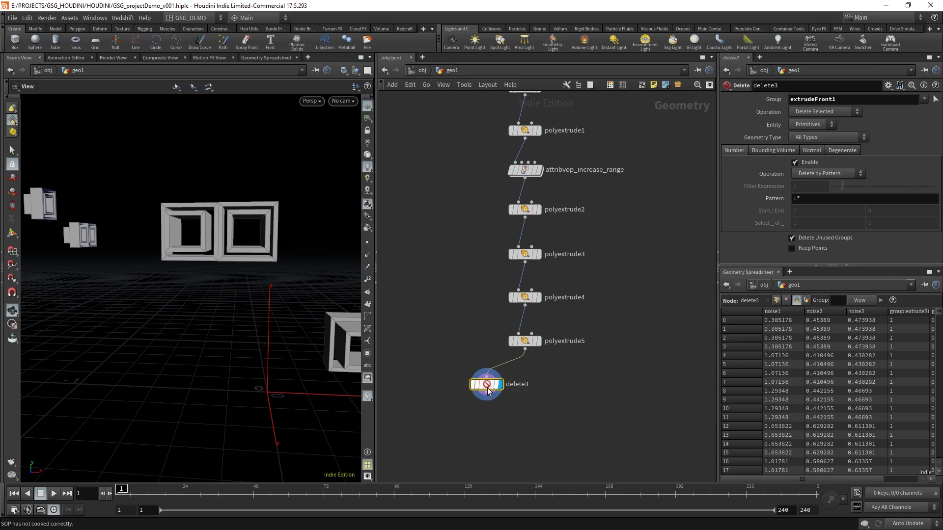
drag(495, 398, 487, 395)
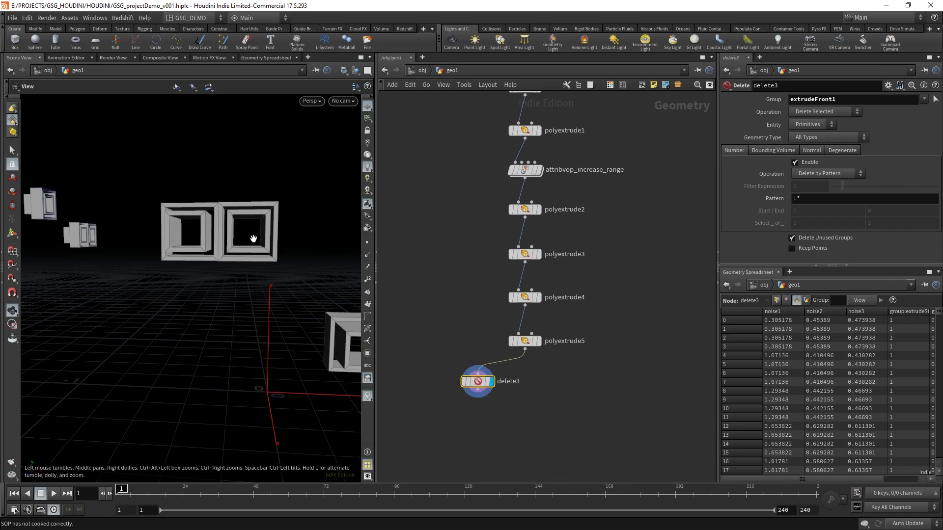
click(833, 114)
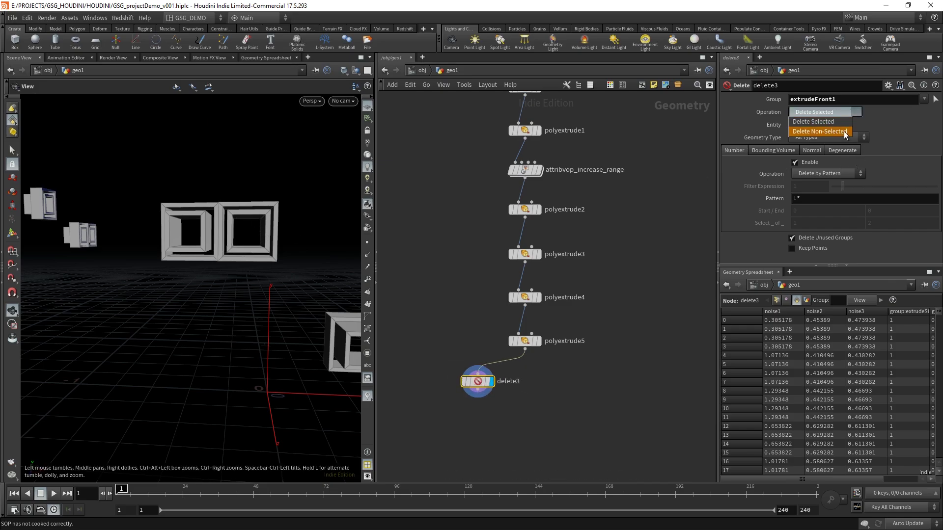
click(841, 132)
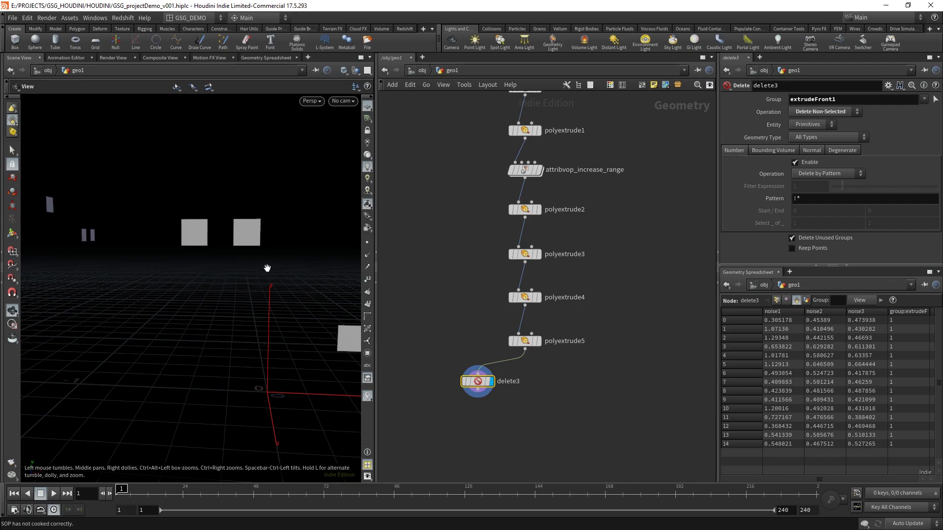
drag(268, 268, 148, 306)
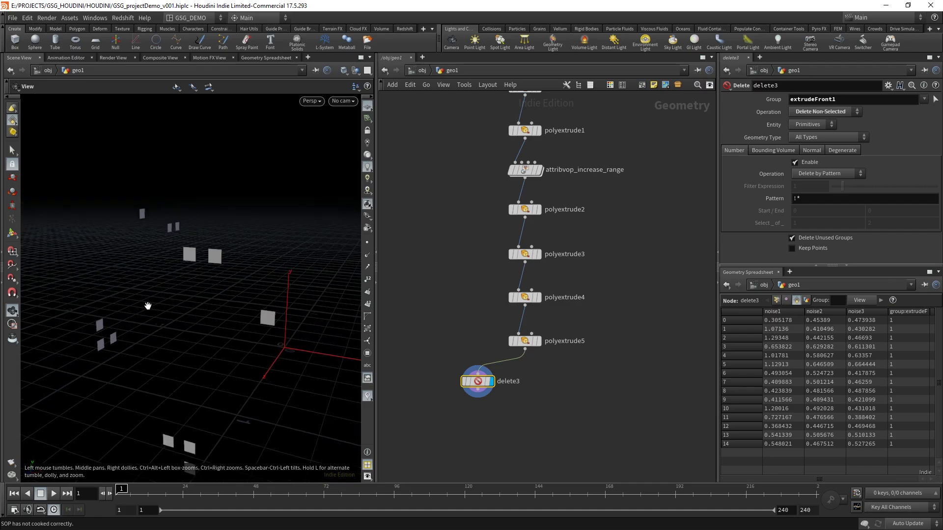
right_drag(148, 306, 242, 261)
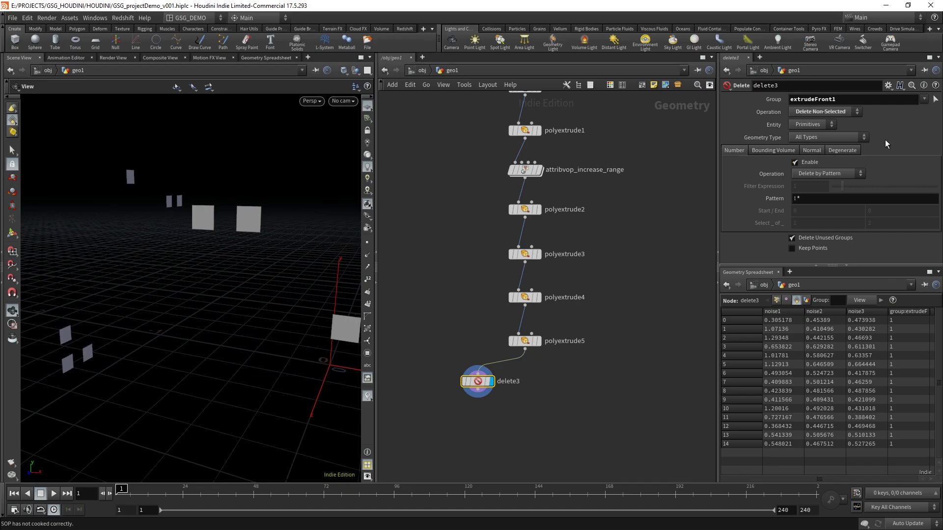
Step: Duplicate the Delete node onto a parallel branch from polyextrude5 and set the copy's operation to Delete Selected
middle_drag(543, 400, 510, 363)
mouse_move(522, 389)
mouse_down()
mouse_move(395, 331)
mouse_move(547, 343)
mouse_up()
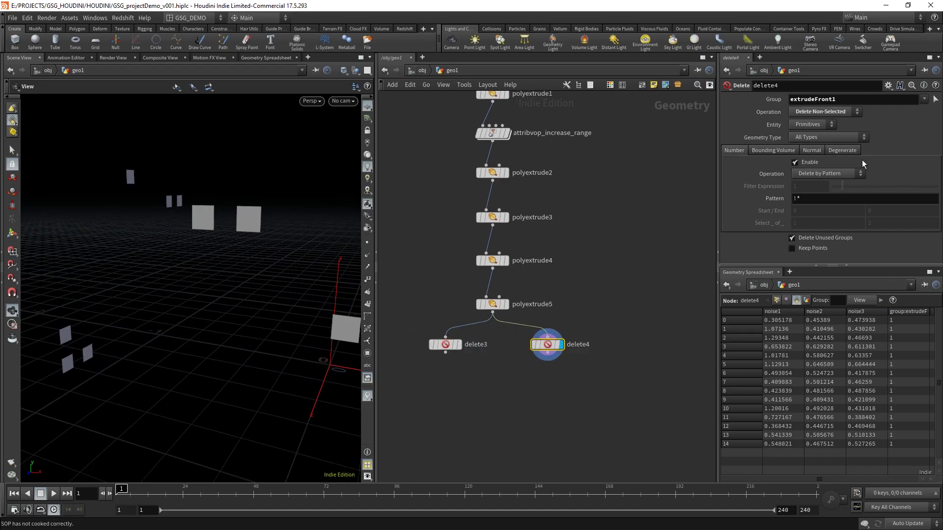
click(843, 113)
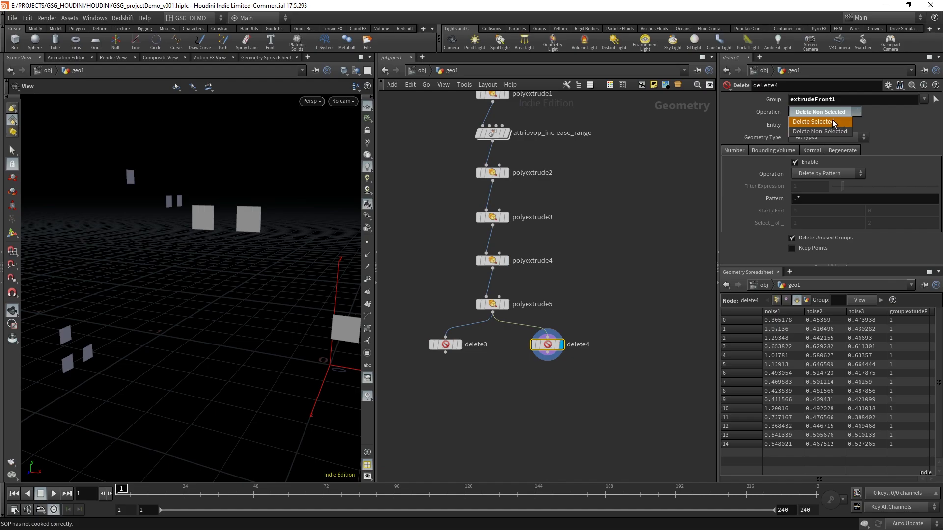
click(833, 122)
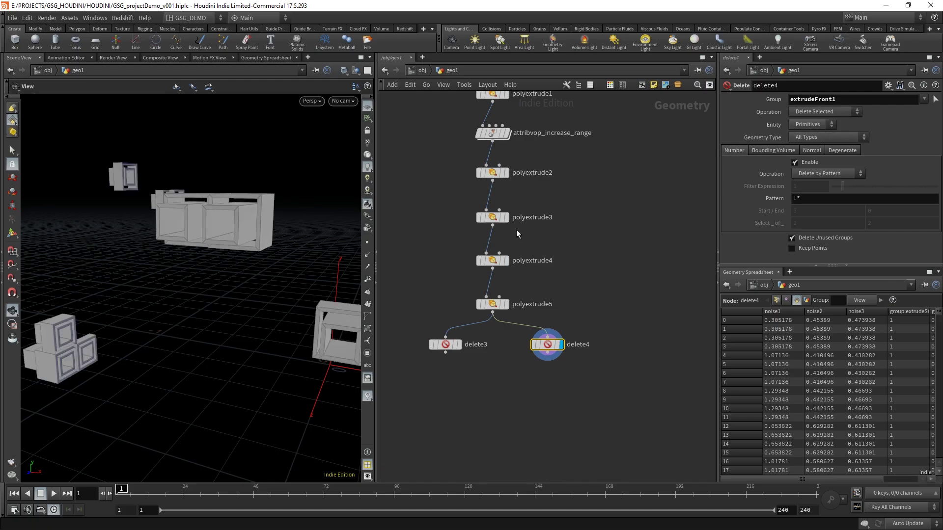
Step: Display the delete3 node's output and examine the isolated front faces, with their point markers shown for part of the inspection
scroll(585, 263, down, 2)
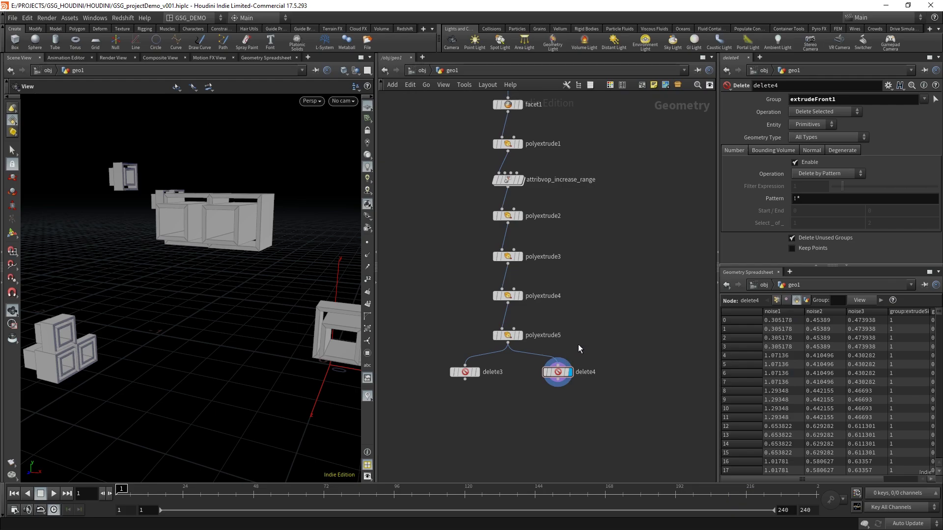
scroll(564, 349, up, 2)
click(545, 271)
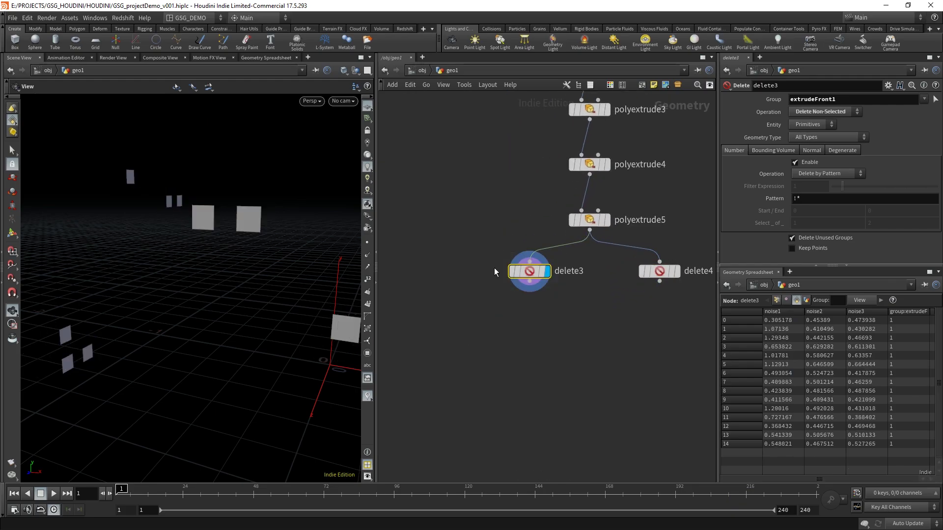
drag(234, 290, 164, 292)
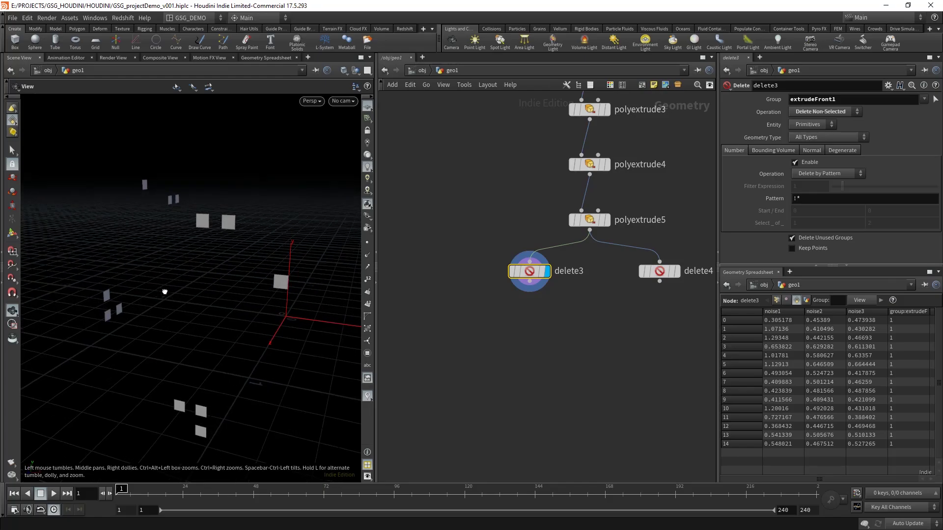
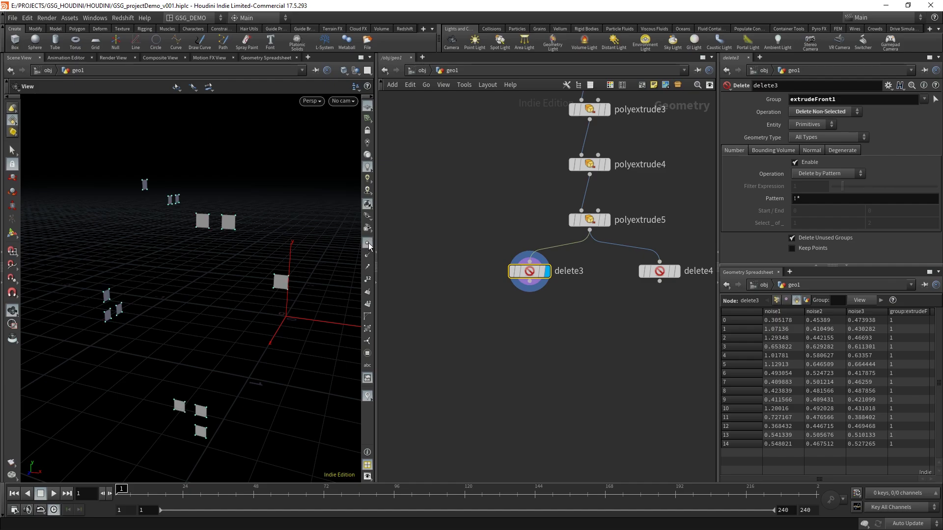
drag(246, 250, 237, 227)
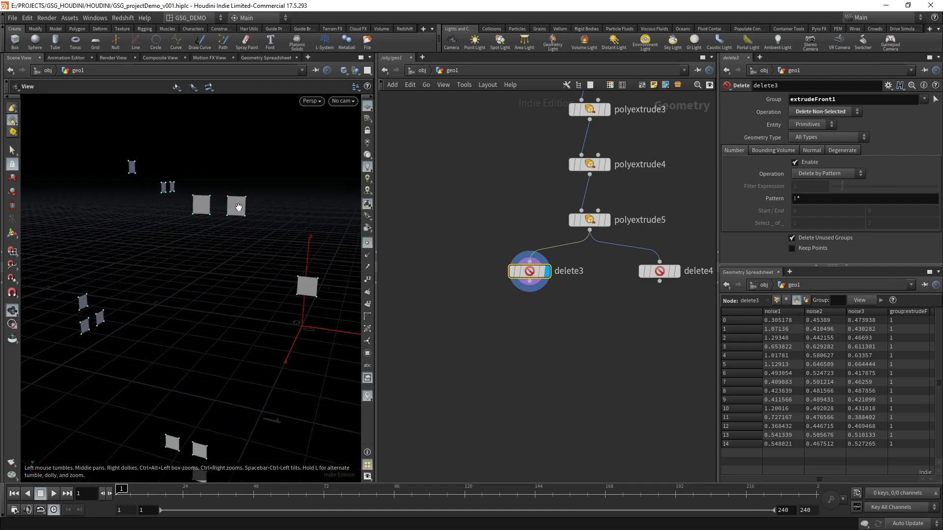
click(367, 242)
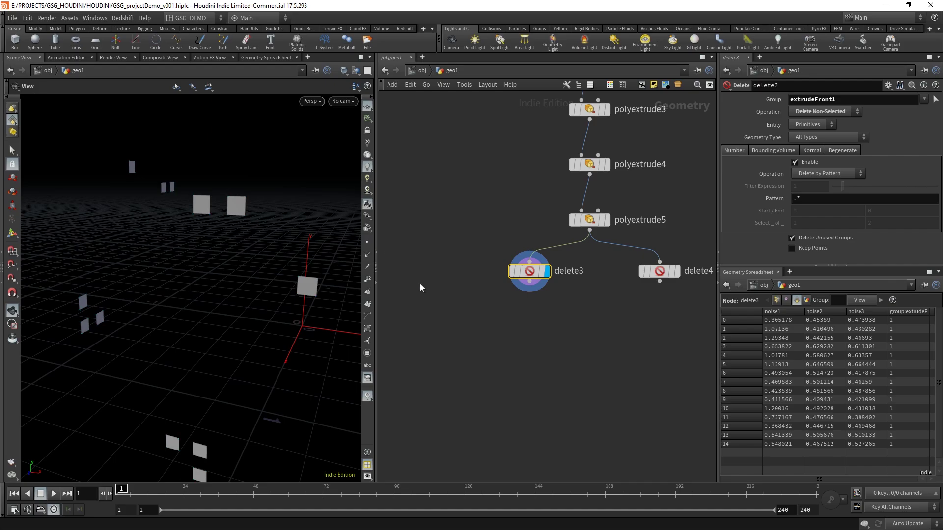
Step: Display the alembic1 node at the start of the network and inspect its node information
click(541, 363)
middle_drag(538, 352, 523, 348)
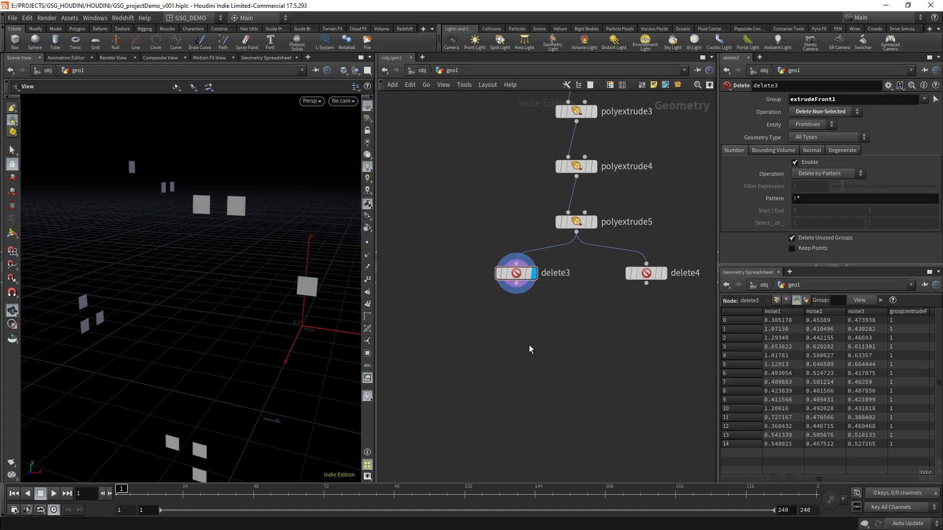
middle_drag(484, 121, 463, 385)
middle_drag(467, 144, 465, 289)
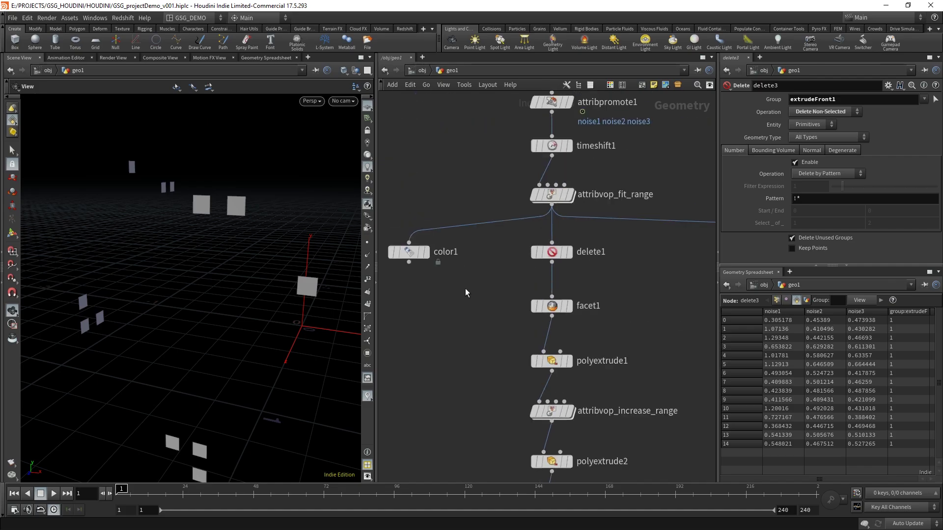
middle_drag(466, 162, 467, 280)
middle_drag(442, 203, 440, 362)
mouse_move(446, 230)
middle_down()
mouse_move(446, 314)
mouse_move(429, 319)
middle_up()
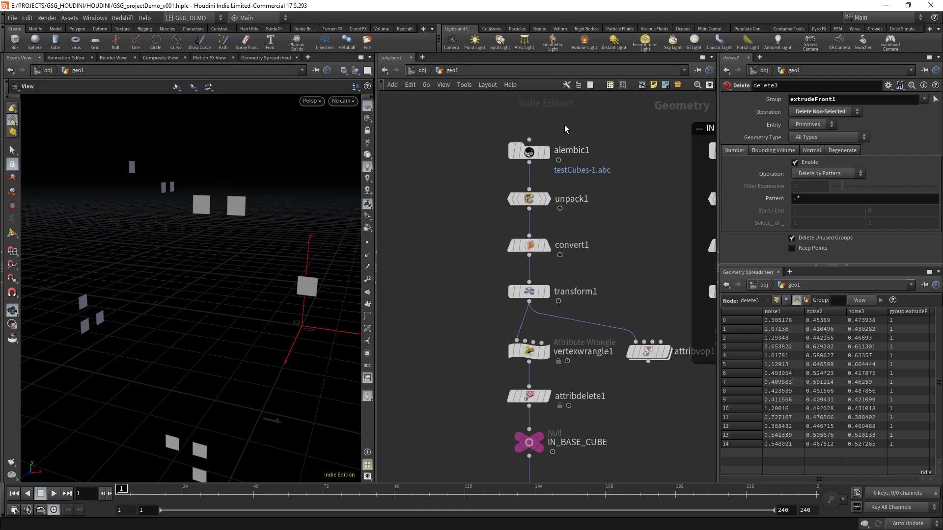
click(539, 153)
click(547, 152)
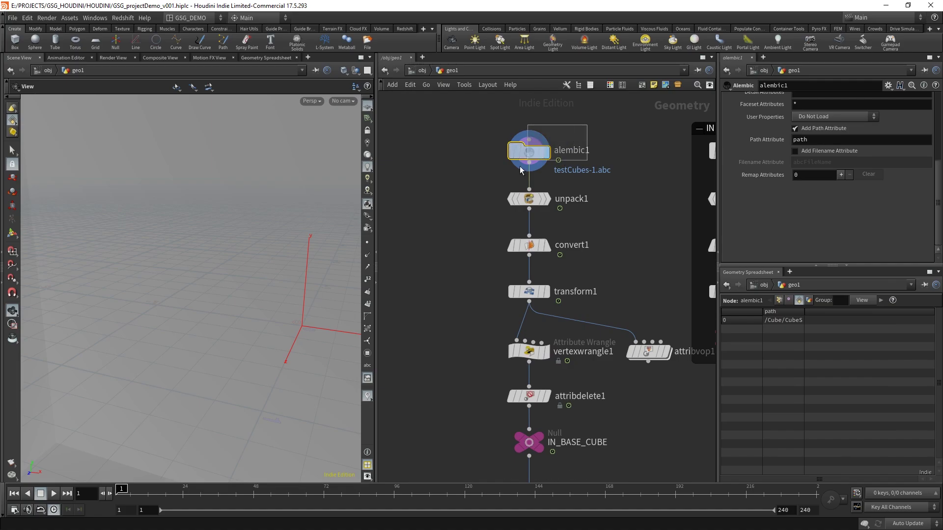
middle_click(534, 155)
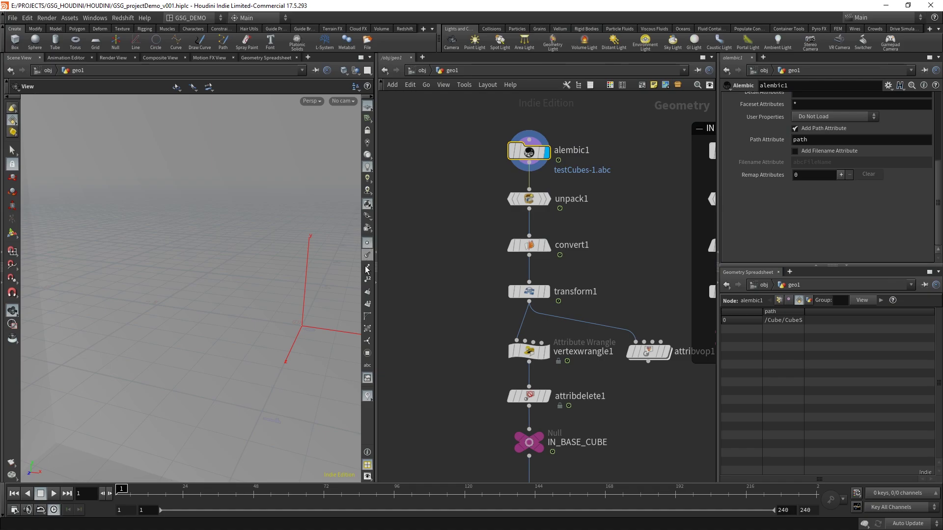
Step: Frame the imported Alembic cube with point markers on and check its point and primitive attributes in the geometry spreadsheet
drag(300, 334, 239, 301)
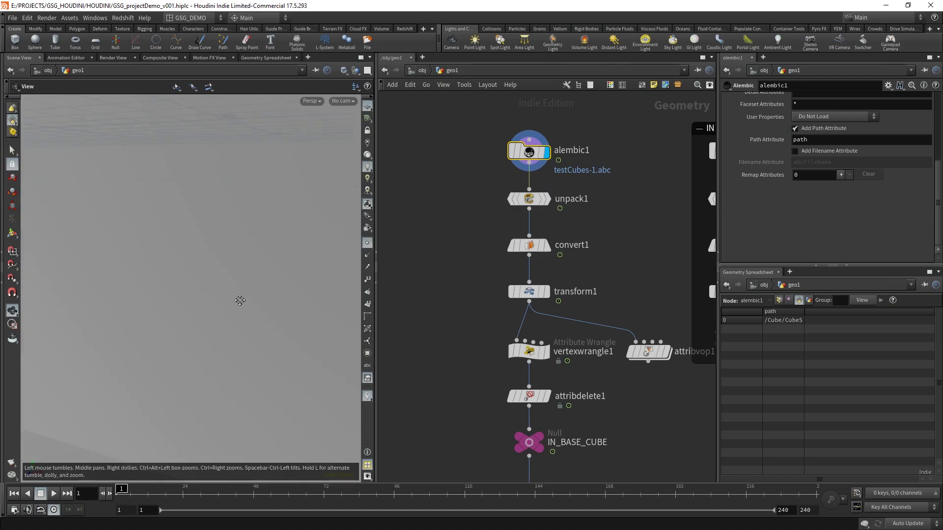
mouse_move(319, 312)
mouse_down()
mouse_move(157, 321)
mouse_move(237, 269)
mouse_move(130, 242)
mouse_move(209, 261)
mouse_move(113, 286)
mouse_up()
key(h)
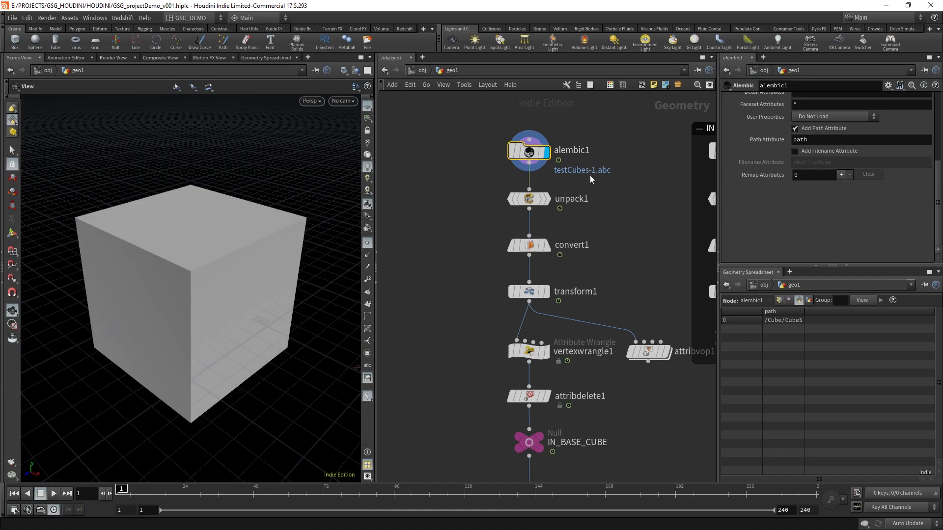
click(778, 300)
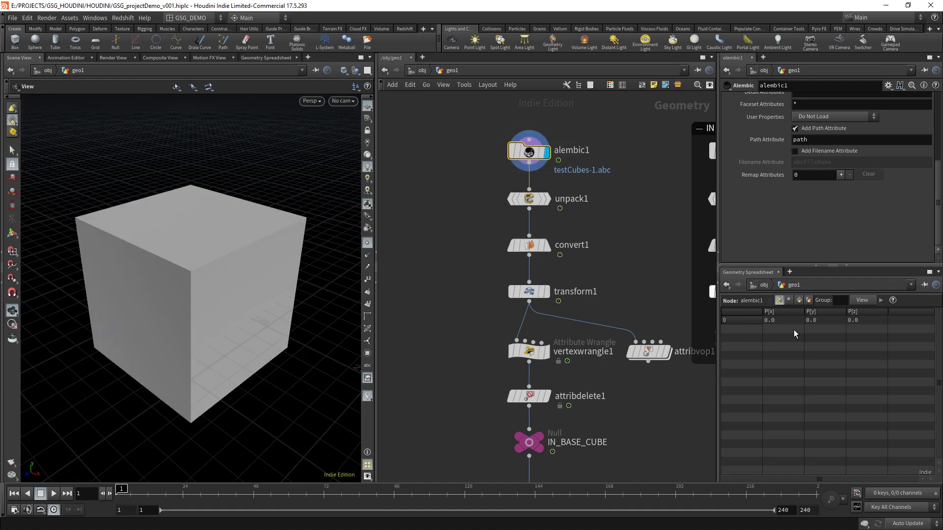
click(799, 300)
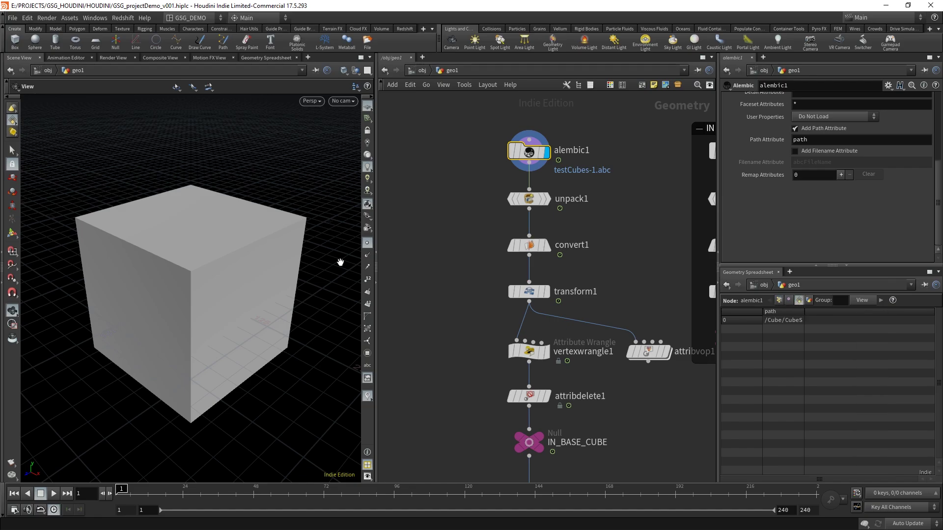
Step: Display the delete3 node's output again, frame its faces, and examine them with the point markers hidden
middle_drag(440, 372, 451, 142)
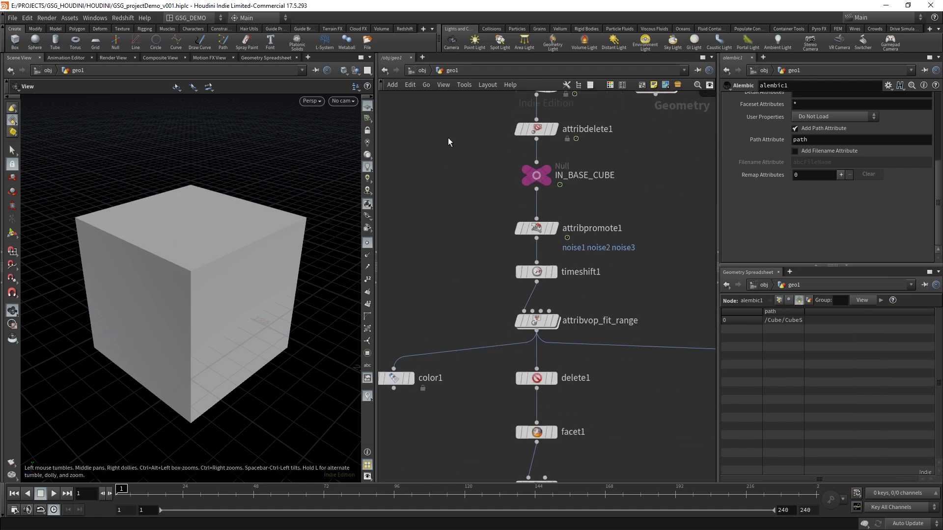
middle_drag(452, 422, 454, 147)
middle_drag(457, 442, 455, 144)
middle_drag(504, 396, 492, 396)
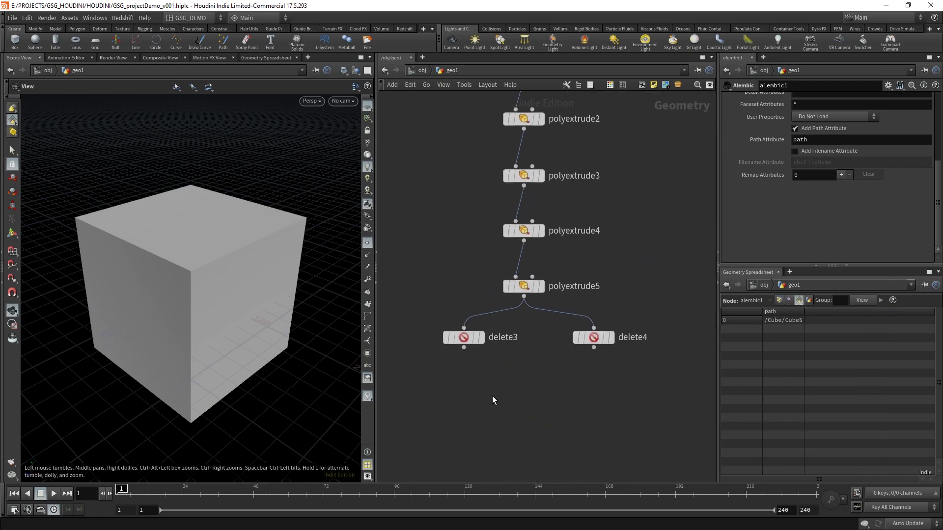
scroll(492, 393, up, 3)
click(479, 319)
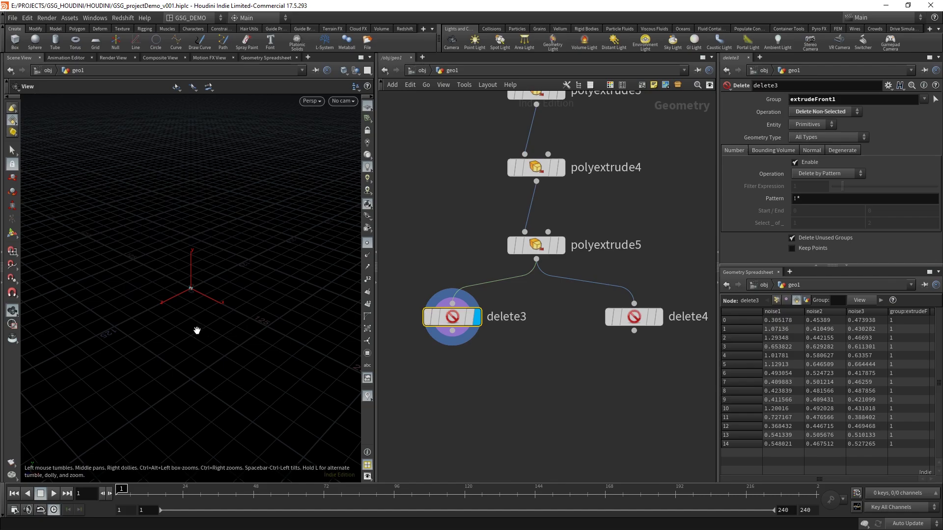
key(f)
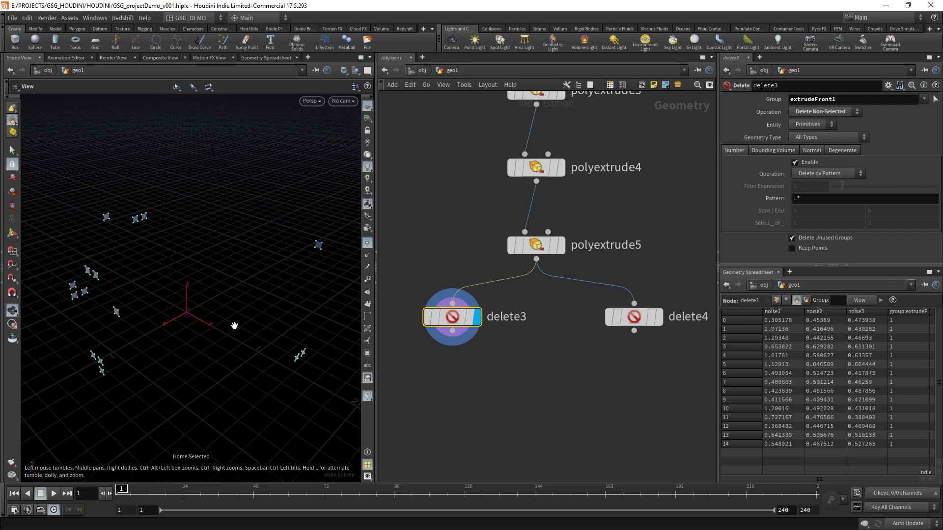
click(367, 244)
drag(161, 344, 243, 290)
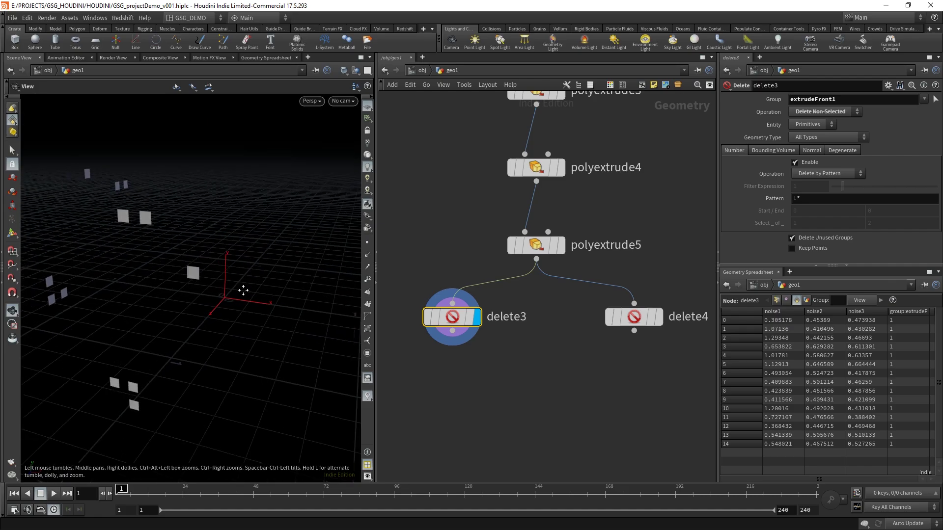
middle_drag(243, 290, 236, 305)
right_drag(236, 305, 227, 273)
middle_drag(227, 274, 252, 288)
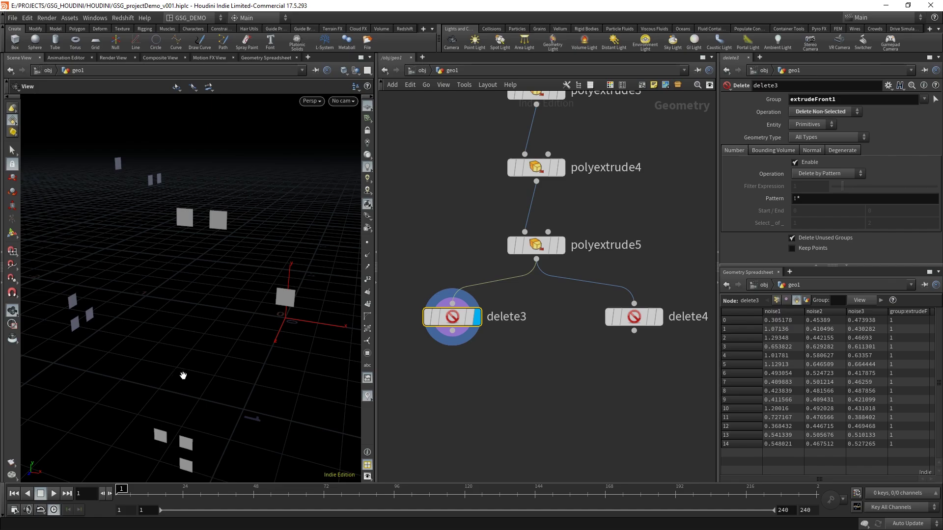
Step: Add a Pack node, wire delete3 into it, and display its output
middle_drag(484, 382, 496, 347)
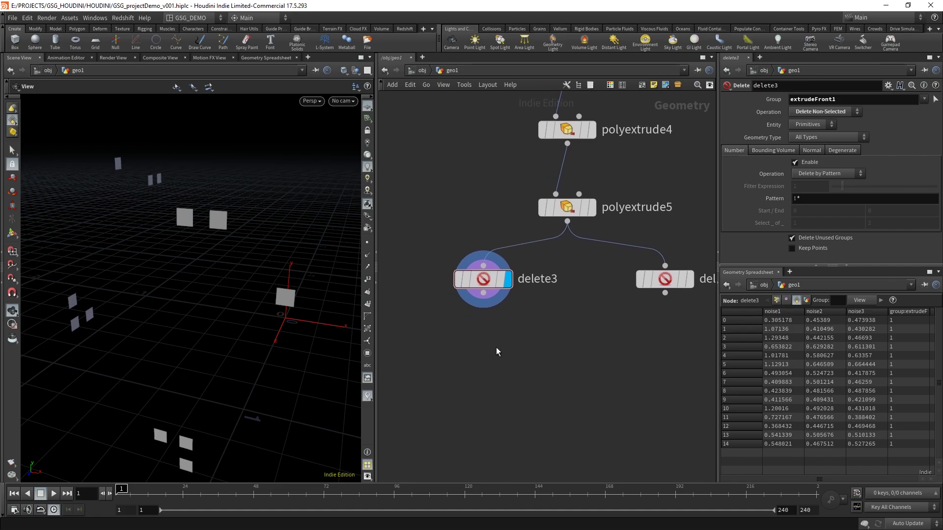
key(Tab)
text(pac)
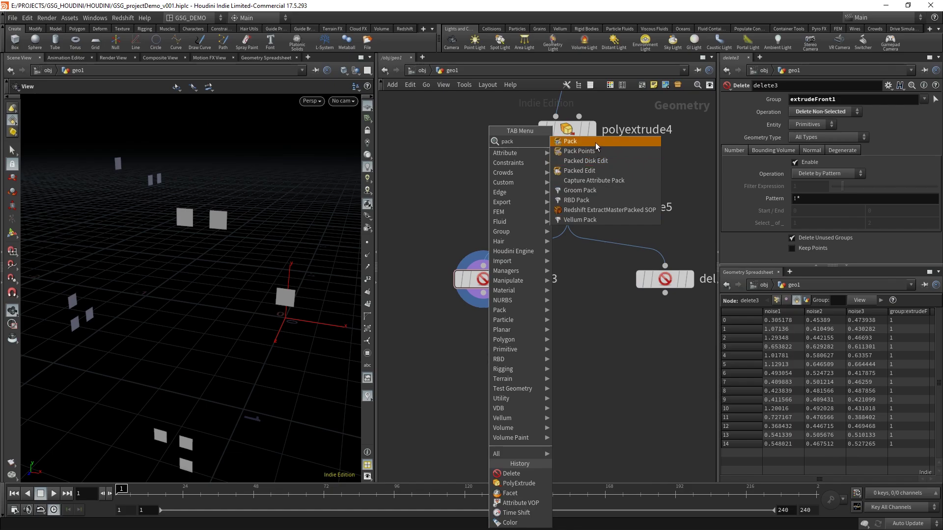
click(595, 143)
click(535, 352)
click(531, 323)
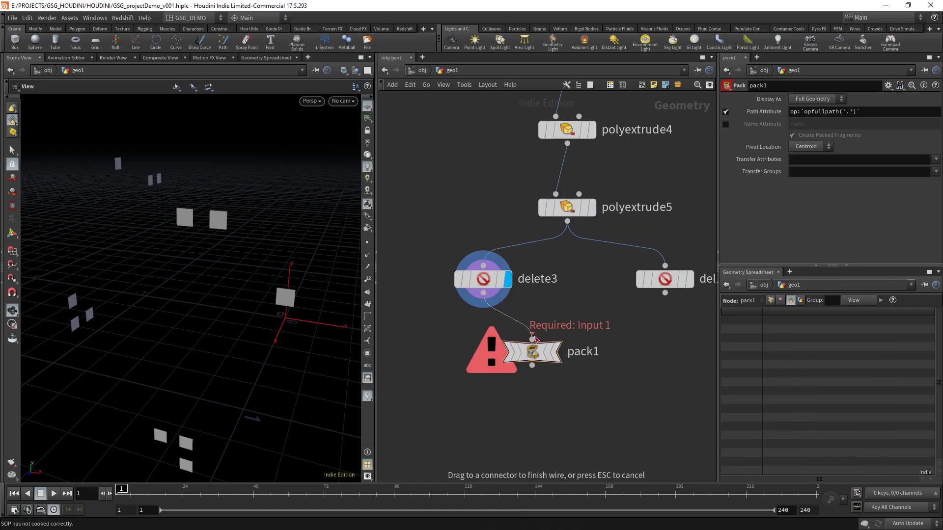
click(483, 293)
click(557, 352)
click(560, 353)
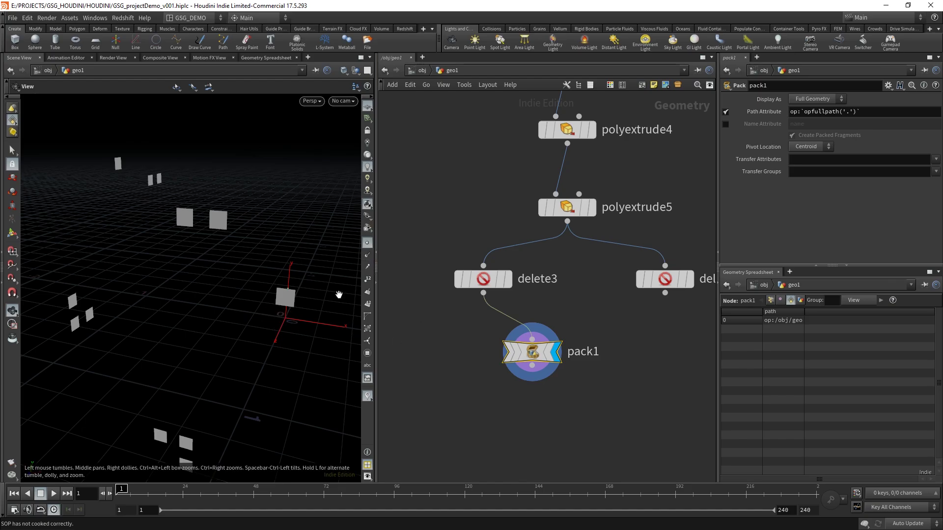
Step: Inspect the packed faces and the Pack node's information, and delete the Pack node
middle_drag(282, 334, 235, 343)
drag(234, 343, 244, 301)
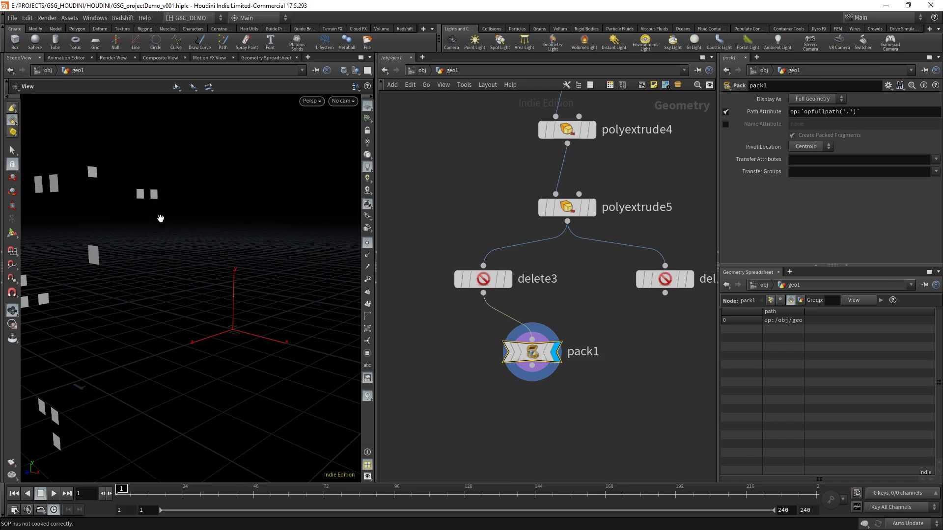
middle_click(532, 352)
drag(601, 340, 506, 397)
key(Delete)
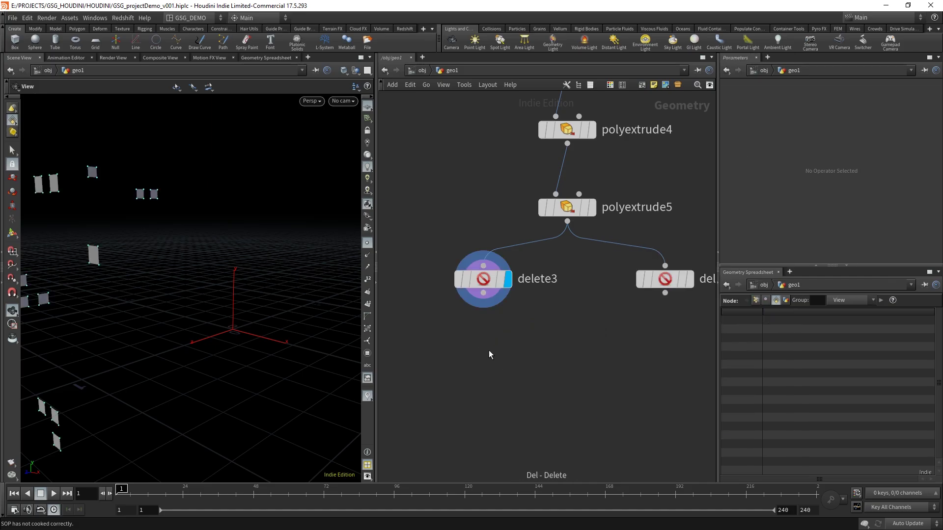
Step: Add an Assemble node after delete3 and display its output
drag(235, 278, 245, 301)
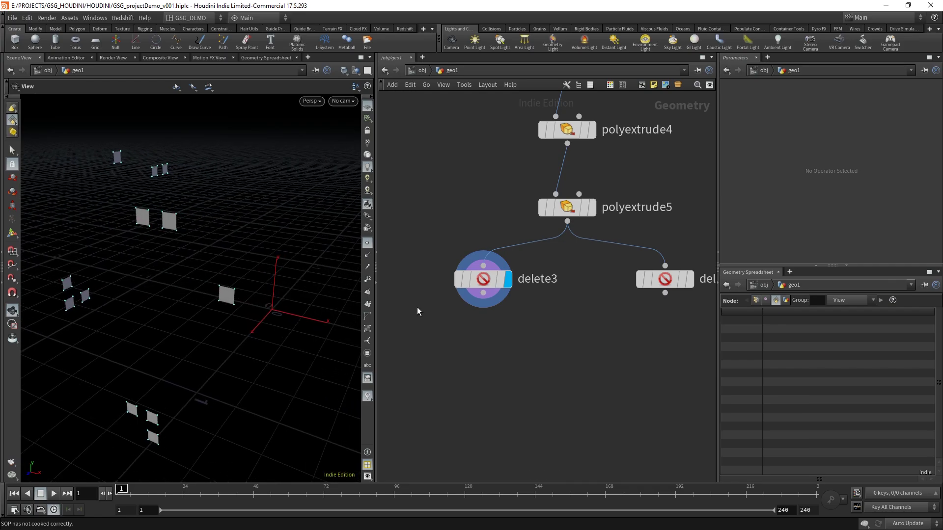
key(Tab)
text(ass)
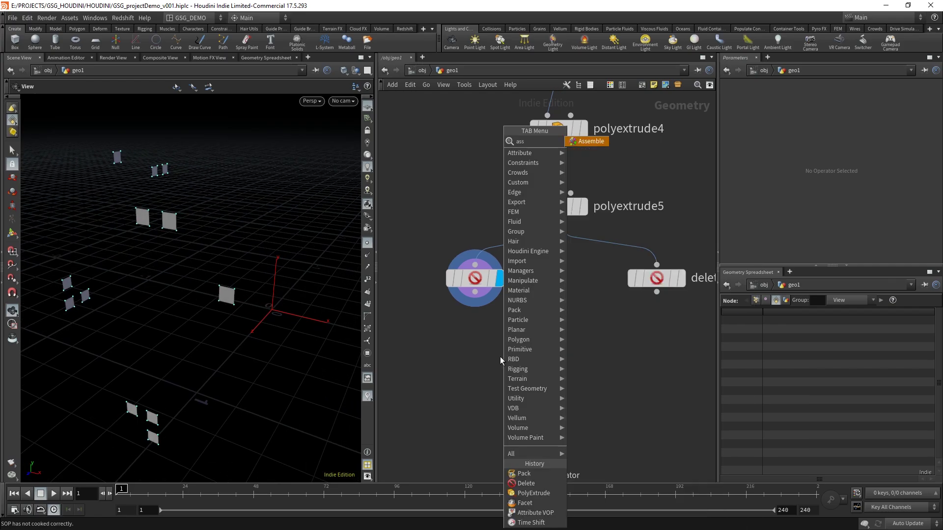
click(591, 142)
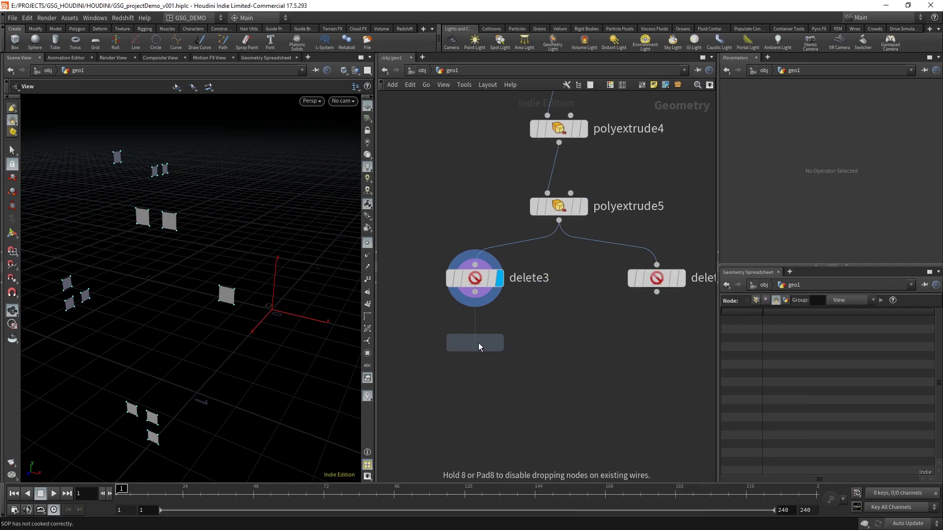
click(480, 347)
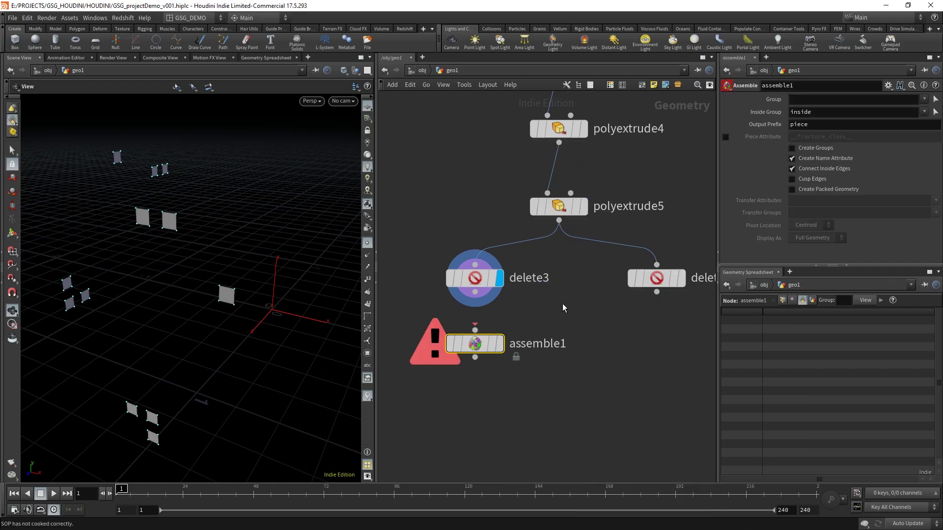
click(499, 345)
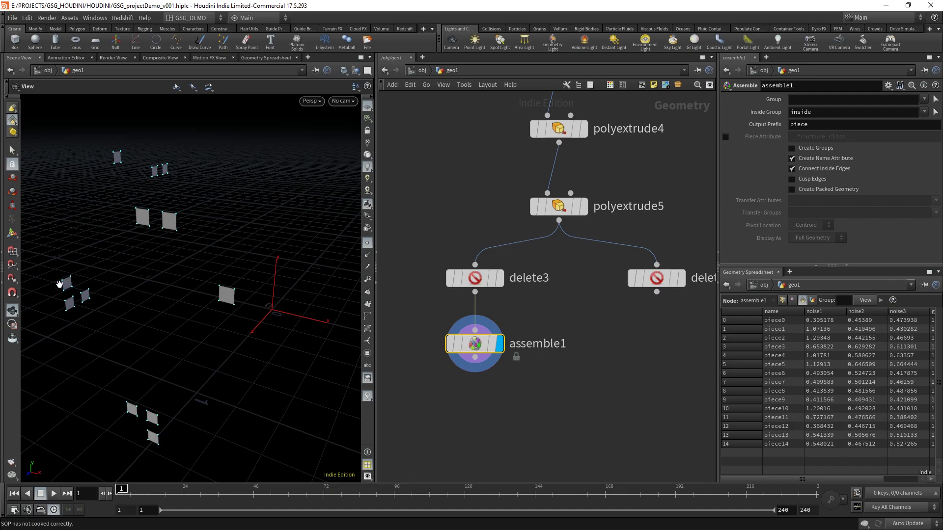
Step: Enable Create Packed Geometry on the Assemble node and check the resulting packed pieces
click(825, 188)
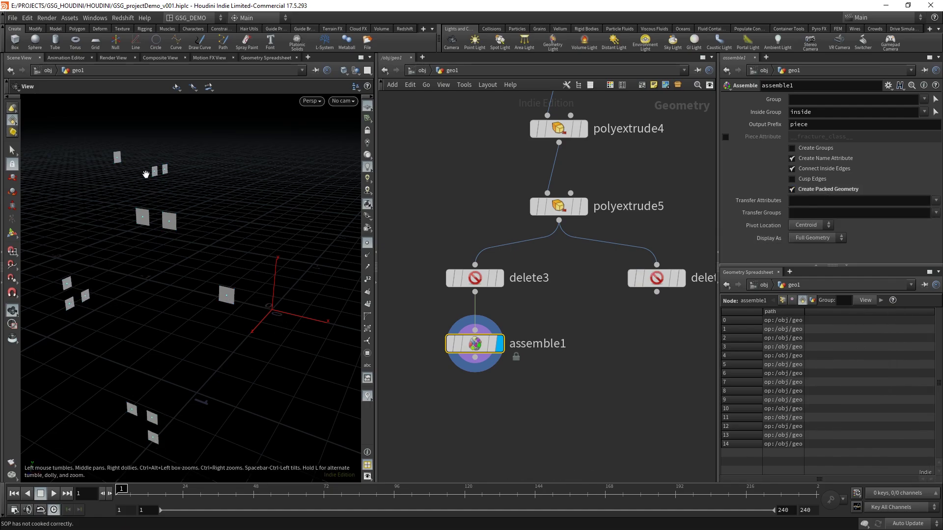
middle_drag(299, 231, 257, 236)
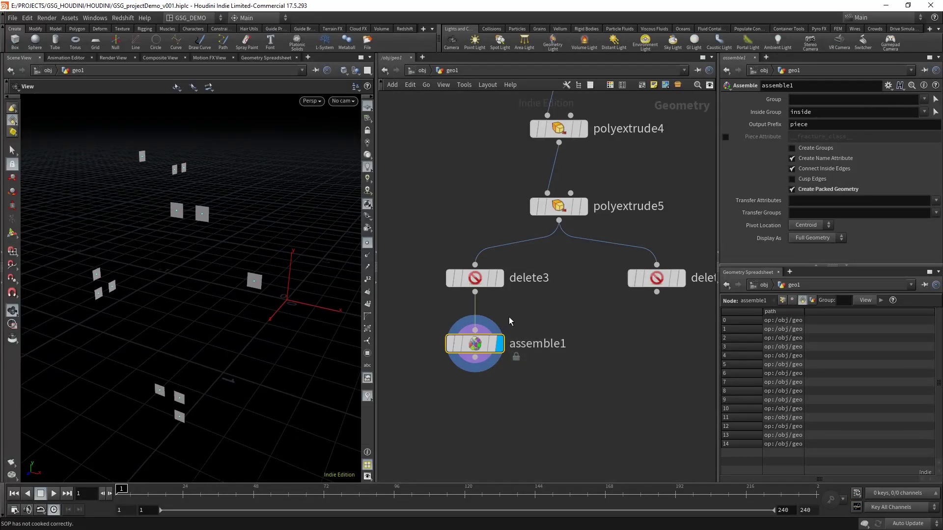
middle_drag(467, 405, 493, 362)
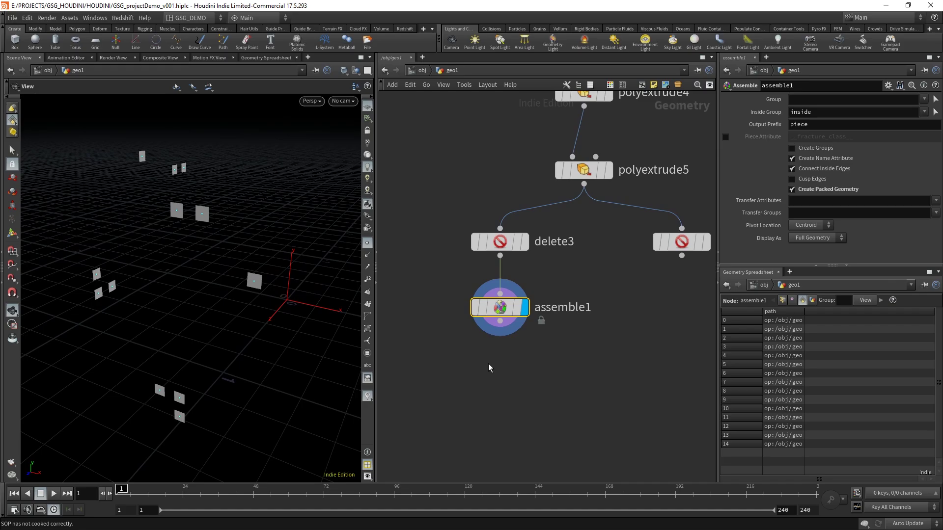
Step: Add a Delete node after assemble1 and display its output
key(Tab)
text(del)
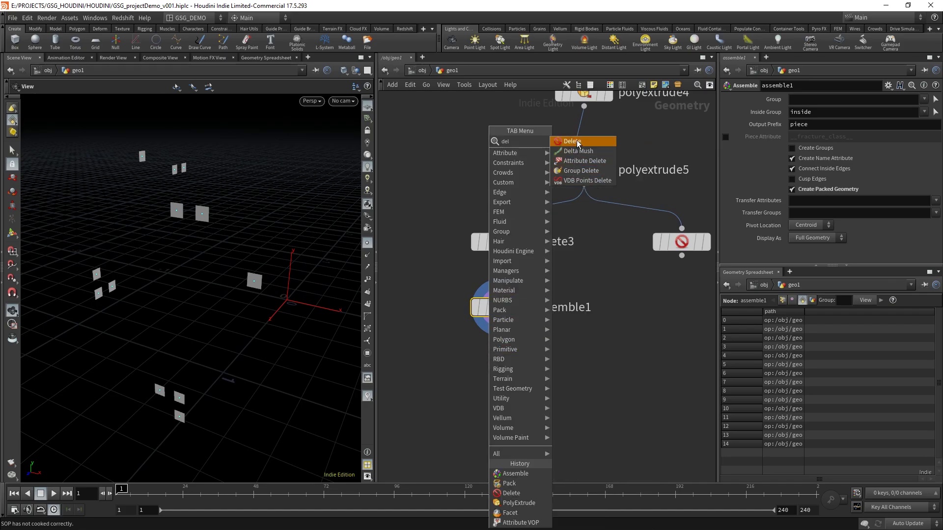
click(578, 141)
click(503, 376)
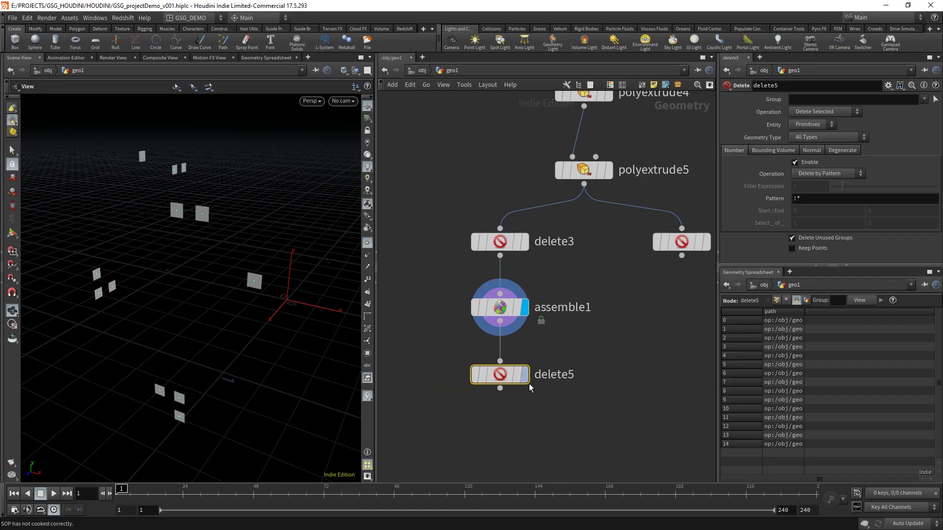
drag(573, 397, 439, 354)
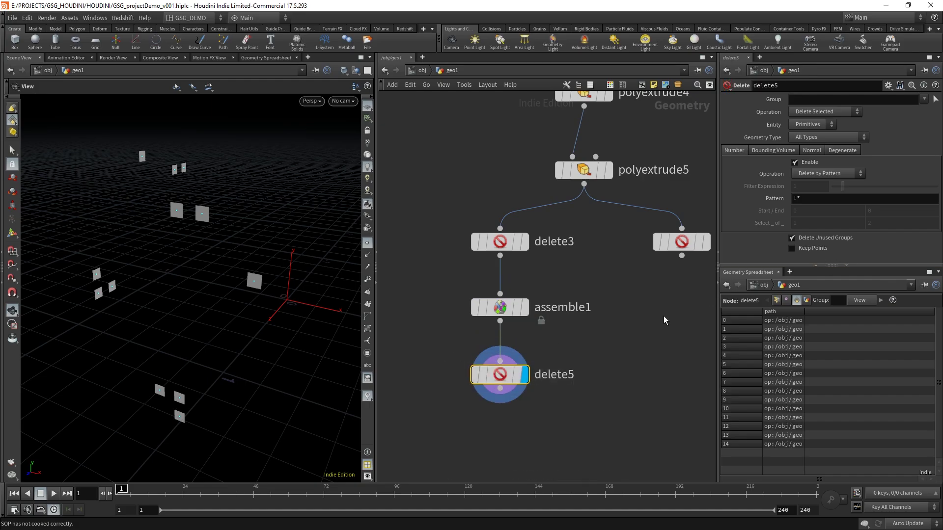
drag(619, 410, 442, 352)
Step: Enable Keep Points on delete5, set its pattern to * to remove all primitives, and check the node's information
click(798, 201)
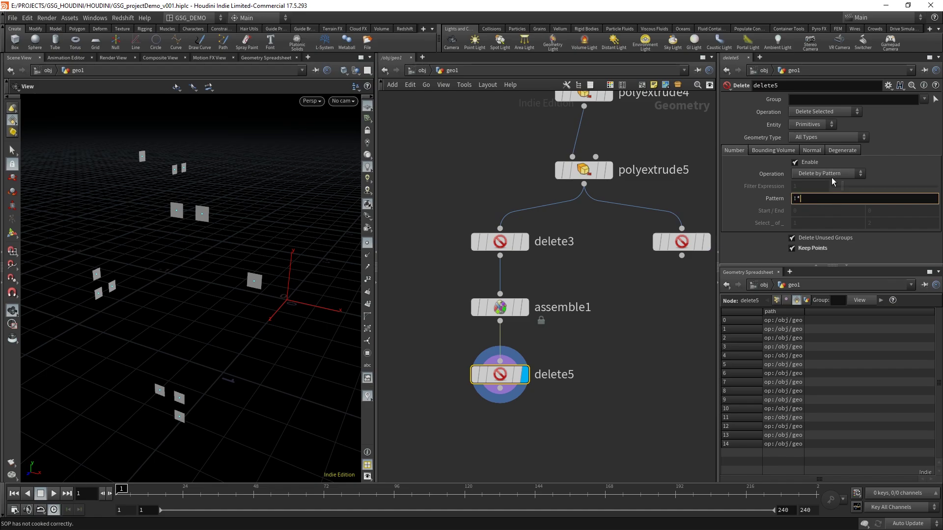
double_click(796, 199)
text(*)
key(Return)
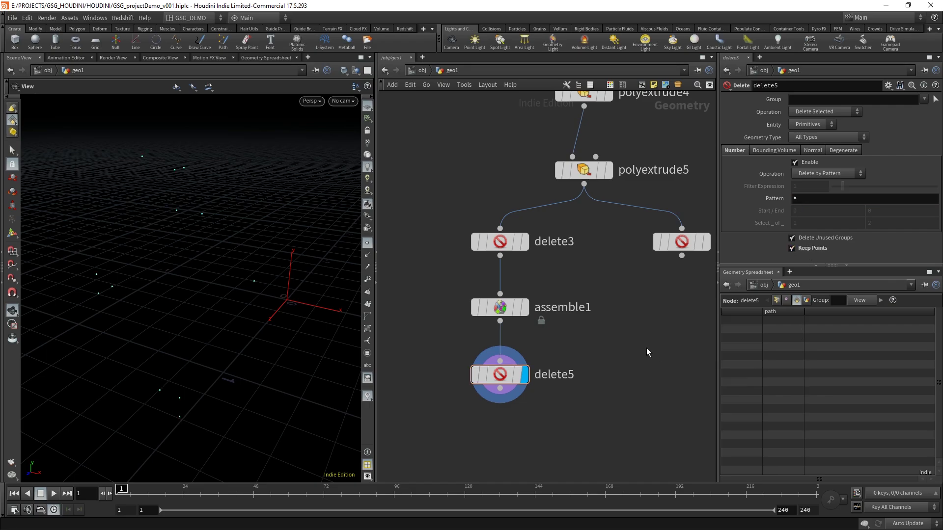
middle_drag(287, 238, 178, 269)
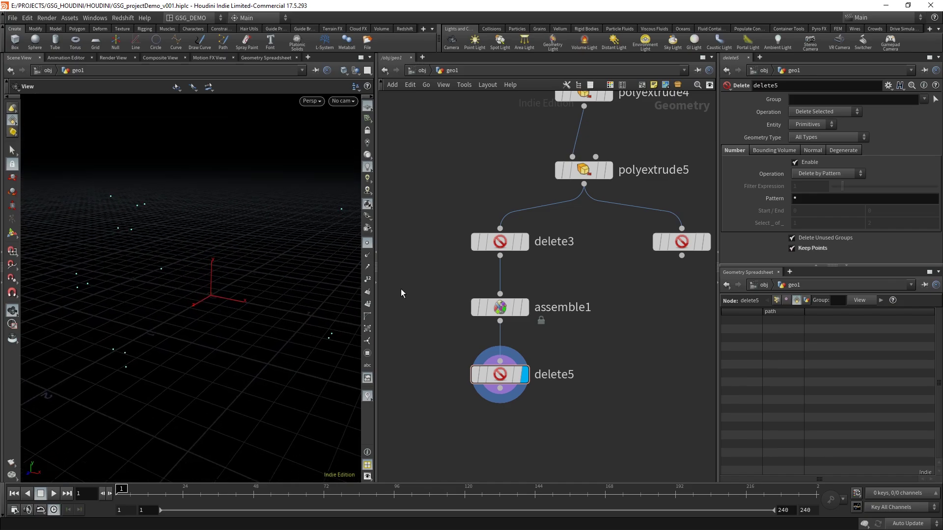
middle_click(506, 374)
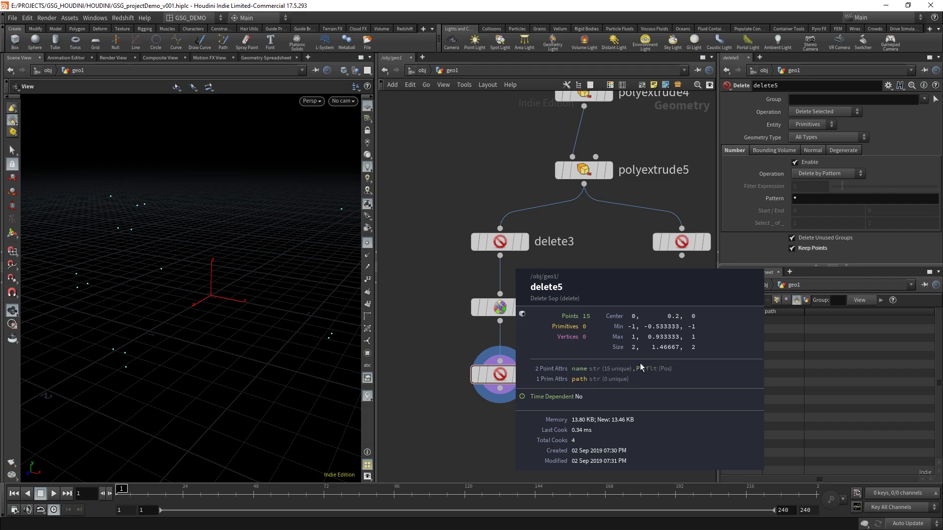
middle_drag(640, 363, 613, 365)
Step: Insert an Attribute Delete node between assemble1 and delete5
click(511, 307)
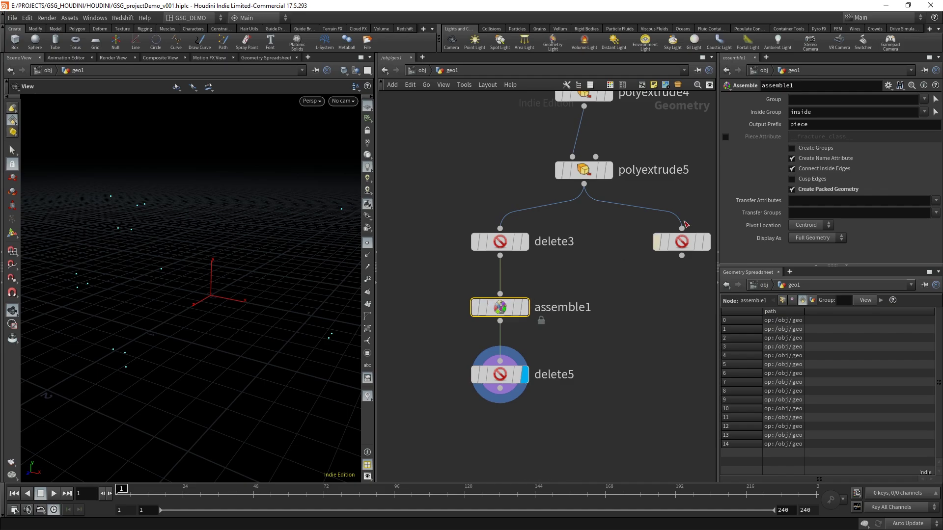
click(792, 159)
click(568, 372)
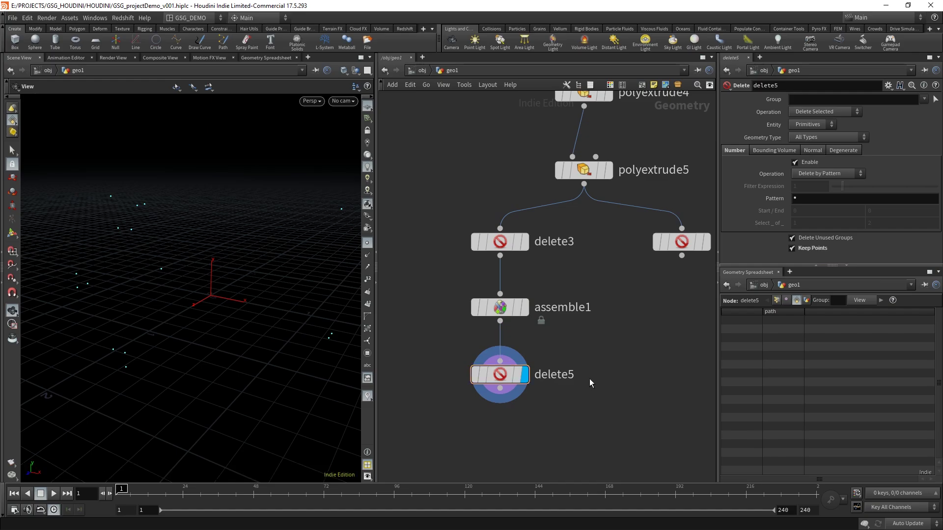
key(Tab)
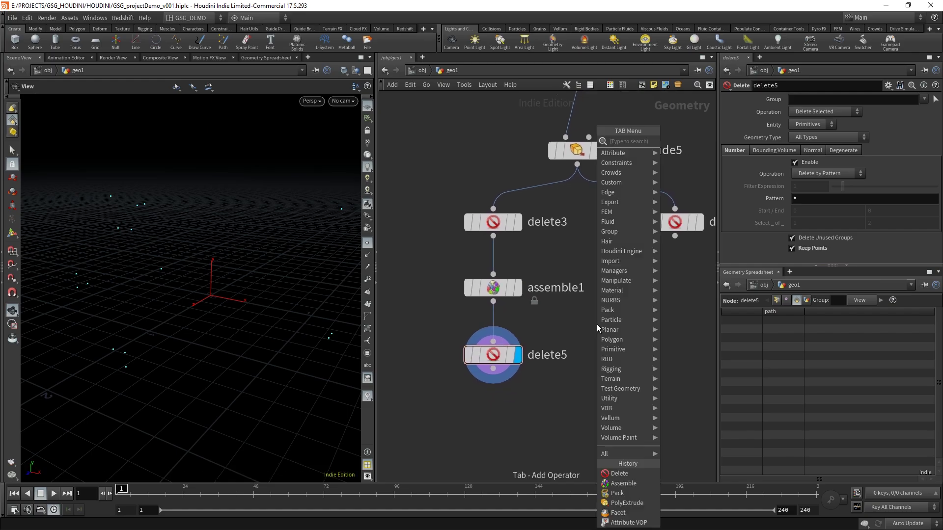
text(atde)
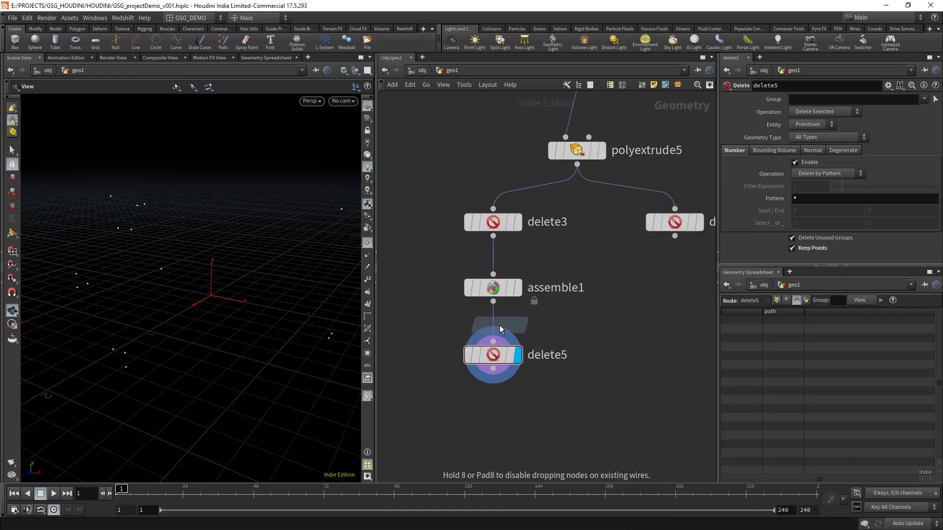
click(494, 328)
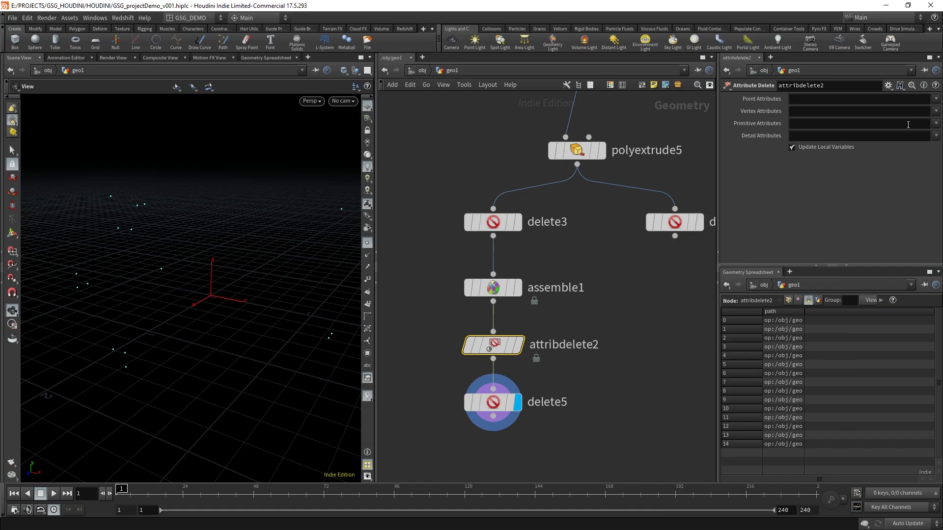
Step: Set the Attribute Delete node to remove the path primitive attribute and the name point attribute, and select delete5
click(936, 124)
click(930, 135)
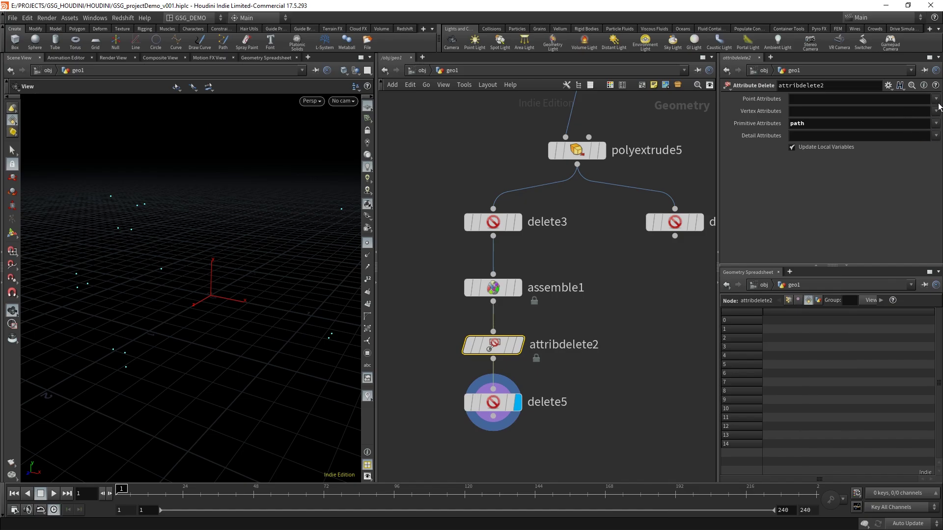
click(936, 98)
click(918, 120)
click(493, 402)
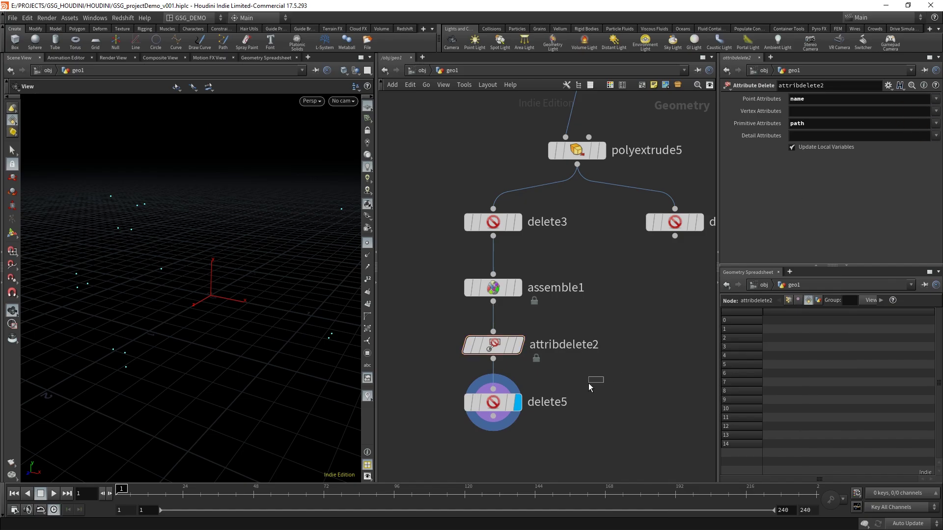
middle_drag(493, 402, 593, 411)
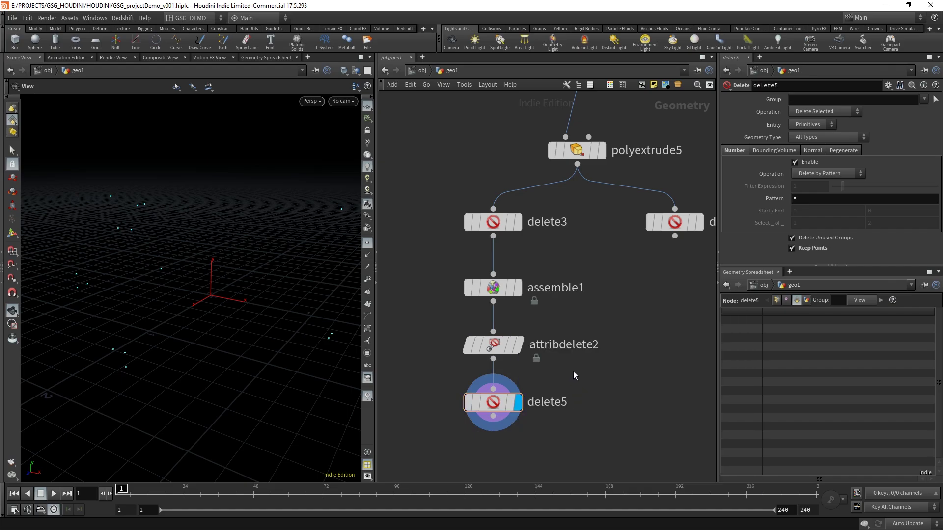
Step: Add a Copy to Points node below delete5 and wire delete5 into its target points input
middle_drag(573, 371, 587, 331)
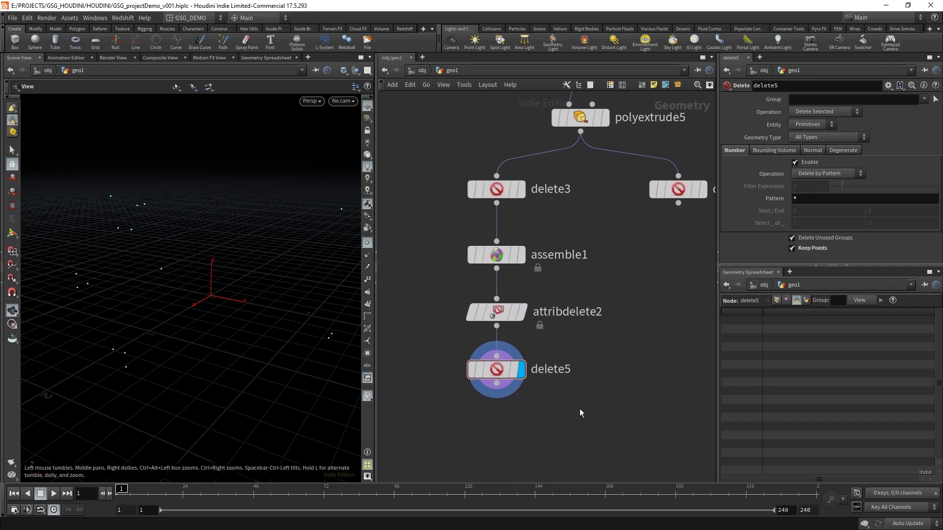
middle_drag(580, 413, 465, 400)
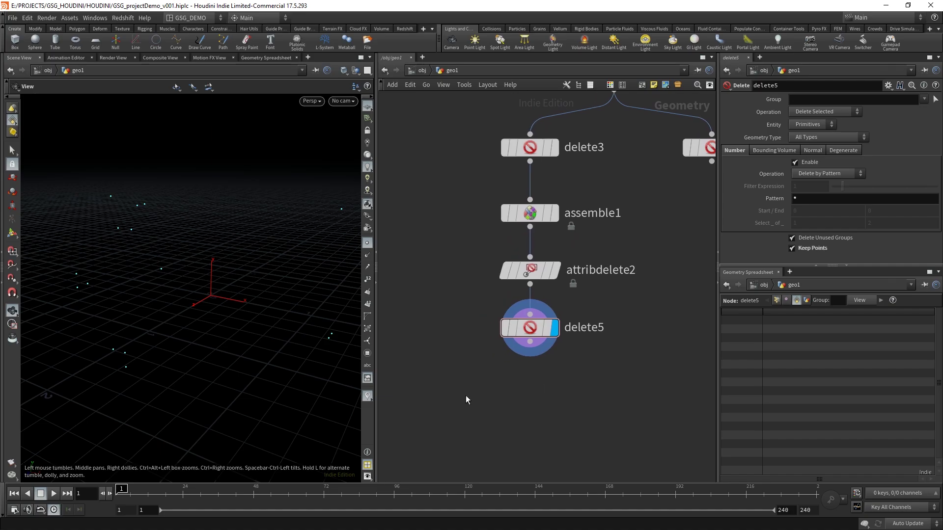
key(Tab)
text(c)
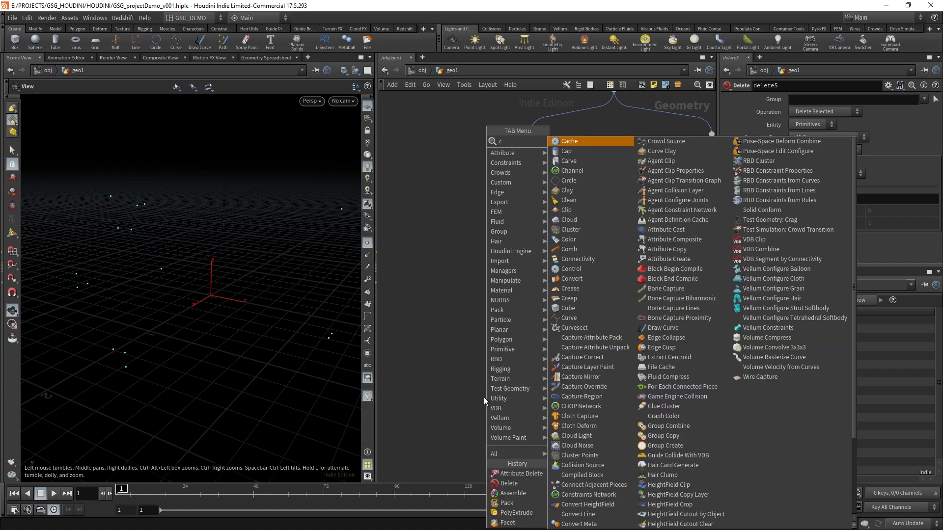
text(opypoi)
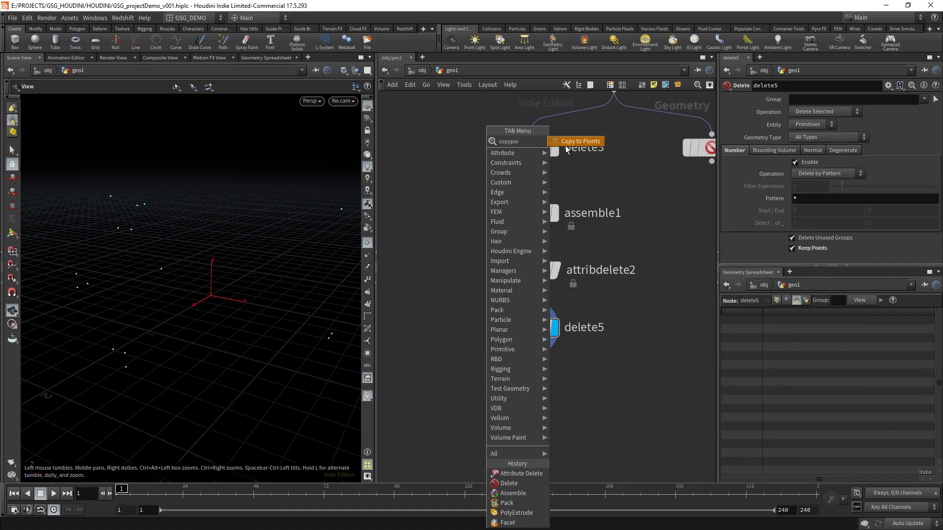
key(Return)
click(470, 405)
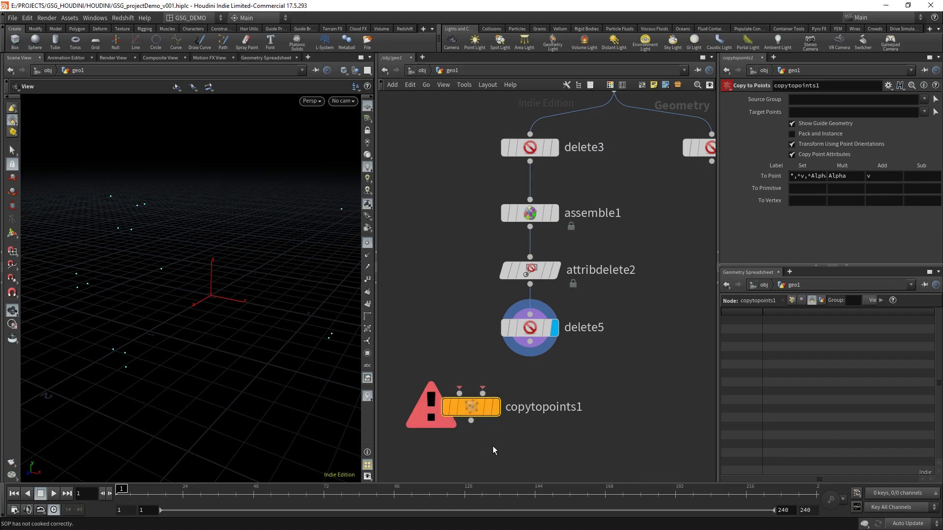
drag(473, 411, 471, 421)
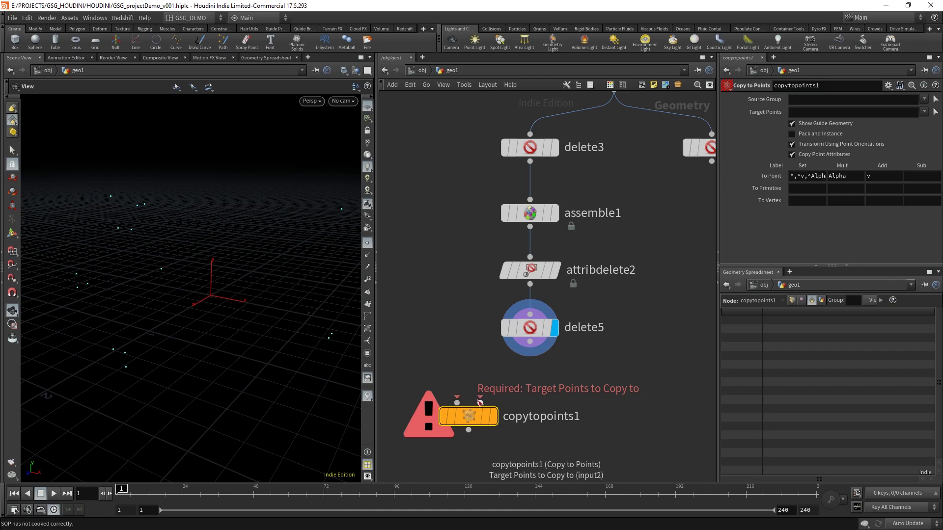
click(480, 402)
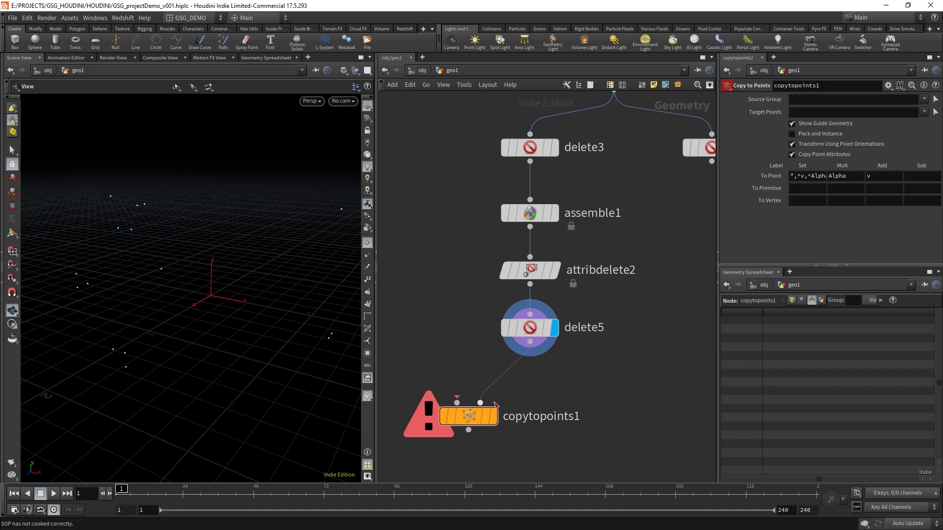
Step: Add a Tube node beside attribdelete2 and display it
middle_drag(446, 333, 472, 311)
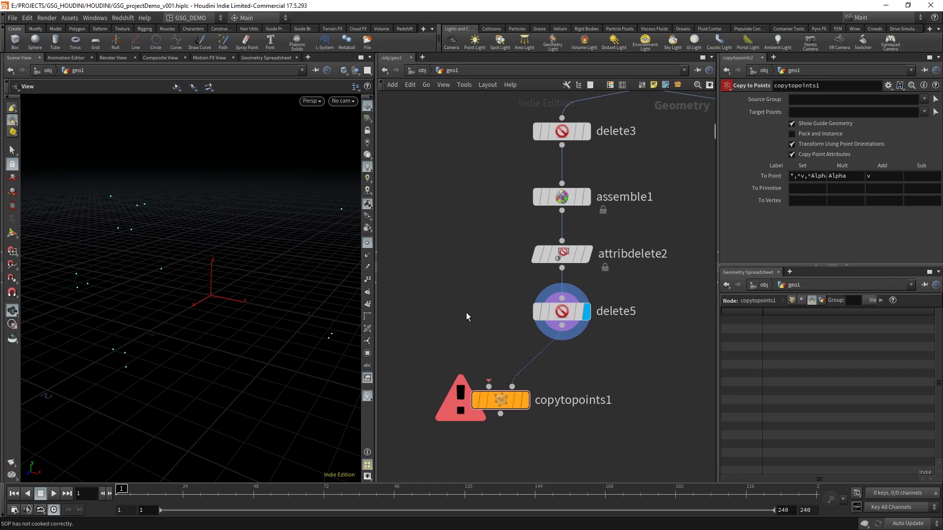
key(Tab)
text(tub)
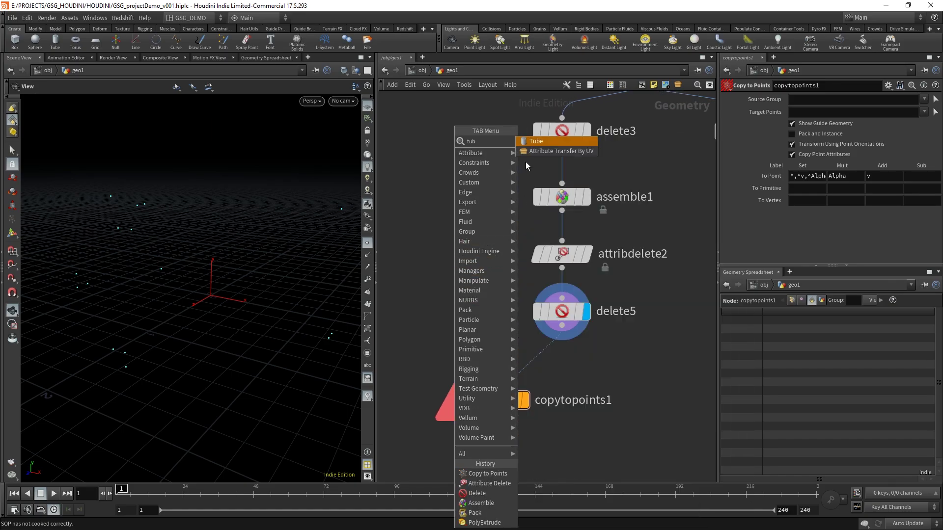
click(544, 141)
click(442, 252)
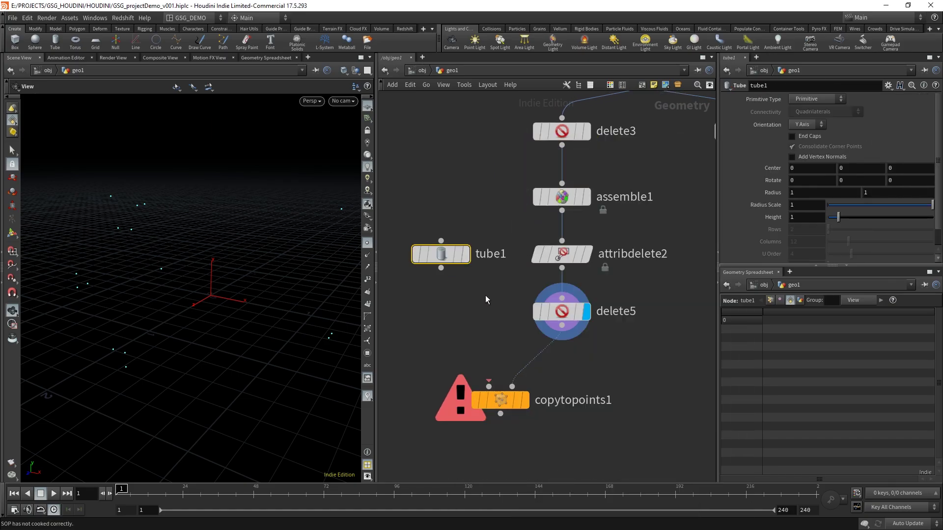
click(466, 257)
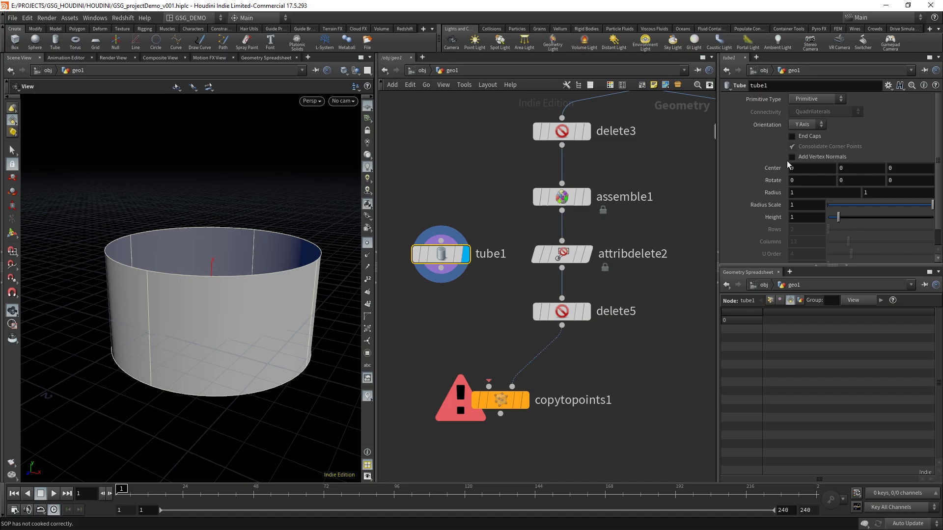
Step: Set both radius values of tube1 to 0.01 and enable End Caps
middle_drag(774, 194, 725, 219)
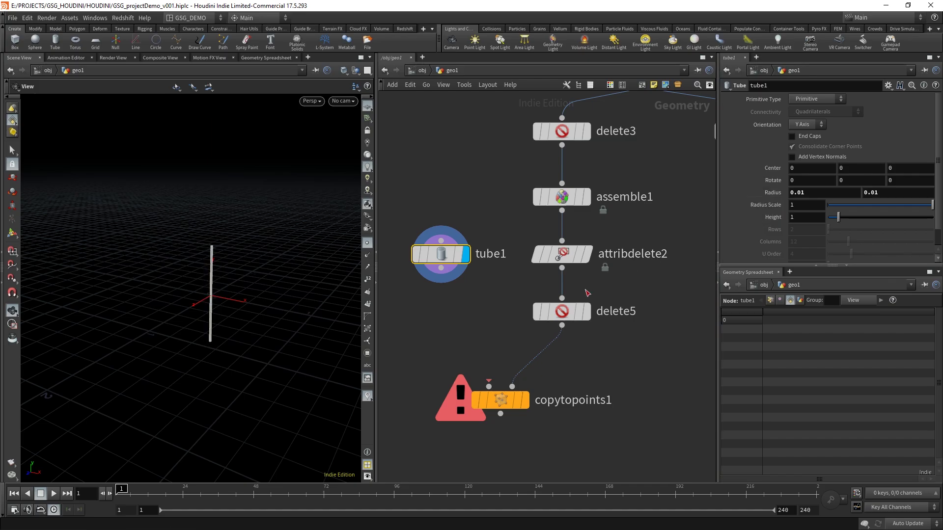
click(808, 138)
drag(227, 295, 243, 245)
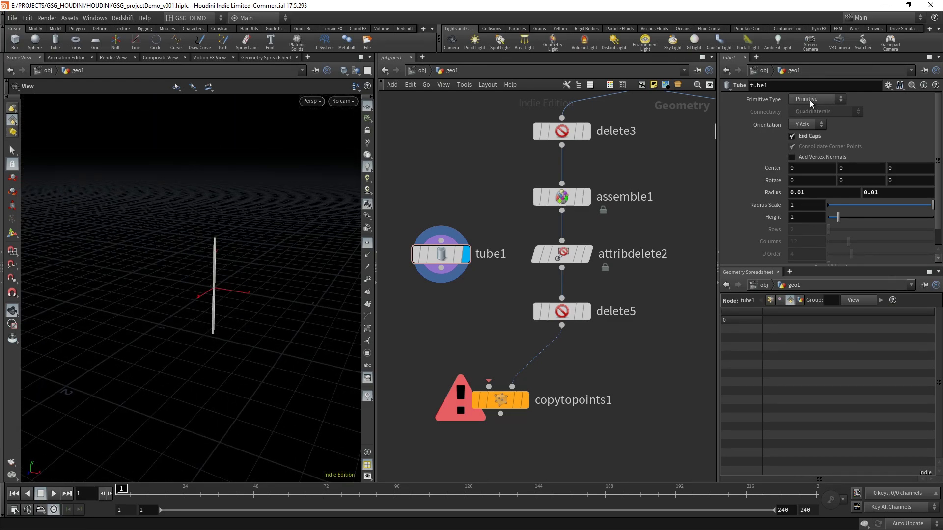
Step: Check the tube node's information and set its primitive type to Polygon
middle_click(441, 253)
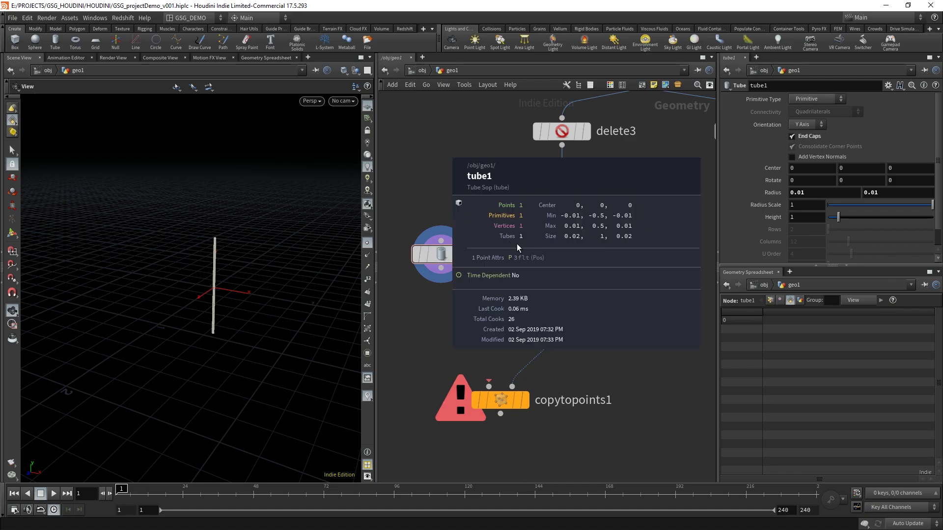
click(816, 99)
click(815, 120)
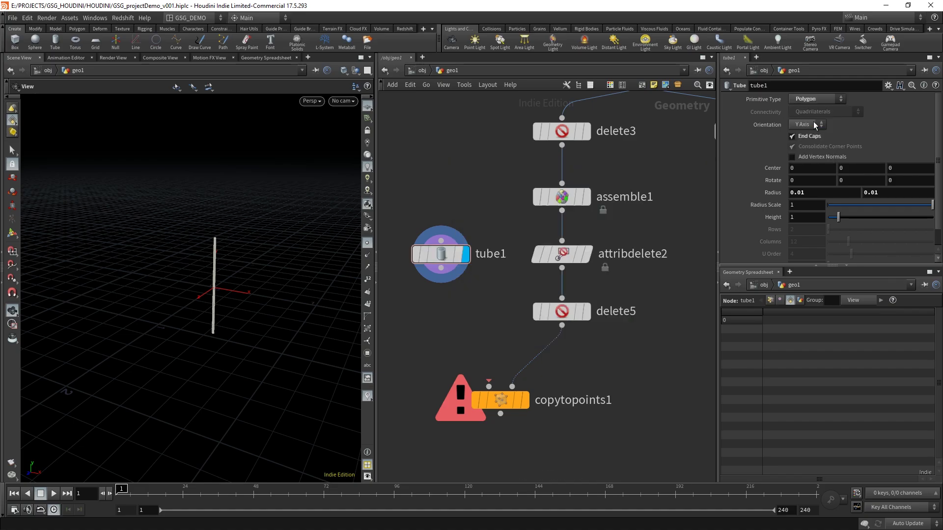
middle_click(442, 259)
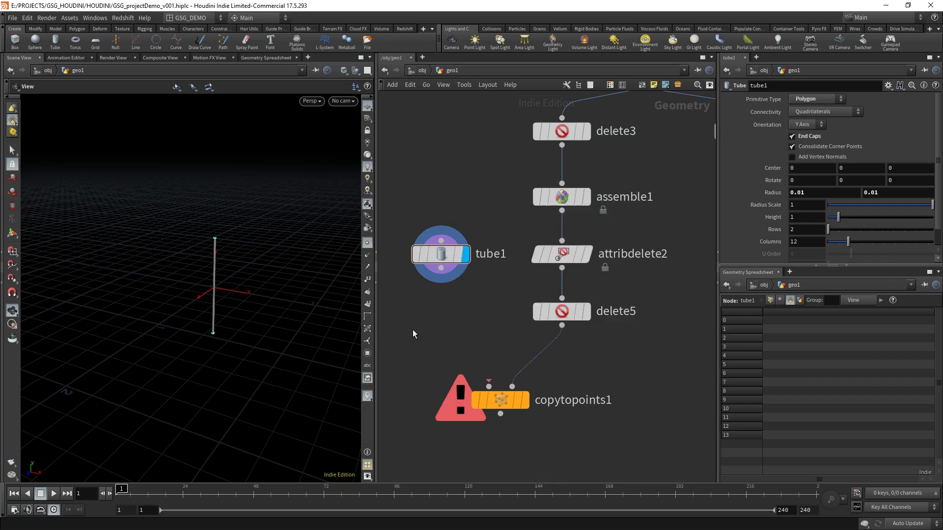
Step: Wire tube1 into the first input of copytopoints1 and display the copied tubes, with delete5 shown as a template
drag(430, 240, 477, 358)
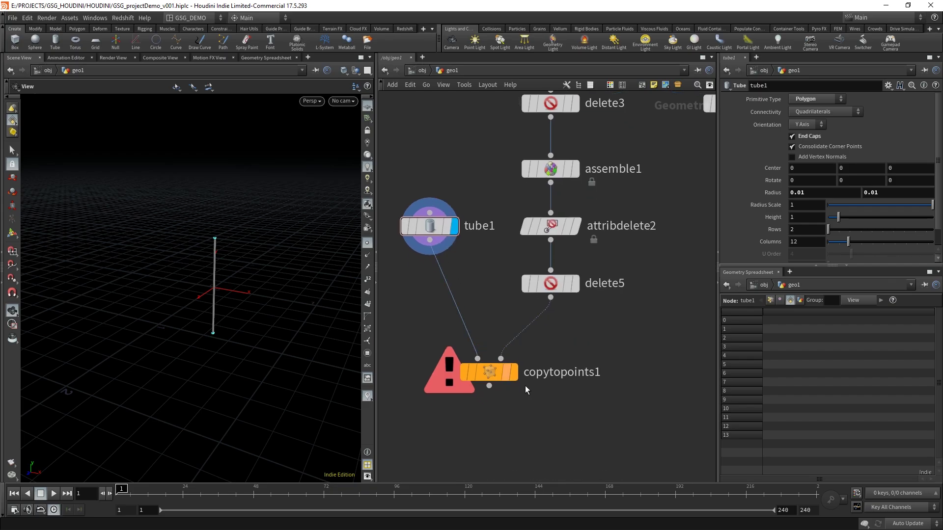
click(515, 374)
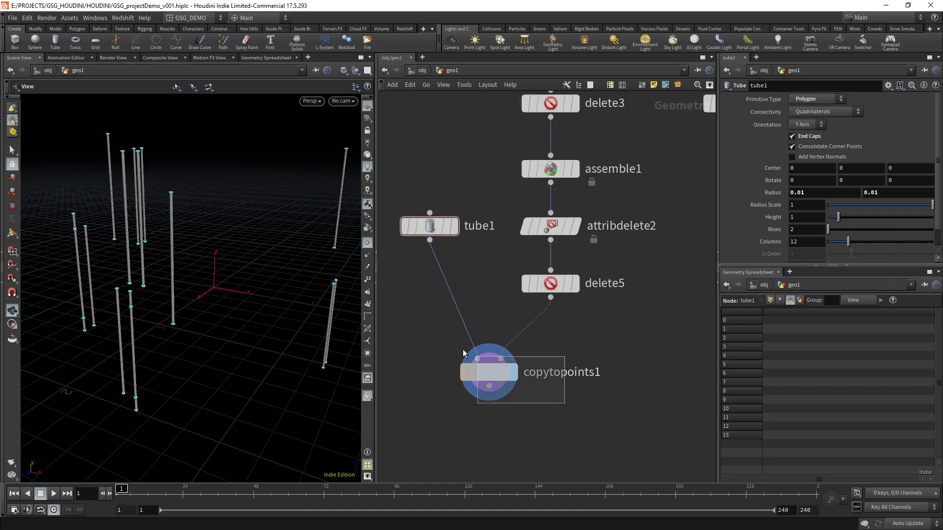
drag(284, 259, 250, 278)
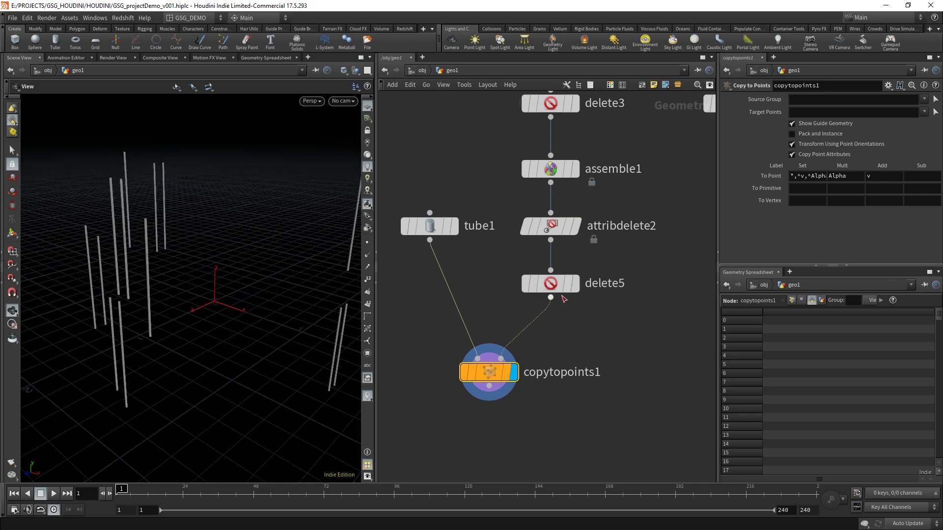
click(571, 287)
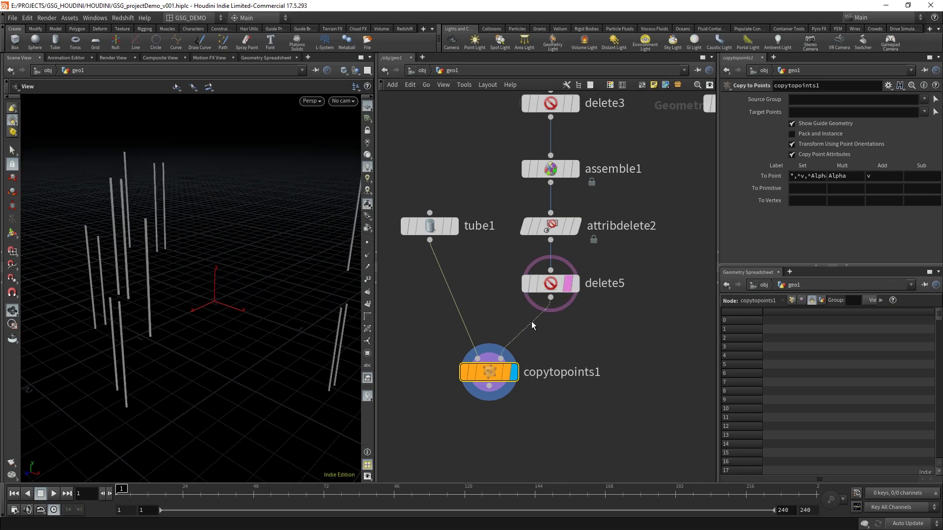
Step: Turn off the delete5 template and keep copytopoints1 displayed to show only the copied tubes
click(576, 288)
click(514, 379)
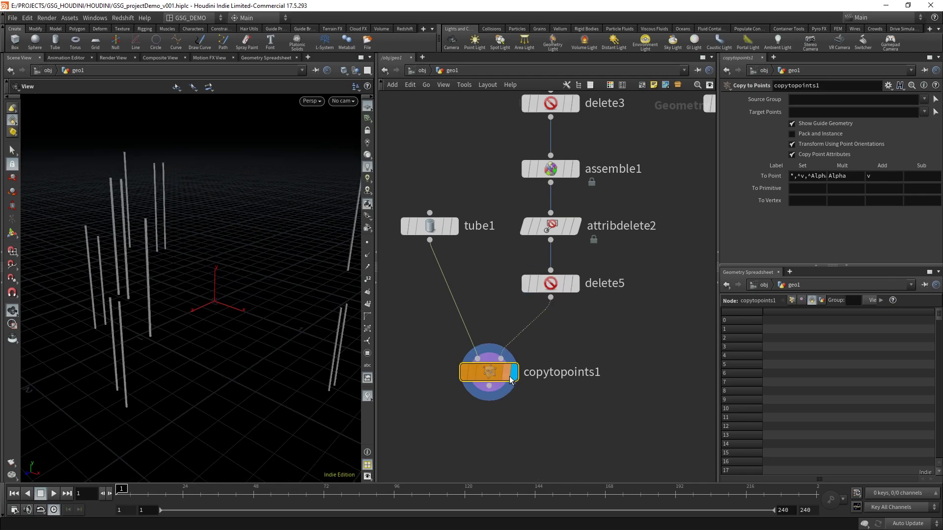
drag(248, 305, 294, 311)
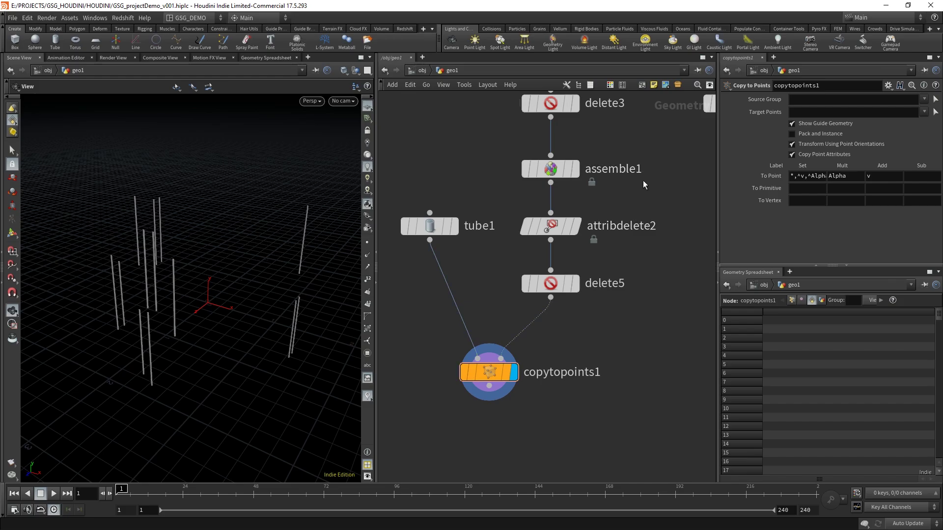
Step: Show delete4 as a template and examine how the copied tubes are oriented relative to the box frames
scroll(643, 181, down, 3)
scroll(569, 261, up, 1)
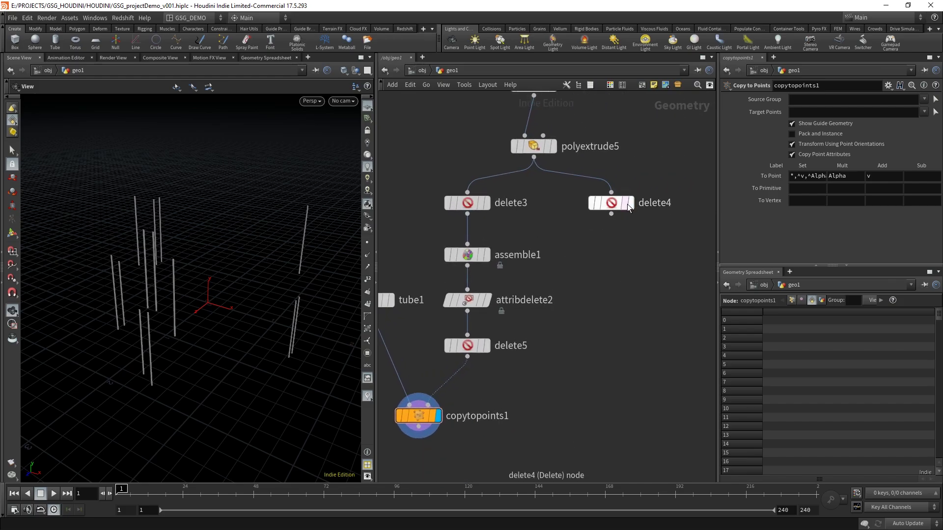
click(627, 203)
click(598, 202)
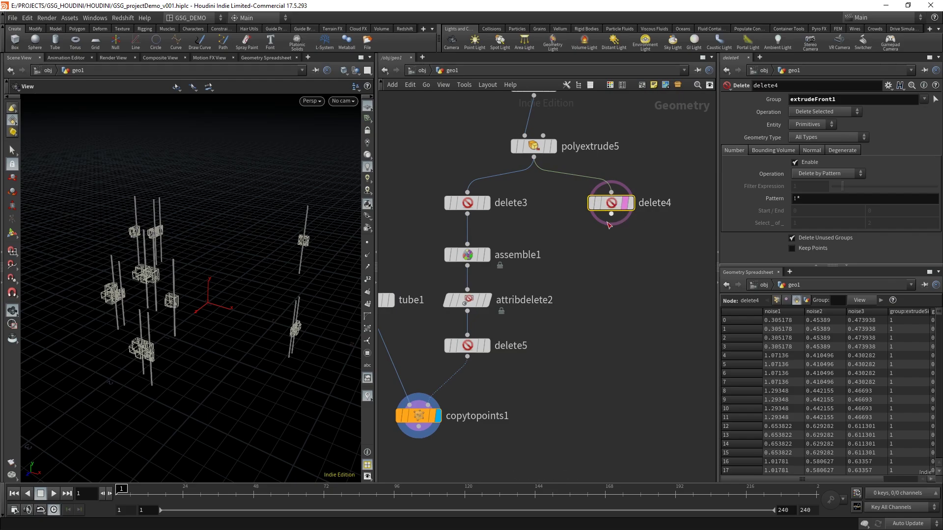
right_drag(177, 326, 251, 309)
drag(252, 310, 185, 294)
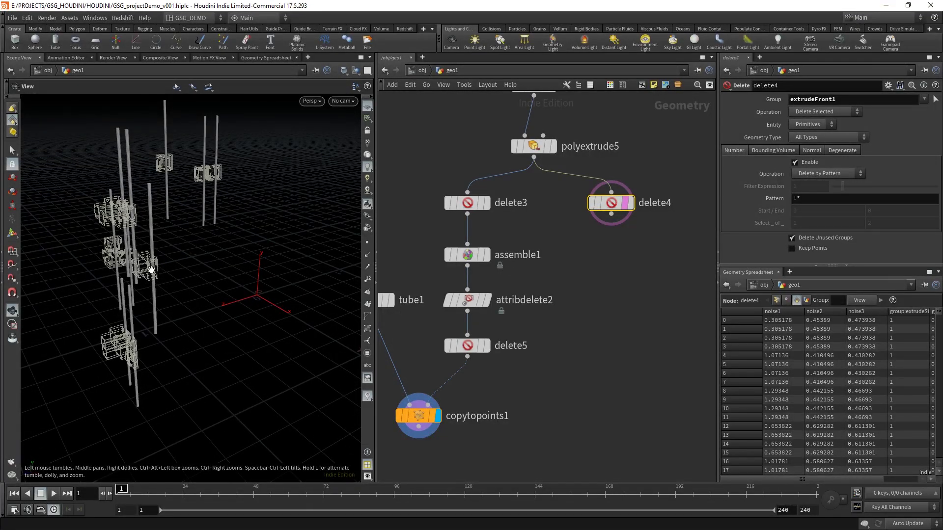
drag(282, 270, 226, 297)
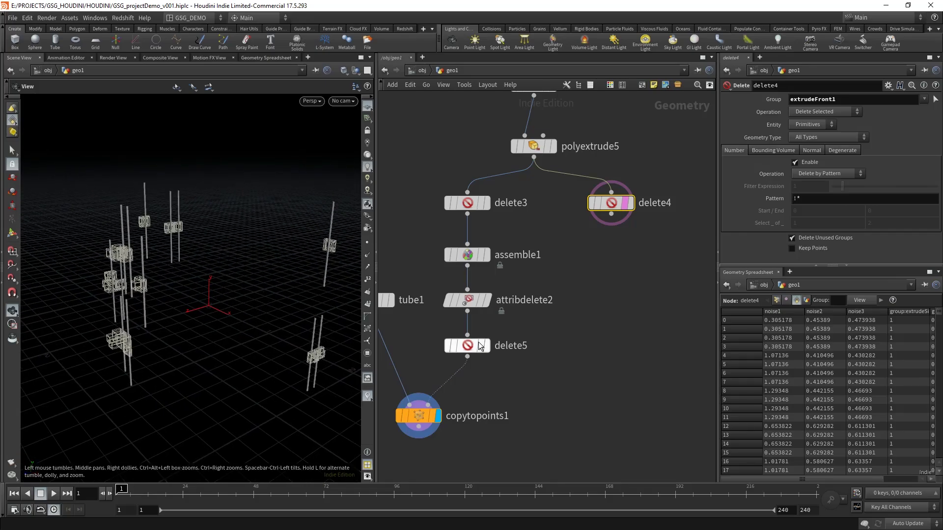
Step: Display delete3 and turn off the delete4 template to view the front faces alone
click(602, 320)
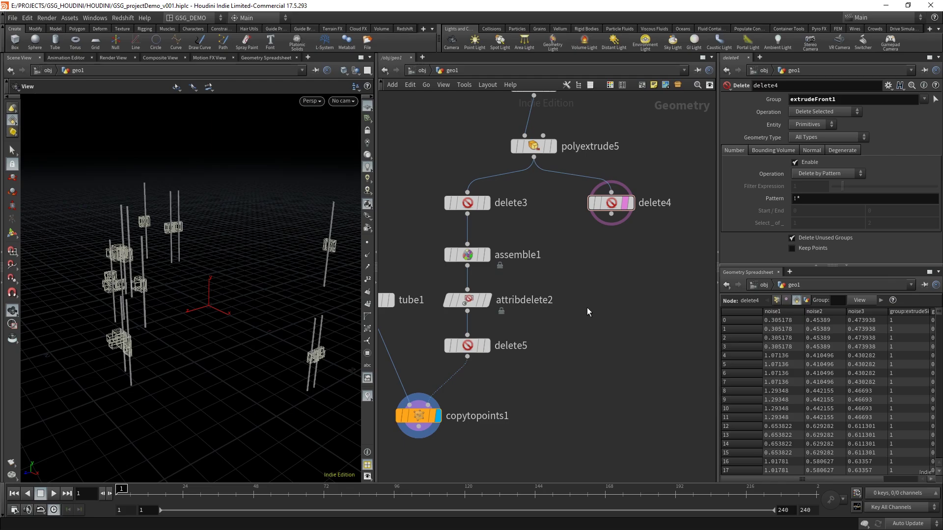
middle_drag(567, 281, 604, 269)
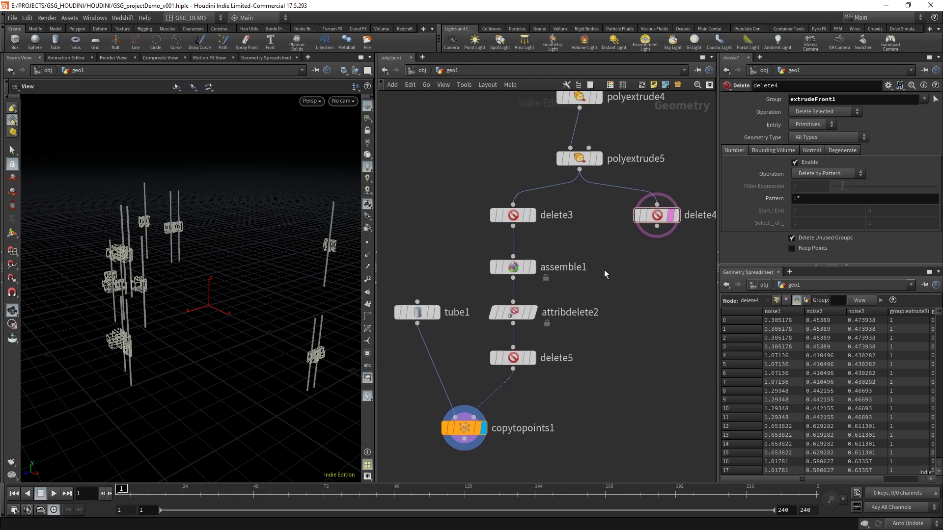
click(533, 216)
drag(559, 231, 468, 192)
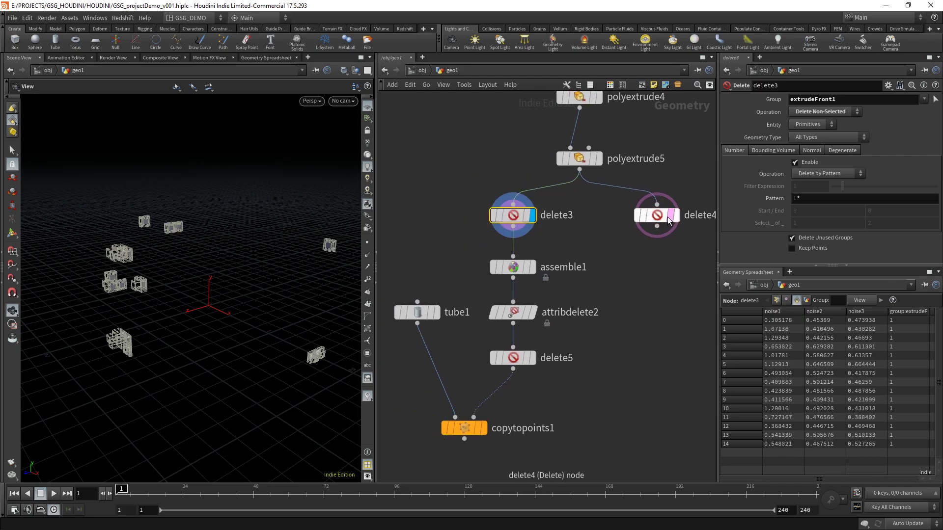
click(670, 216)
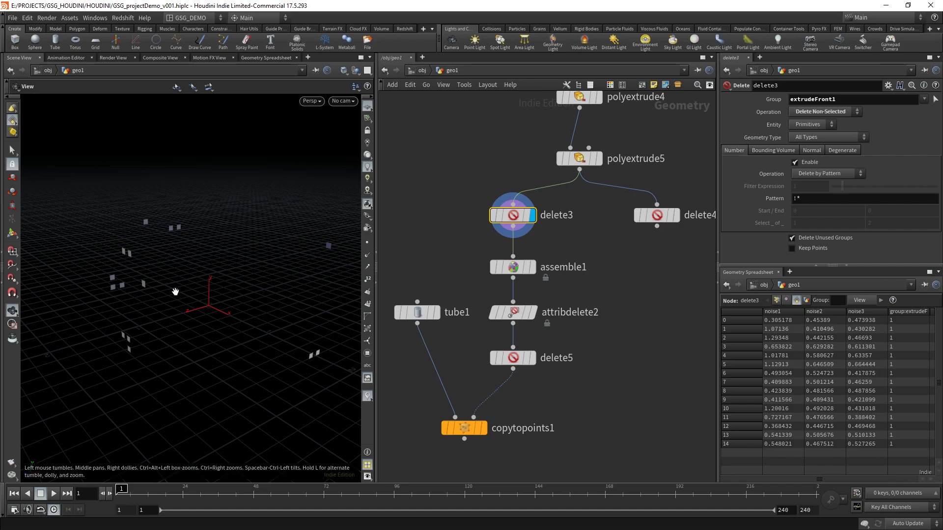
mouse_move(246, 275)
mouse_down()
mouse_move(242, 253)
mouse_move(219, 286)
mouse_move(235, 288)
mouse_move(237, 269)
mouse_up()
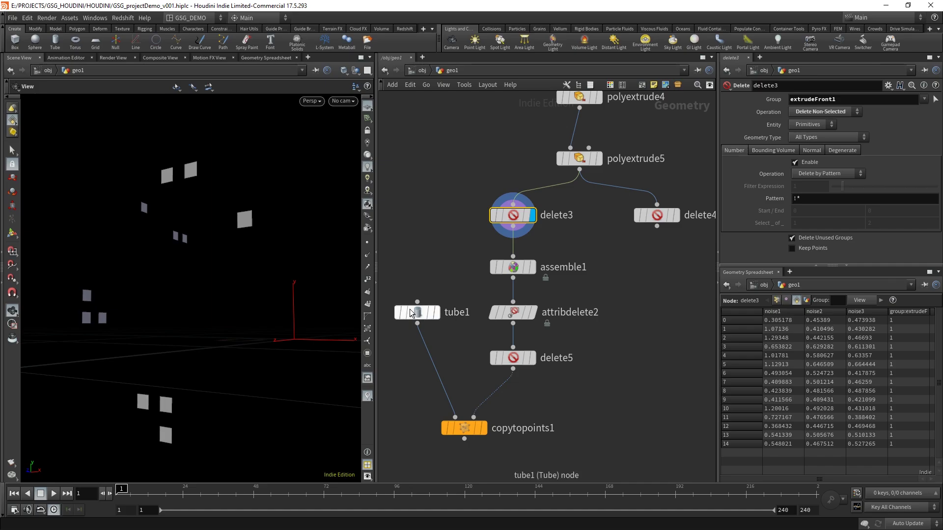
Step: Move tube1 beside delete5 in the network and show the primitive normals of the delete3 faces
drag(409, 309, 411, 351)
drag(455, 232, 497, 217)
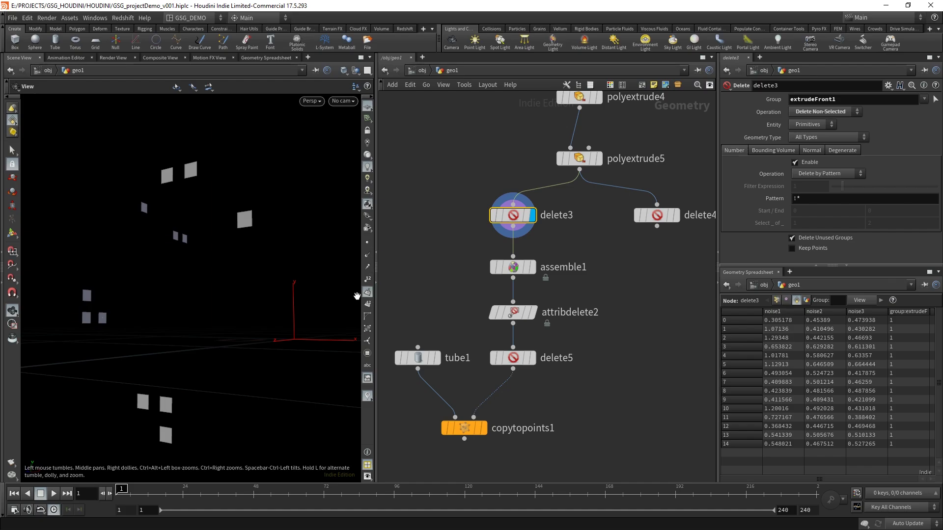
mouse_move(269, 281)
mouse_down()
mouse_move(248, 265)
mouse_move(265, 276)
mouse_move(246, 286)
mouse_move(264, 276)
mouse_up()
right_drag(228, 275, 260, 261)
mouse_move(259, 261)
mouse_down()
mouse_move(276, 259)
mouse_move(248, 273)
mouse_up()
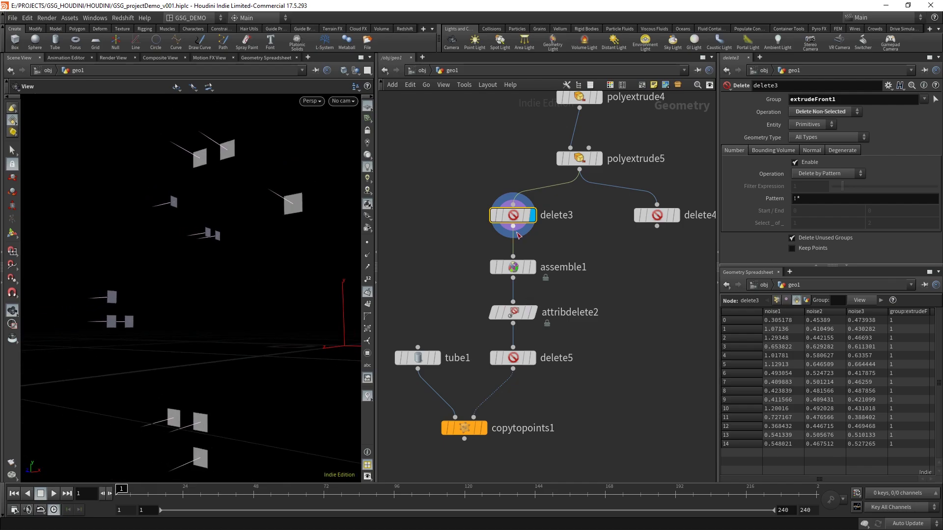
middle_click(516, 218)
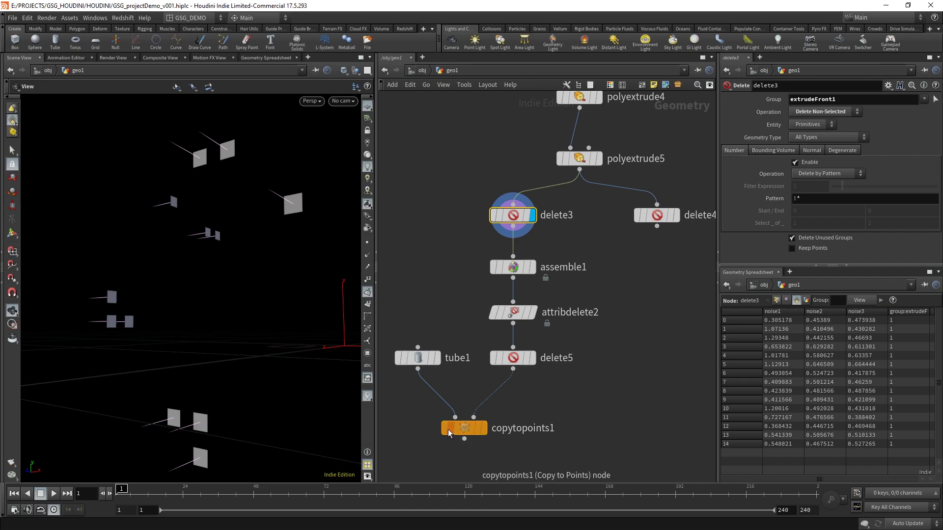
Step: View the bare points of delete5, and return the display to delete3 with primitive normals hidden
click(597, 249)
middle_drag(582, 250, 565, 255)
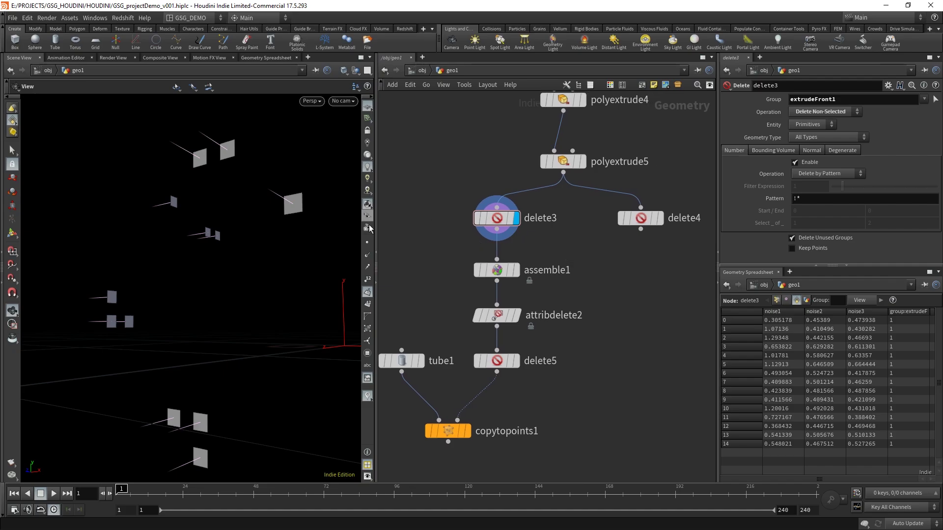
click(475, 359)
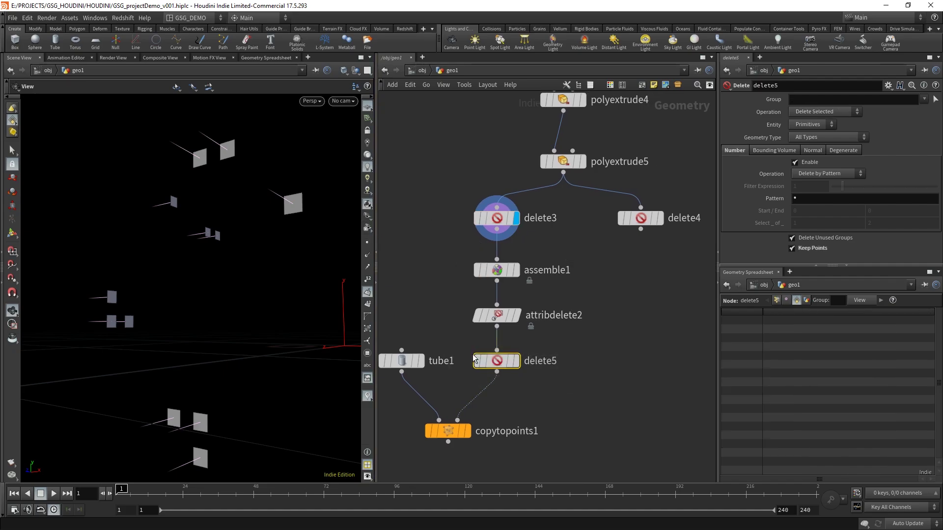
click(516, 361)
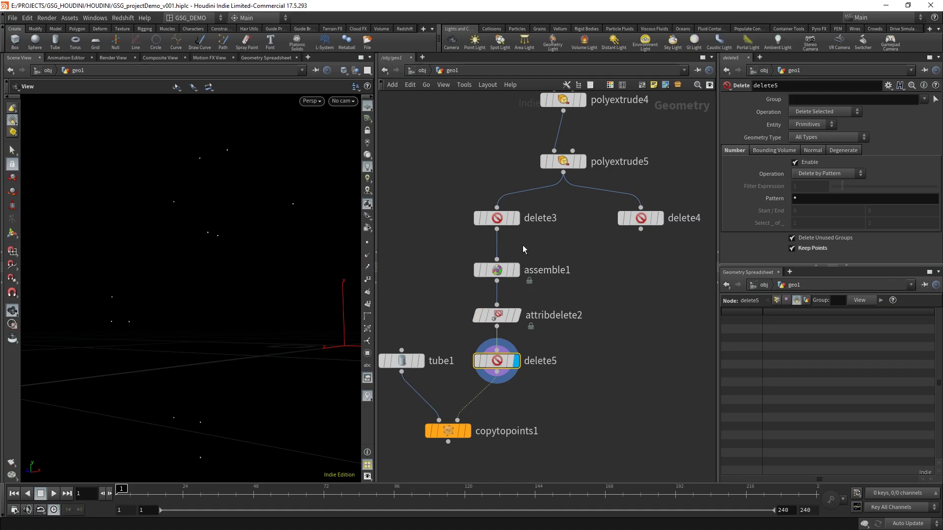
click(497, 217)
click(515, 218)
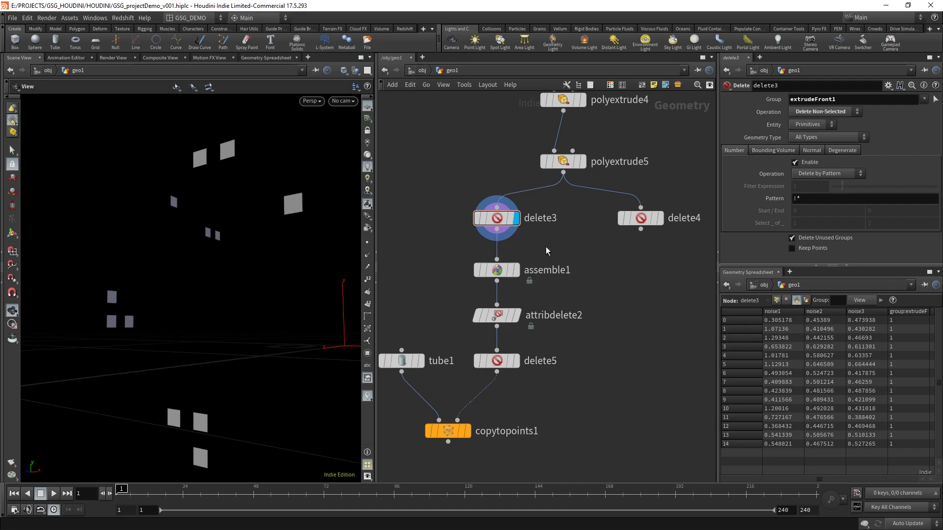
Step: Insert a Normal node between delete3 and assemble1 and display it
key(Tab)
text(no)
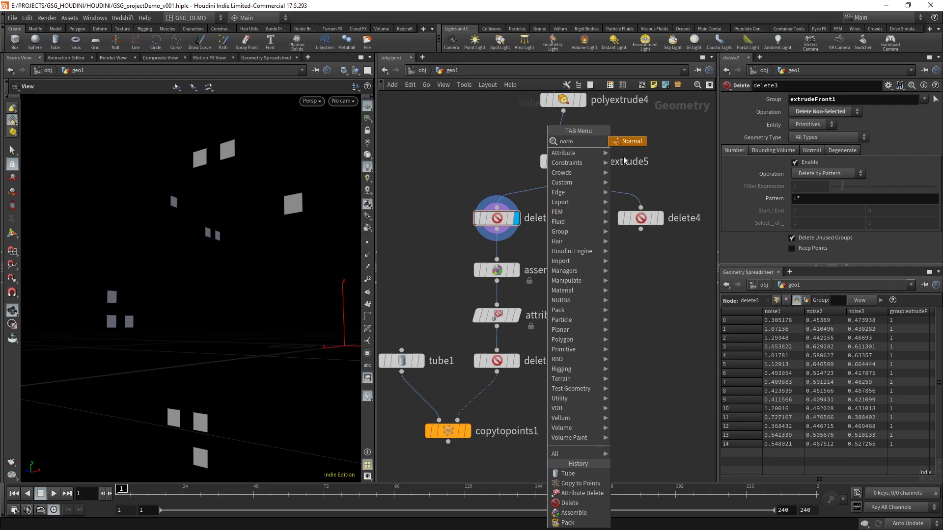
click(628, 142)
click(496, 244)
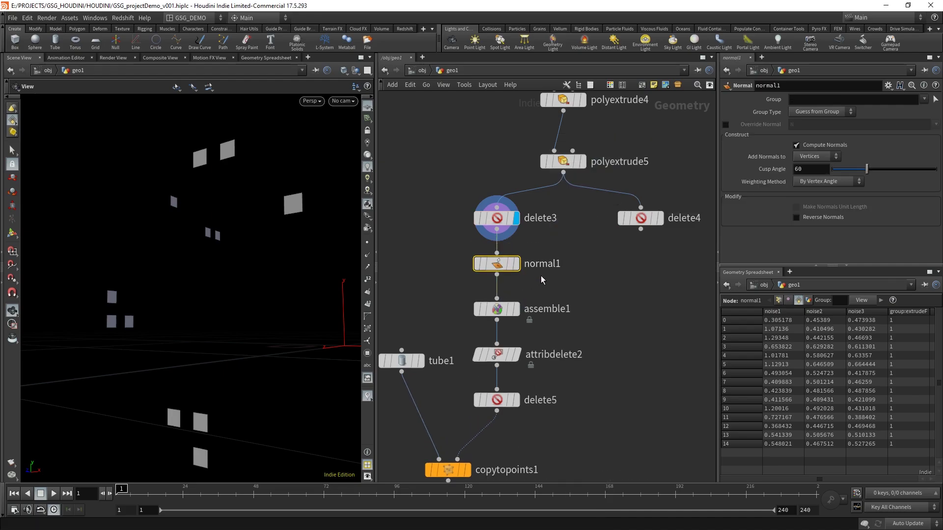
click(515, 264)
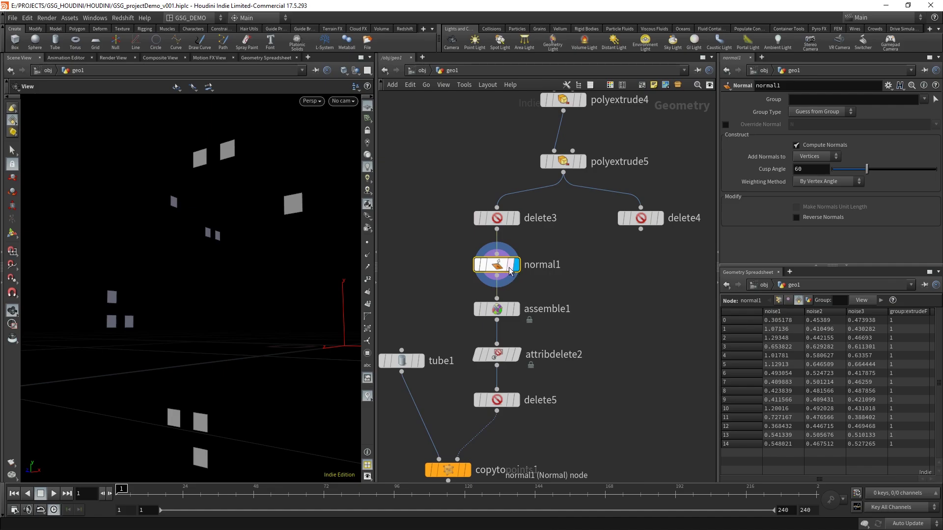
Step: Set normal1 to add normals to Points and show the point normals in the viewport
click(811, 156)
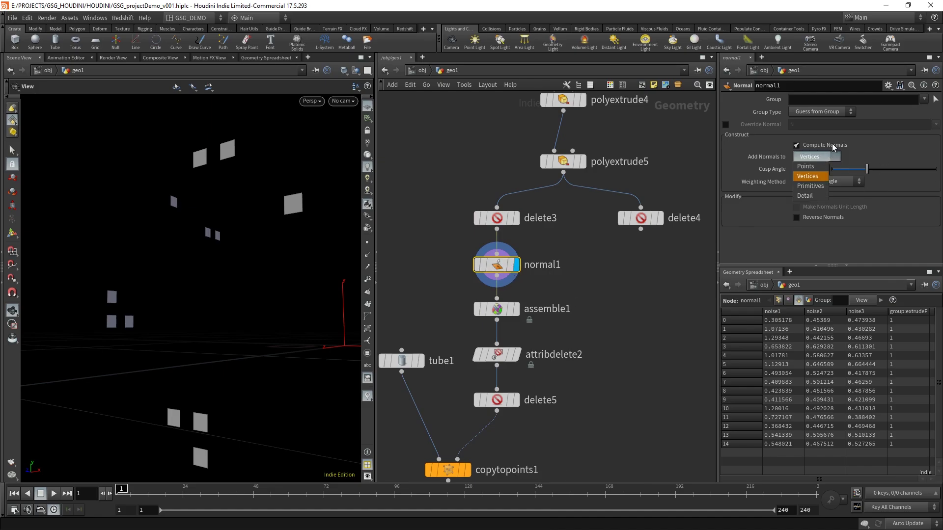
click(807, 168)
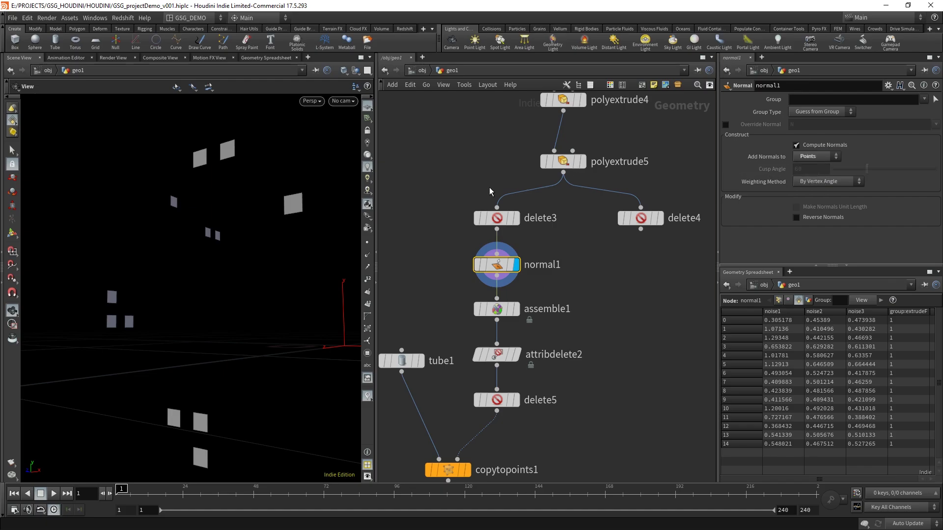
click(366, 256)
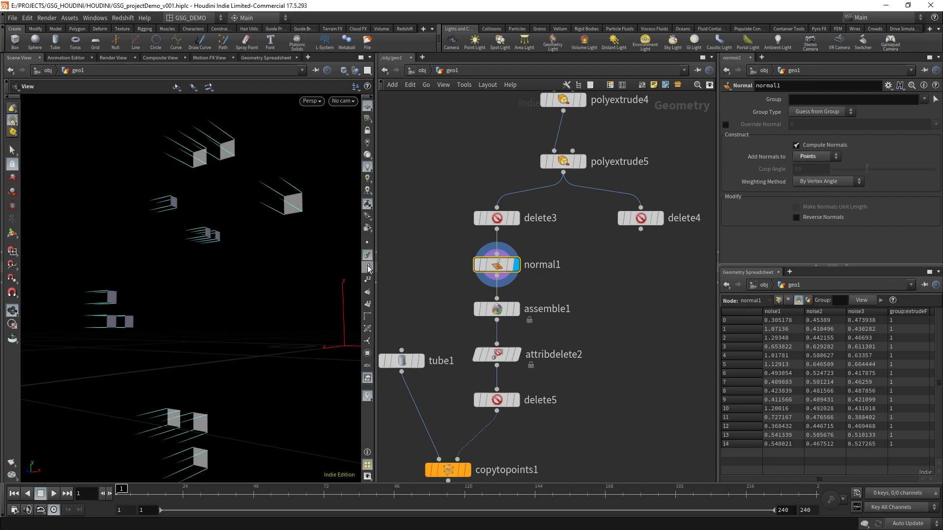
key(Escape)
drag(199, 274, 267, 271)
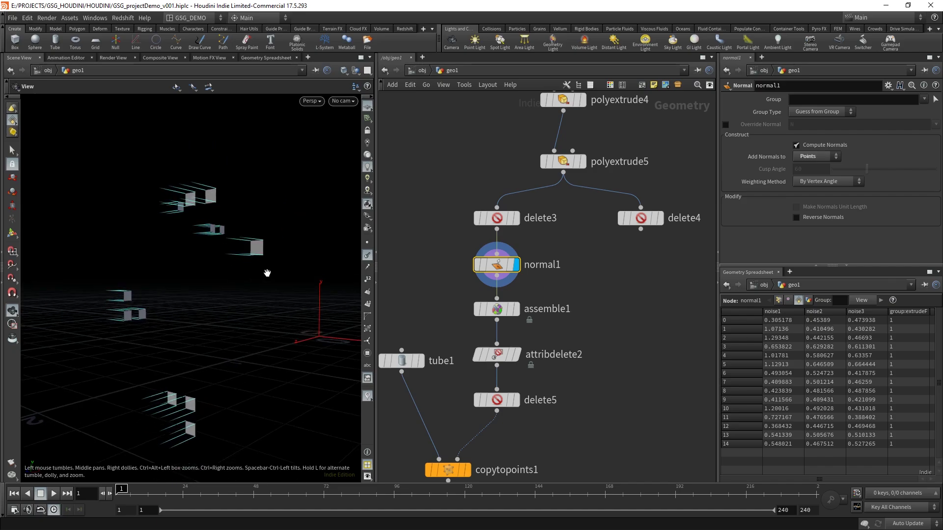
Step: Compare the primitive normals with the point normals of the front faces, leaving point normals shown
click(366, 256)
click(367, 291)
drag(309, 301, 203, 242)
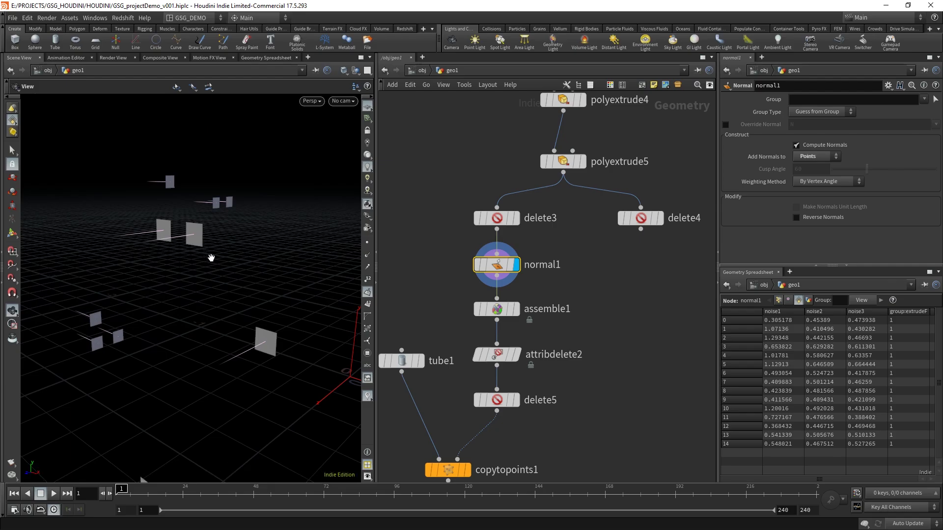
drag(210, 290, 272, 273)
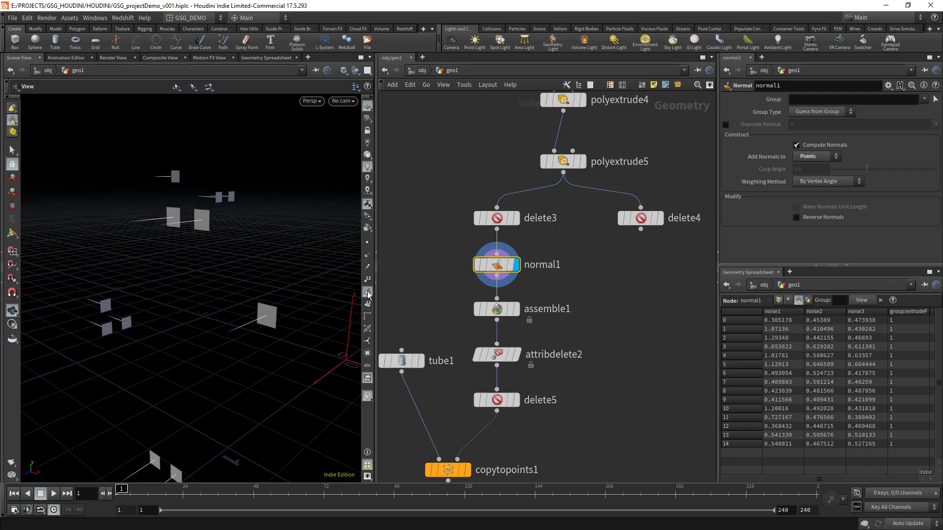
click(367, 256)
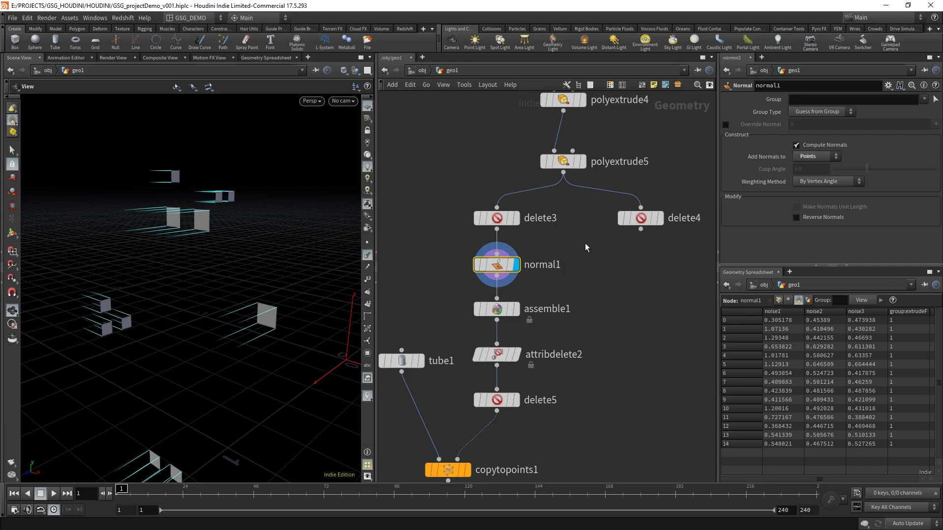
Step: Check normal1's node information and examine its point N values in a widened Geometry Spreadsheet
middle_click(493, 271)
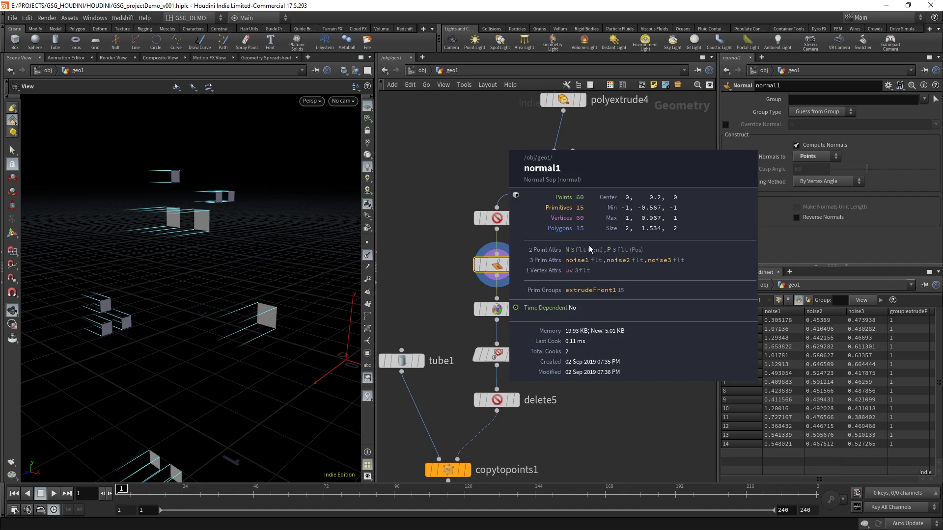
click(780, 300)
drag(719, 234, 654, 234)
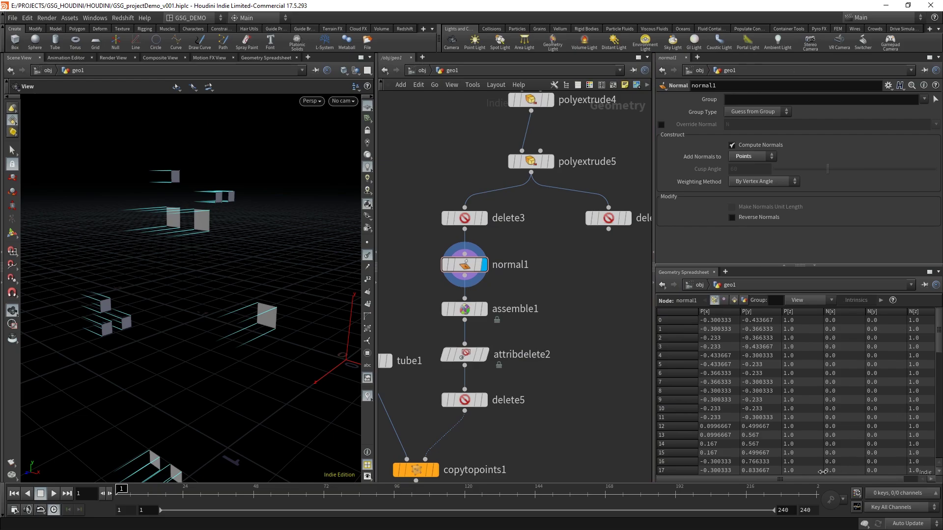
drag(821, 486, 853, 489)
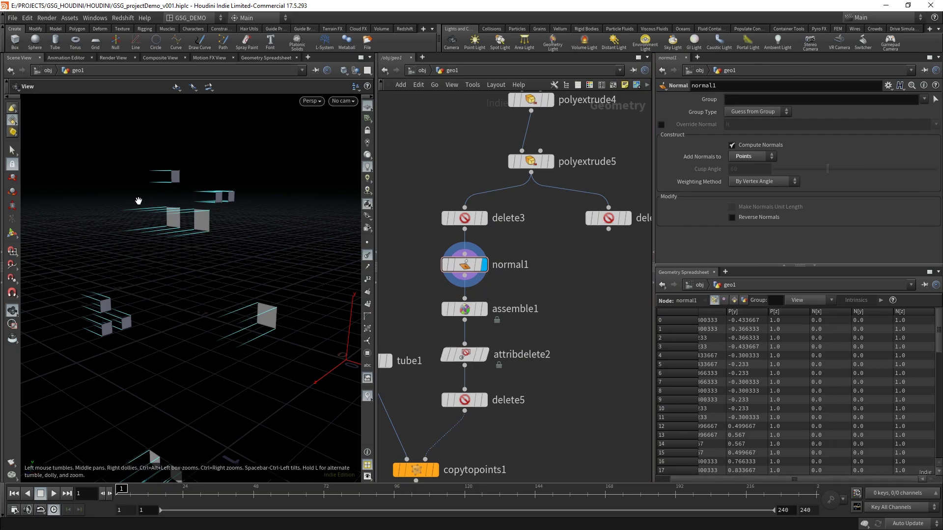
drag(209, 198, 203, 278)
middle_drag(536, 291, 549, 302)
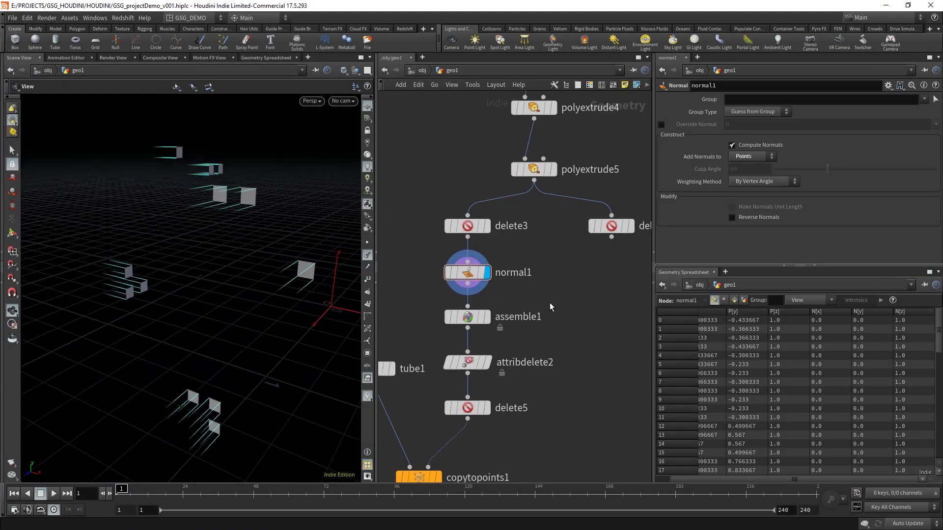
Step: Display assemble1 and check its node information for the point attributes it carries
click(515, 318)
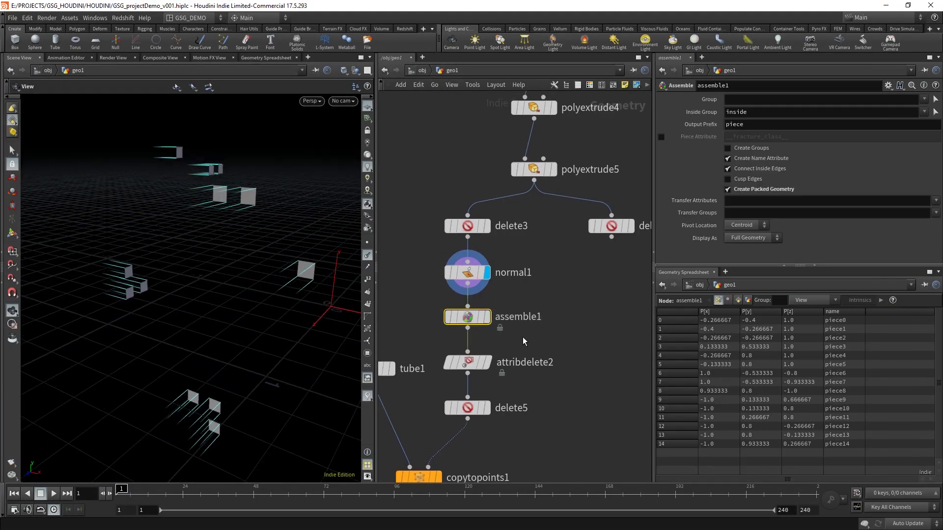
click(488, 317)
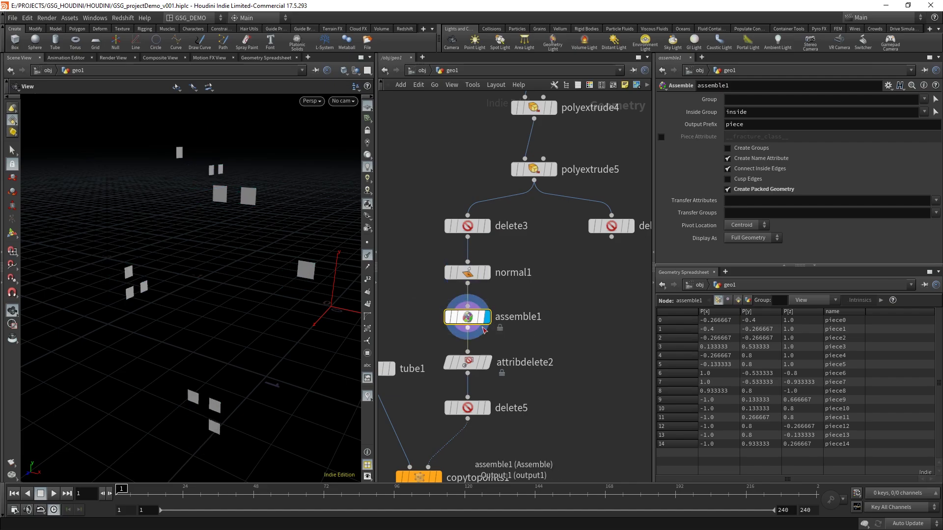
middle_drag(473, 323, 564, 320)
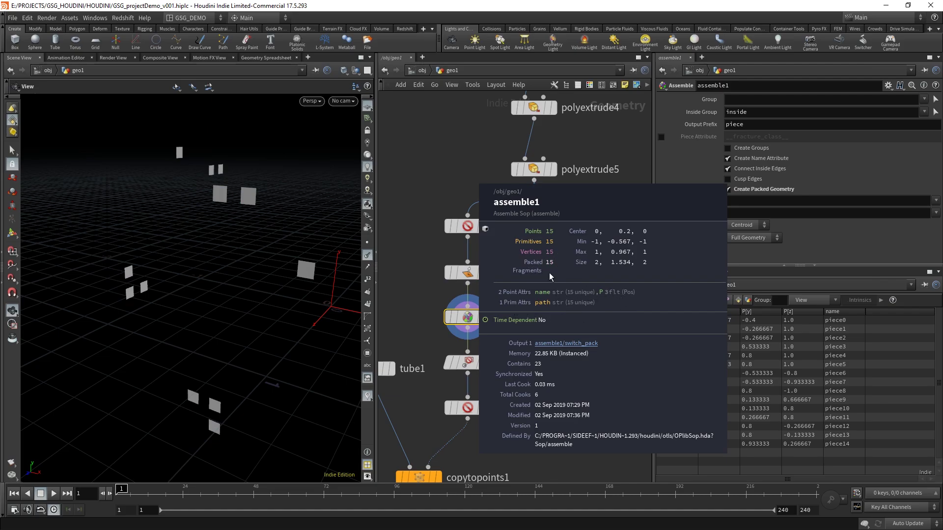
Step: Set assemble1 to transfer the N attribute and display delete5 to inspect the point normals
mouse_move(548, 270)
middle_down()
mouse_move(555, 265)
mouse_move(549, 270)
middle_up()
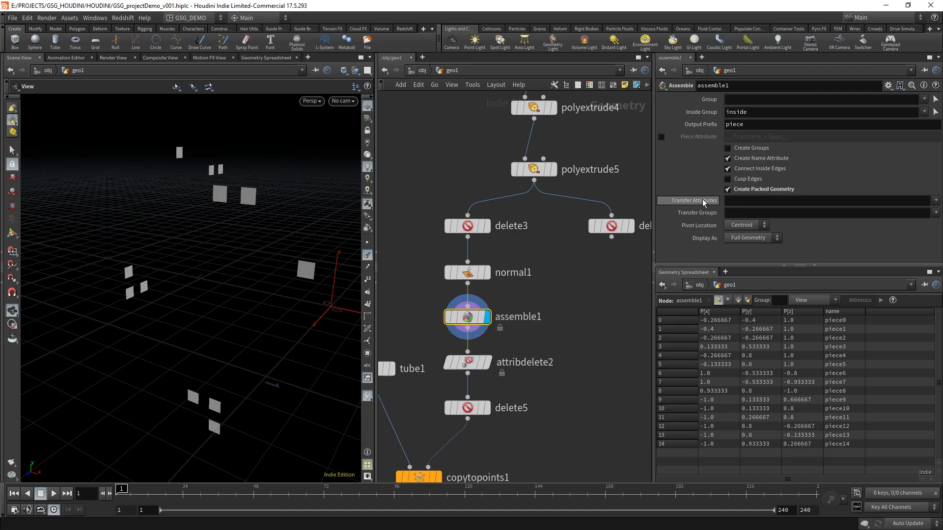
click(934, 202)
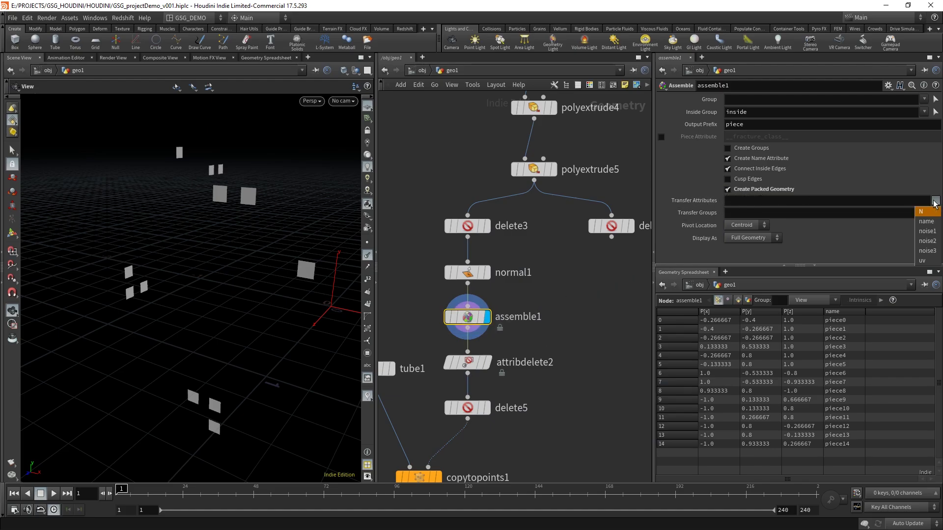
click(925, 212)
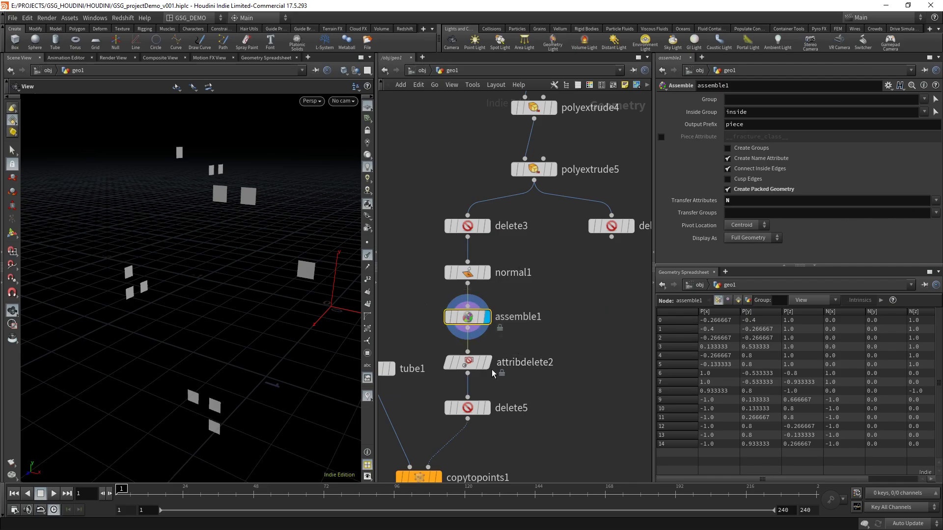
click(487, 408)
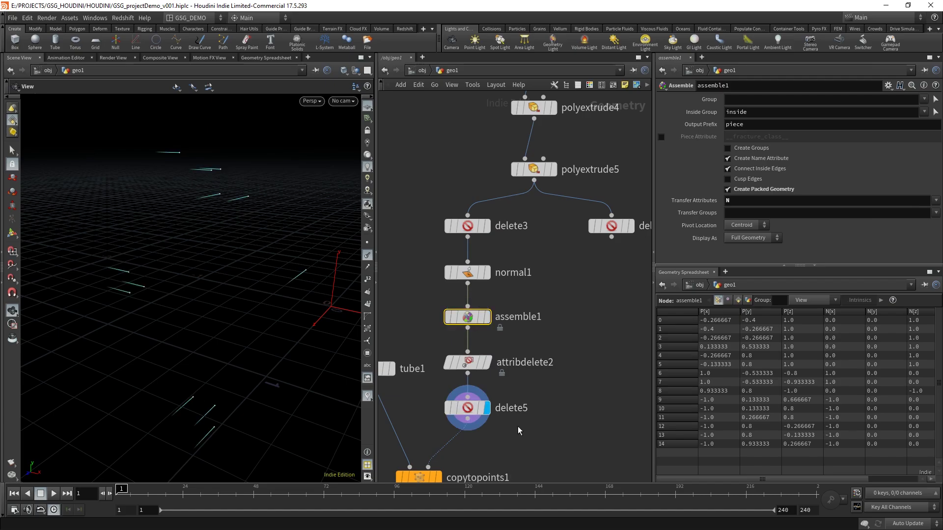
drag(259, 253, 251, 274)
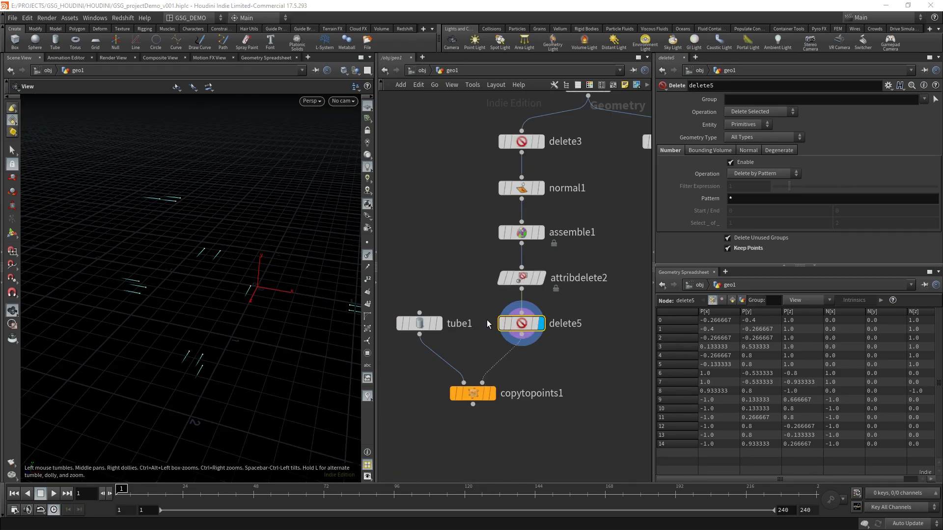
drag(294, 272, 245, 276)
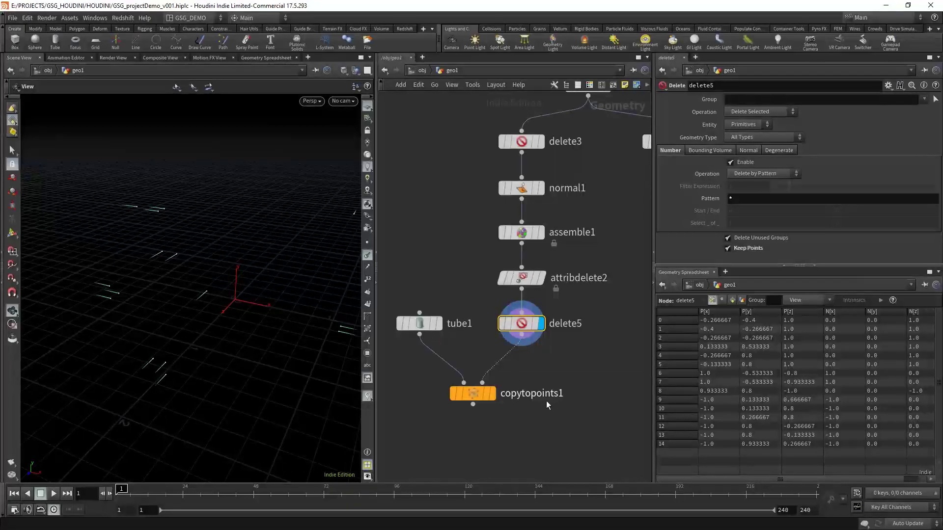
Step: Display copytopoints1 and rotate tube1 by 90 degrees in X so the copies align with the normals
click(493, 396)
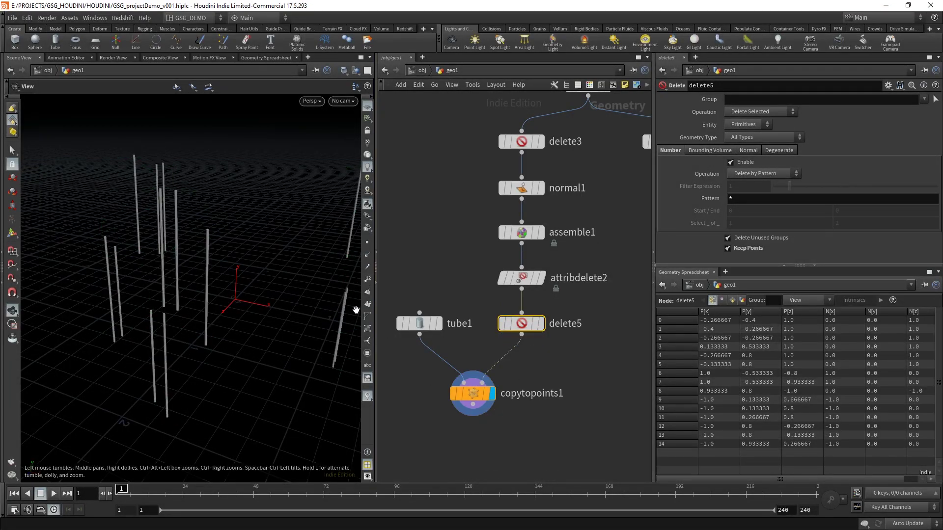
click(433, 323)
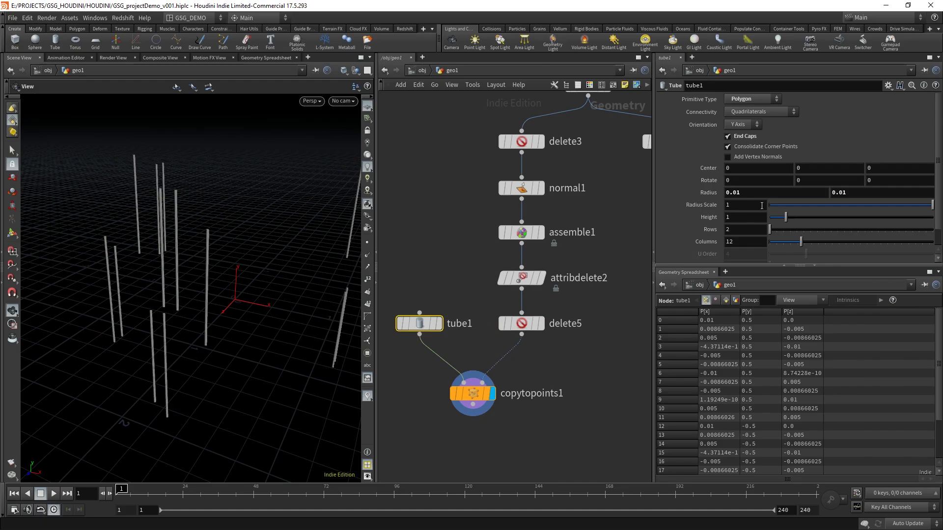
middle_drag(740, 179, 786, 139)
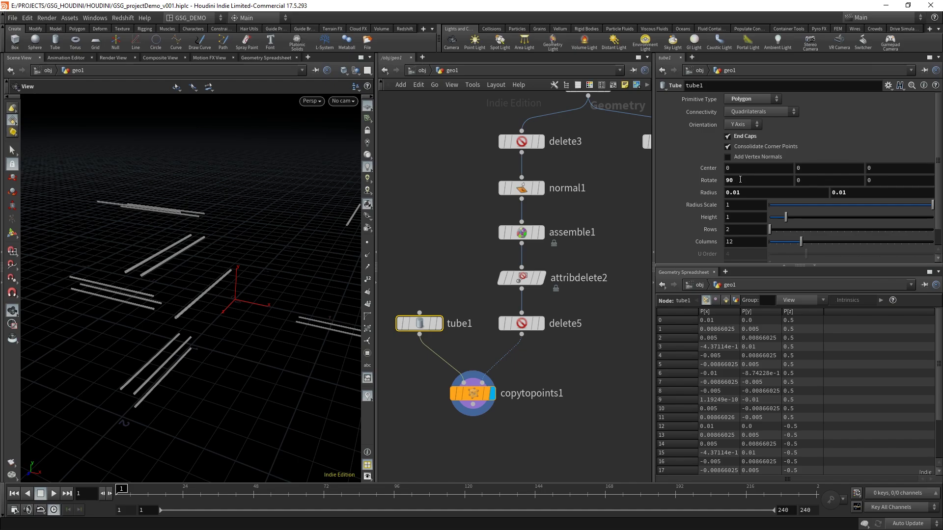
drag(263, 284, 244, 251)
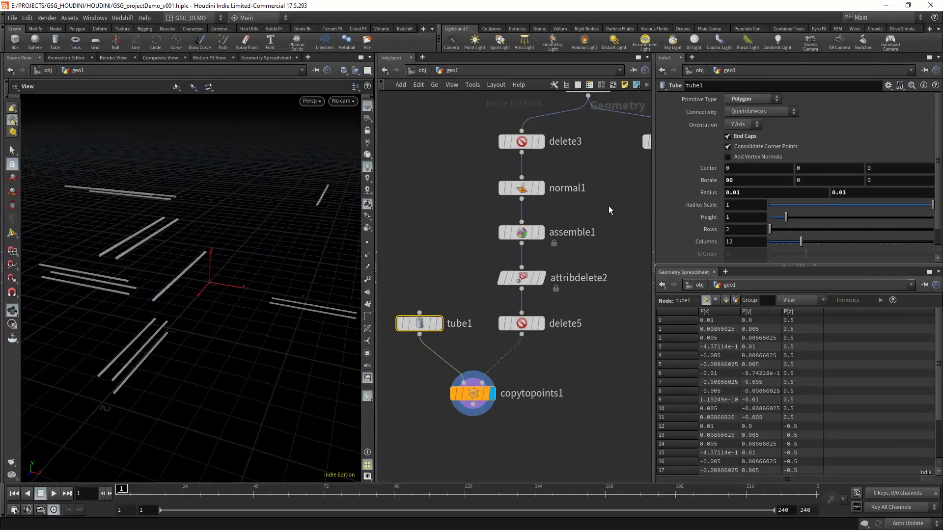
Step: Template delete4 to show the box frames as wireframes and inspect how the tubes sit against them
middle_drag(609, 207, 513, 254)
click(585, 188)
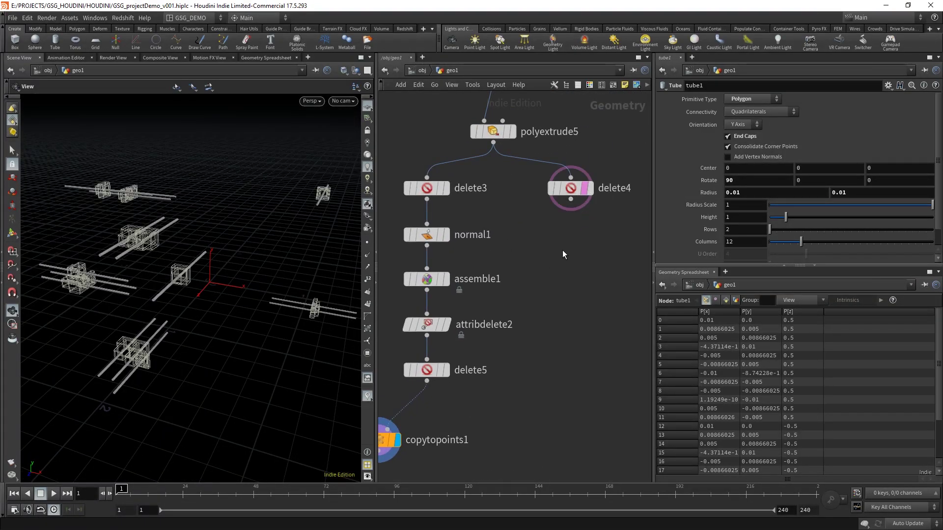
drag(285, 253, 159, 268)
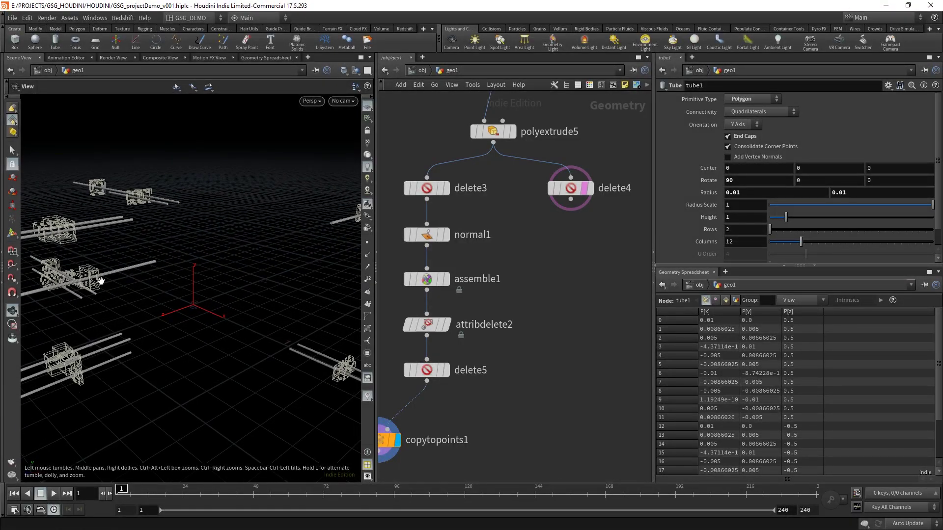
drag(101, 280, 112, 208)
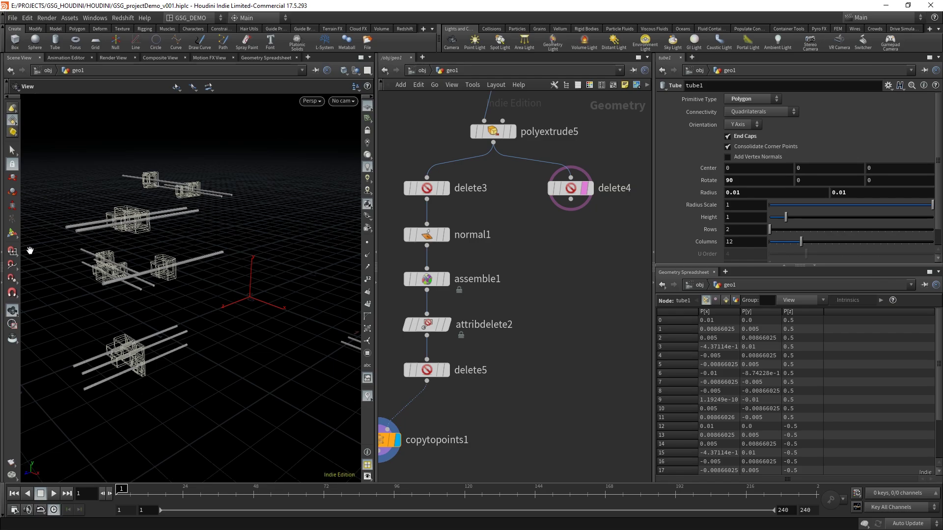
Step: Set tube1's Z center to 0.5 so each tube starts at its frame's front face
middle_drag(529, 343, 640, 301)
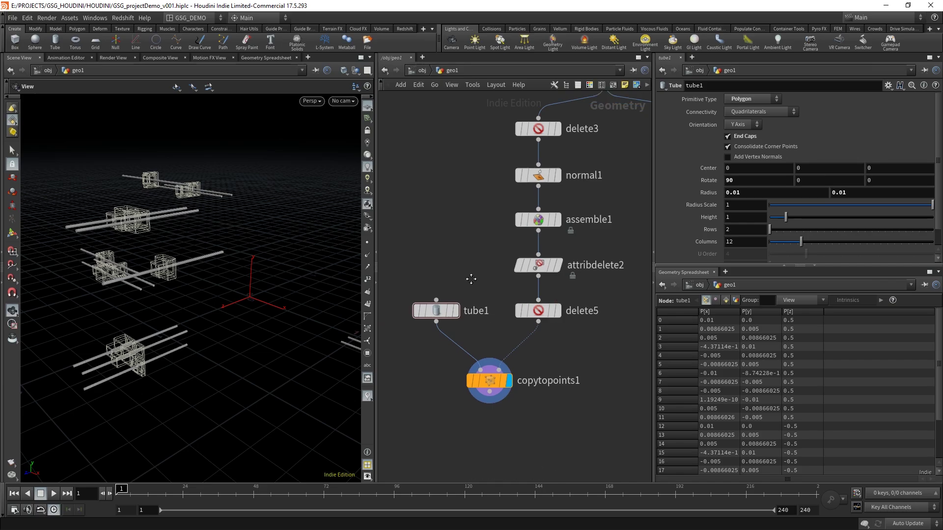
middle_drag(444, 286, 446, 261)
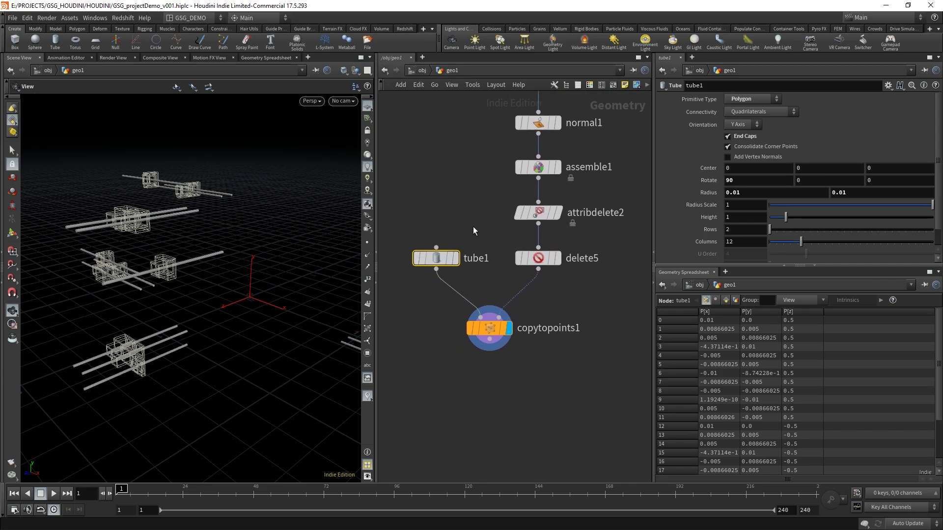
drag(473, 226, 393, 289)
middle_drag(810, 168, 810, 168)
mouse_move(747, 168)
middle_down()
mouse_move(771, 168)
mouse_move(752, 168)
middle_up()
middle_drag(873, 168, 908, 179)
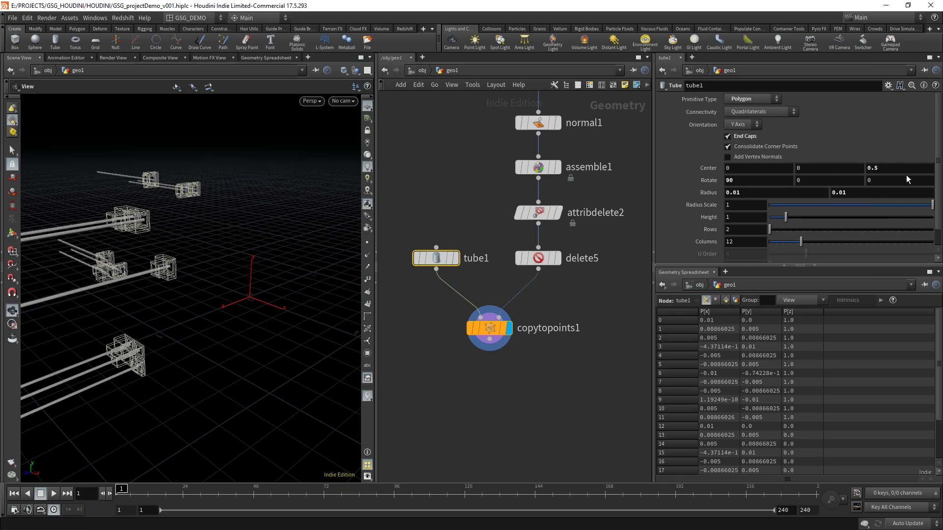
middle_drag(378, 244, 244, 275)
mouse_move(244, 275)
mouse_down()
mouse_move(246, 307)
mouse_move(212, 256)
mouse_move(214, 263)
mouse_move(191, 267)
mouse_move(227, 268)
mouse_up()
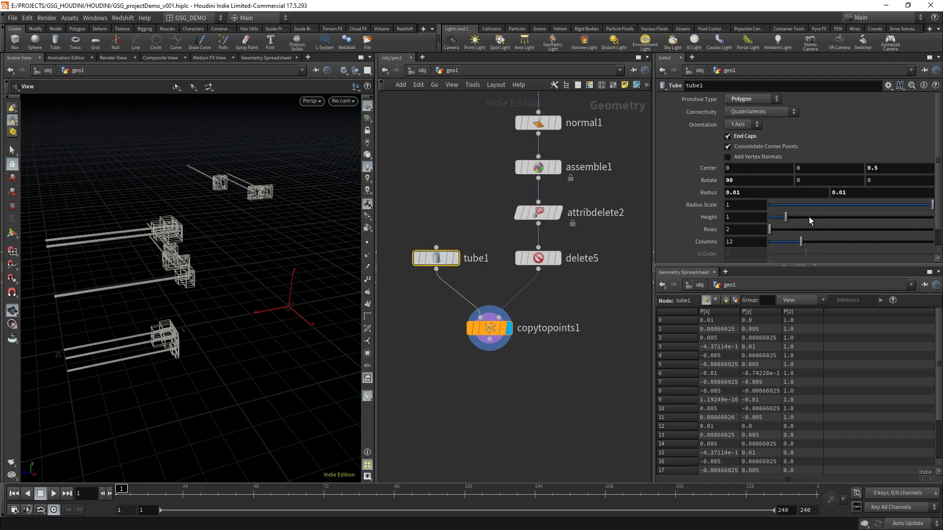
Step: Test a shorter tube1 height of 0.63 and reset the height to 1
mouse_move(787, 217)
mouse_down()
mouse_move(771, 226)
mouse_move(782, 222)
mouse_move(772, 218)
mouse_up()
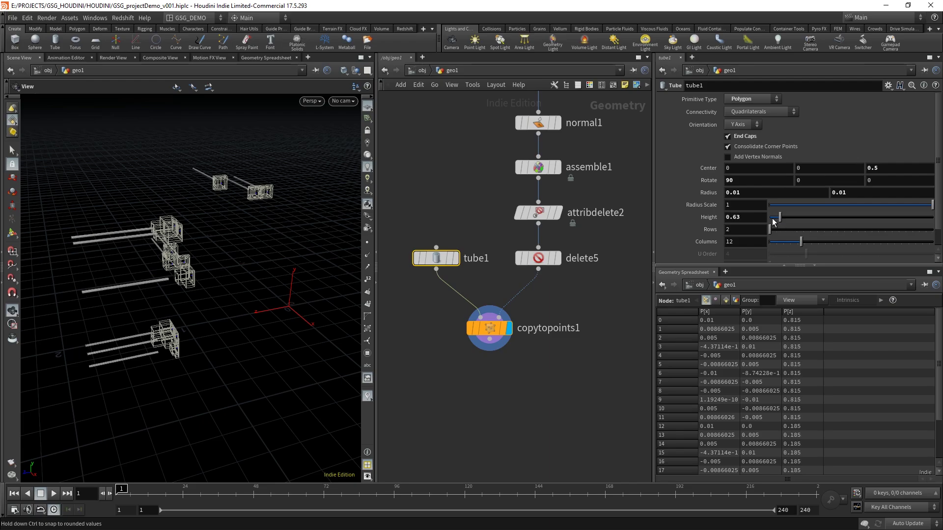
click(756, 217)
text(1)
key(Return)
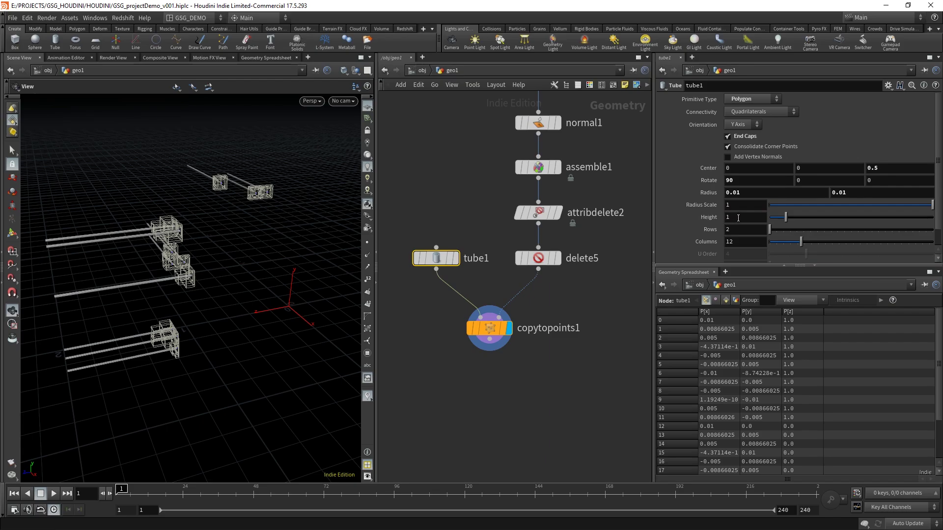
Step: Copy tube1's height parameter and paste it as a relative reference into the Z center, replacing the fixed value with ch("height")
right_click(737, 218)
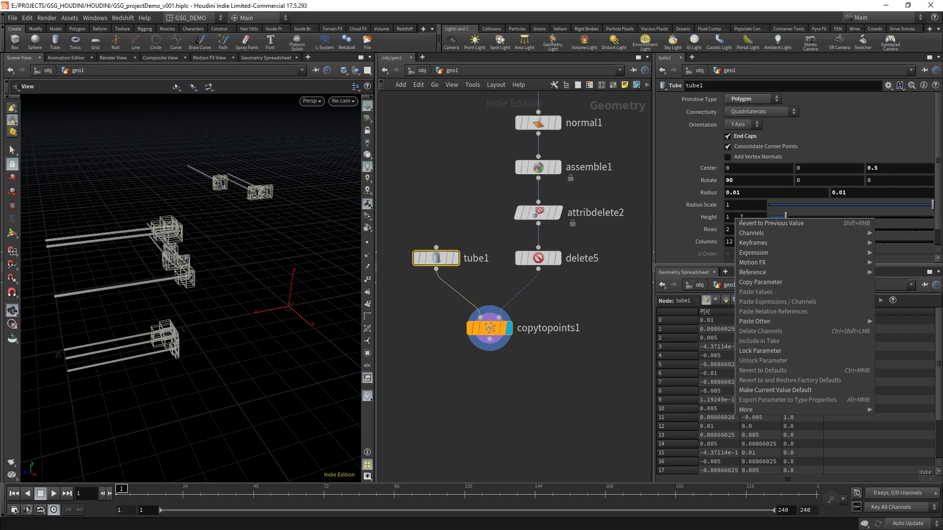
click(773, 282)
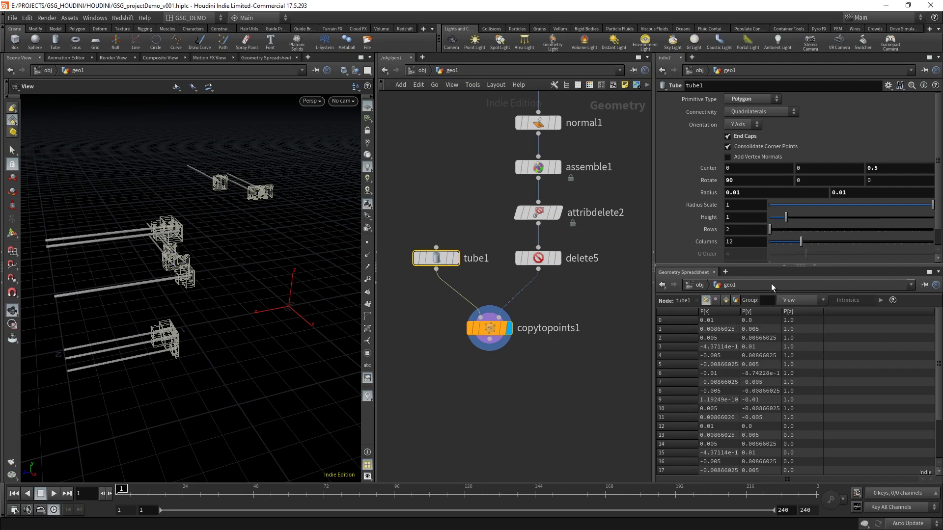
right_click(890, 168)
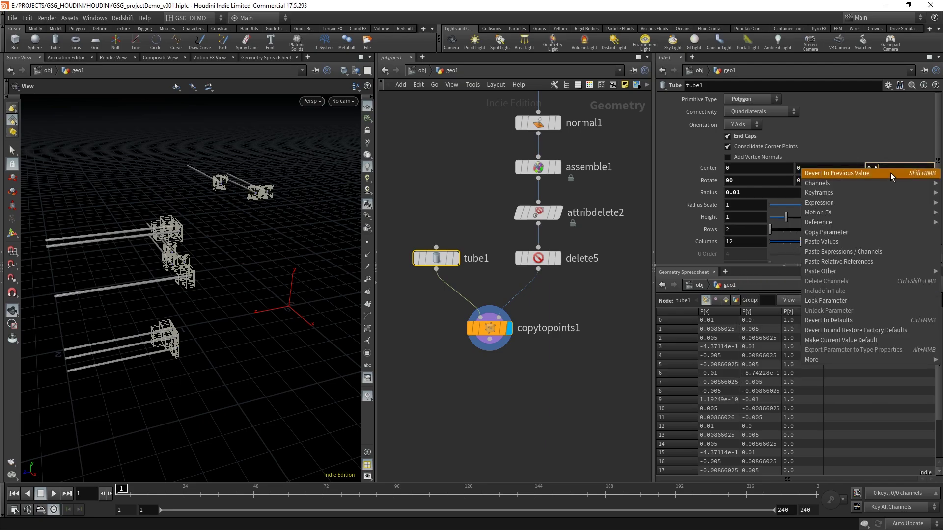
click(859, 264)
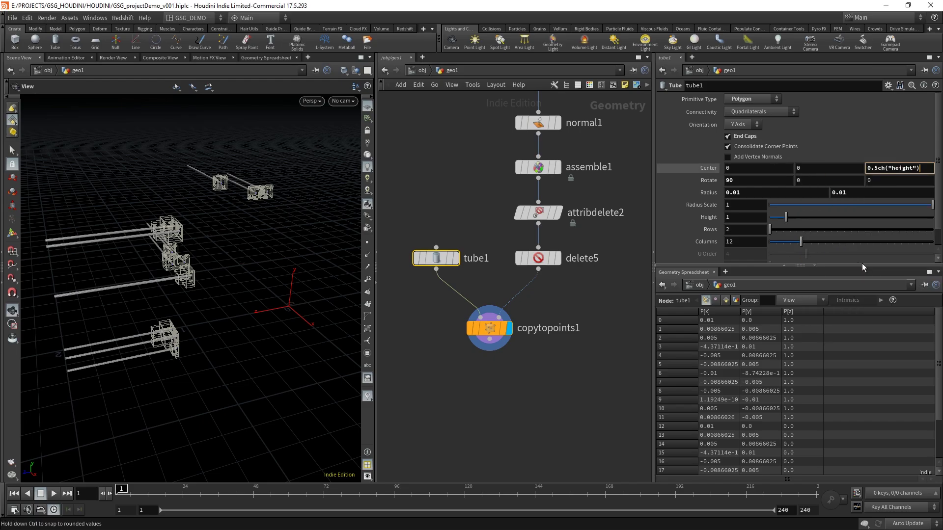
double_click(876, 168)
key(Delete)
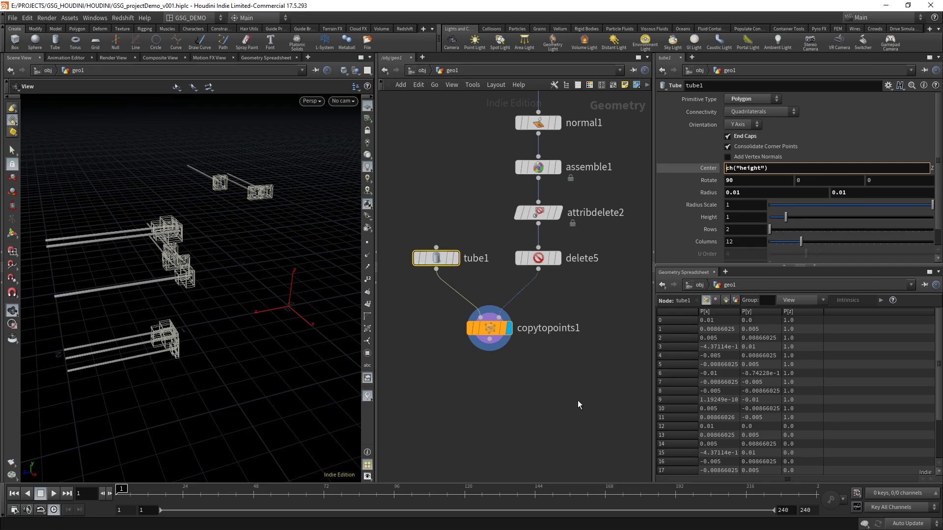
click(578, 400)
Step: Change tube1's Z center expression to ch("height")/2 and set the tube height to 0.48
drag(228, 281, 248, 297)
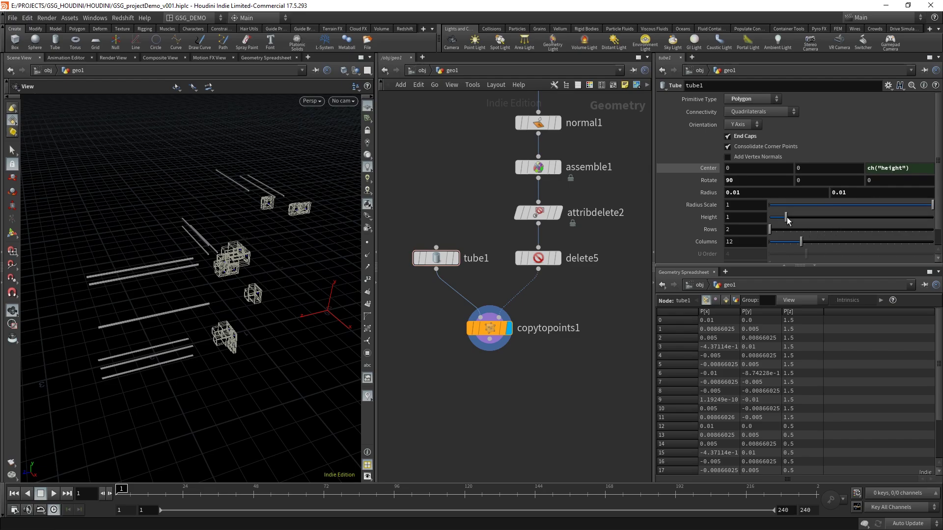
mouse_move(785, 219)
mouse_down()
mouse_move(776, 220)
mouse_move(794, 217)
mouse_move(775, 217)
mouse_move(797, 217)
mouse_move(778, 217)
mouse_move(787, 219)
mouse_up()
click(908, 169)
text(ch("height")
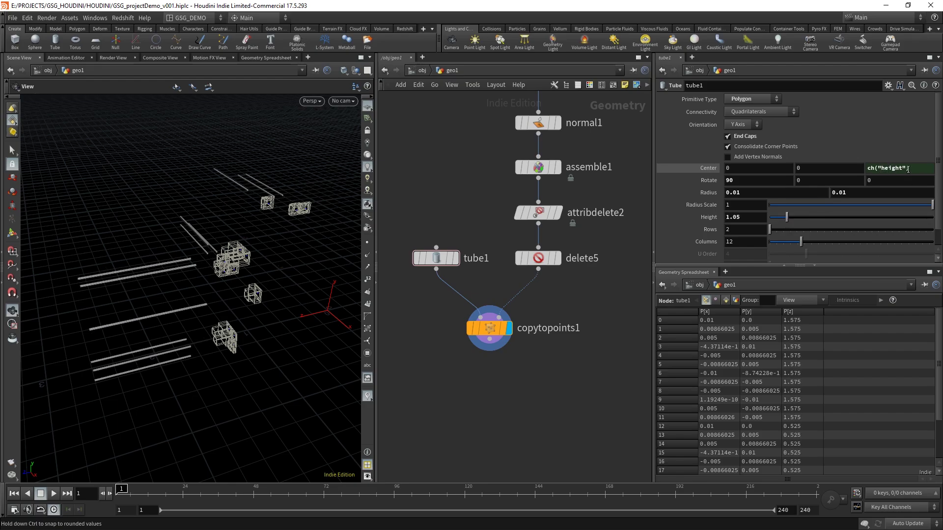
text()/2)
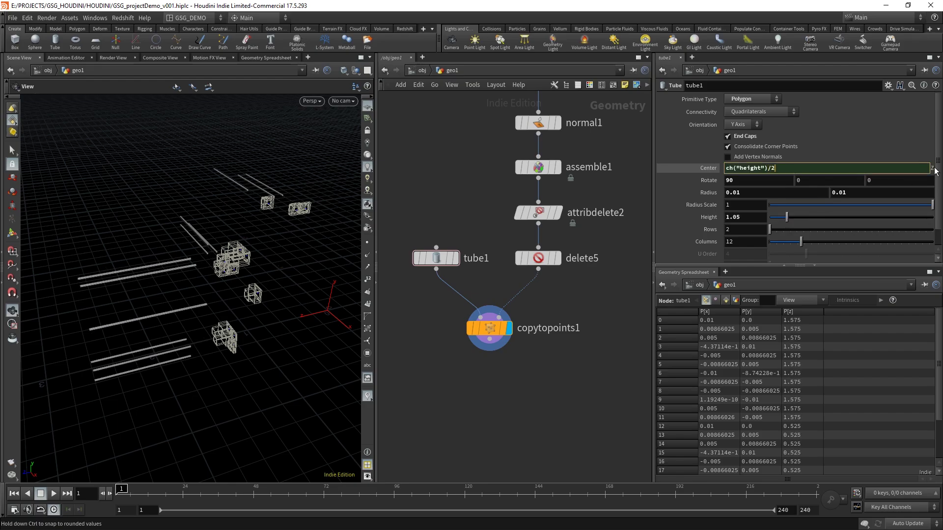
key(Return)
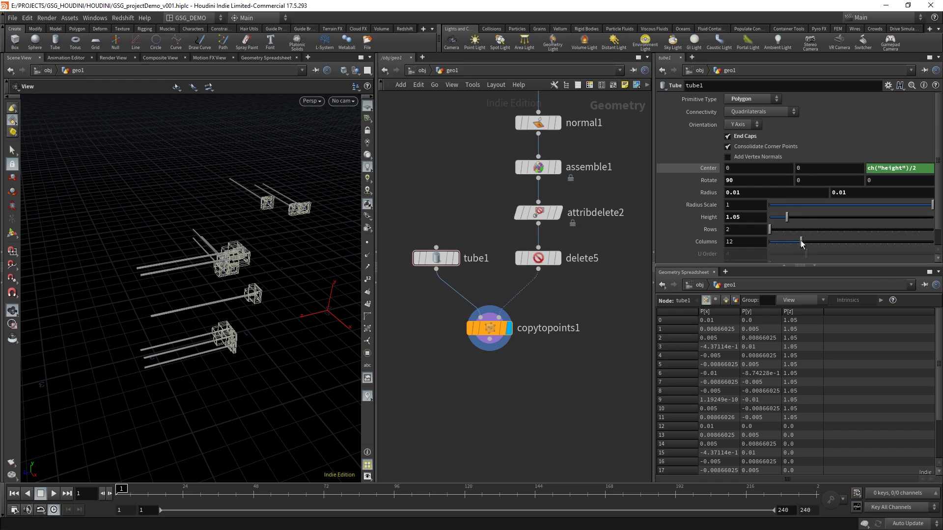
drag(790, 217, 777, 223)
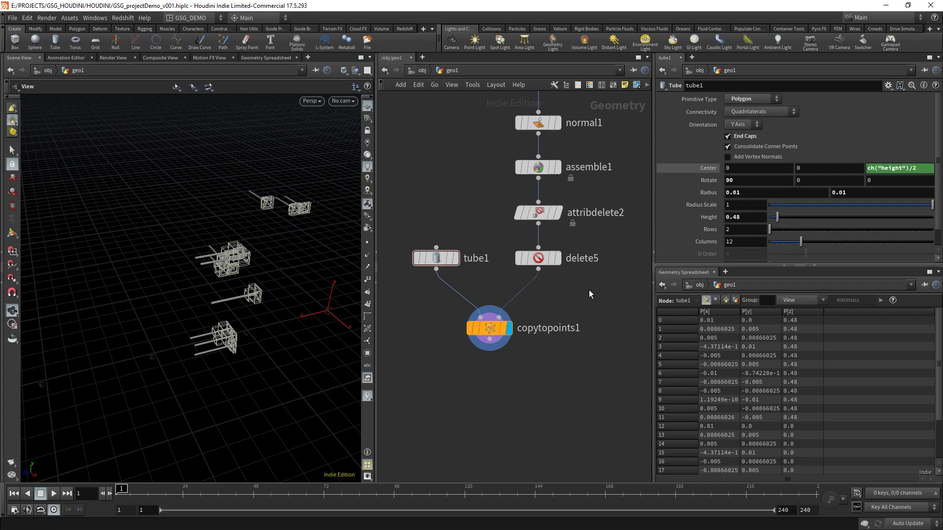
Step: Turn off the template display of delete4 and view the copied tubes alone
middle_drag(616, 288, 557, 317)
scroll(557, 318, down, 2)
middle_drag(599, 291, 565, 355)
click(563, 197)
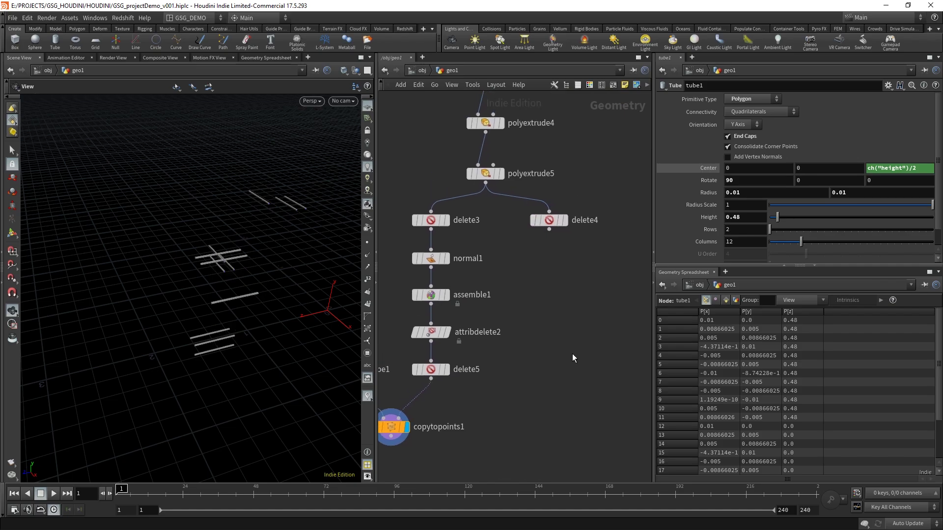
alt+middle_drag(282, 289, 224, 286)
drag(224, 285, 252, 278)
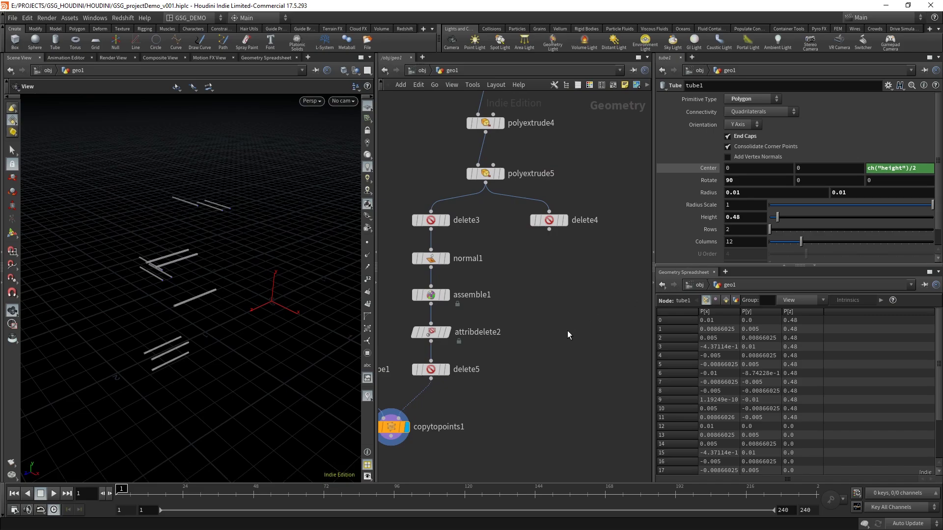
Step: Add a Merge node below copytopoints1 in the network
scroll(539, 334, down, 3)
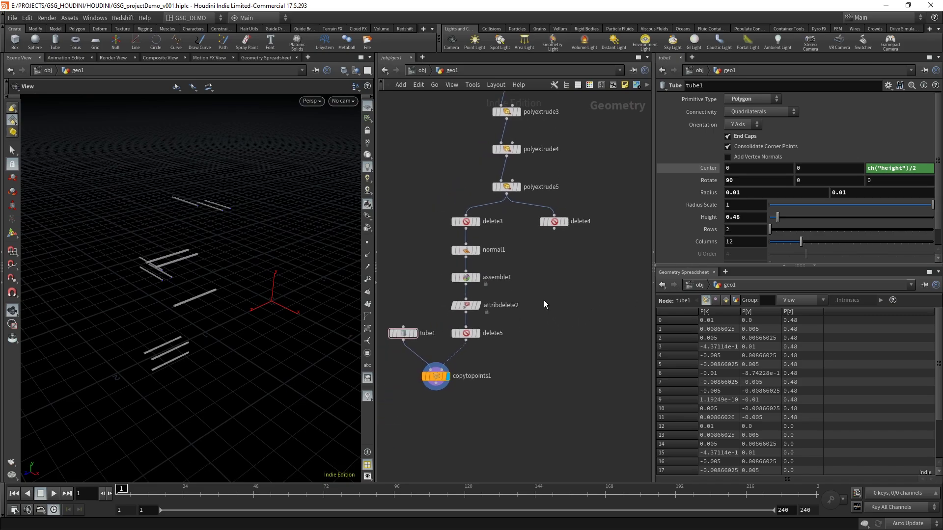
key(Tab)
text(mer)
click(644, 140)
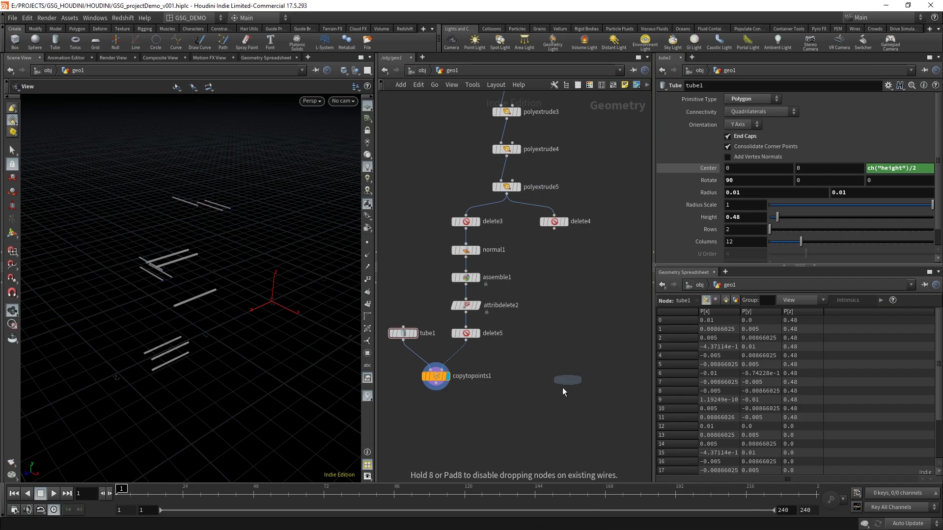
click(511, 430)
scroll(529, 336, up, 3)
scroll(545, 334, up, 2)
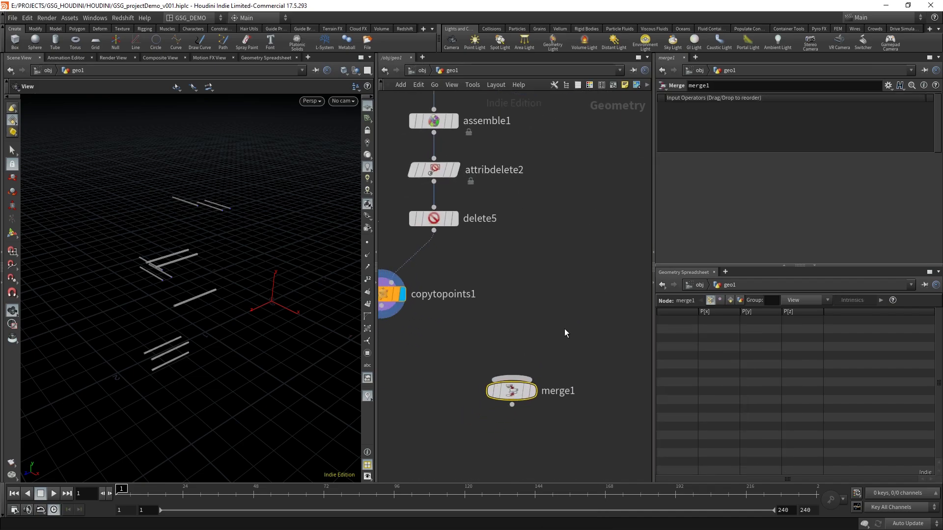
scroll(466, 319, down, 3)
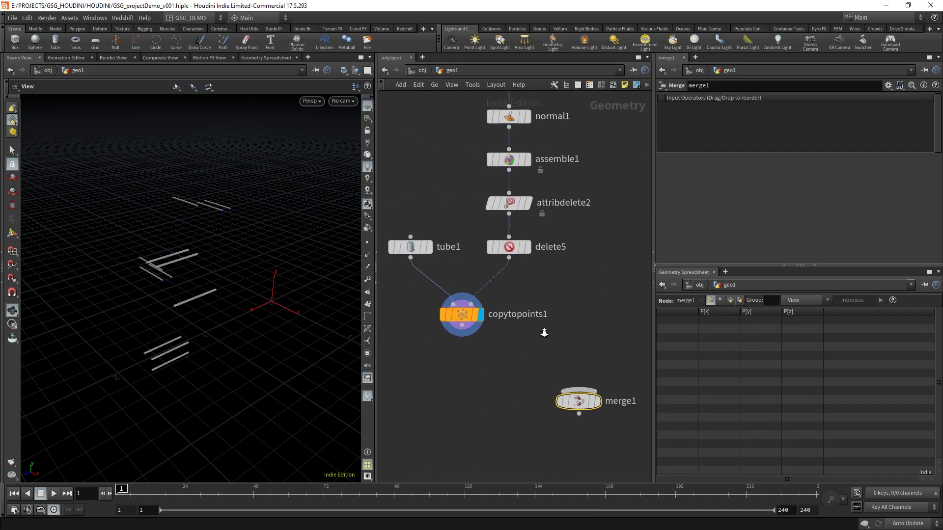
Step: Wire copytopoints1 and delete4 into merge1 and display the merged result
middle_drag(522, 317, 518, 319)
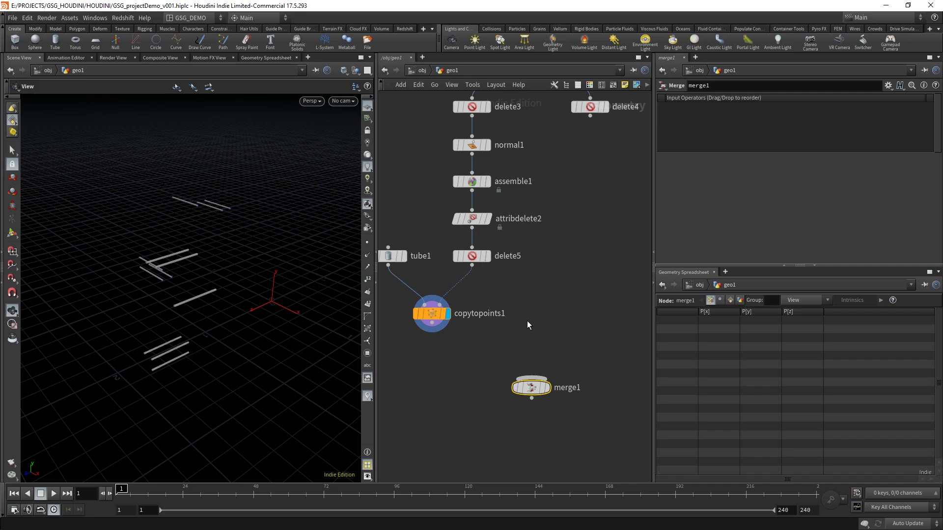
scroll(570, 282, down, 2)
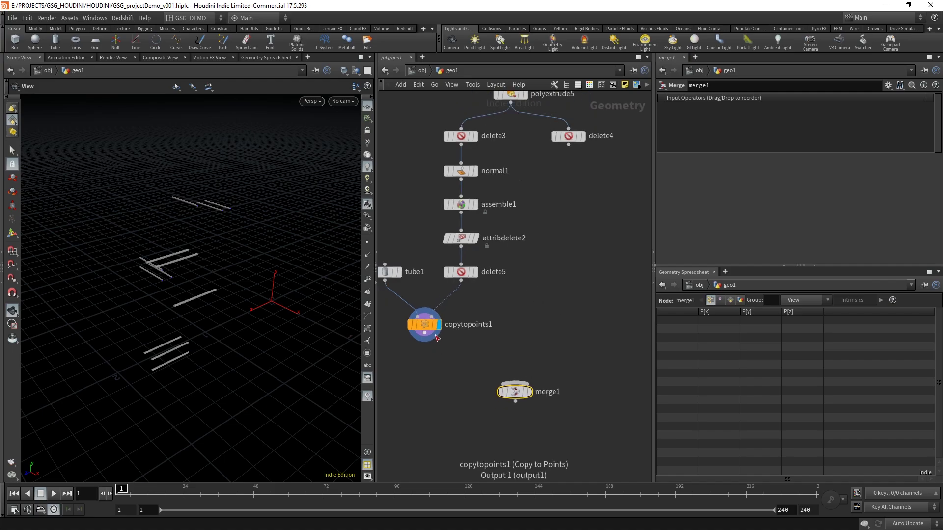
drag(424, 343, 591, 149)
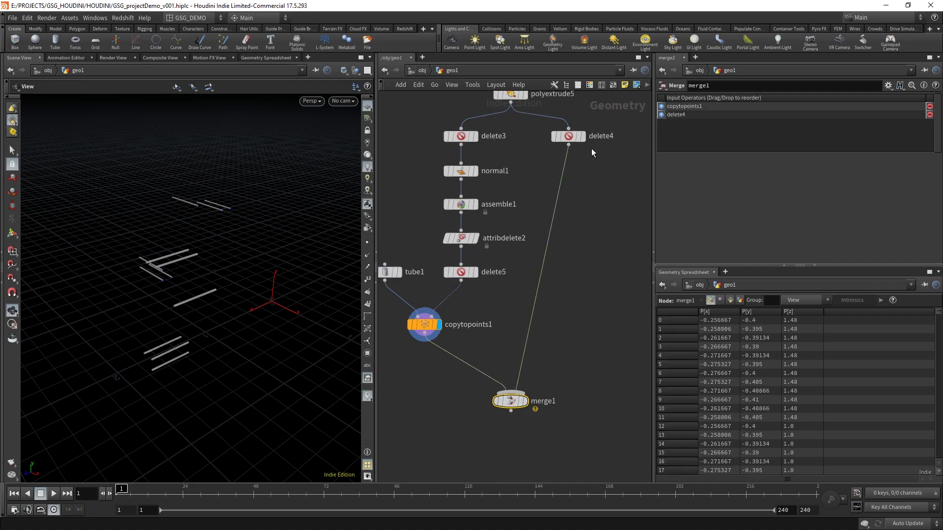
click(527, 401)
drag(206, 324, 236, 279)
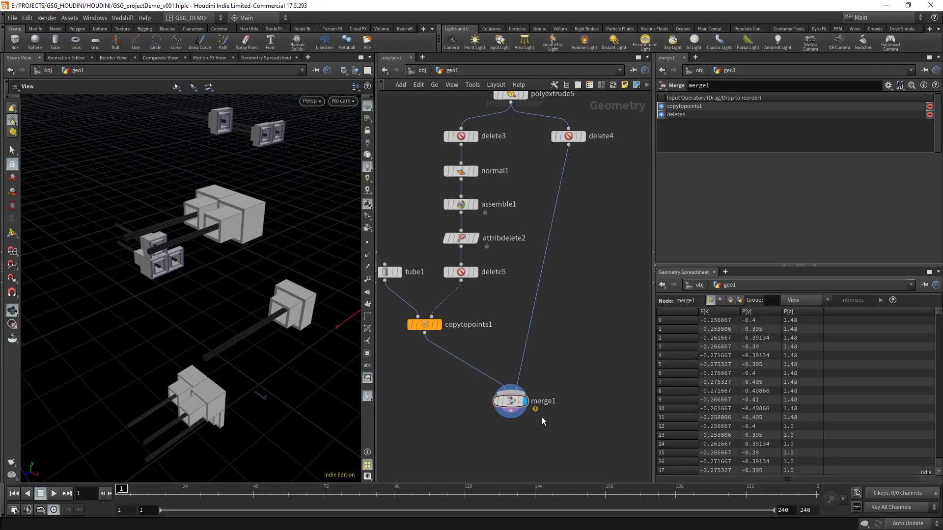
Step: Check the attributes on merge1 and its two inputs, and insert an Attribute Delete node between delete4 and merge1
middle_click(514, 406)
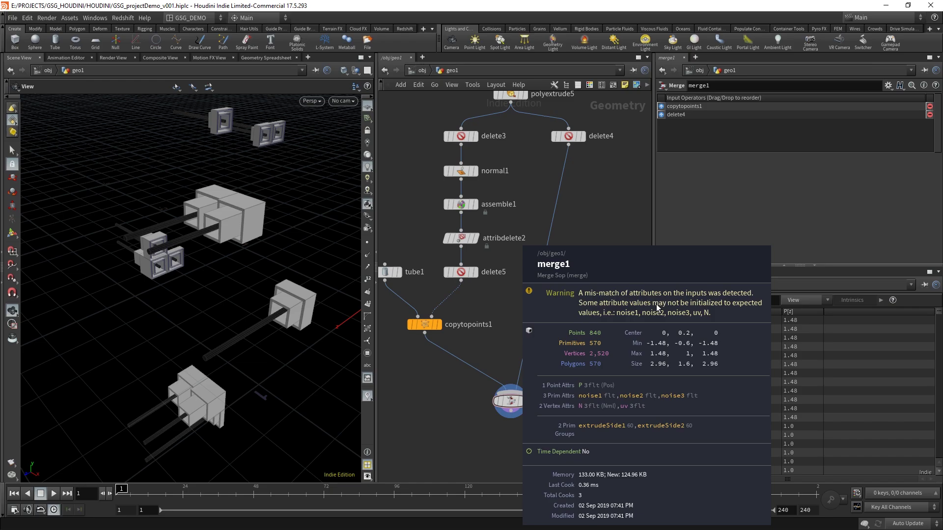
middle_click(428, 326)
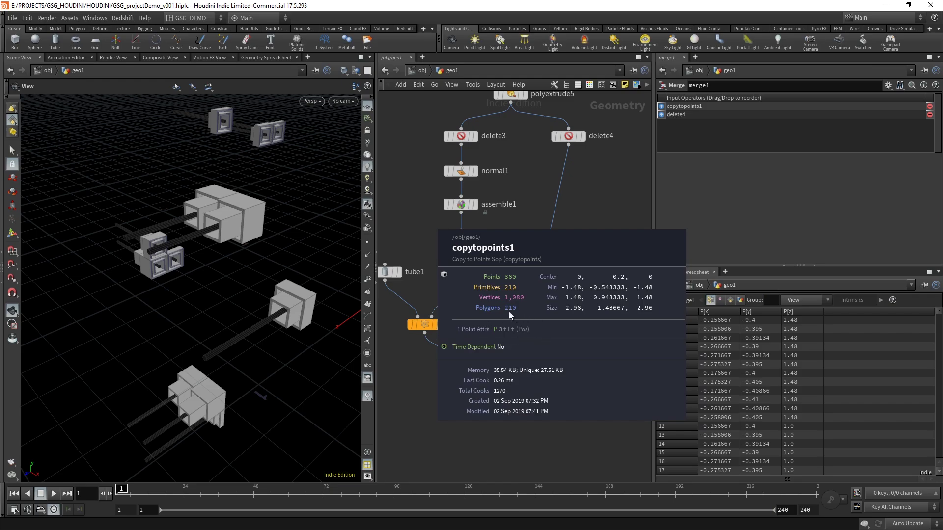
middle_click(568, 137)
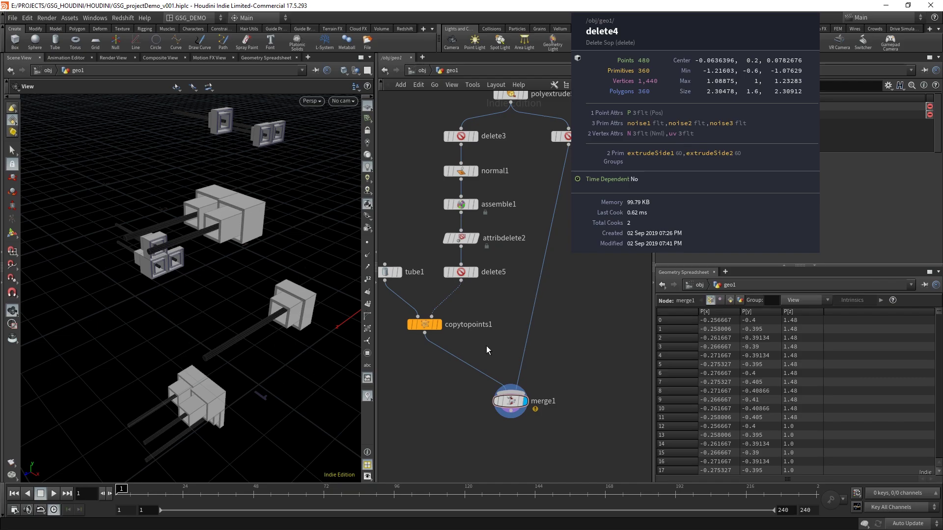
click(583, 339)
middle_drag(585, 311, 569, 321)
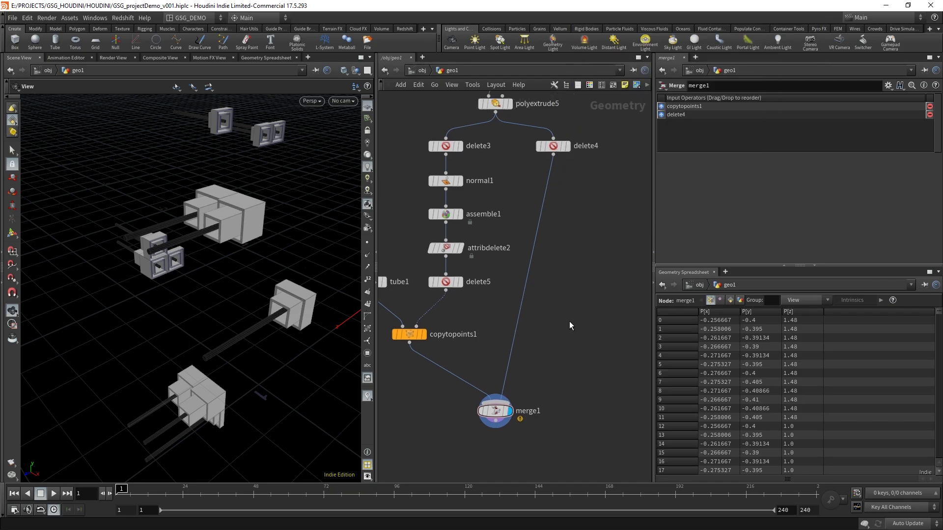
middle_click(557, 148)
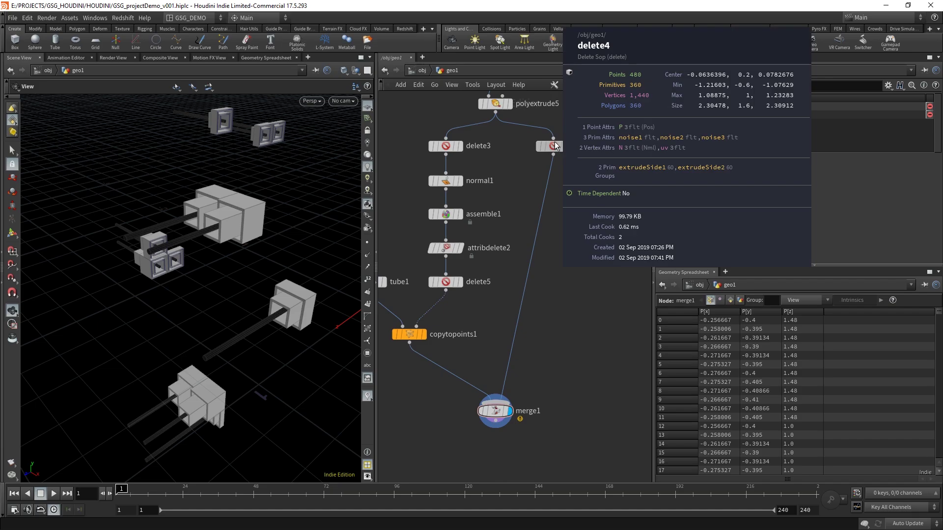
key(Tab)
text(atde)
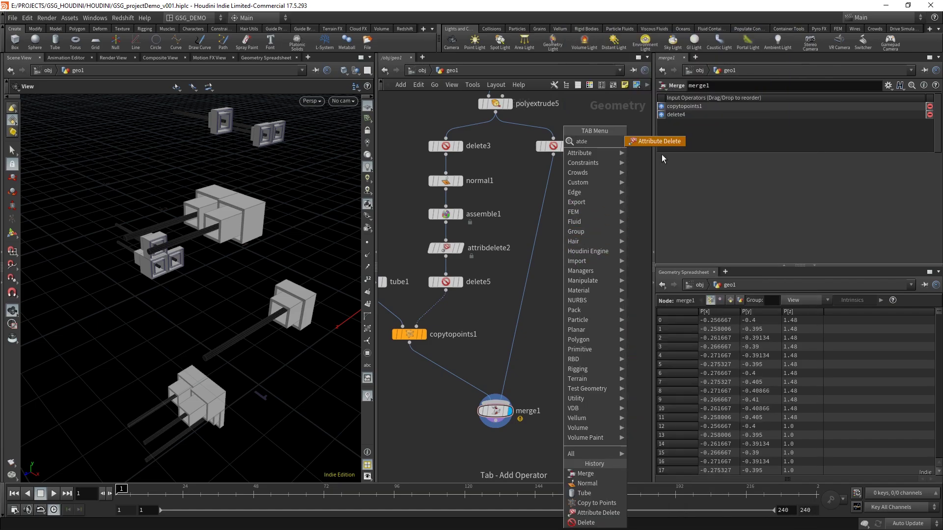
click(656, 143)
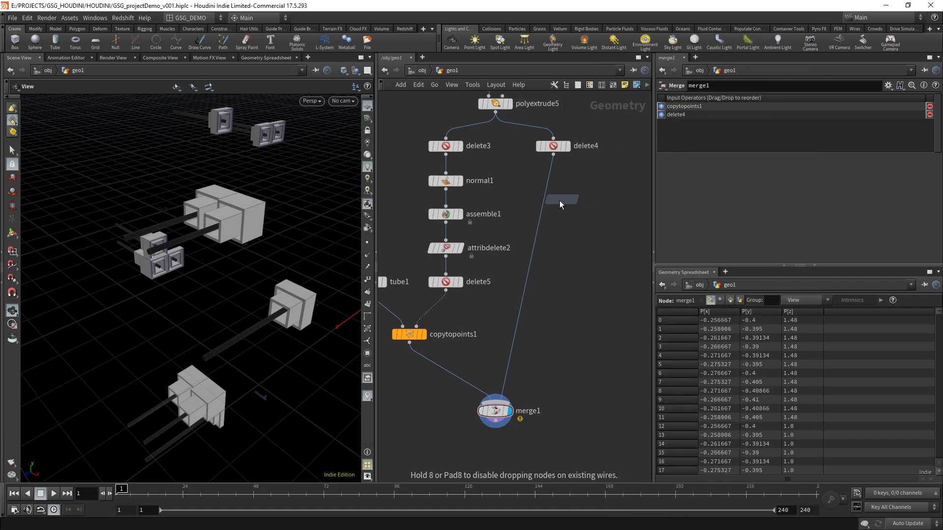
click(547, 198)
drag(547, 199, 555, 216)
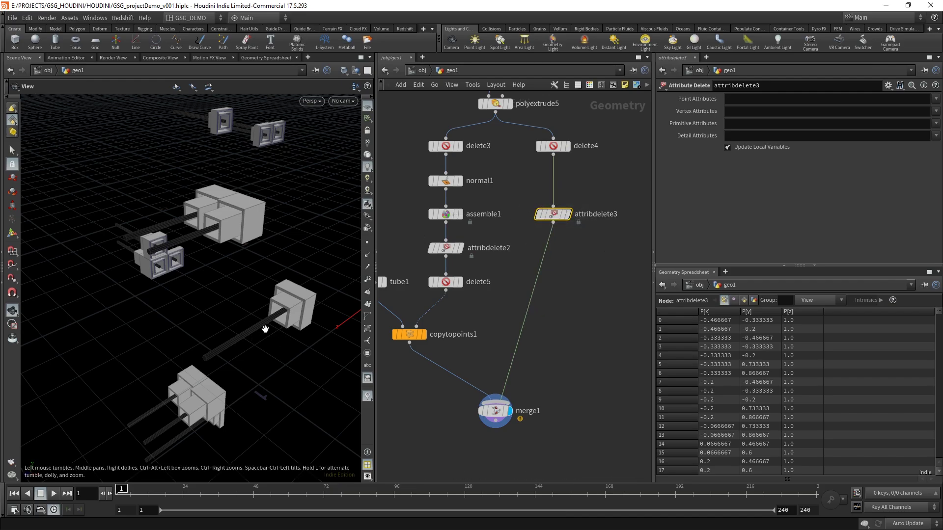
Step: Compare the copied tubes with the merged result, and set attribdelete3 to remove all point, vertex, primitive and detail attributes with *
click(424, 334)
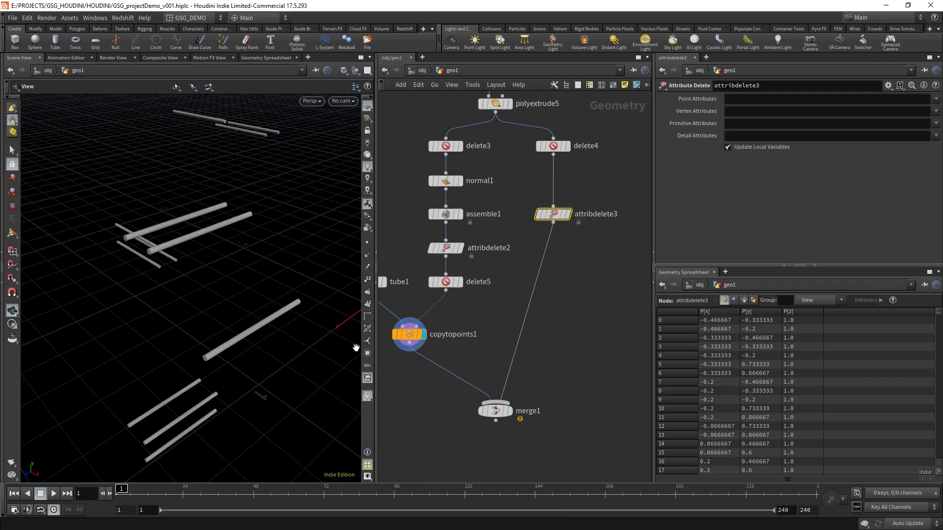
click(511, 411)
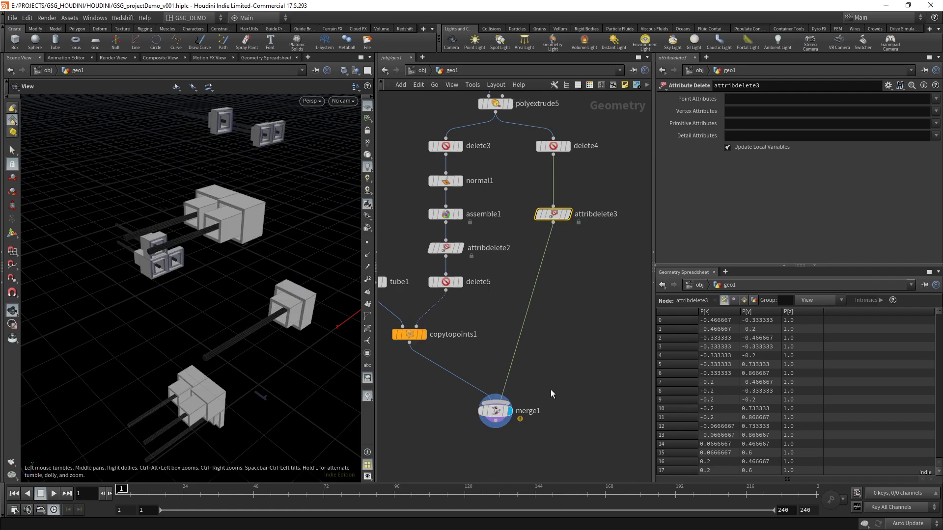
middle_click(409, 335)
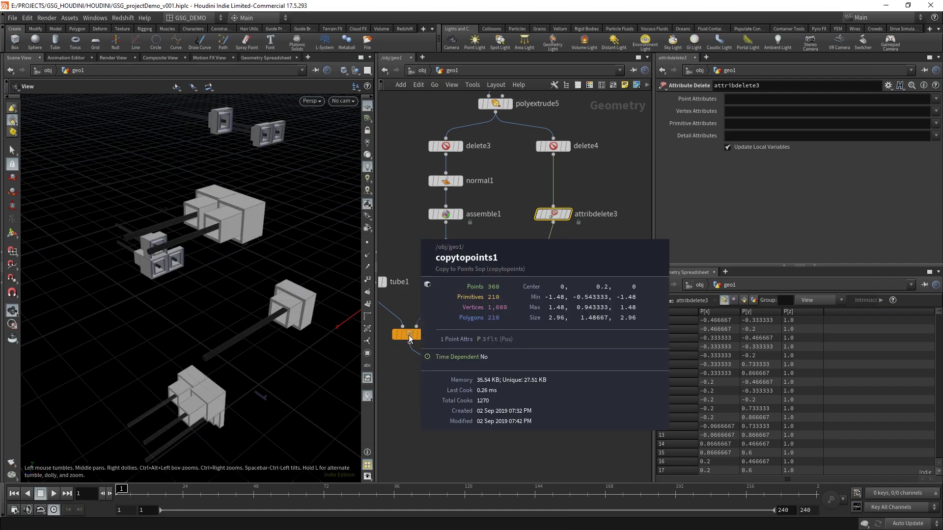
middle_click(566, 218)
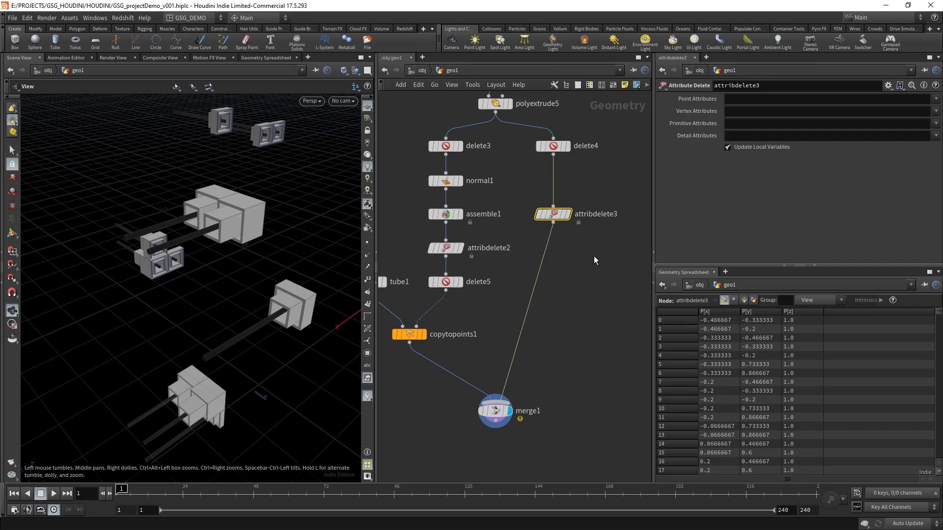
click(773, 99)
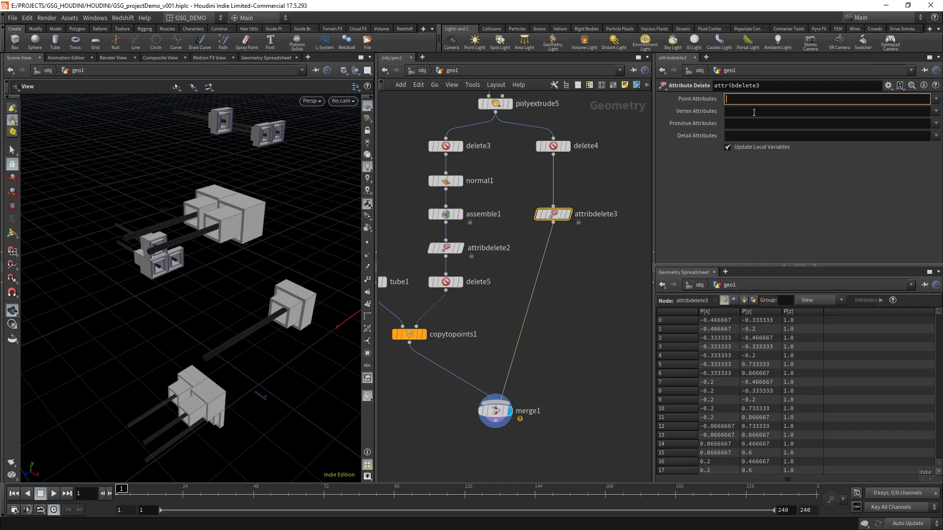
key(Tab)
text(*)
key(Tab)
text(*)
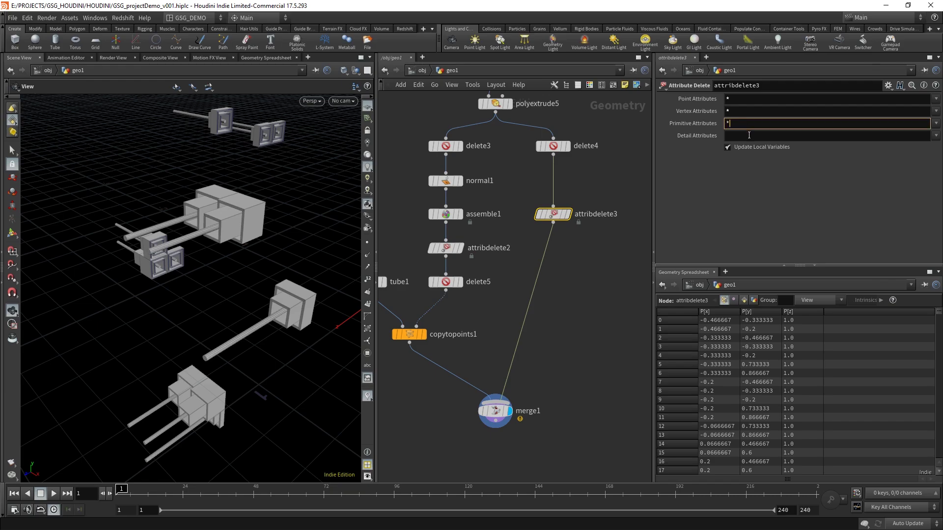
key(Tab)
text(*)
key(Return)
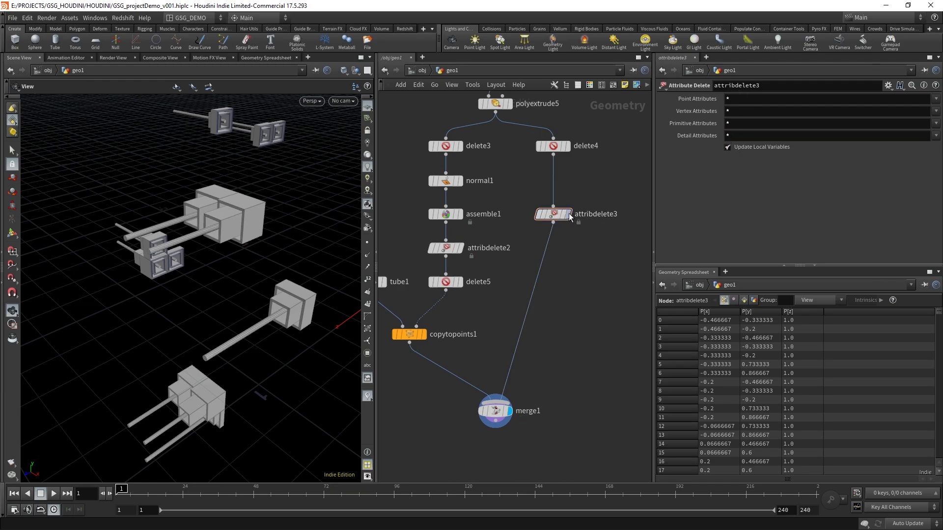
Step: Recheck the node info of attribdelete3 and merge1, and add a Null node below merge1 fed by its output
middle_click(554, 215)
middle_drag(560, 383, 577, 313)
middle_click(516, 350)
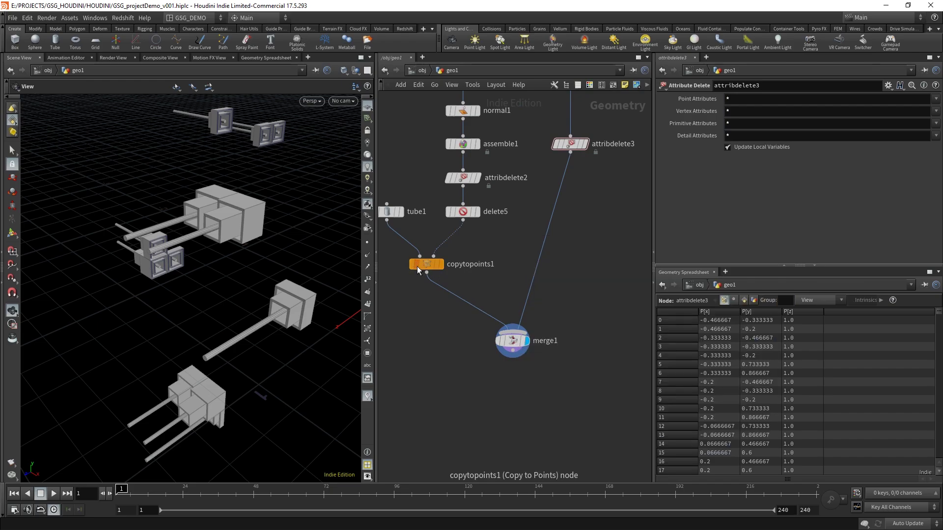
middle_click(519, 345)
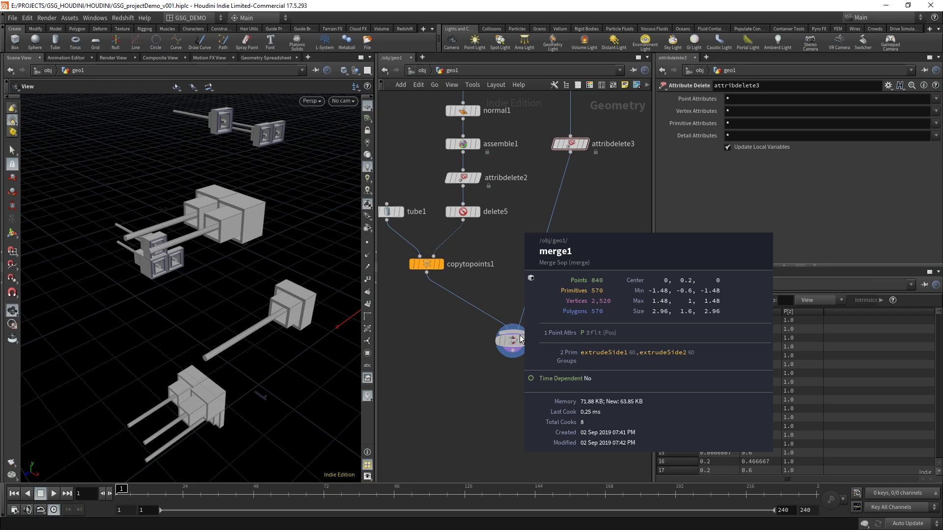
scroll(542, 319, down, 5)
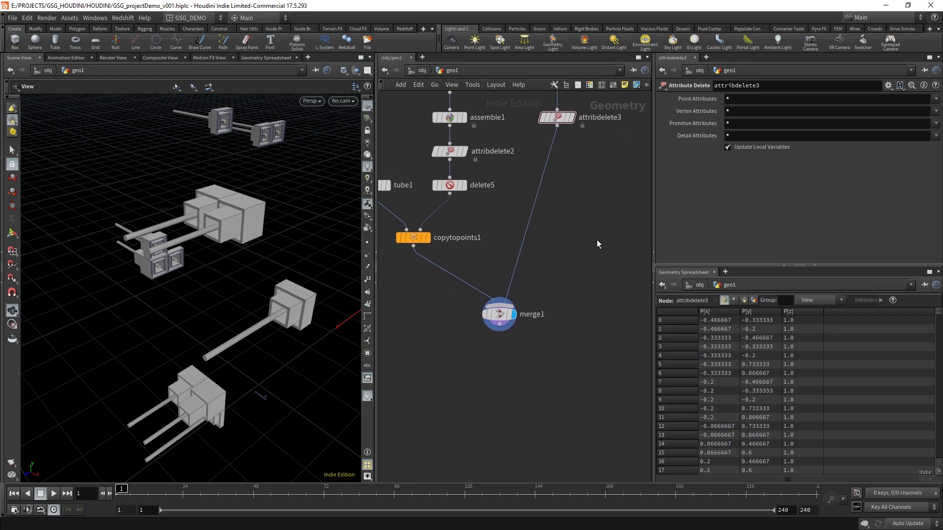
scroll(516, 324, up, 3)
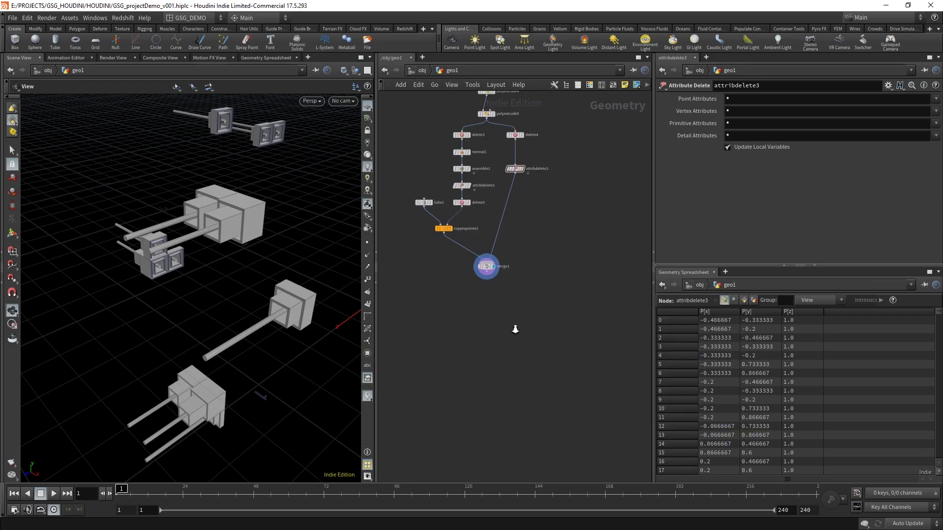
key(Tab)
text(nu)
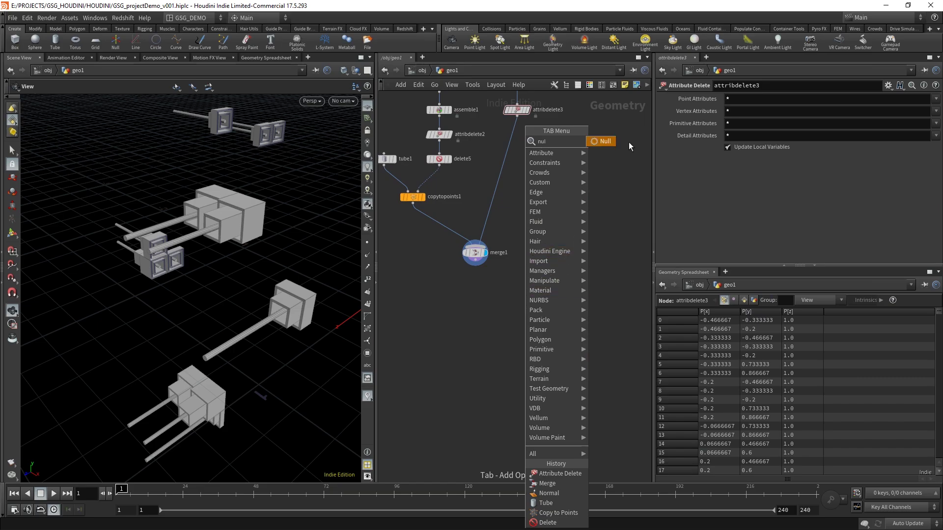
key(Return)
click(478, 296)
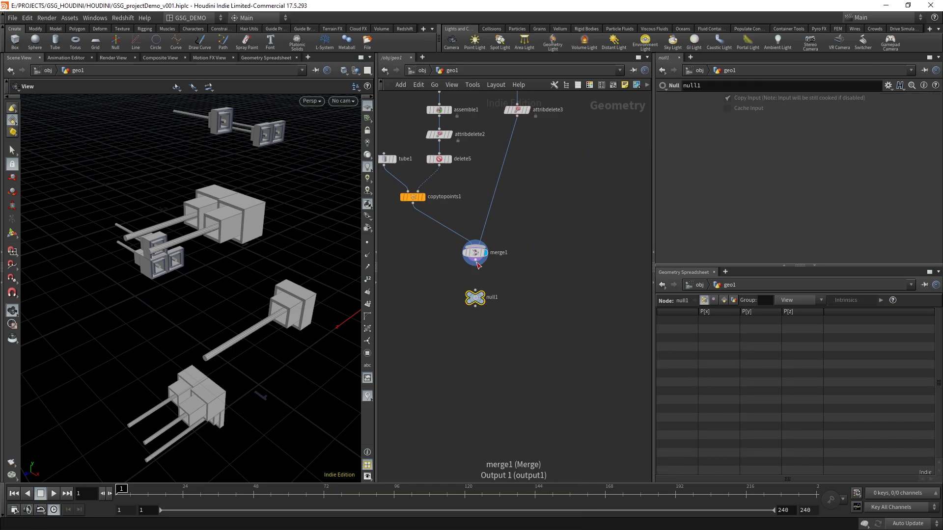
drag(475, 266, 475, 291)
scroll(484, 304, up, 2)
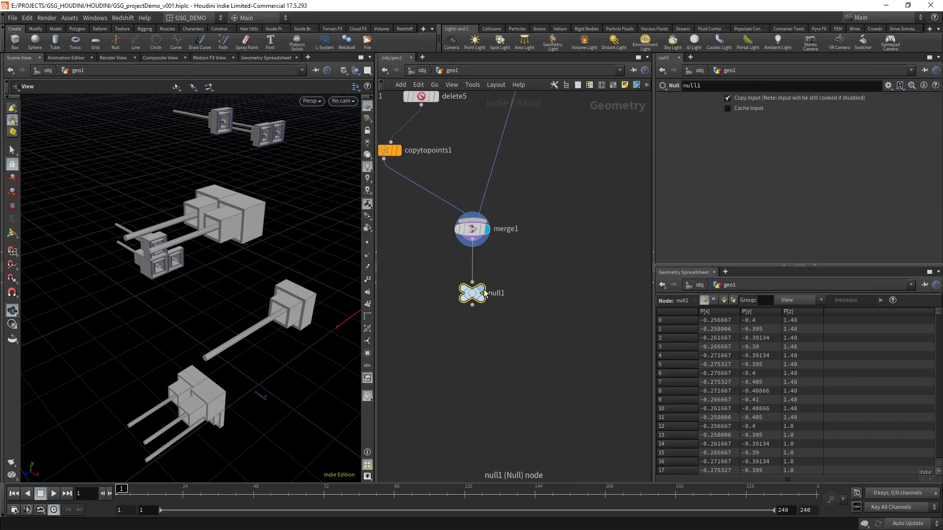
Step: Display the new Null node and rename it OUT_EXTRUDED_POLYS
double_click(499, 293)
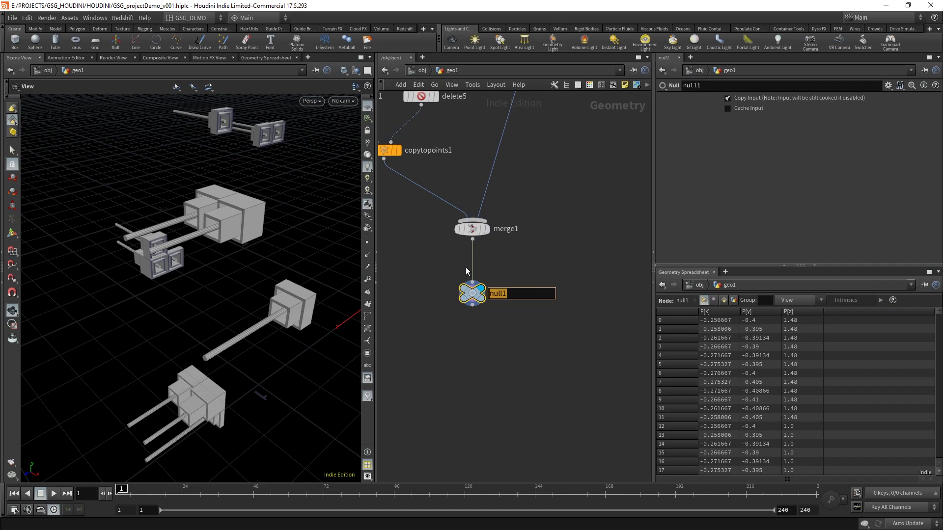
text(OUT_E)
text(XTRUDED_)
text(POLYS)
key(Return)
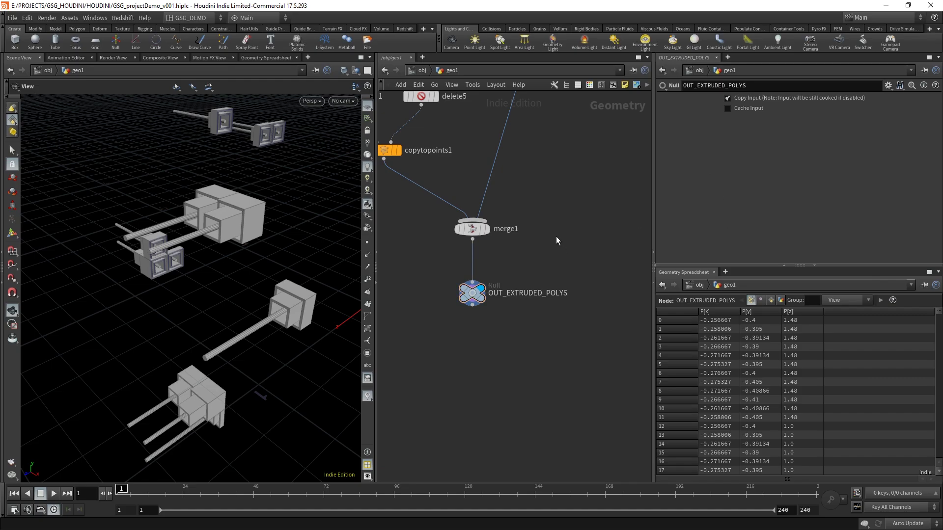
Step: Display the delete2 branch further up the network to view the remaining cube faces
scroll(543, 201, down, 6)
middle_drag(543, 203, 438, 465)
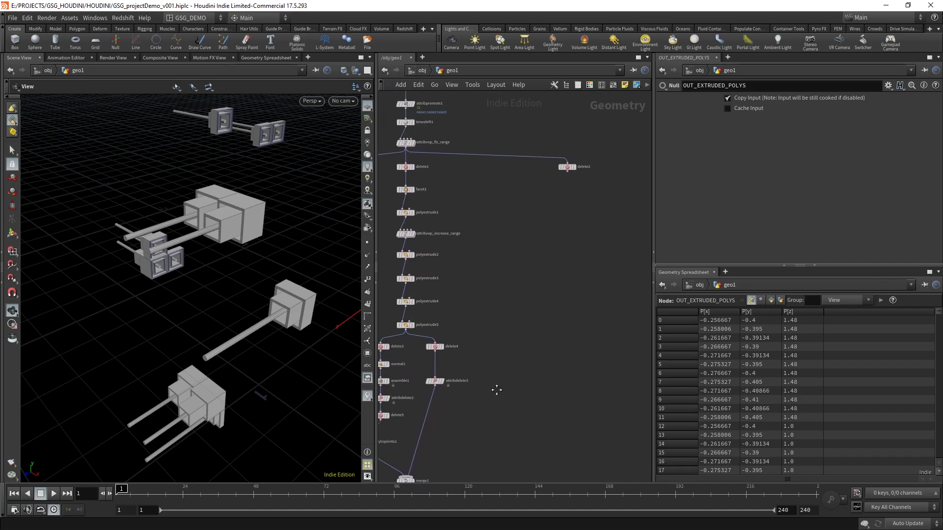
middle_drag(496, 390, 551, 421)
middle_drag(573, 335, 528, 358)
right_drag(514, 326, 526, 315)
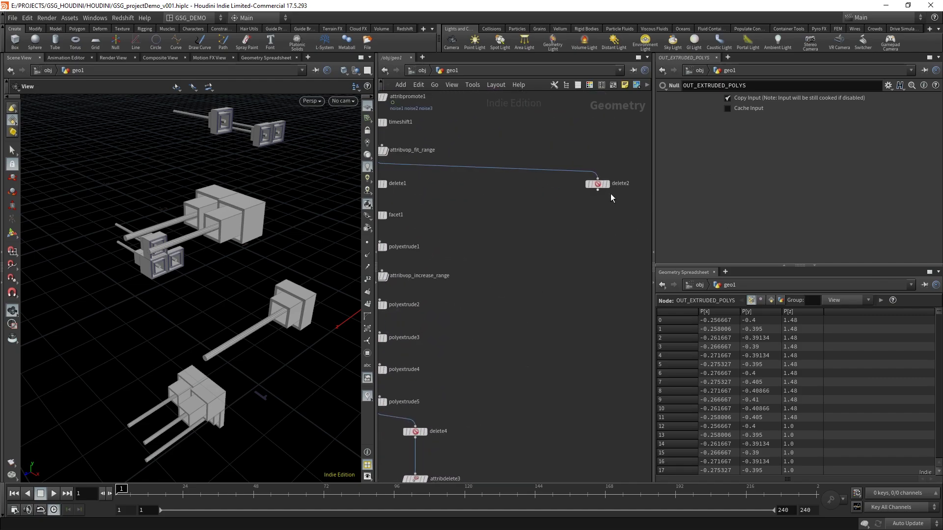
click(607, 190)
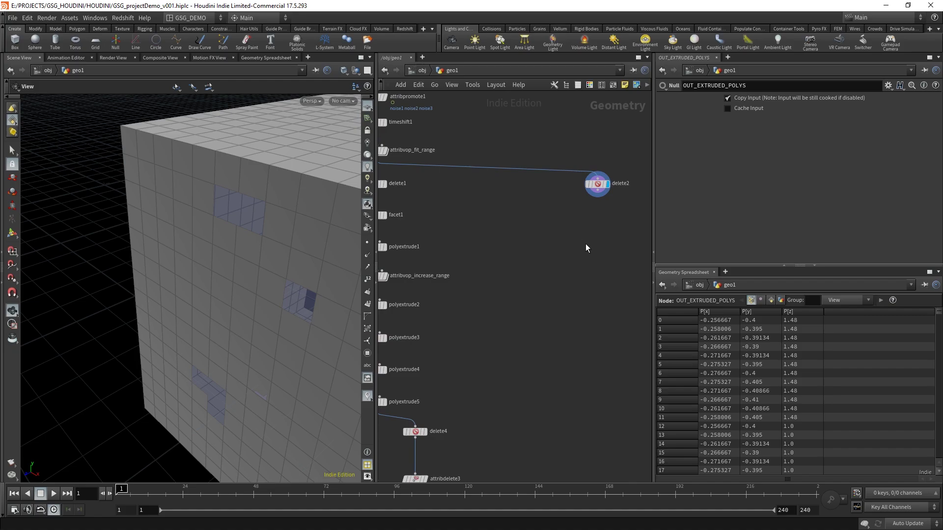
Step: Add a second Merge node below OUT_EXTRUDED_POLYS in the network
scroll(585, 244, down, 5)
right_drag(543, 257, 536, 315)
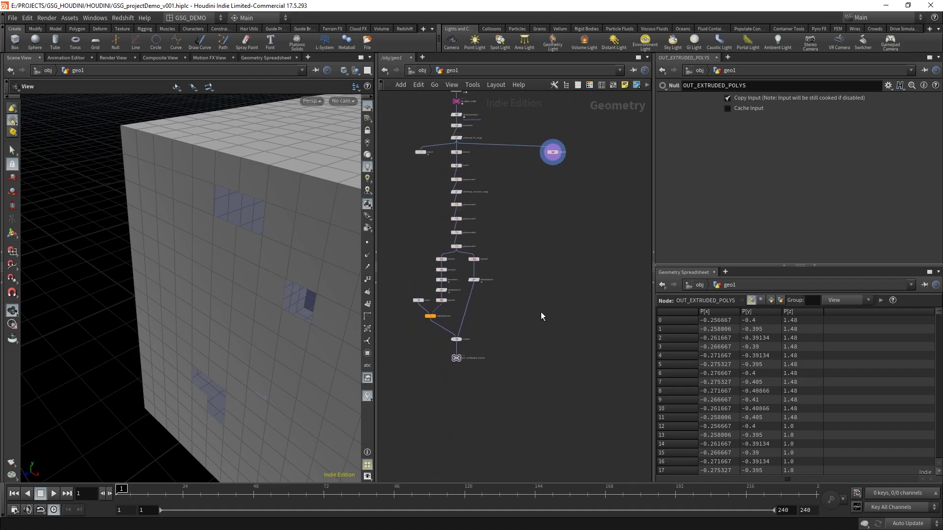
key(Tab)
text(mer)
click(629, 151)
click(508, 416)
scroll(495, 340, up, 5)
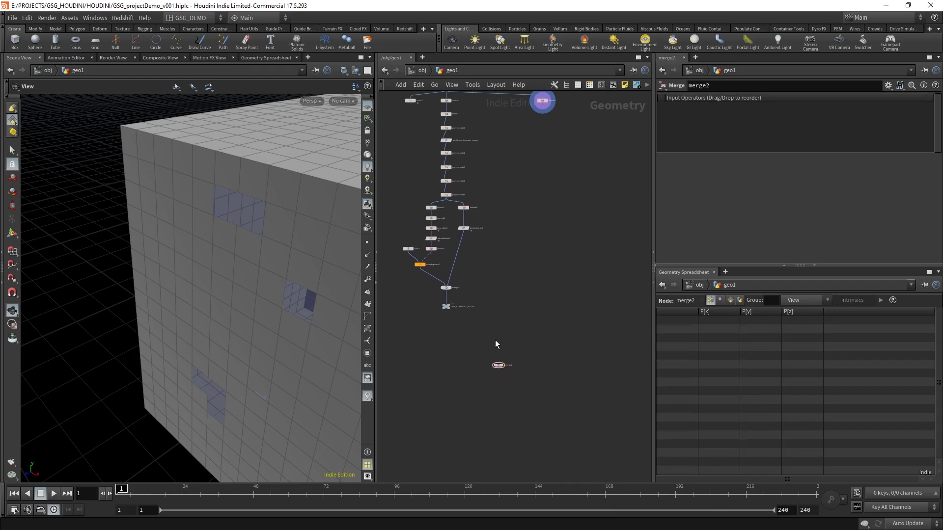
Step: Wire OUT_EXTRUDED_POLYS and delete2 into merge2 and display the combined geometry
drag(405, 281, 465, 294)
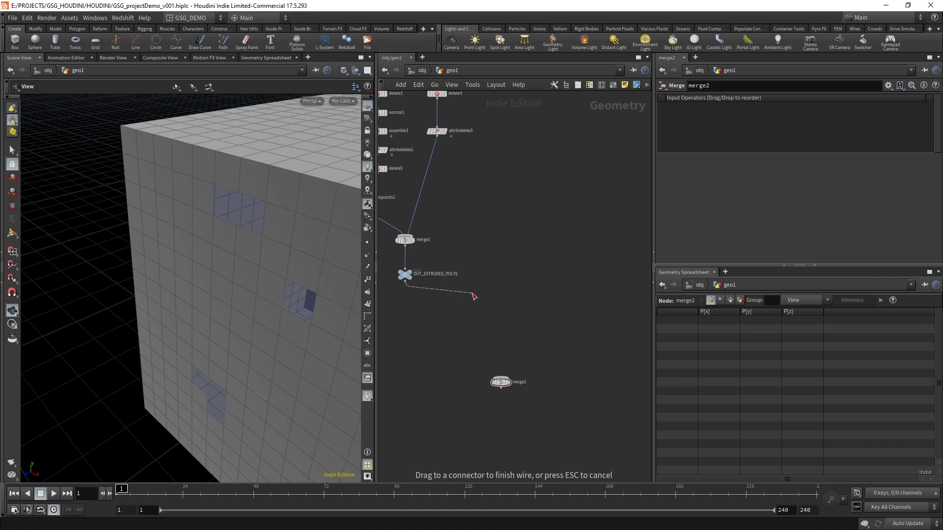
drag(496, 341, 500, 378)
middle_drag(534, 236, 523, 422)
mouse_move(540, 237)
middle_down()
mouse_move(500, 374)
mouse_move(505, 403)
mouse_move(537, 241)
middle_up()
click(510, 222)
middle_drag(533, 389, 554, 295)
click(508, 343)
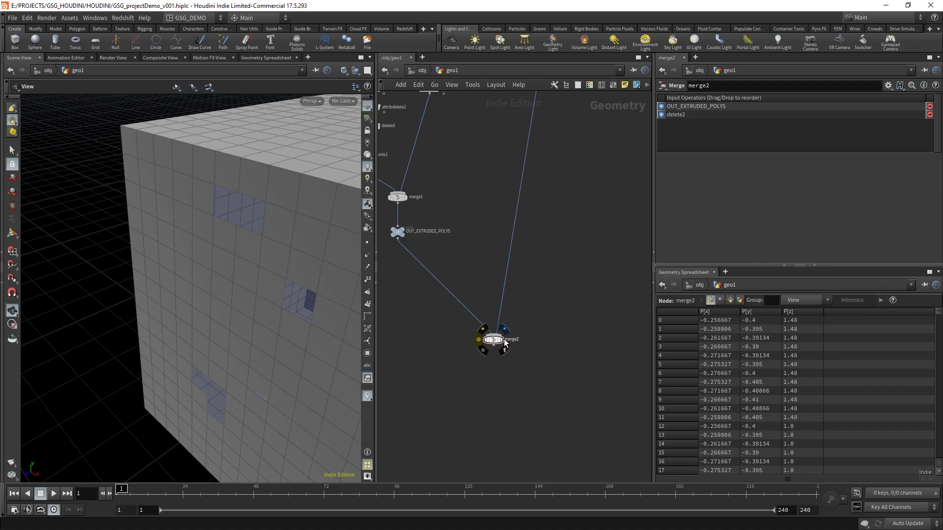
click(504, 331)
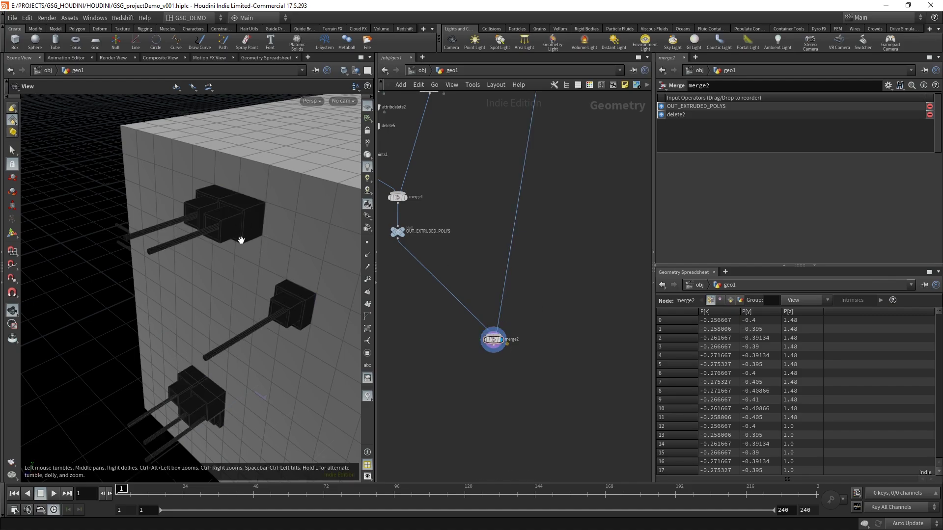
Step: Examine the cube with its merged box frames and tubes from several sides and up close
drag(242, 237, 223, 285)
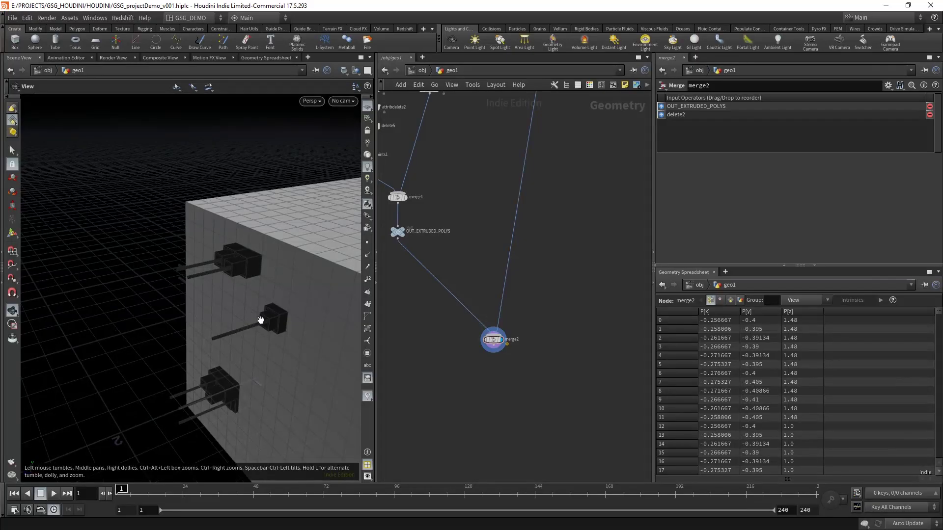
drag(261, 320, 281, 295)
drag(214, 309, 103, 285)
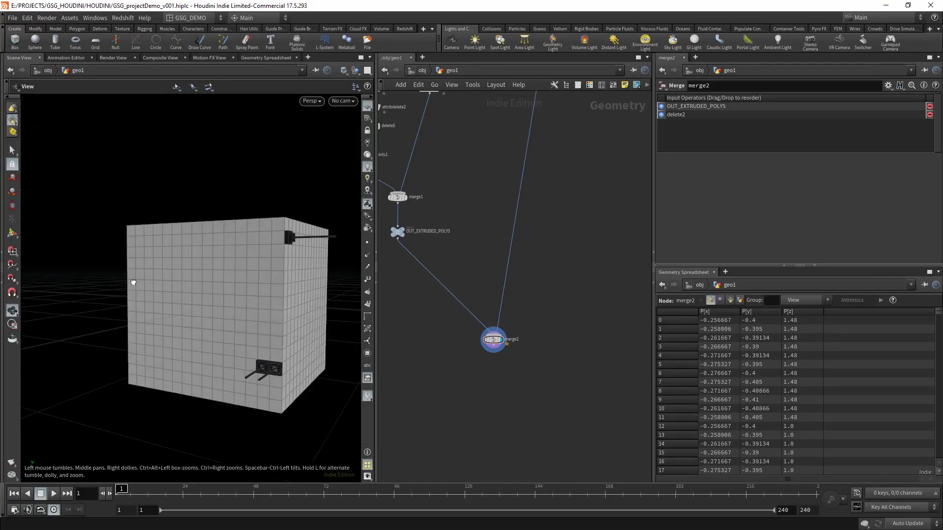
drag(201, 295, 151, 330)
right_drag(152, 330, 275, 253)
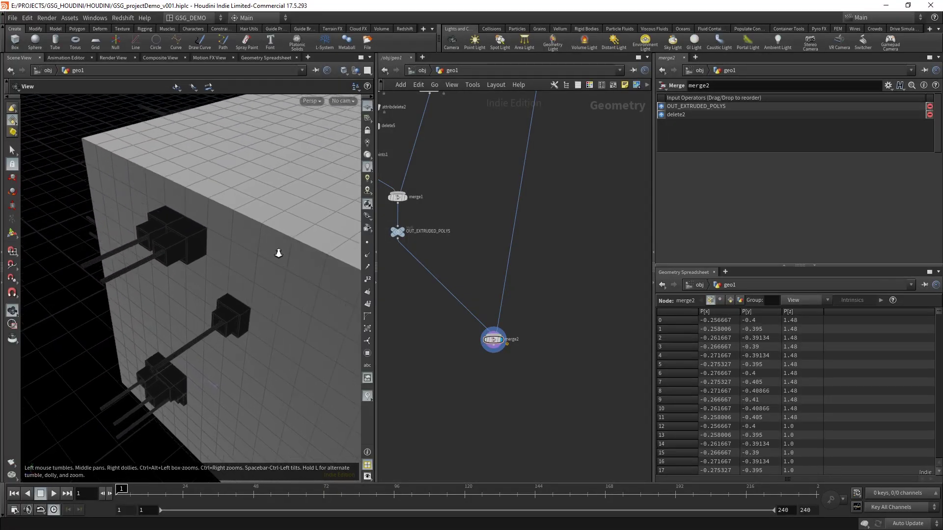